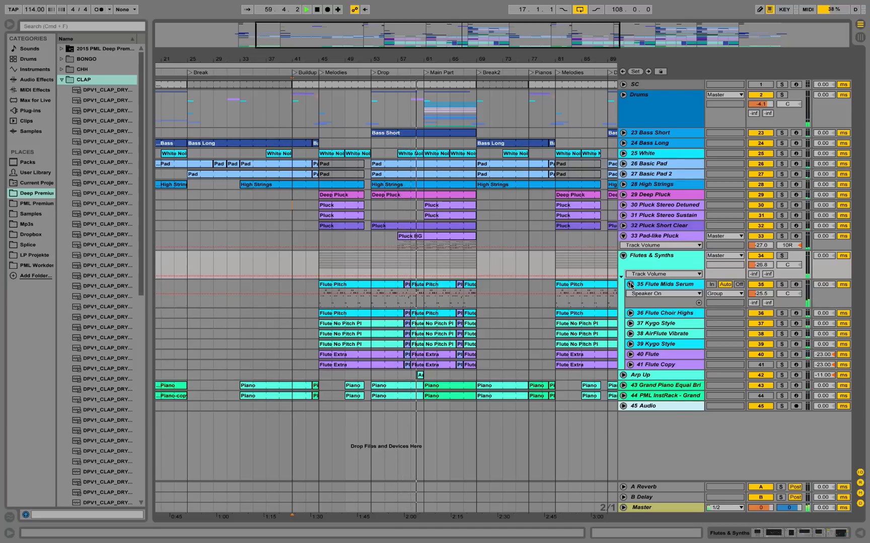
Stop playback and bring the whole song arrangement into view.
{"action": "left_click_drag", "start_coordinate": [427, 56], "coordinate": [427, 83]}
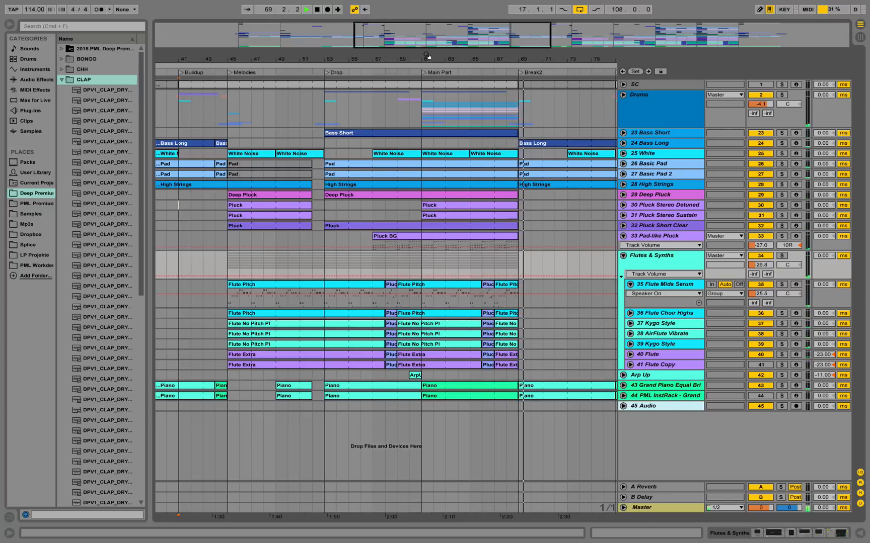
{"action": "key", "text": "space"}
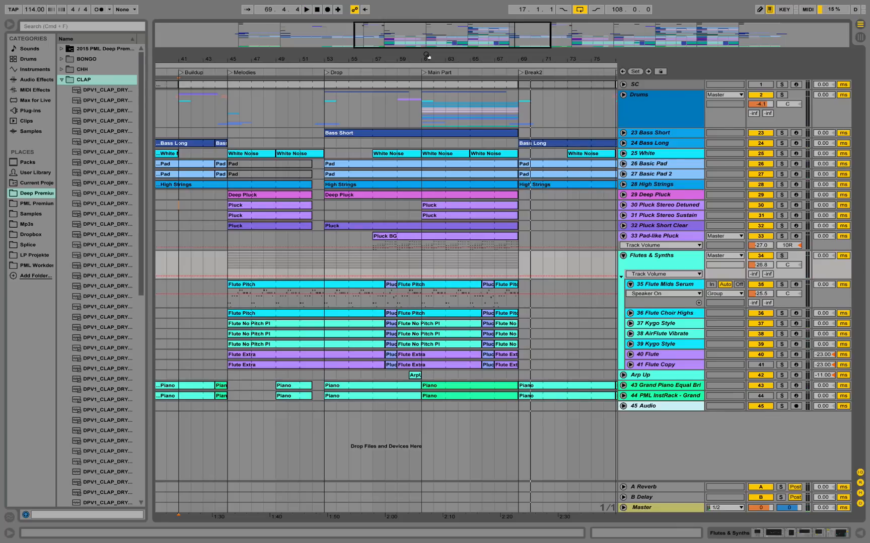
{"action": "left_click_drag", "start_coordinate": [427, 55], "coordinate": [364, 14]}
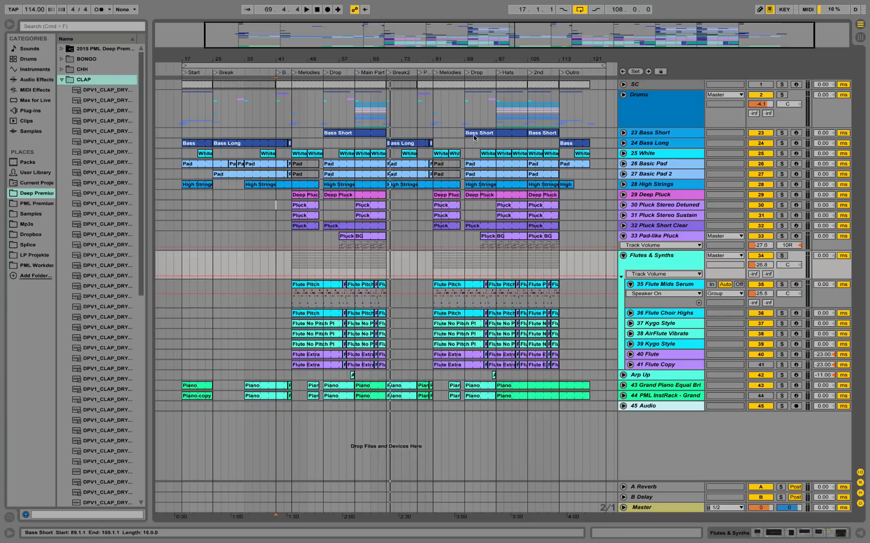
Collapse the DPV1_SHAKER_DRY track and both DPV1_BONGO_034 tracks inside the Drums group, leaving the group folded.
{"action": "double_click", "coordinate": [641, 96]}
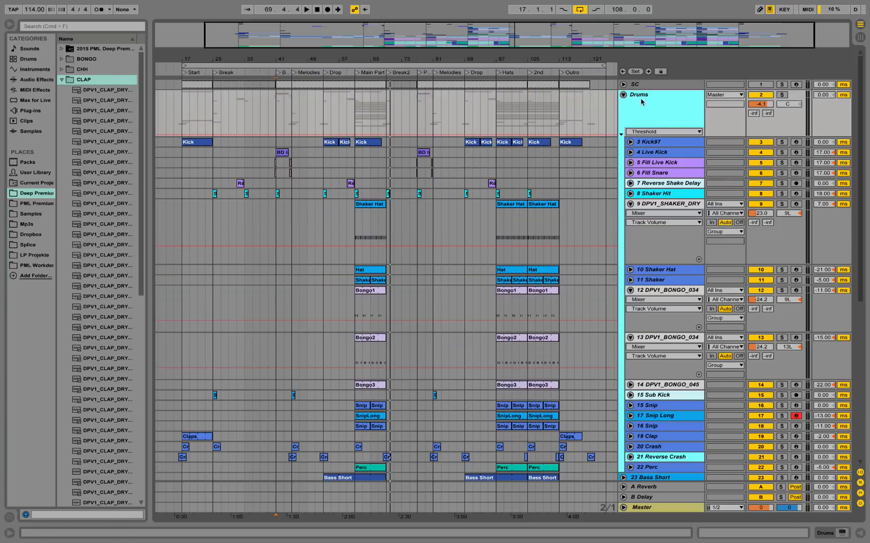
{"action": "left_click", "coordinate": [630, 204]}
{"action": "left_click", "coordinate": [630, 235]}
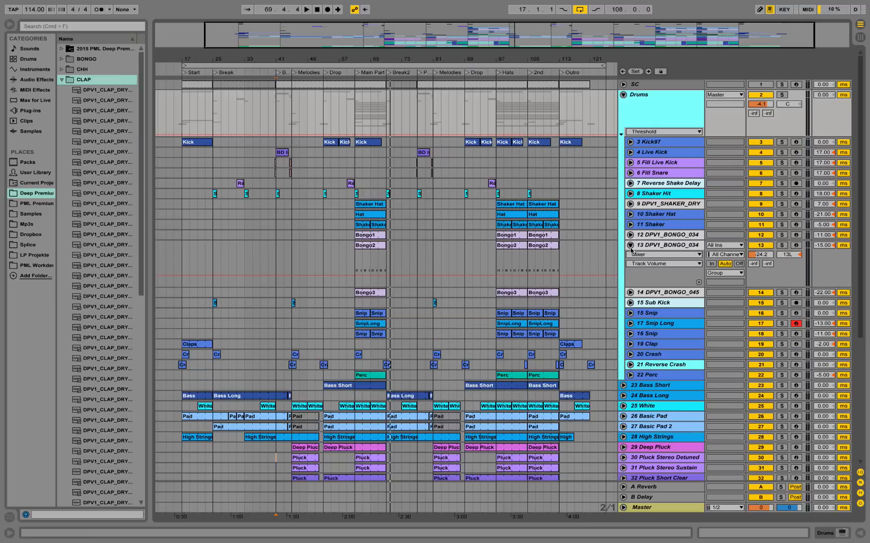
{"action": "left_click", "coordinate": [630, 246]}
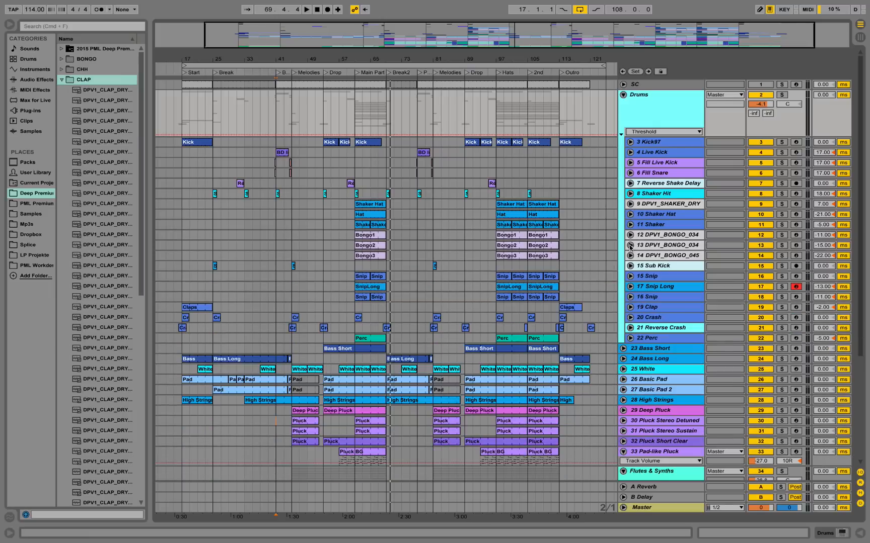
{"action": "left_click", "coordinate": [623, 95]}
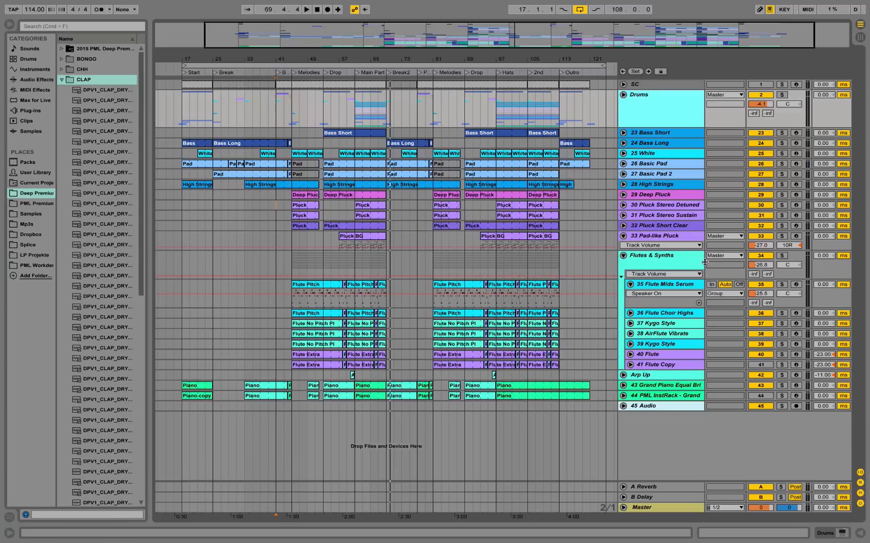
Inspect the device chains of the 40 Flute and 41 Flute Copy tracks, including the unfolded PML InstRack.
{"action": "left_click", "coordinate": [646, 263]}
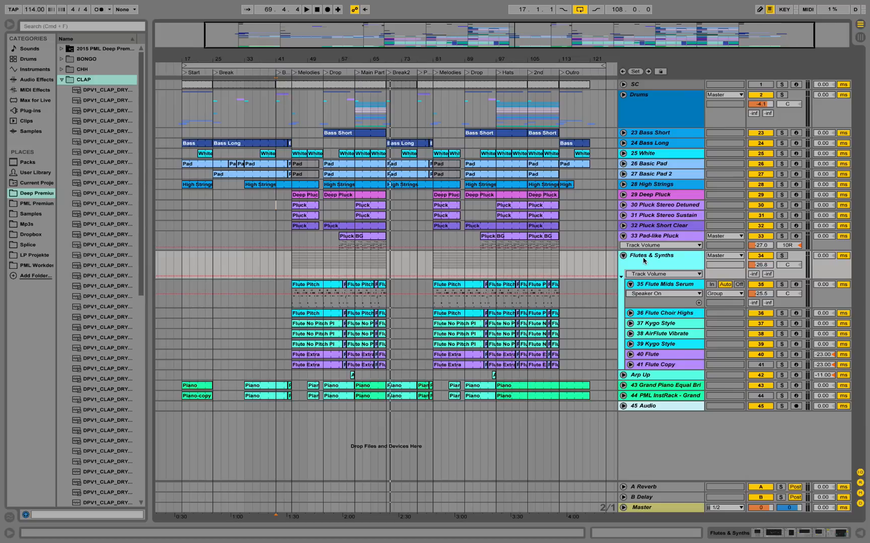
{"action": "double_click", "coordinate": [654, 354]}
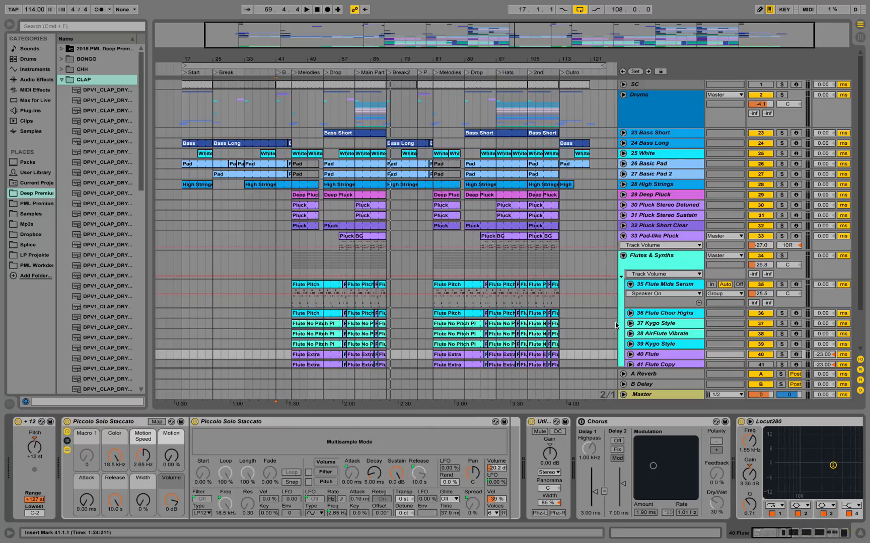
{"action": "scroll", "coordinate": [616, 327], "scroll_direction": "down", "scroll_amount": 2}
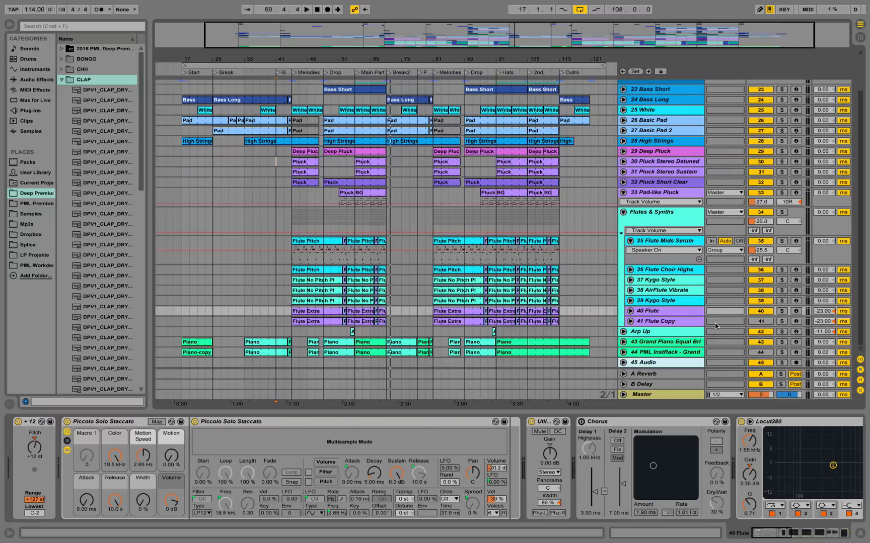
{"action": "left_click", "coordinate": [688, 322]}
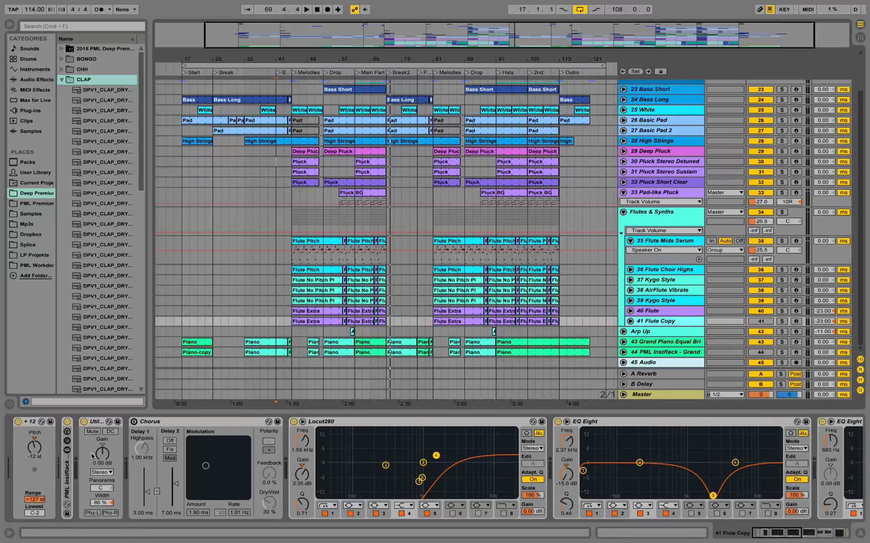
{"action": "double_click", "coordinate": [67, 469]}
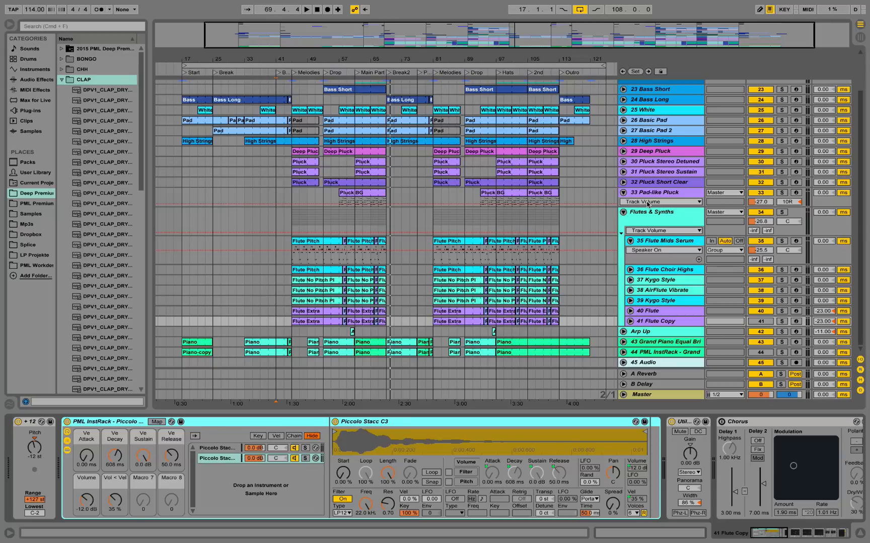
{"action": "left_click", "coordinate": [656, 309]}
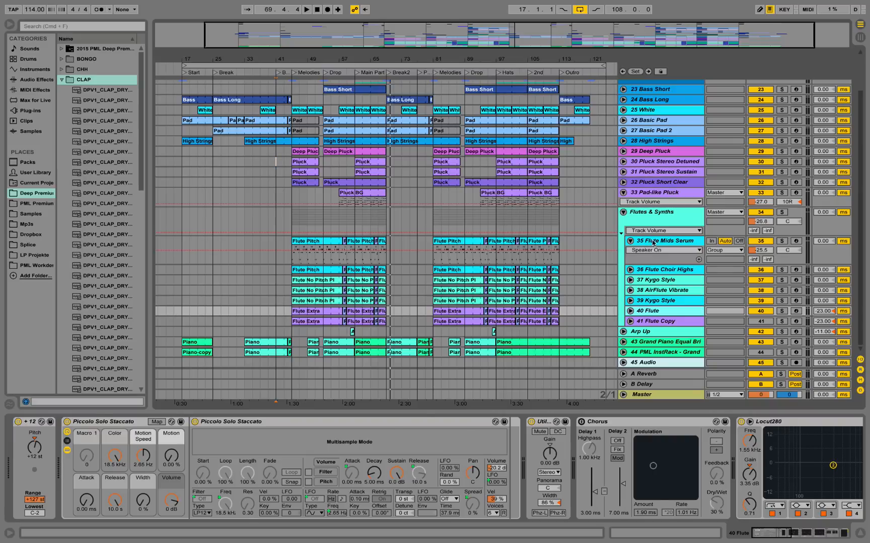
Solo the Flute Mids Serum track and play it briefly from bar 45.
{"action": "left_click", "coordinate": [651, 240]}
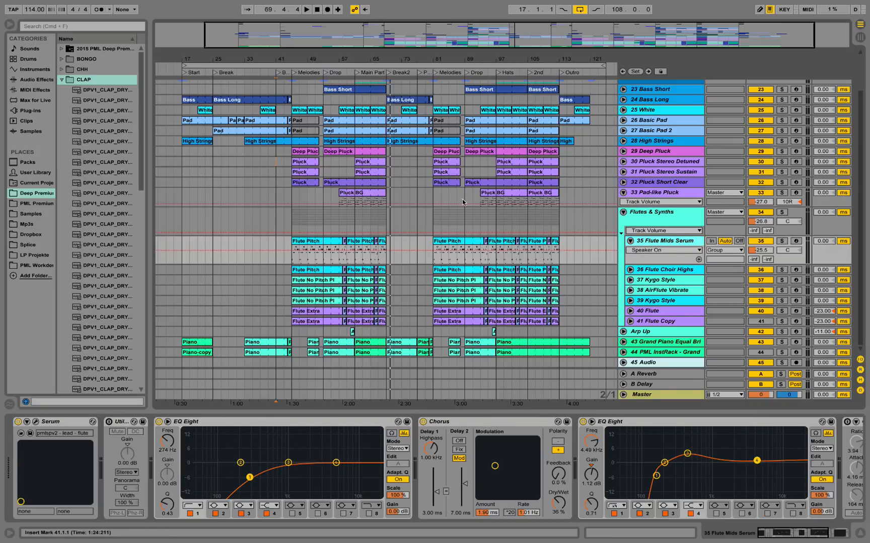
{"action": "left_click", "coordinate": [294, 259]}
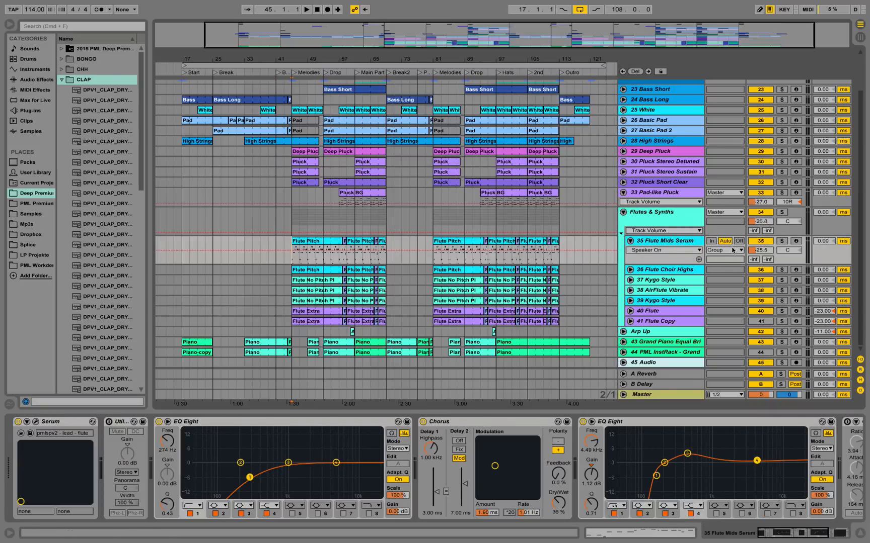
{"action": "left_click", "coordinate": [782, 240]}
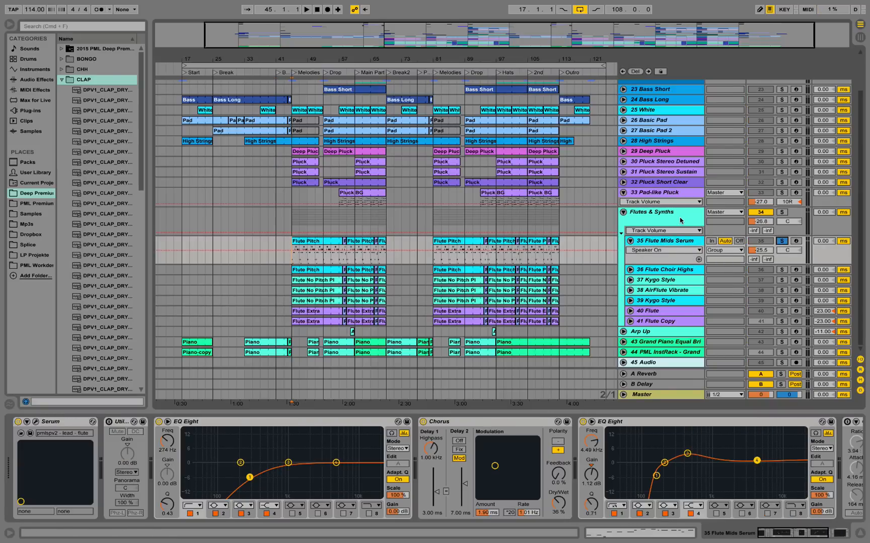
{"action": "key", "text": "space"}
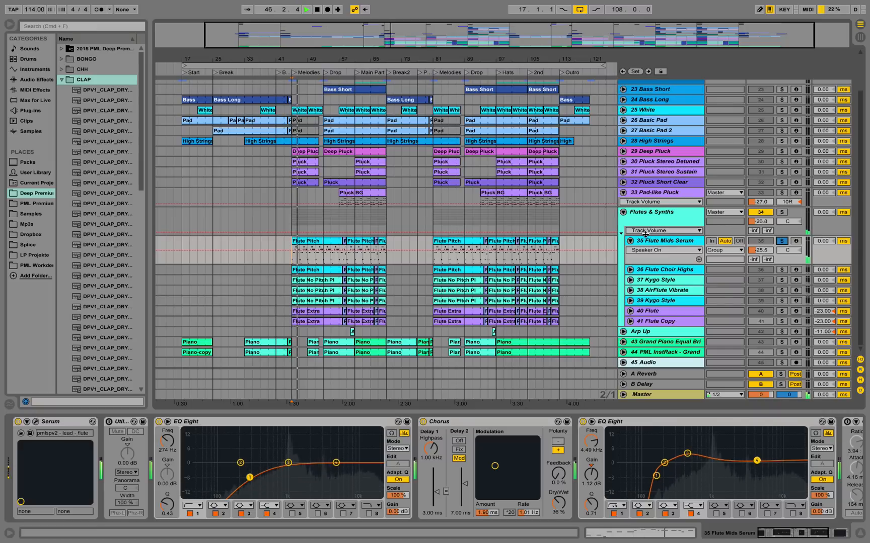
{"action": "key", "text": "space"}
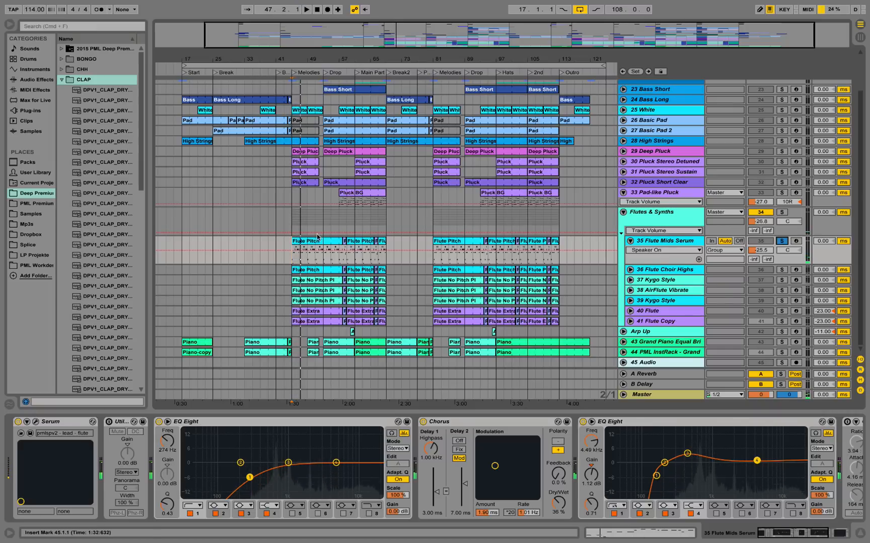
Open the first Flute Pitch clip on the Flute Mids Serum track and examine its notes and Pitch Bend envelope.
{"action": "double_click", "coordinate": [317, 239]}
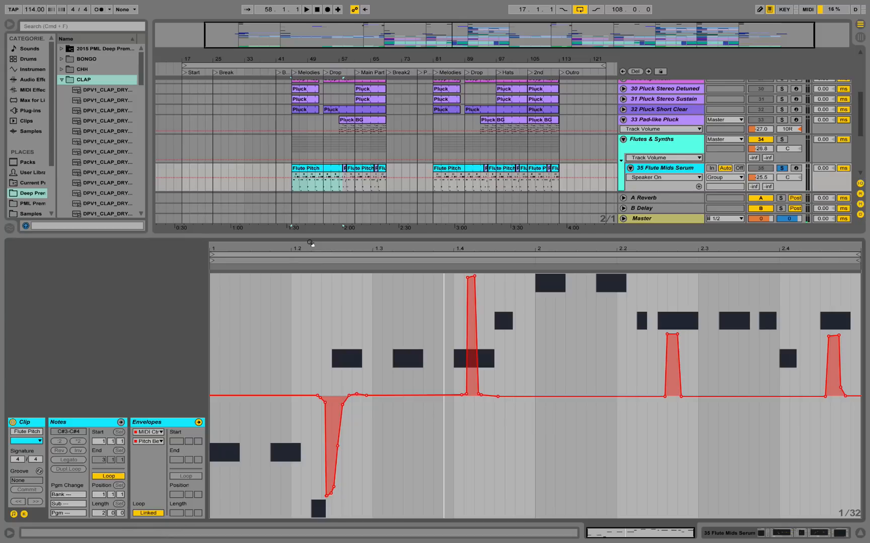
{"action": "left_click", "coordinate": [106, 423]}
{"action": "key", "text": "space"}
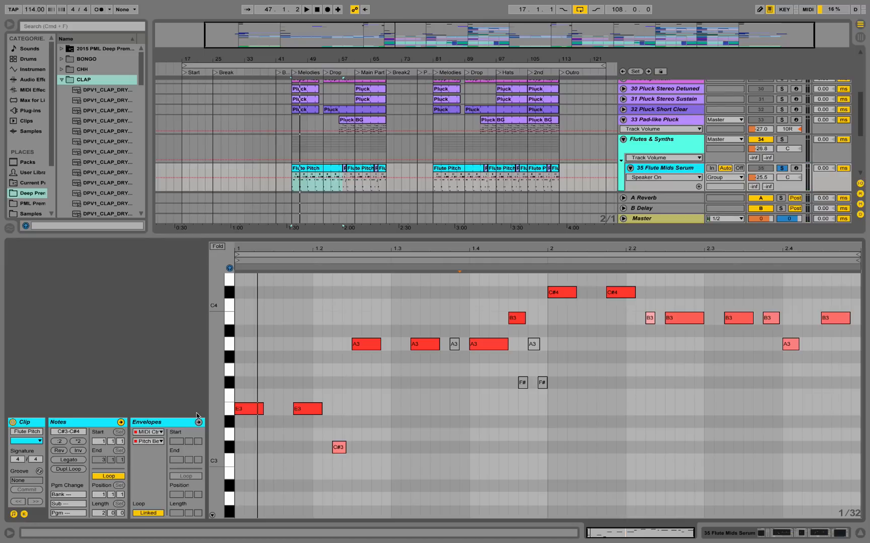
{"action": "left_click", "coordinate": [173, 426]}
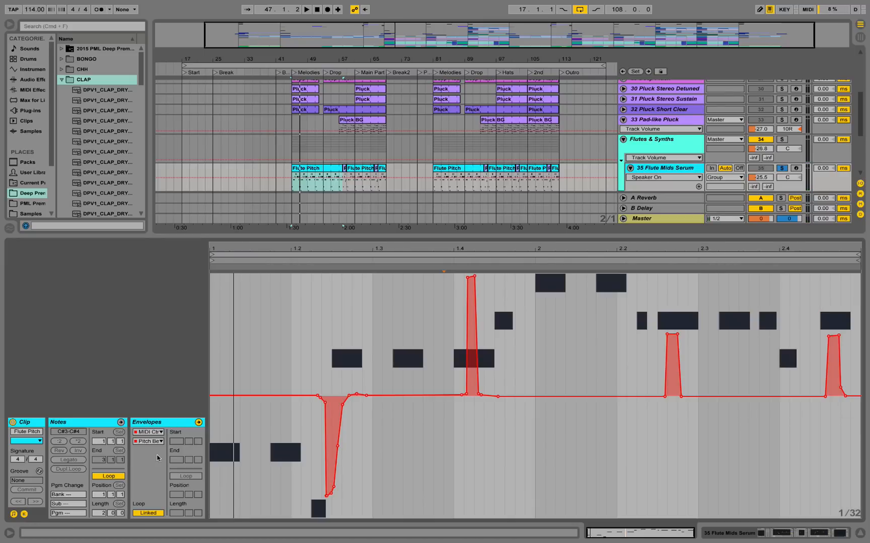
{"action": "left_click", "coordinate": [161, 443]}
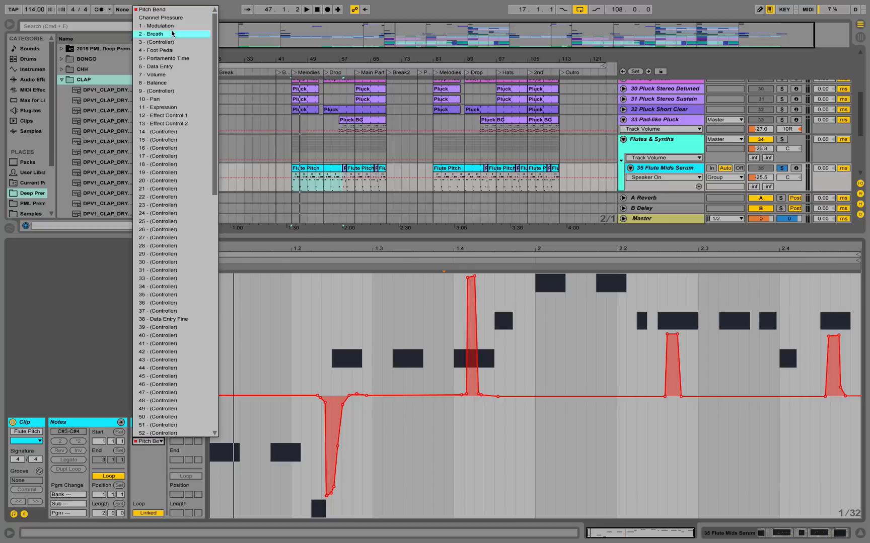
{"action": "left_click", "coordinate": [170, 9]}
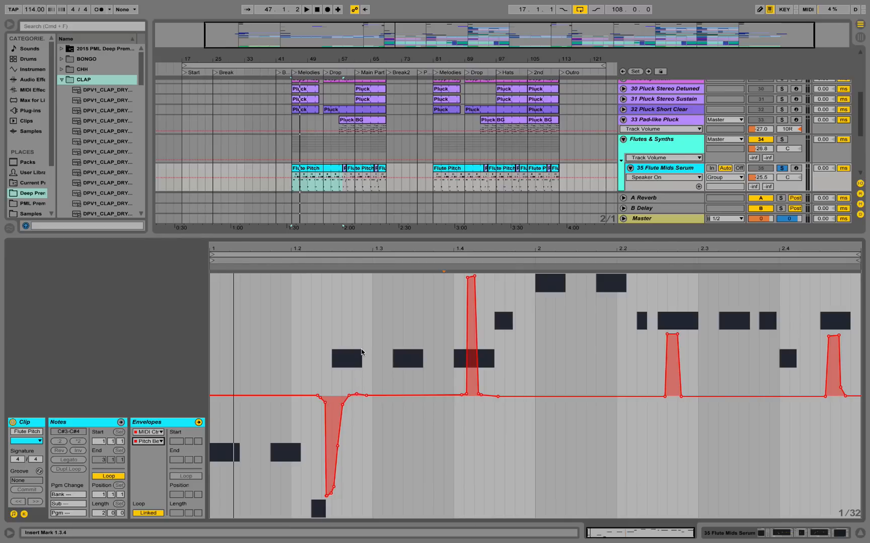
Play the Flute Pitch clip from bar 45 with its pitch bends, and review the track's effects through to the Compressor.
{"action": "key", "text": "space"}
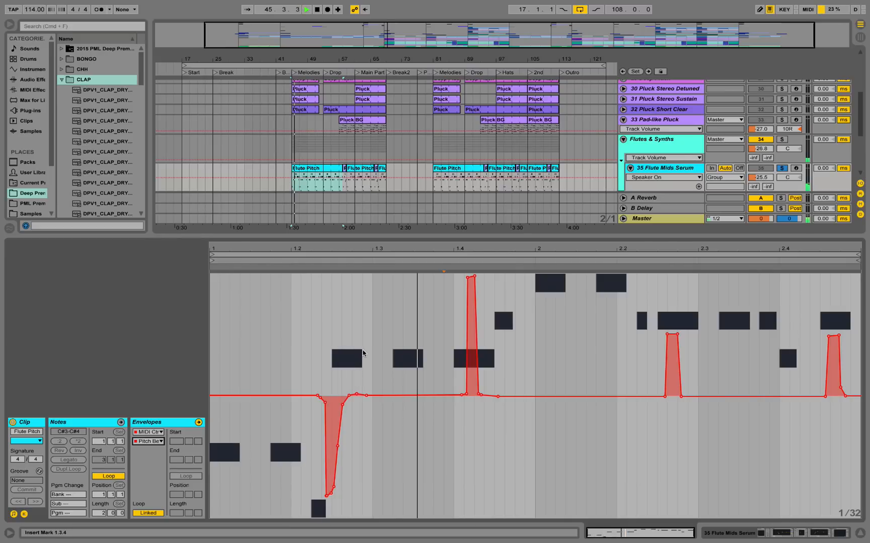
{"action": "key", "text": "space"}
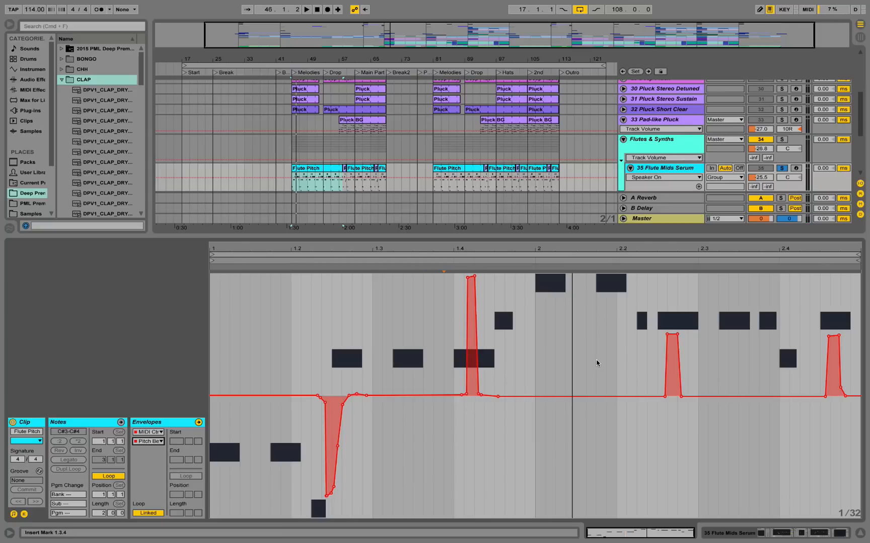
{"action": "key", "text": "space"}
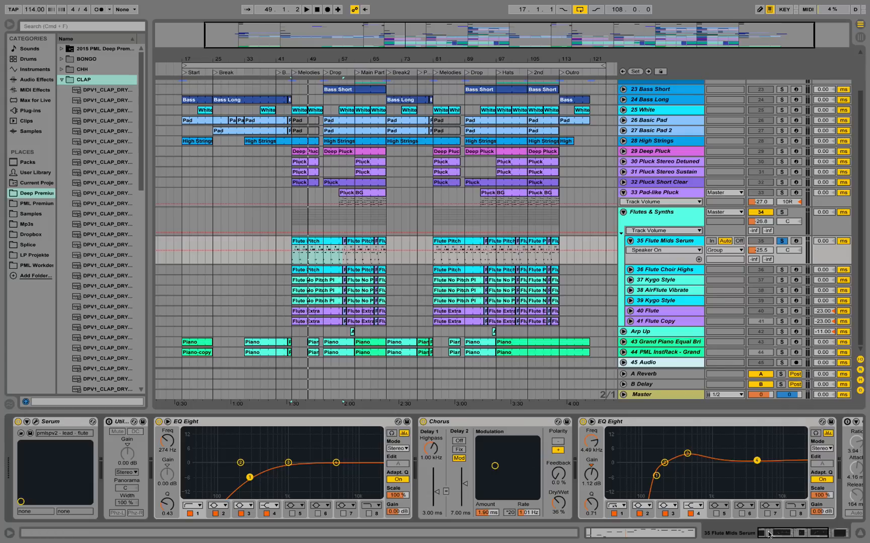
{"action": "left_click_drag", "start_coordinate": [768, 534], "coordinate": [797, 538]}
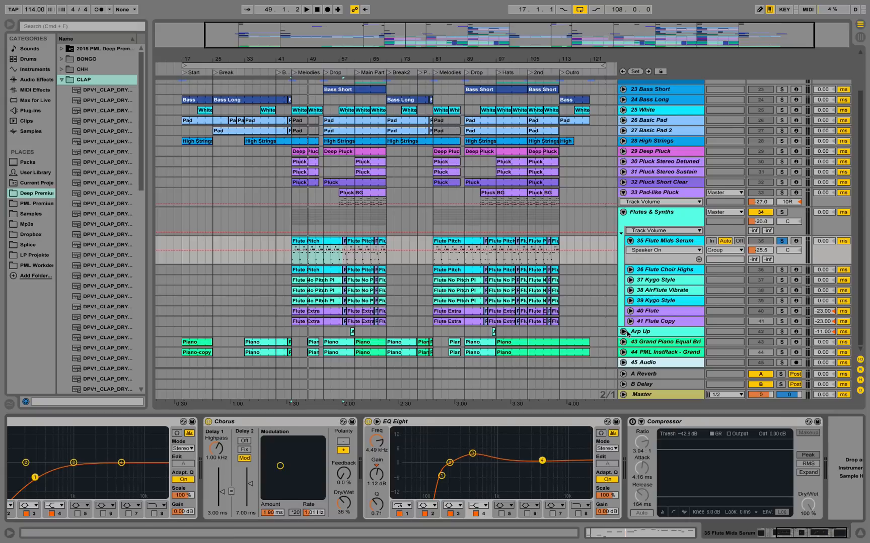
Show the Flutes & Synths group's effects, unsolo Flute Mids Serum, and play the arrangement from bar 45.
{"action": "left_click", "coordinate": [653, 212]}
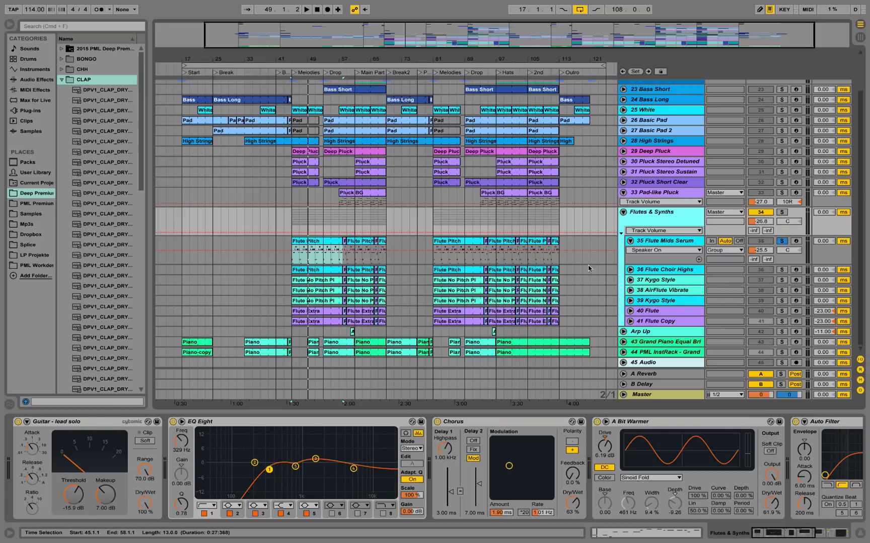
{"action": "key", "text": "space"}
{"action": "key", "text": "space"}
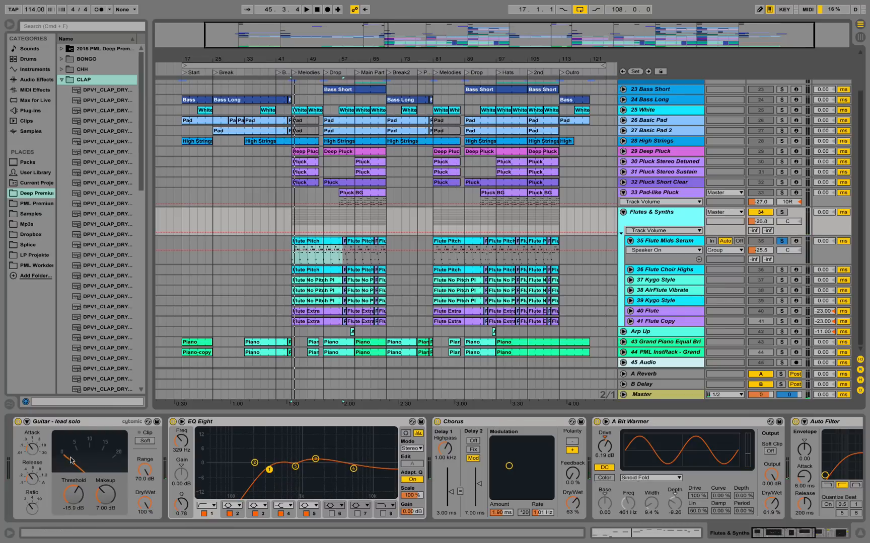
{"action": "left_click", "coordinate": [784, 242]}
{"action": "key", "text": "space"}
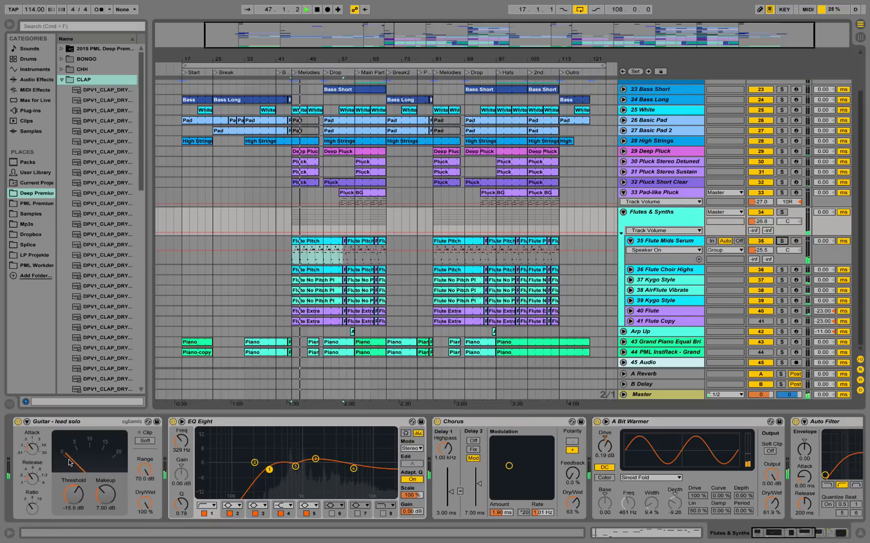
{"action": "key", "text": "space"}
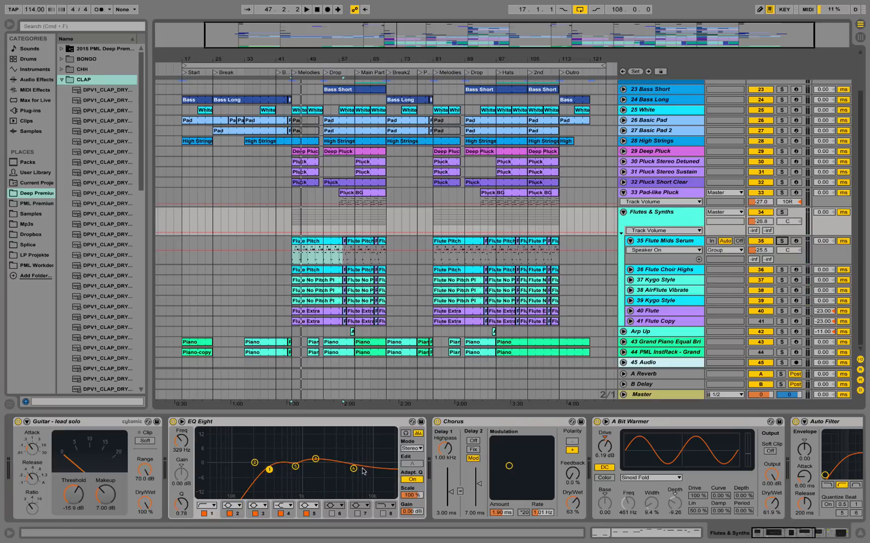
Solo the Flutes & Synths group and compare its sound with the Chorus bypassed and re-enabled during playback.
{"action": "left_click", "coordinate": [437, 424]}
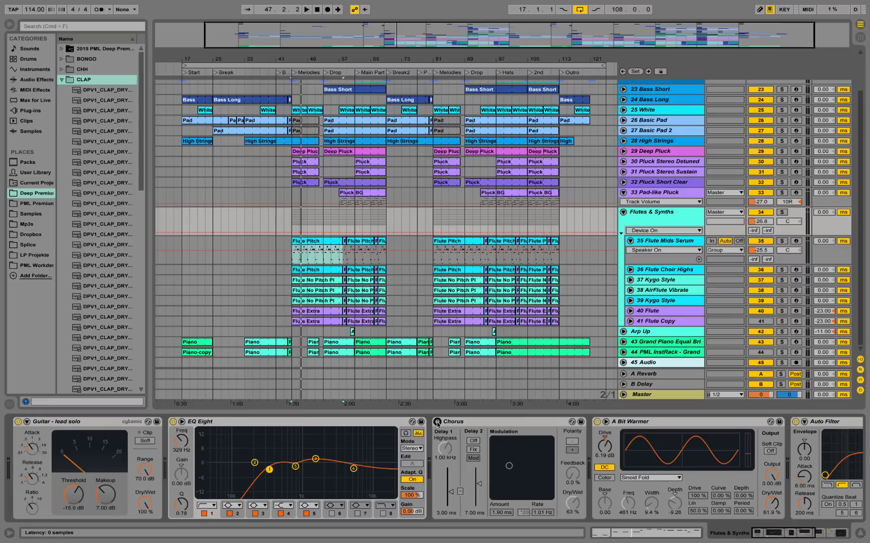
{"action": "key", "text": "space"}
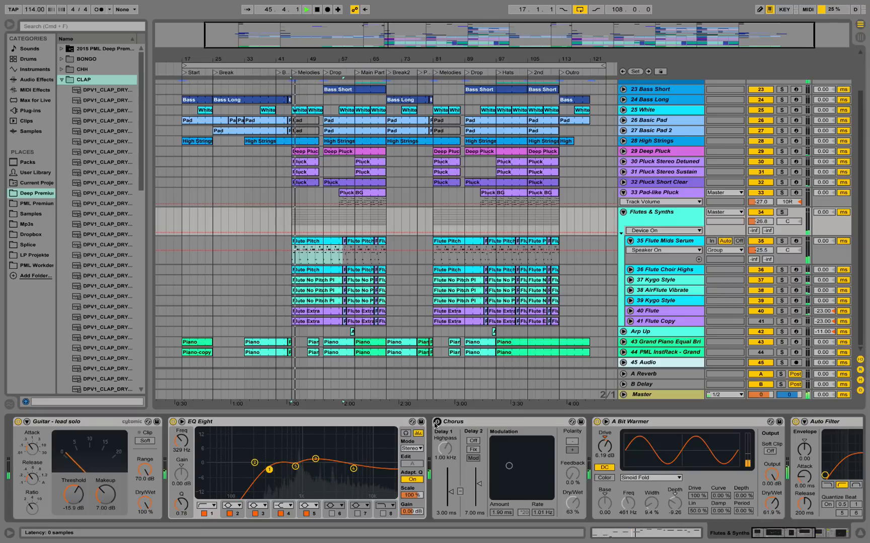
{"action": "left_click", "coordinate": [782, 212]}
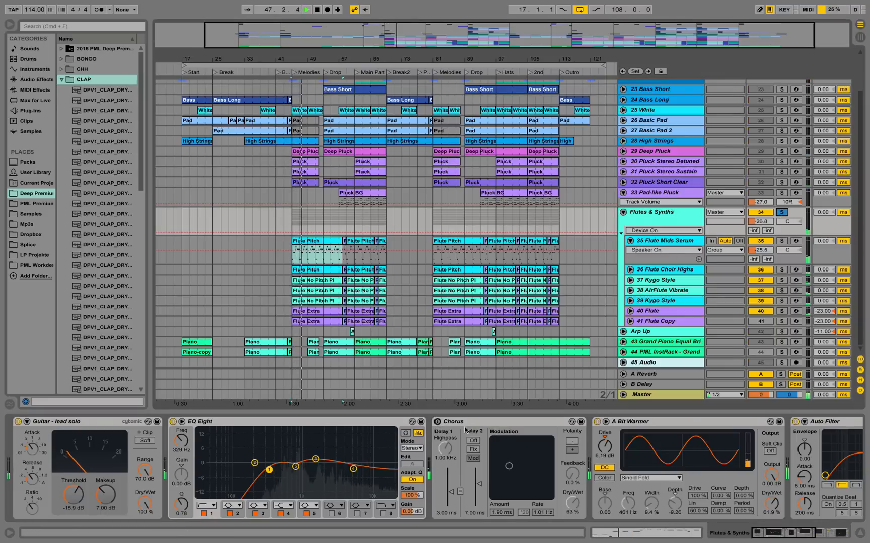
{"action": "left_click", "coordinate": [438, 422]}
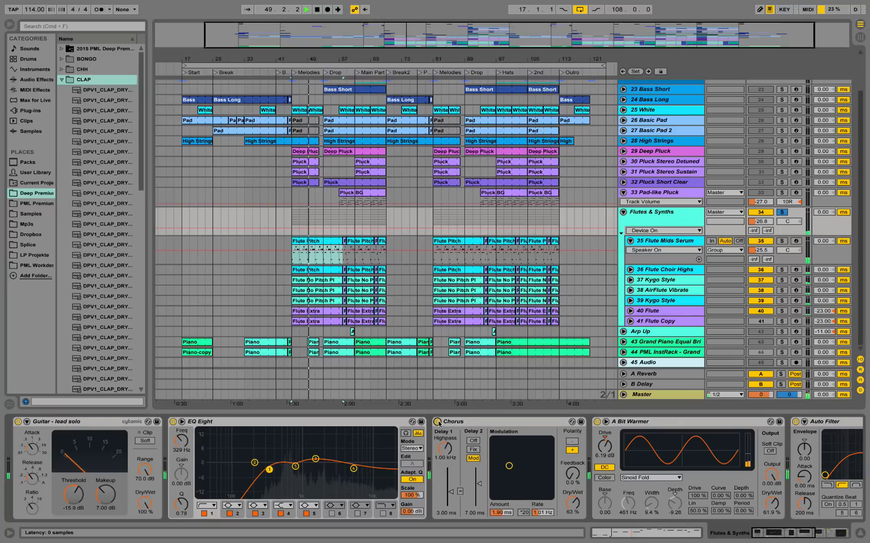
Bypass and re-enable the Chorus on the Flutes & Synths group to compare its effect again, and stop playback.
{"action": "left_click", "coordinate": [437, 422]}
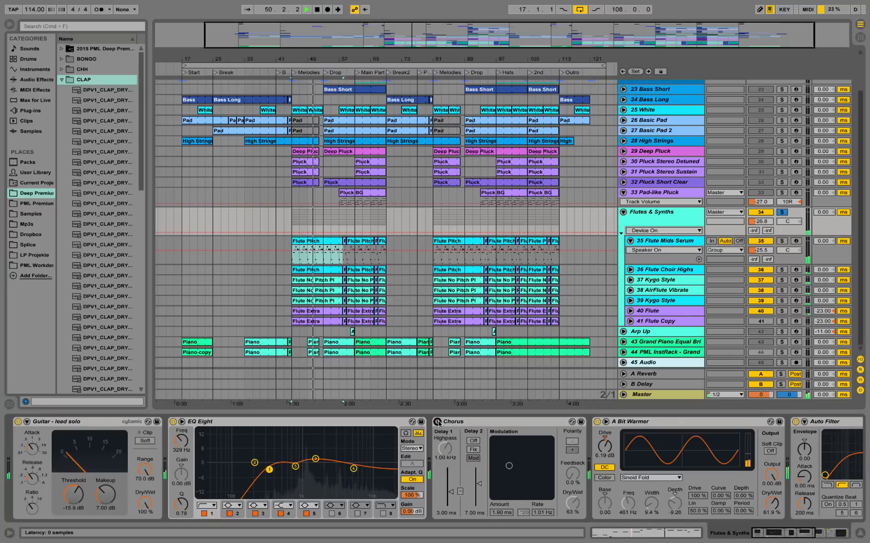
{"action": "left_click", "coordinate": [437, 422]}
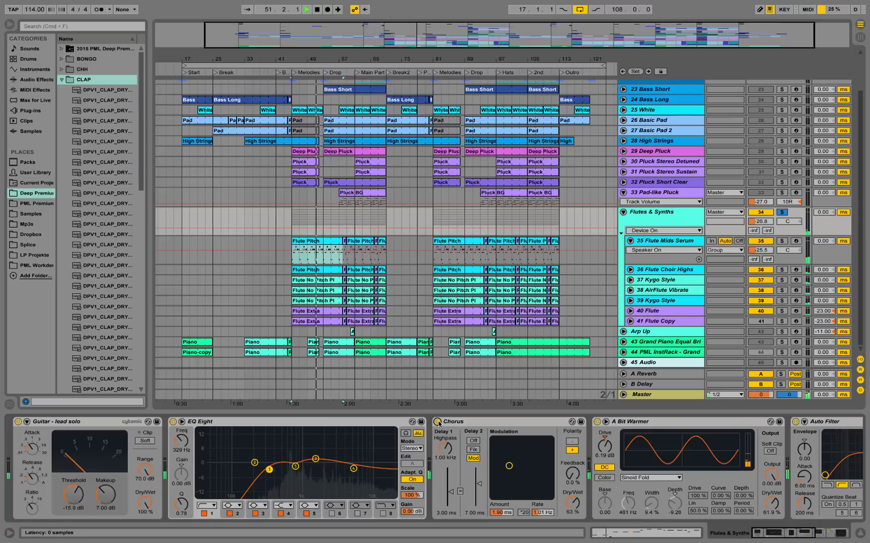
{"action": "key", "text": "space"}
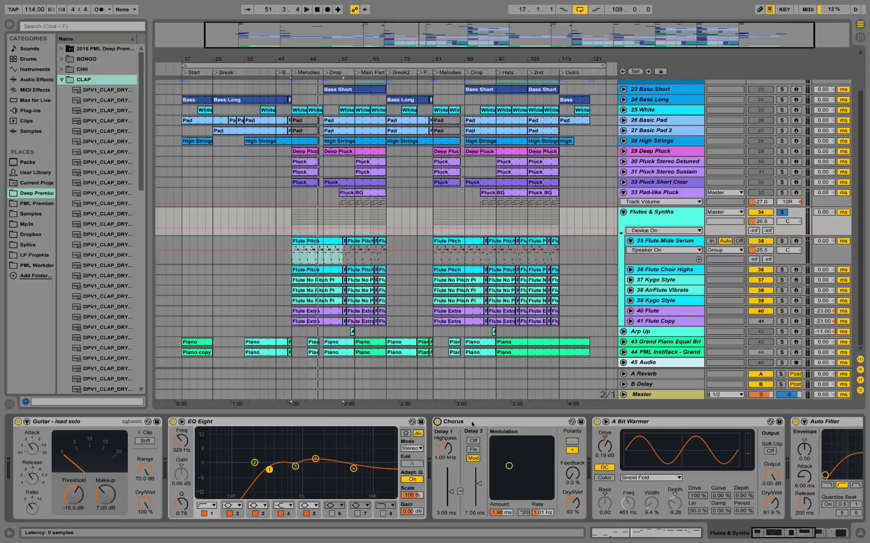
{"action": "left_click", "coordinate": [437, 422]}
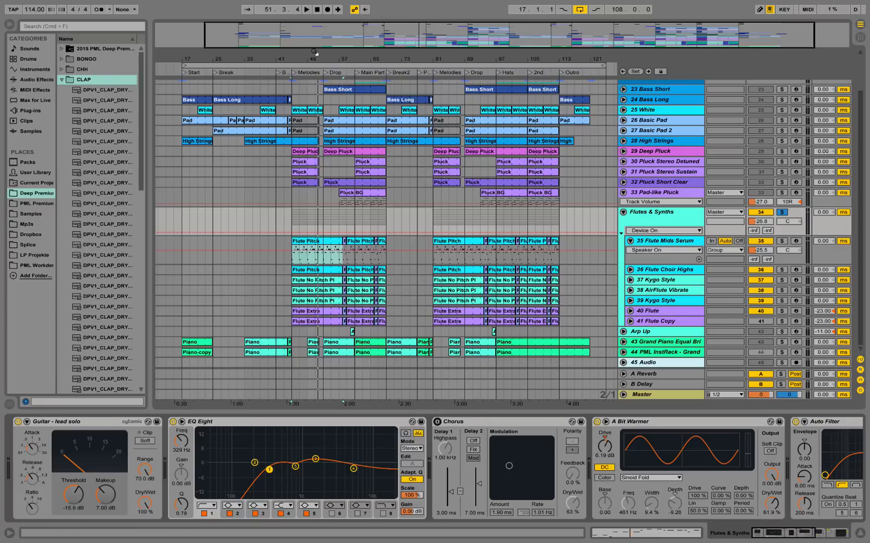
{"action": "left_click", "coordinate": [437, 423]}
Widen the browser and expand the Saturator presets in Audio Effects to locate the A Bit Warmer preset.
{"action": "scroll", "coordinate": [754, 513], "scroll_direction": "right", "scroll_amount": 5}
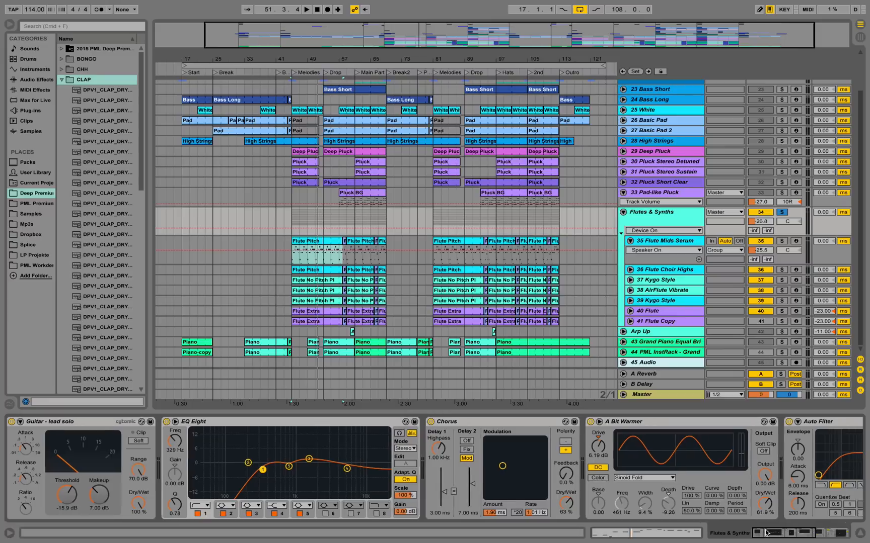
{"action": "left_click", "coordinate": [37, 79]}
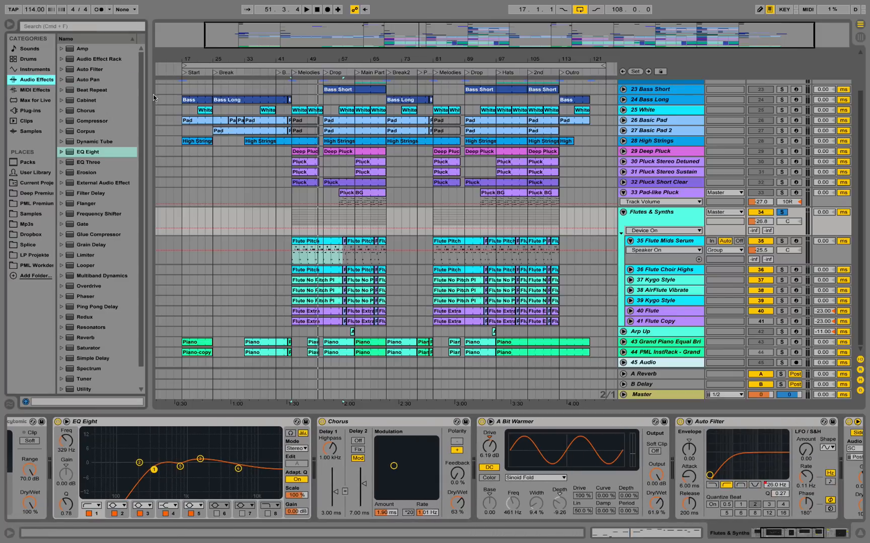
{"action": "left_click_drag", "start_coordinate": [147, 99], "coordinate": [159, 99]}
{"action": "scroll", "coordinate": [111, 242], "scroll_direction": "down", "scroll_amount": 2}
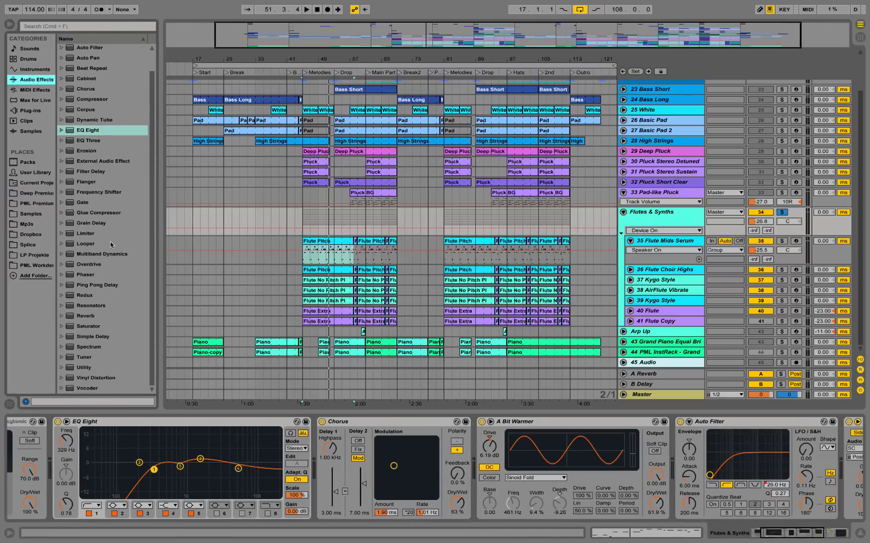
{"action": "left_click", "coordinate": [69, 326]}
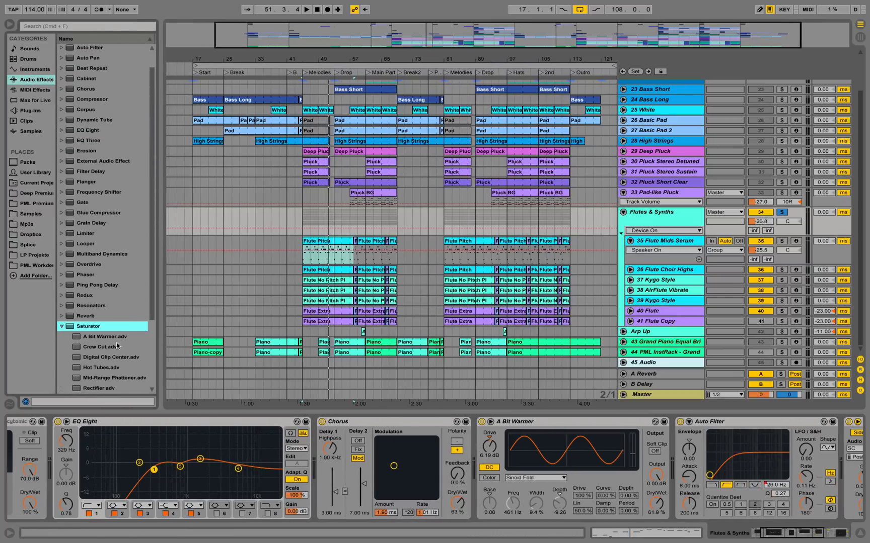
Compare the flute group's sound with the A Bit Warmer saturator bypassed and re-enabled during playback.
{"action": "left_click", "coordinate": [482, 422]}
{"action": "key", "text": "space"}
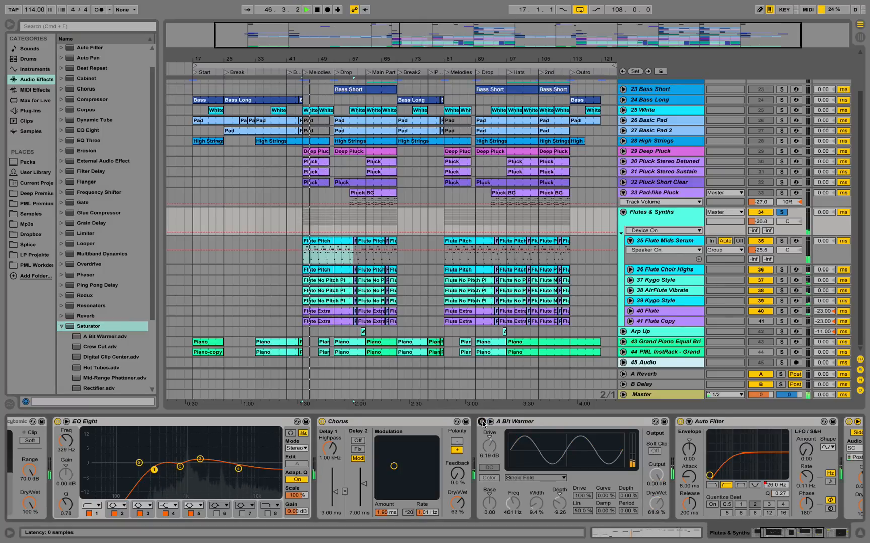
{"action": "left_click", "coordinate": [482, 422]}
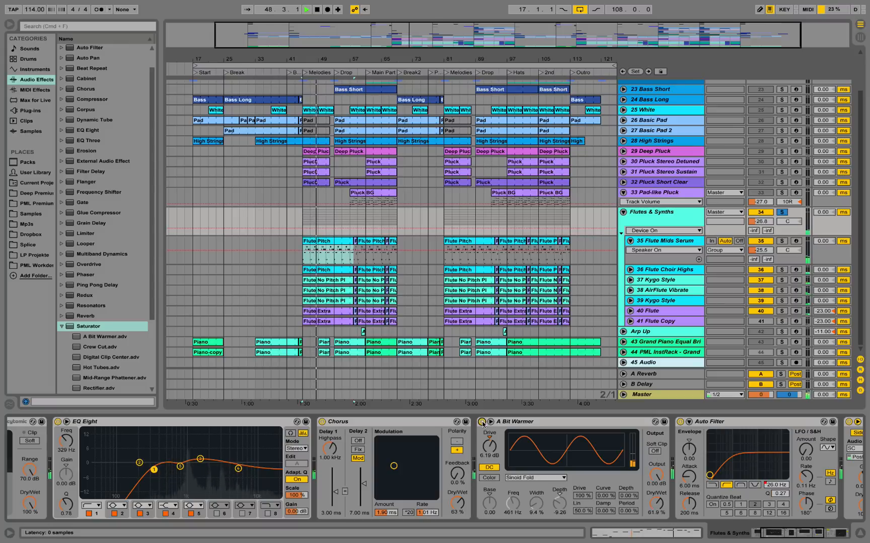
{"action": "key", "text": "space"}
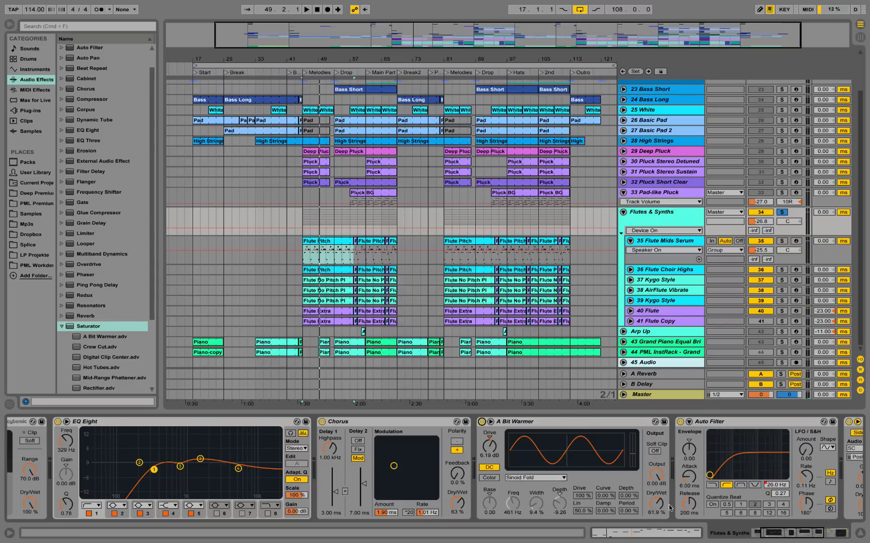
Review the group's Auto Filter and sidechained Compressor, playing from bar 45 to watch the compressor's response.
{"action": "left_click", "coordinate": [802, 535]}
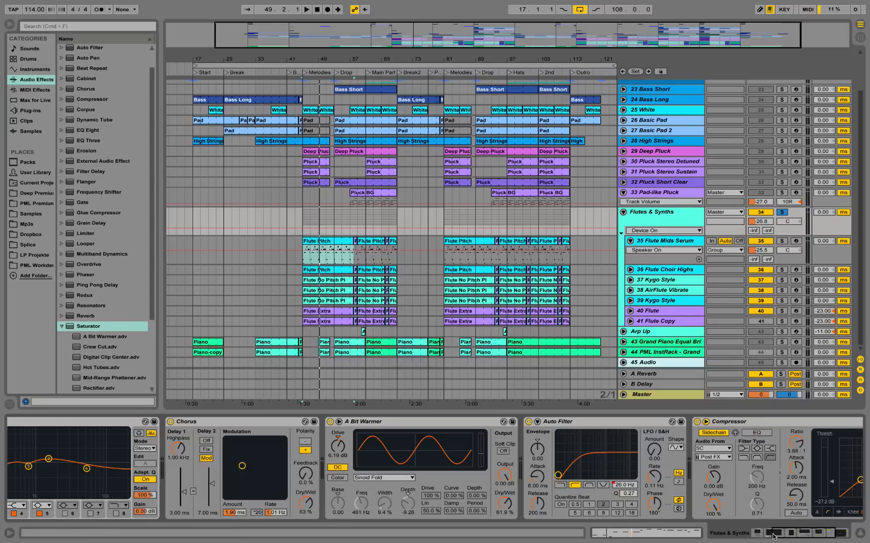
{"action": "left_click", "coordinate": [774, 536]}
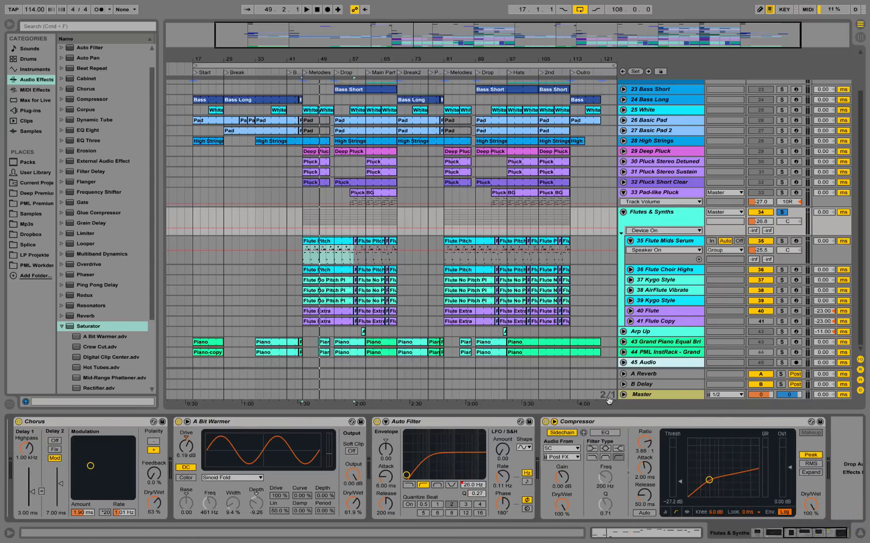
{"action": "key", "text": "space"}
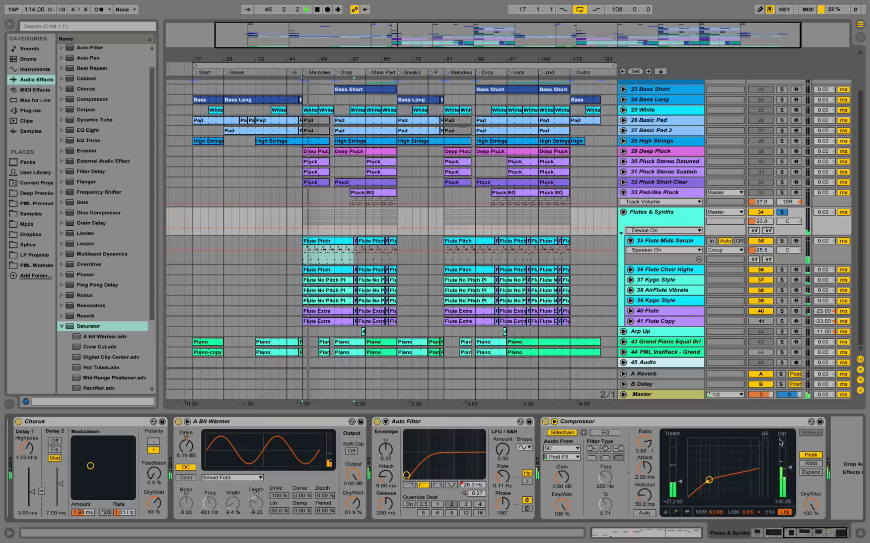
{"action": "key", "text": "space"}
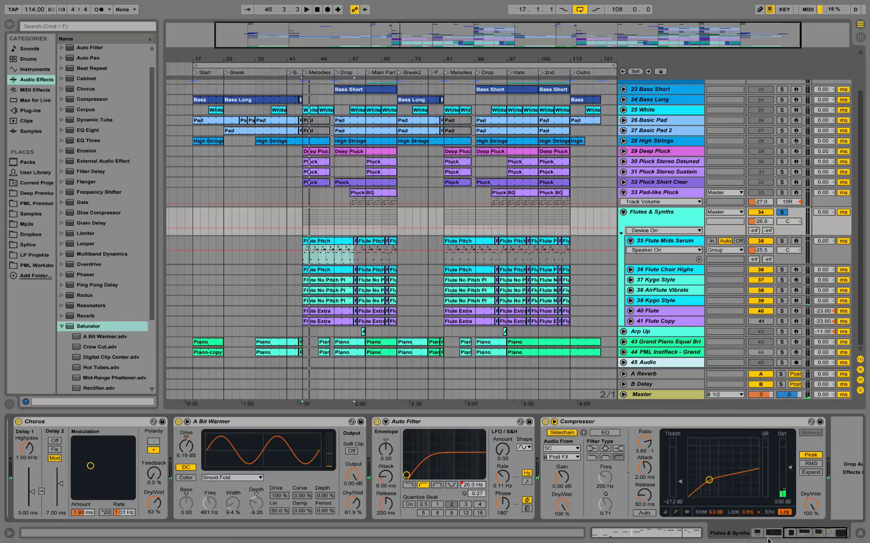
{"action": "left_click", "coordinate": [786, 536]}
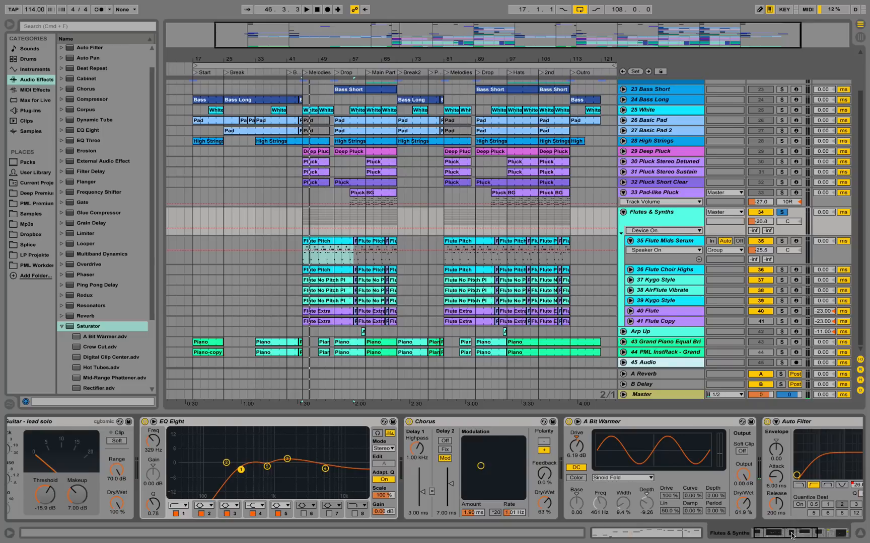
{"action": "left_click_drag", "start_coordinate": [791, 533], "coordinate": [788, 532]}
Open the Serum instrument on the Flute Mids Serum track and check where AC hum1 sits in the Organics noise list.
{"action": "left_click", "coordinate": [656, 241]}
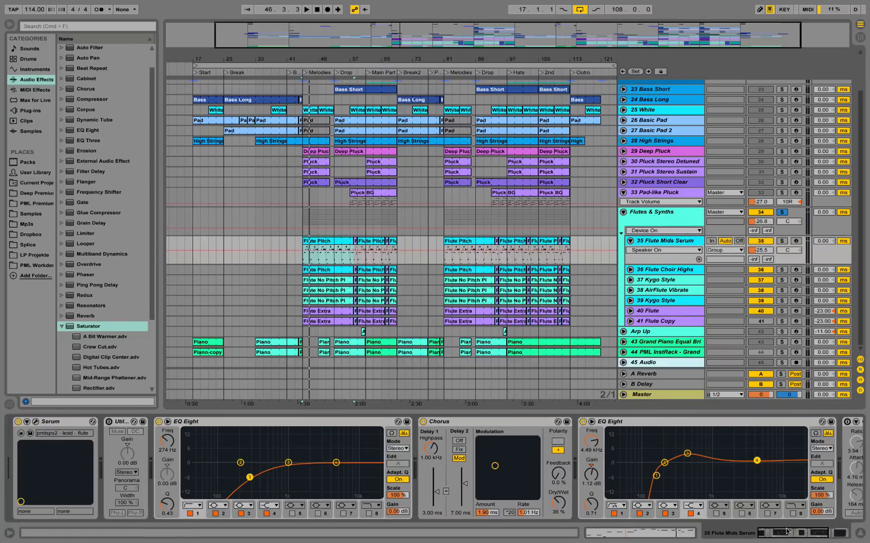
{"action": "left_click", "coordinate": [35, 422]}
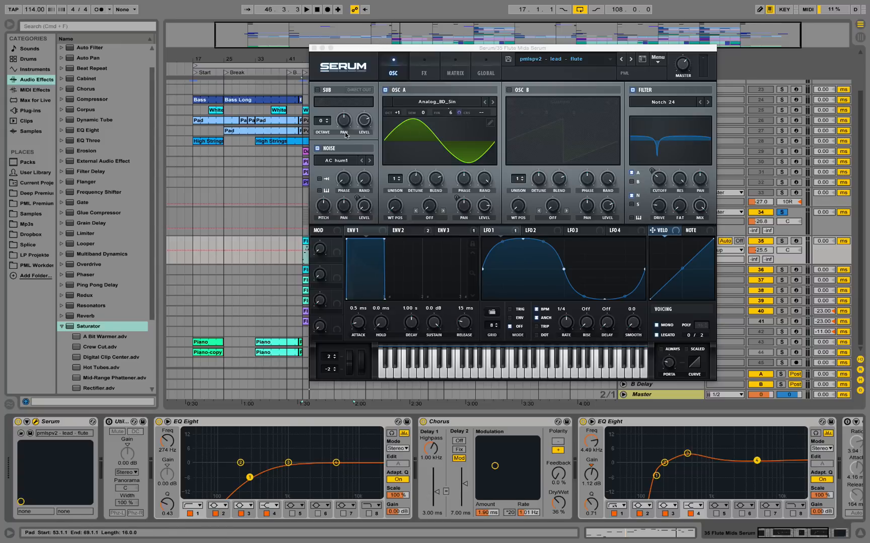
{"action": "left_click", "coordinate": [337, 163]}
{"action": "mouse_move", "coordinate": [373, 205]}
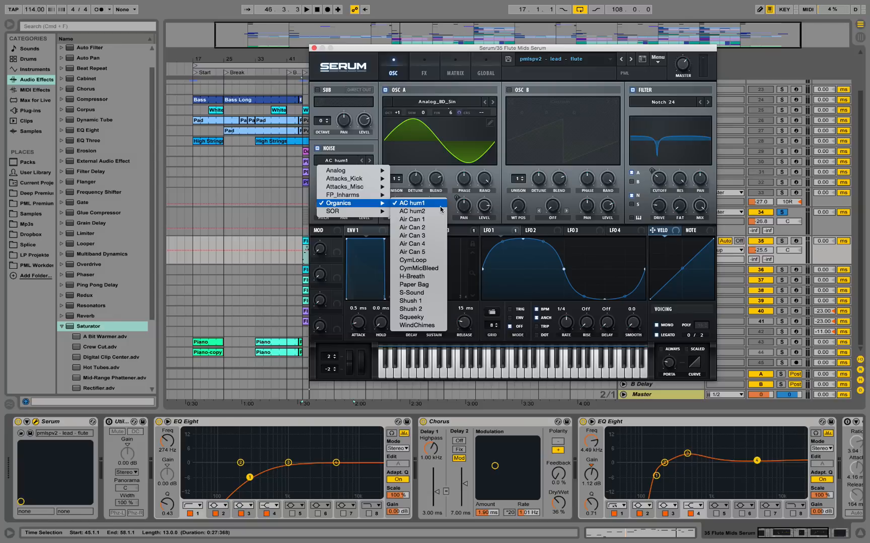
{"action": "left_click", "coordinate": [347, 144]}
Switch the solo from the Flutes & Synths group to Flute Mids Serum, move Serum's window off the solo controls, and play the flute.
{"action": "key", "text": "space"}
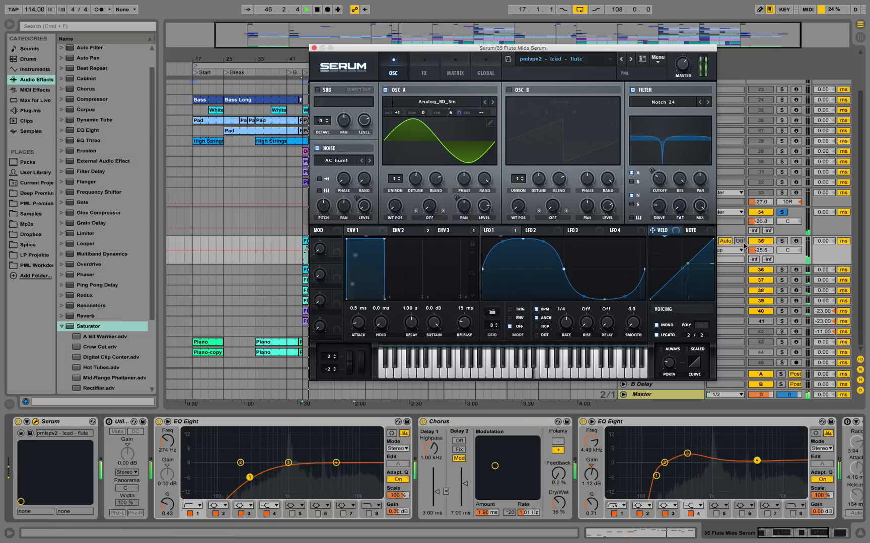
{"action": "left_click", "coordinate": [781, 242]}
{"action": "left_click", "coordinate": [780, 242]}
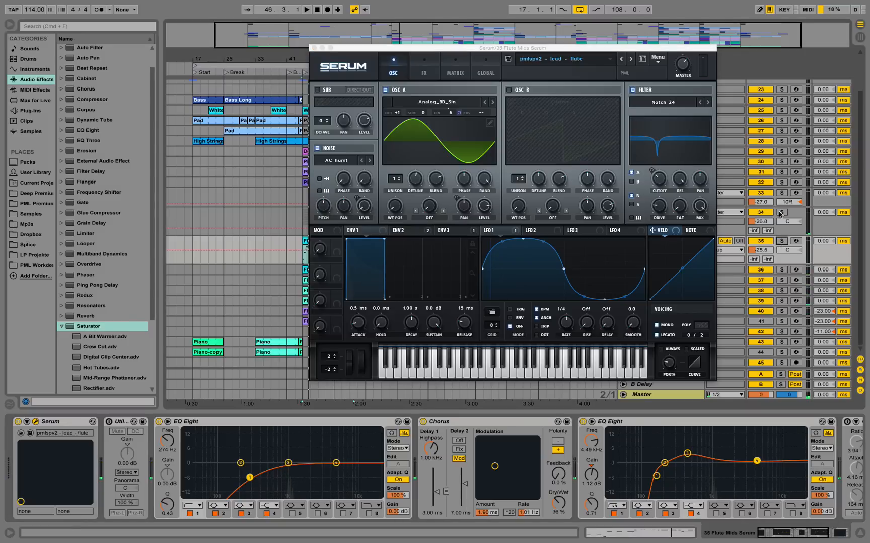
{"action": "left_click_drag", "start_coordinate": [581, 51], "coordinate": [507, 80]}
{"action": "left_click", "coordinate": [781, 241]}
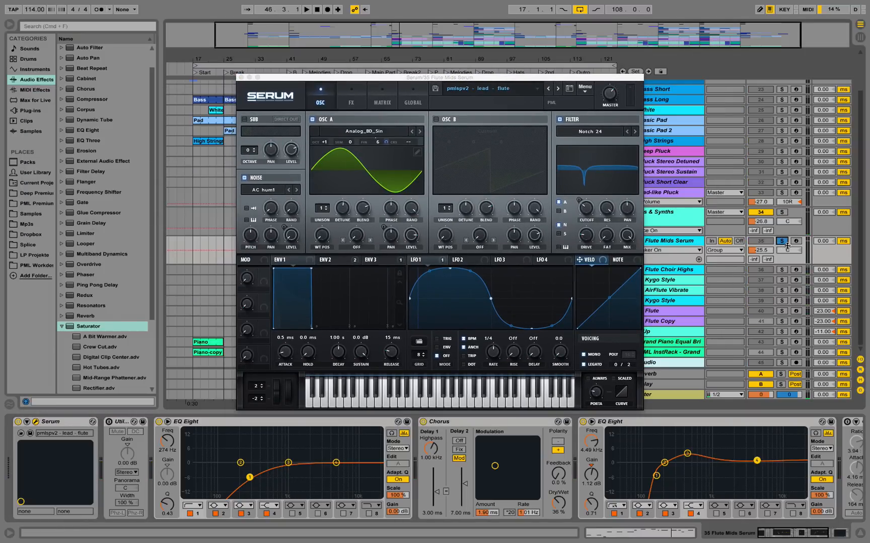
{"action": "key", "text": "space"}
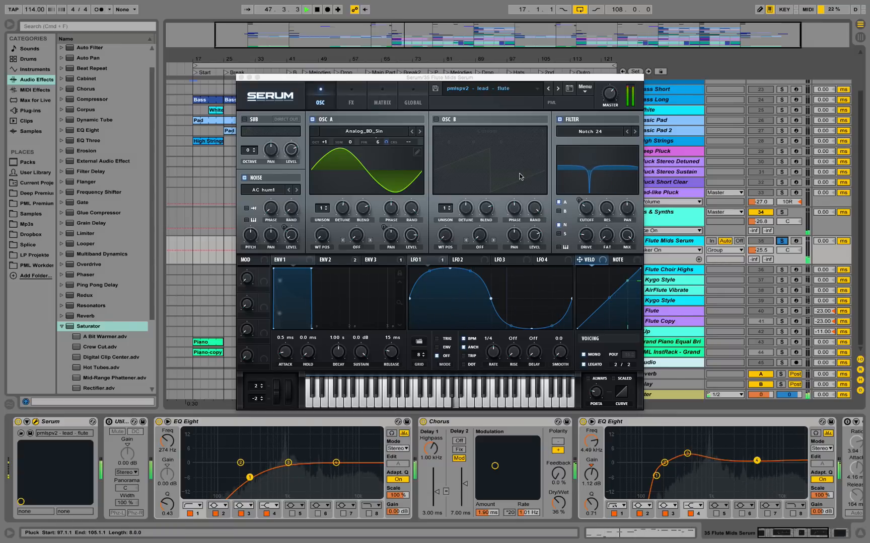
{"action": "key", "text": "space"}
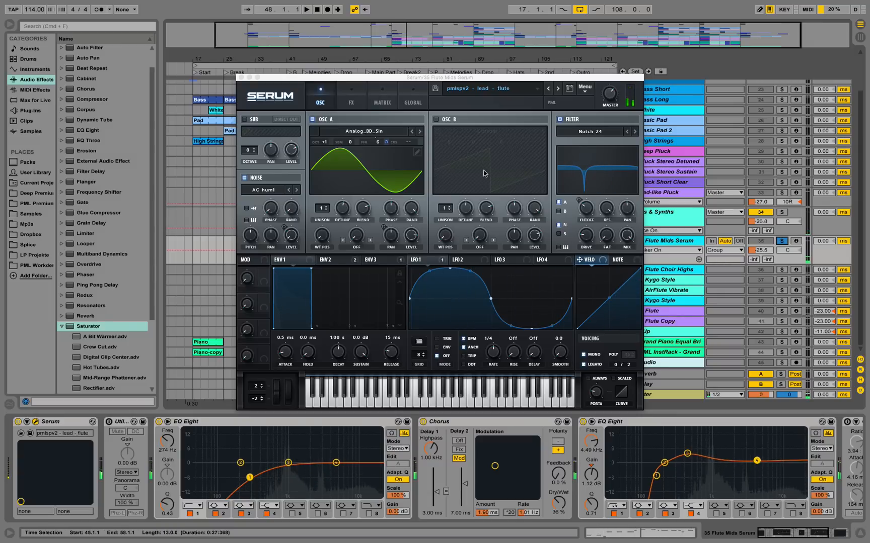
Show Serum's Env 2 and Env 3, and play the flute briefly to examine Env 3's modulation of the noise level.
{"action": "left_click", "coordinate": [332, 262]}
{"action": "left_click", "coordinate": [371, 261]}
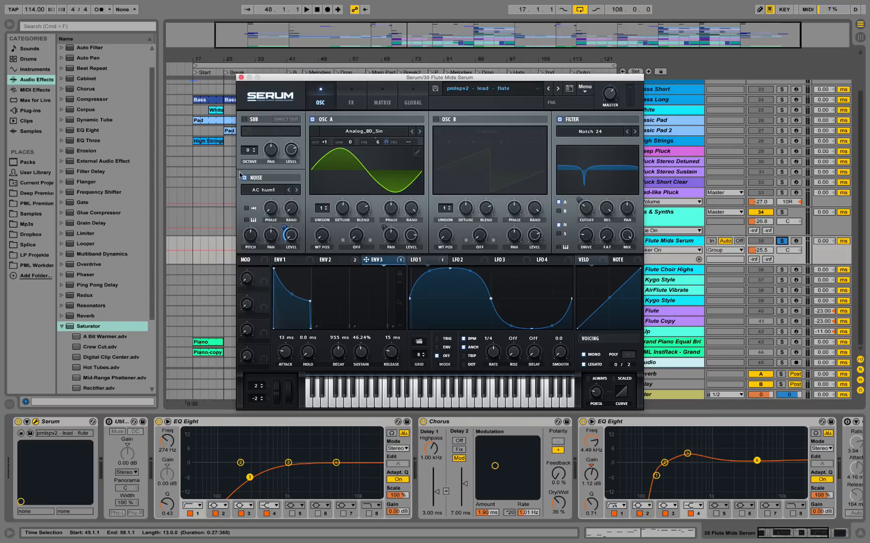
{"action": "key", "text": "space"}
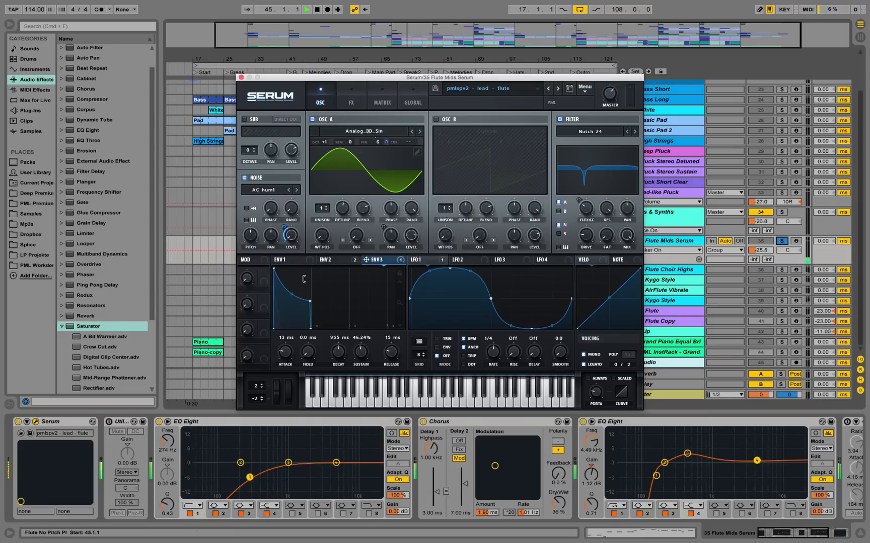
{"action": "key", "text": "space"}
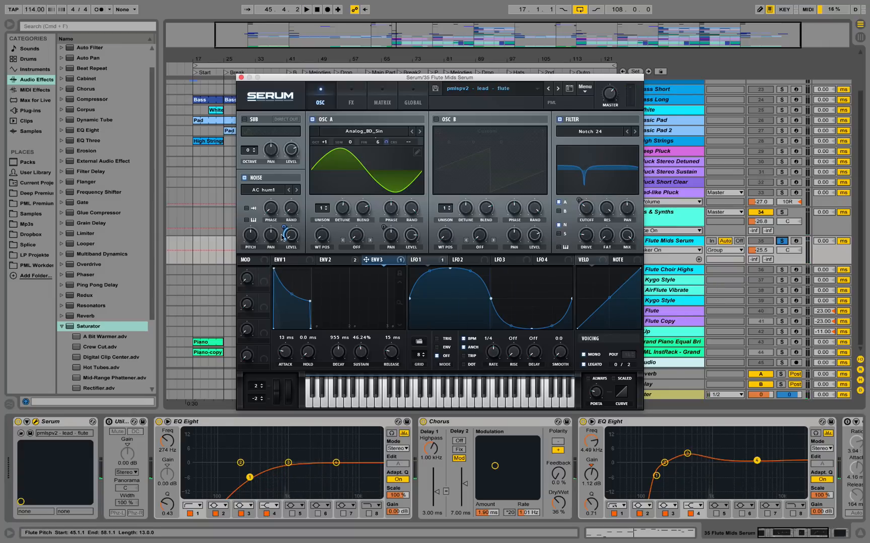
Compare the flute with Serum's Noise oscillator turned off and back on during playback from bar 45.
{"action": "key", "text": "space"}
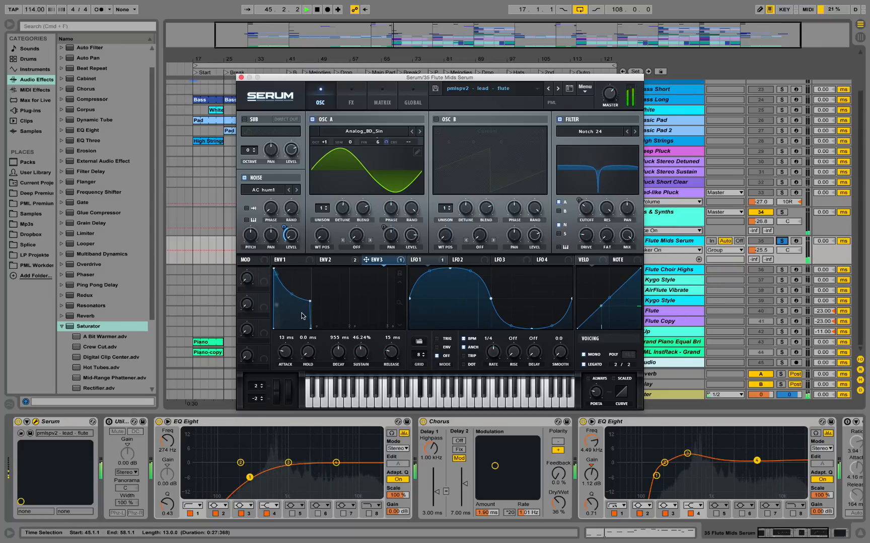
{"action": "left_click", "coordinate": [246, 178]}
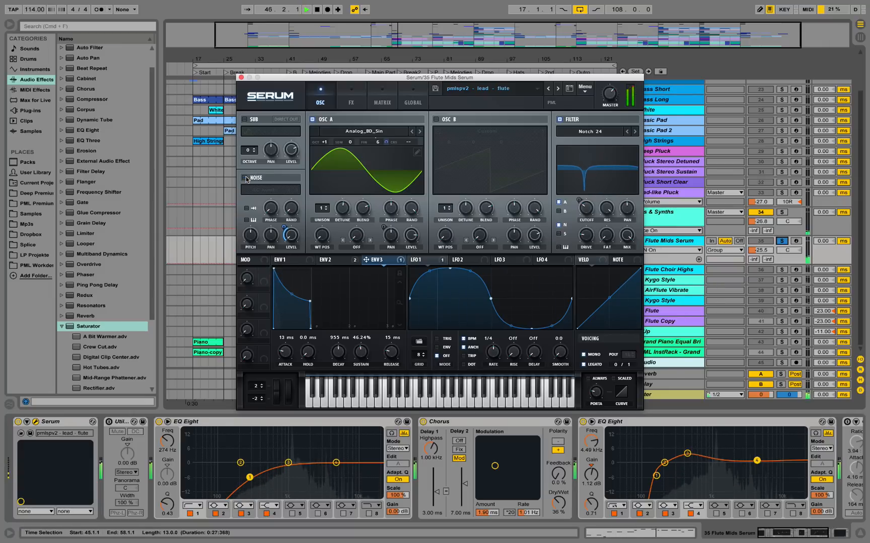
{"action": "left_click", "coordinate": [245, 178]}
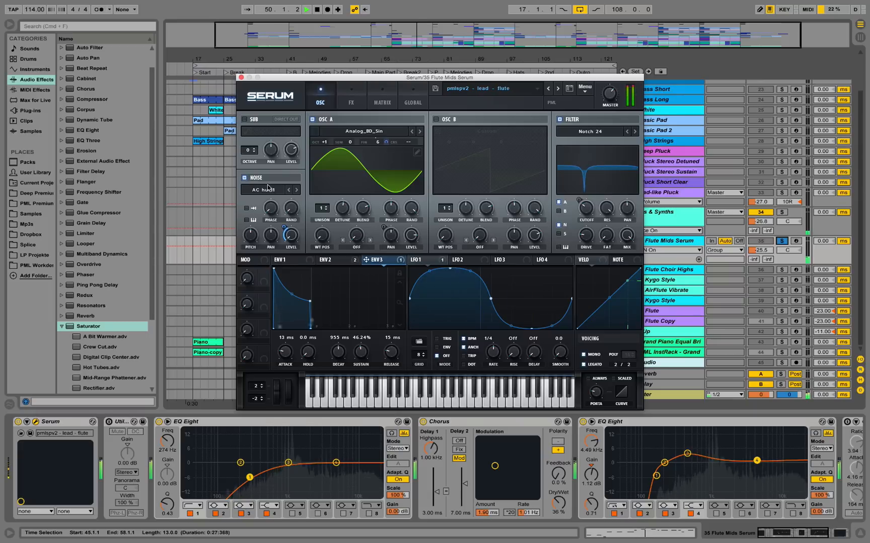
{"action": "key", "text": "space"}
Show Env 2 and play the flute to examine how it modulates the cutoff of the Notch 24 filter.
{"action": "left_click", "coordinate": [331, 260]}
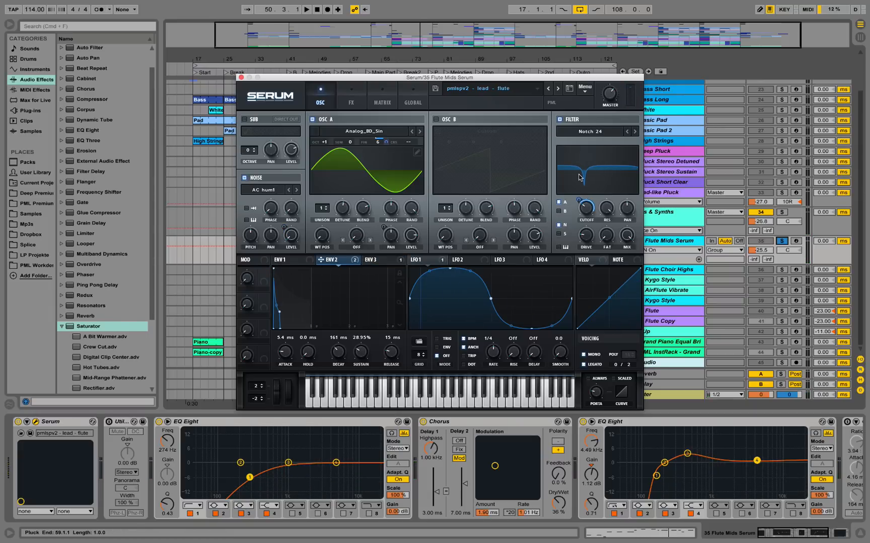
{"action": "key", "text": "space"}
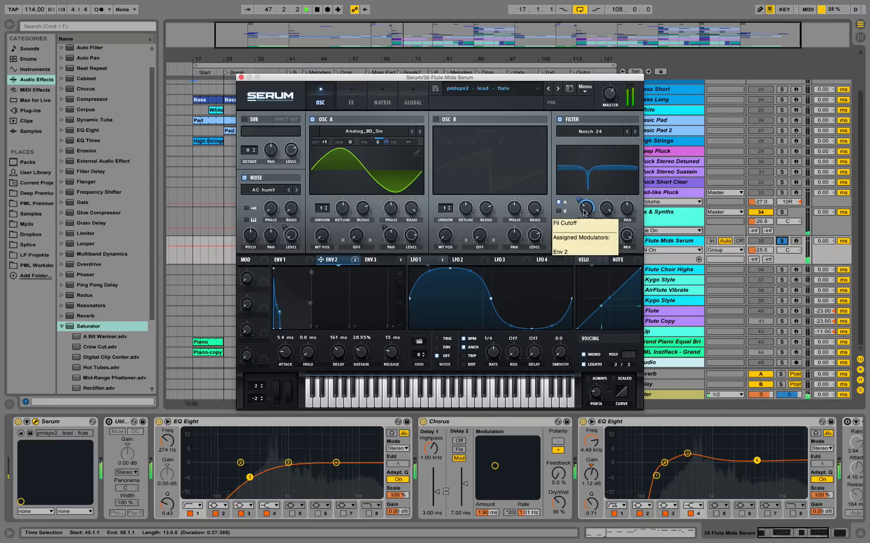
{"action": "key", "text": "space"}
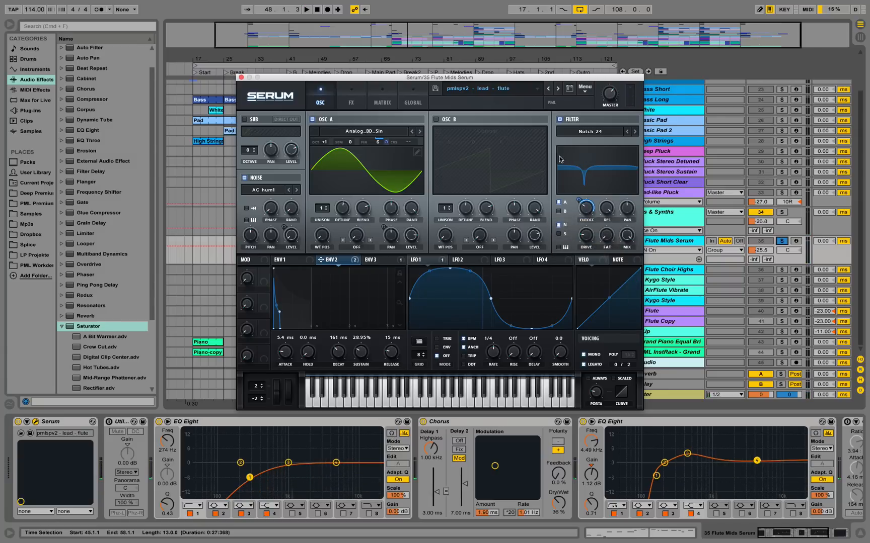
Compare the flute with Serum's filter turned off and back on during playback.
{"action": "left_click", "coordinate": [560, 120]}
{"action": "key", "text": "space"}
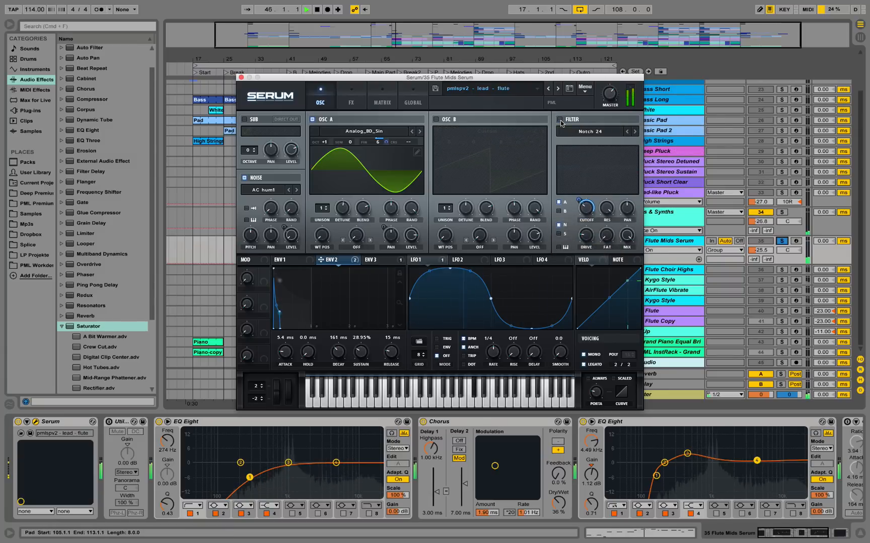
{"action": "left_click", "coordinate": [560, 121]}
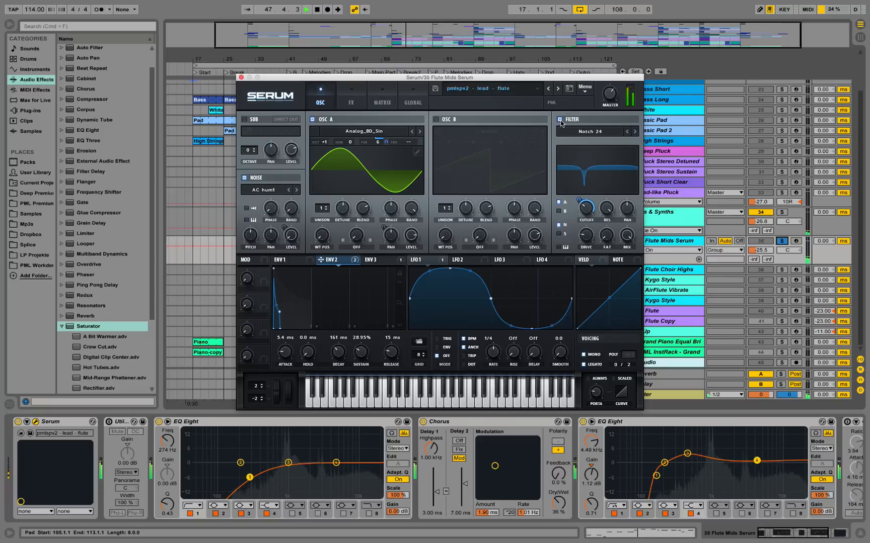
Check Serum's master volume and play the flute briefly from bar 45.
{"action": "key", "text": "space"}
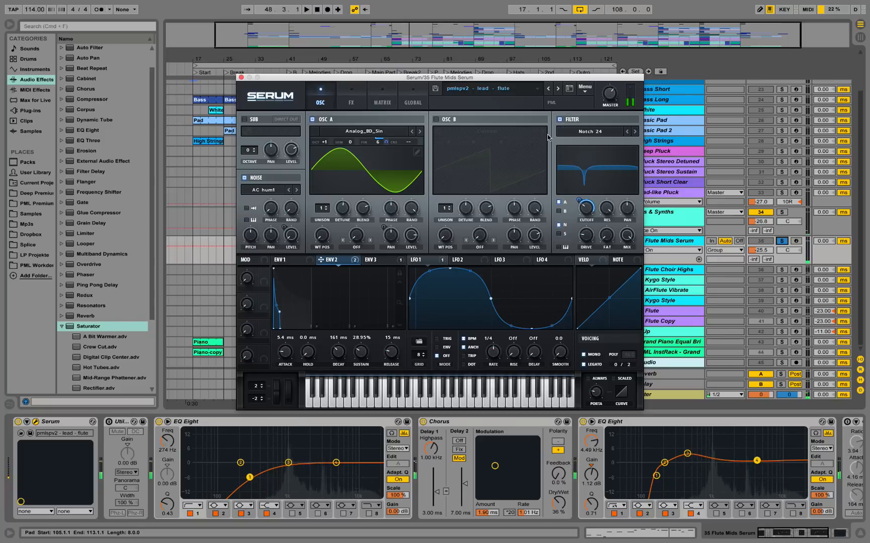
{"action": "left_click", "coordinate": [613, 99]}
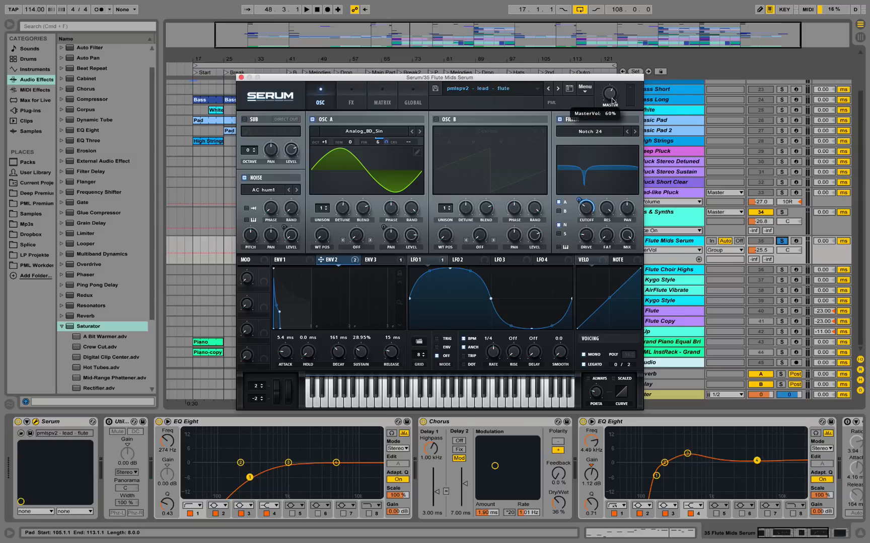
{"action": "key", "text": "space"}
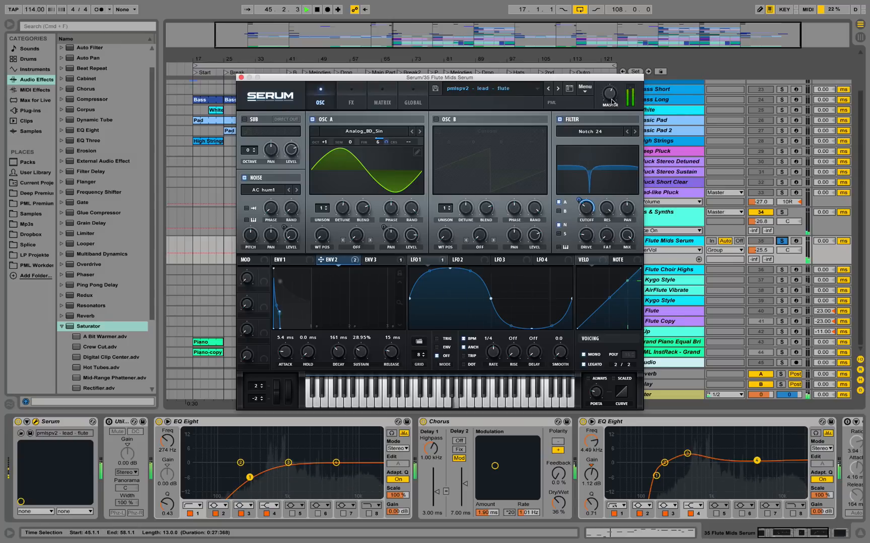
{"action": "key", "text": "space"}
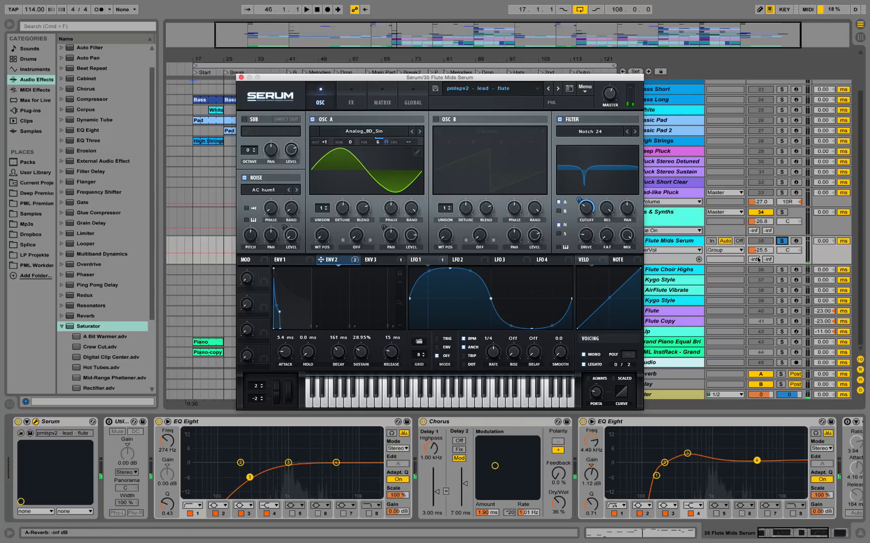
Raise the 35 Flute Mids Serum track volume to -22.6 dB while listening from bar 45.
{"action": "left_click_drag", "start_coordinate": [760, 253], "coordinate": [759, 249]}
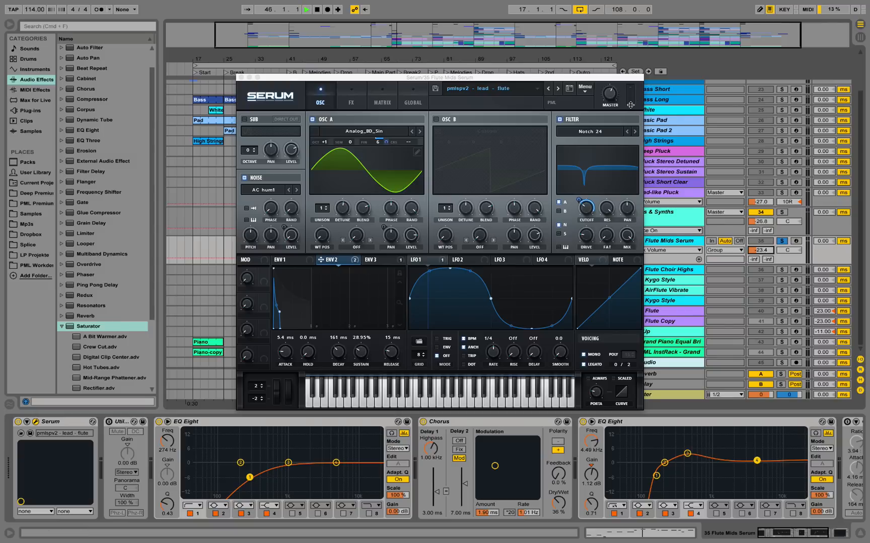
{"action": "key", "text": "space"}
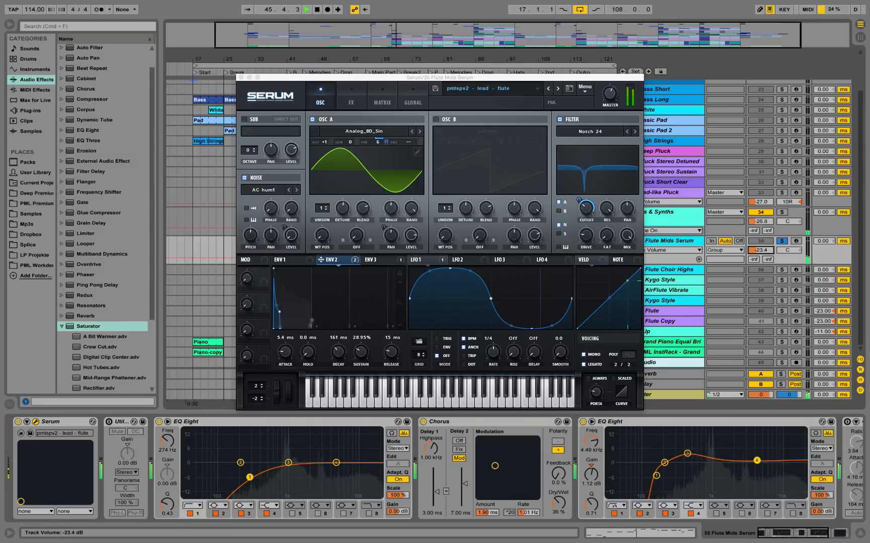
{"action": "left_click_drag", "start_coordinate": [765, 250], "coordinate": [765, 246]}
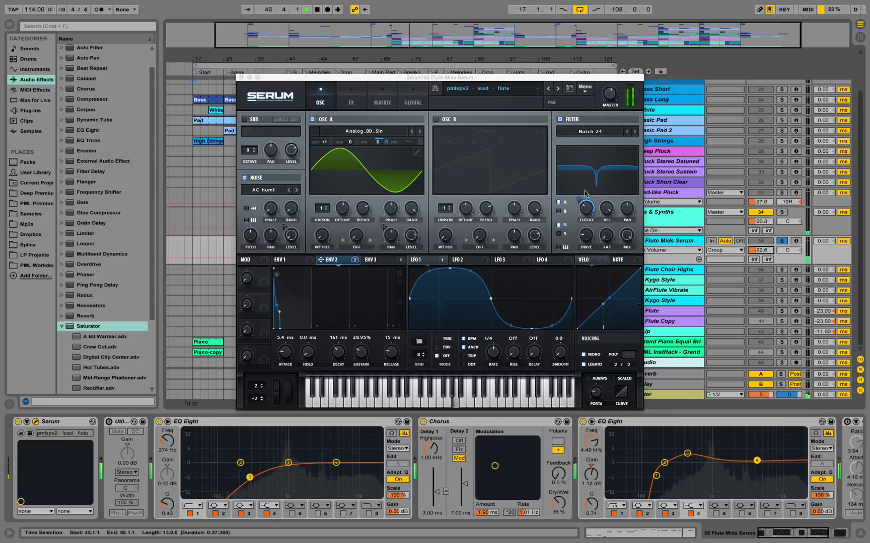
{"action": "key", "text": "space"}
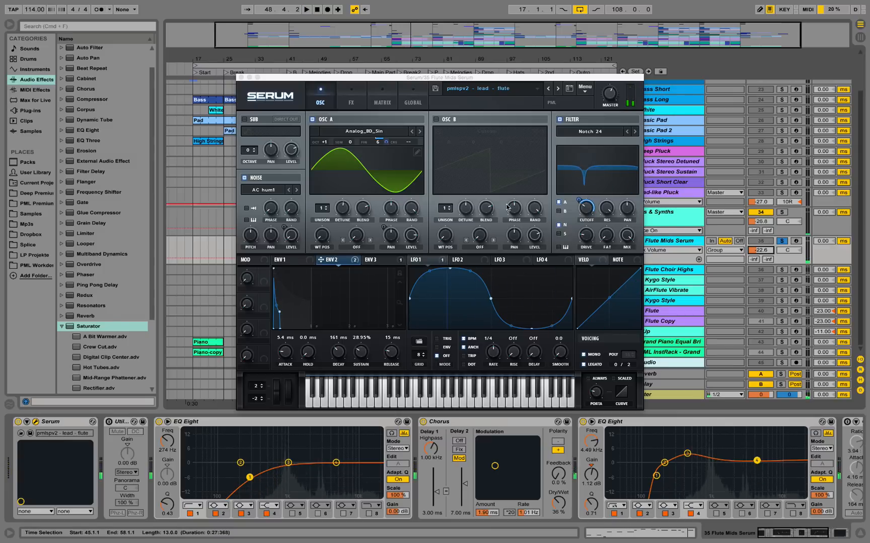
Show Env 1 and compare the flute with its sustain lowered to -10.6 dB and returned to 0.0 dB.
{"action": "left_click", "coordinate": [289, 260]}
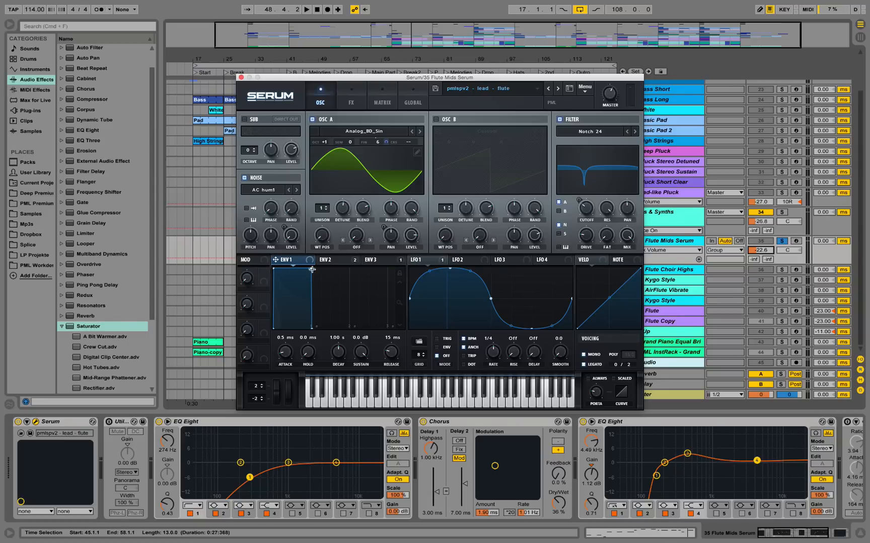
{"action": "key", "text": "space"}
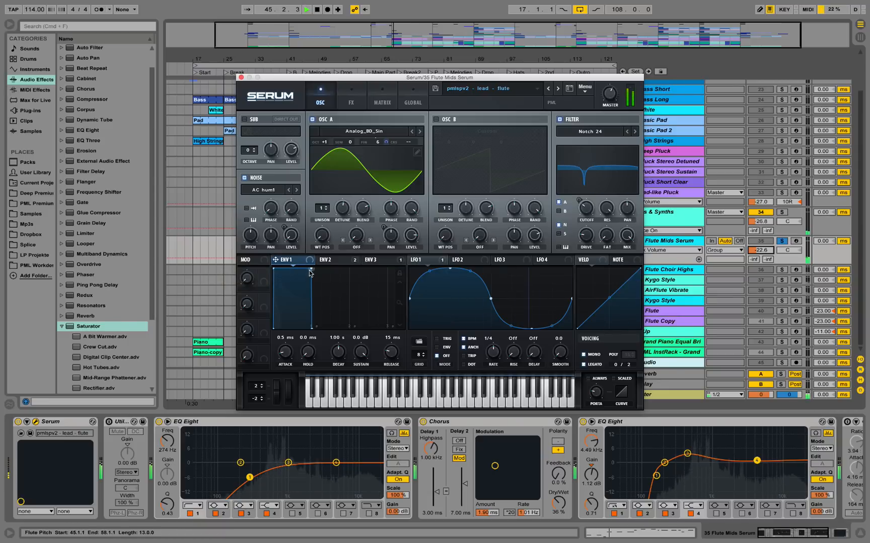
{"action": "left_click_drag", "start_coordinate": [310, 270], "coordinate": [309, 296]}
{"action": "key", "text": "space"}
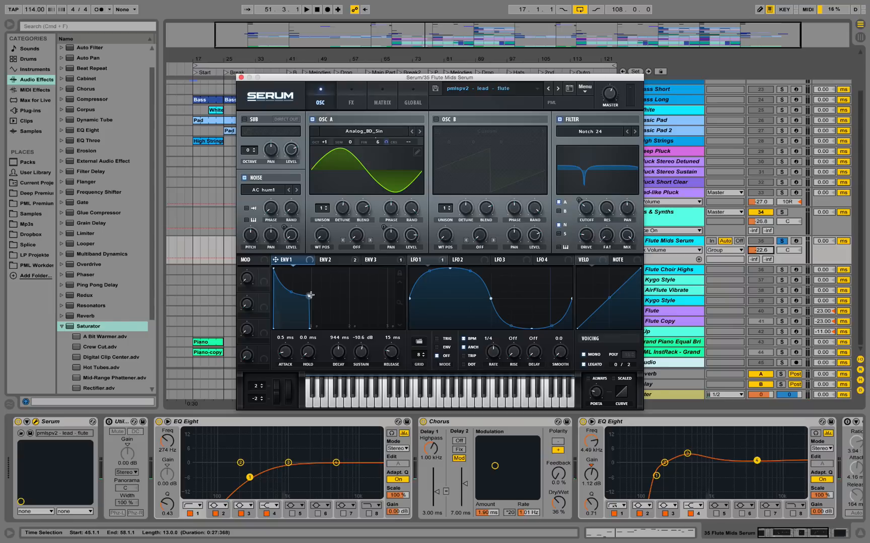
{"action": "left_click_drag", "start_coordinate": [311, 295], "coordinate": [311, 238]}
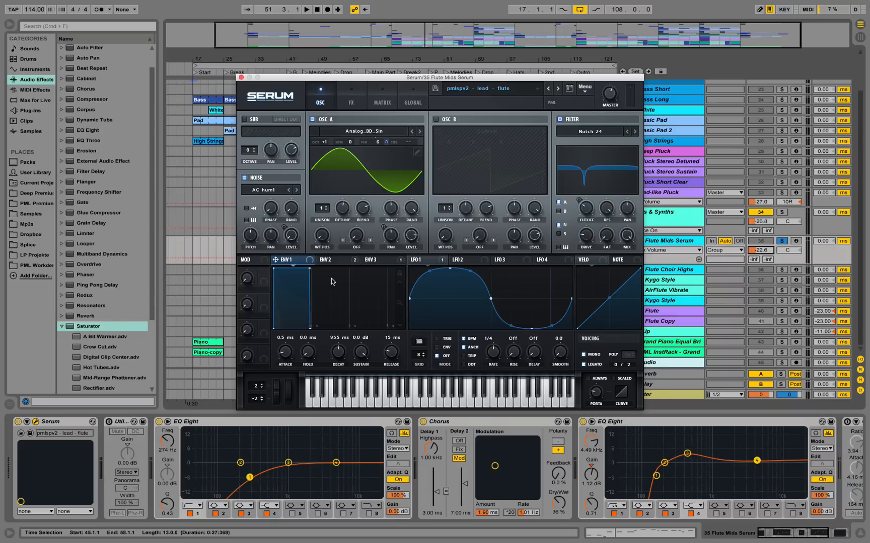
Play the flute from bar 45 to examine how LFO 1 modulates oscillator A's pan.
{"action": "key", "text": "space"}
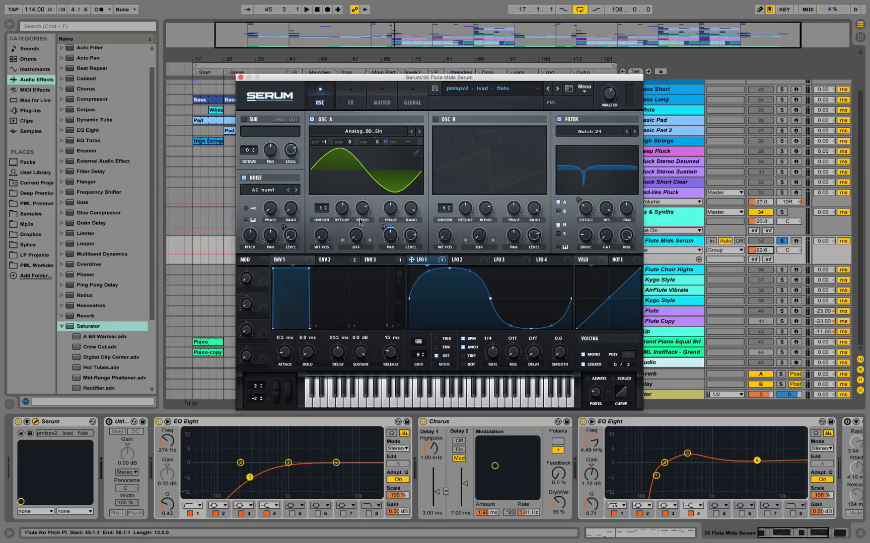
{"action": "right_click", "coordinate": [392, 240]}
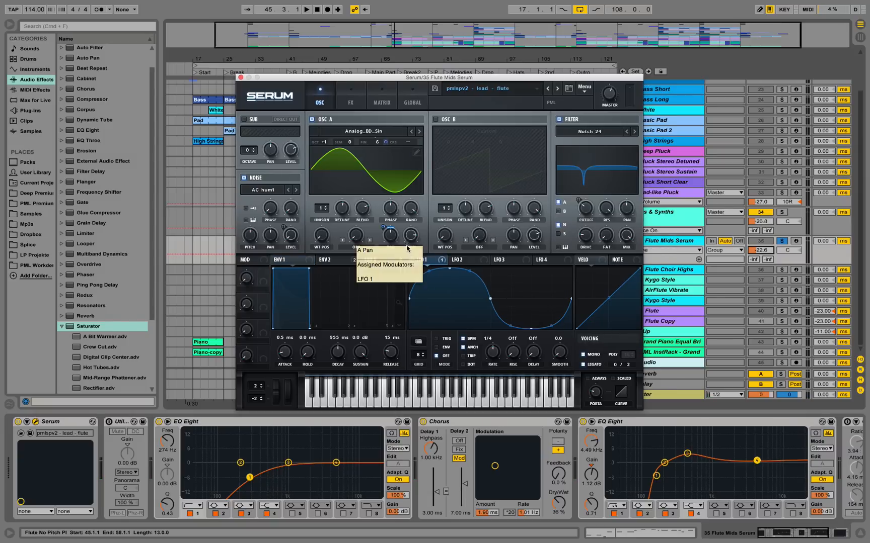
{"action": "left_click", "coordinate": [419, 268]}
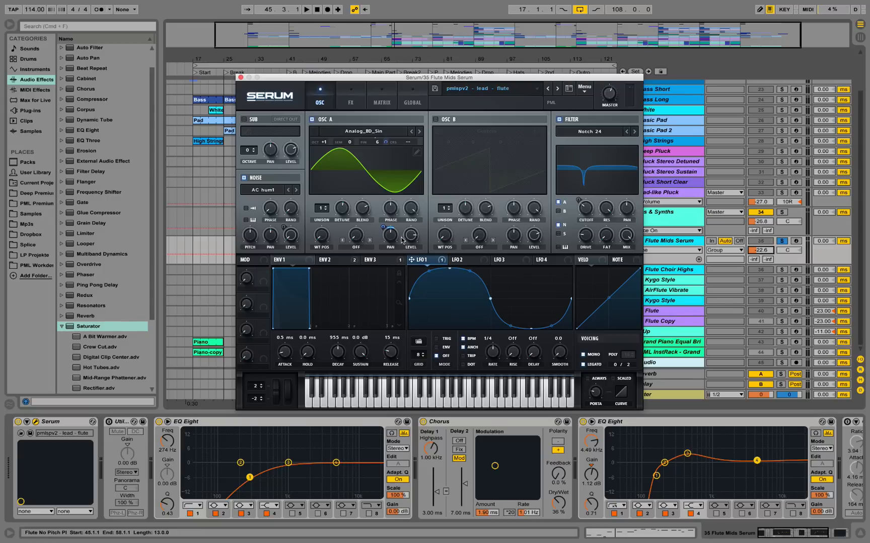
{"action": "key", "text": "space"}
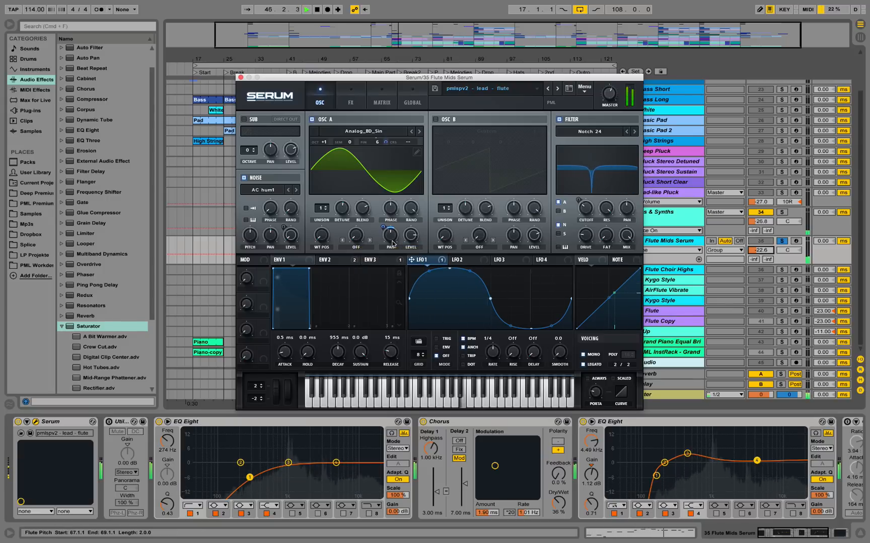
{"action": "key", "text": "space"}
Show Serum's effects and play the flute to examine the Low 24 filter and its cutoff.
{"action": "left_click", "coordinate": [351, 94]}
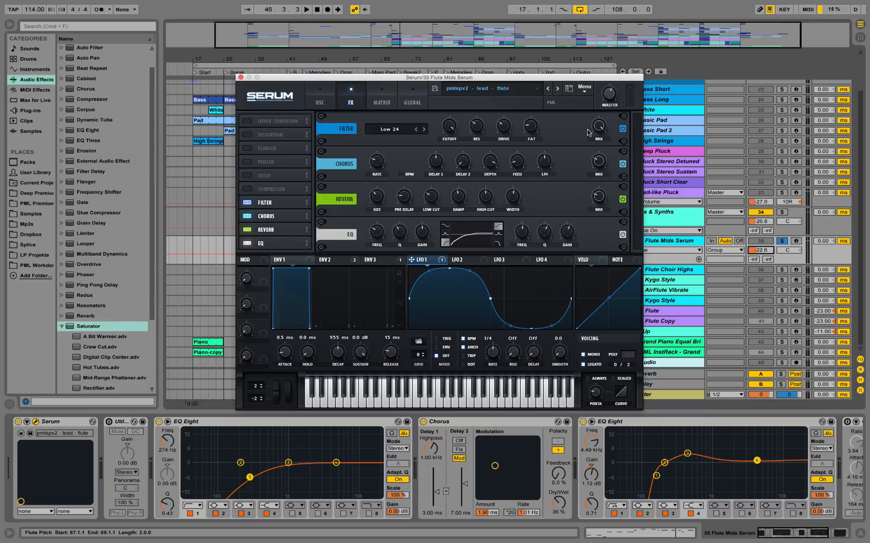
{"action": "key", "text": "space"}
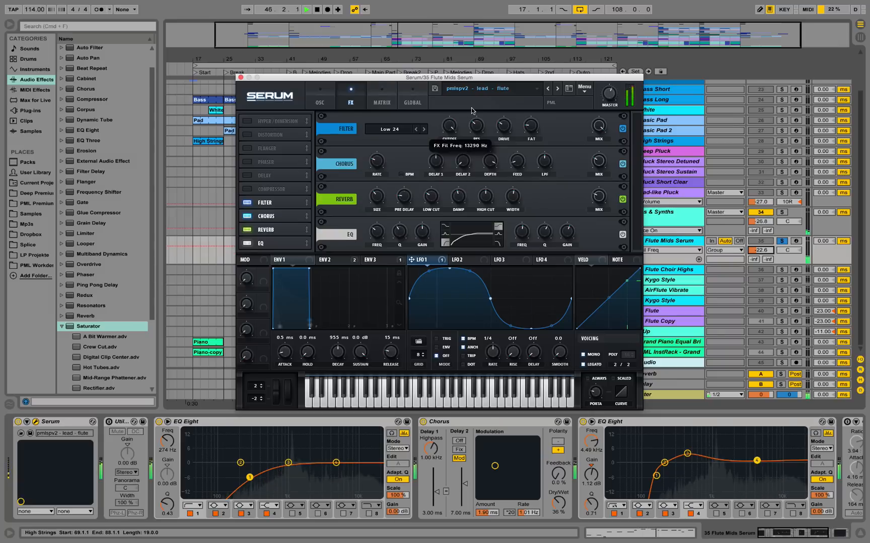
{"action": "key", "text": "space"}
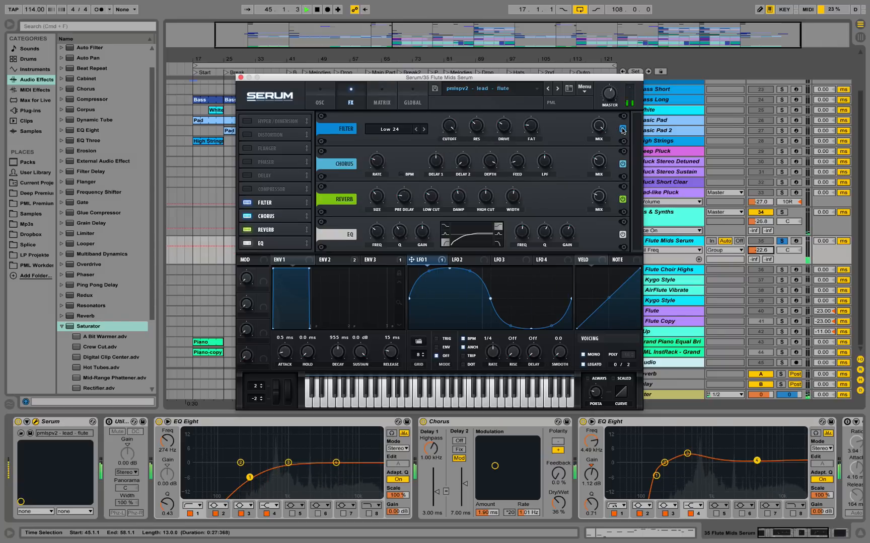
{"action": "key", "text": "space"}
{"action": "key", "text": "space"}
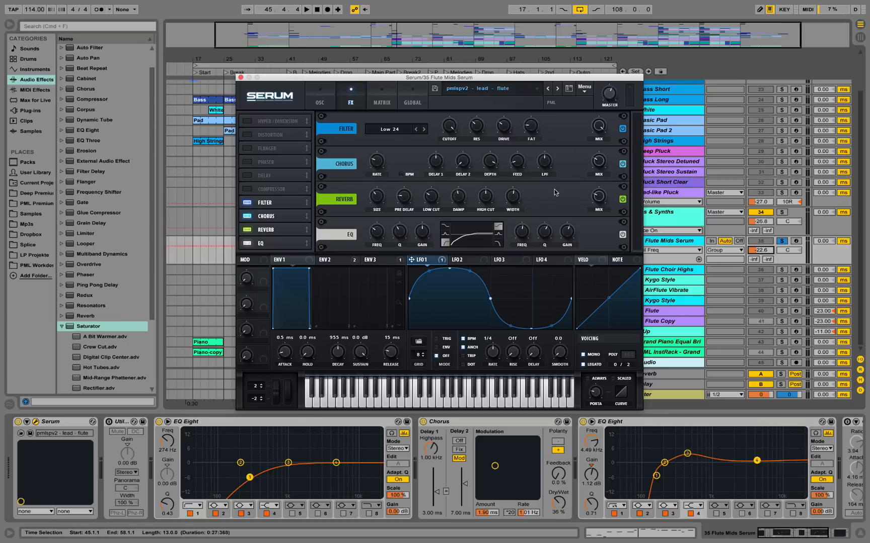
Check the reverb's high cut while playing the flute, return to the oscillators and close the Serum window.
{"action": "left_click_drag", "start_coordinate": [492, 187], "coordinate": [490, 188]}
{"action": "key", "text": "space"}
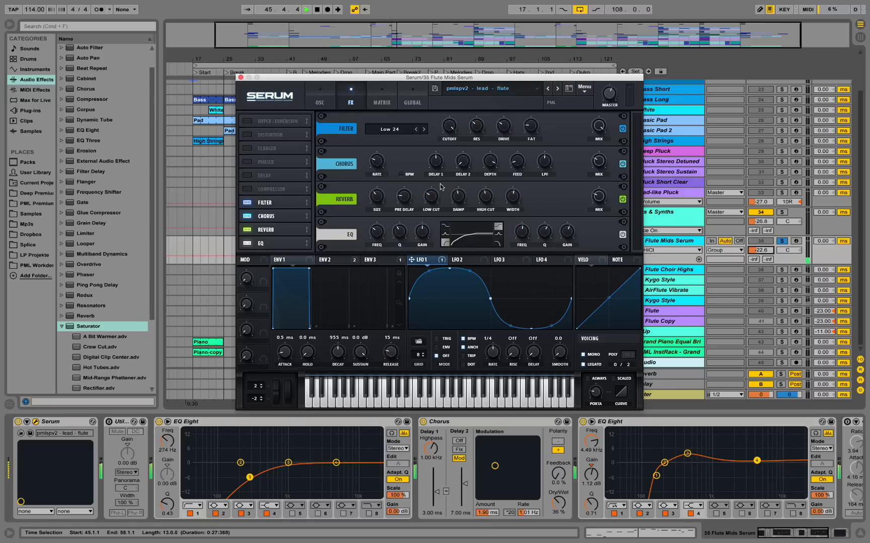
{"action": "left_click", "coordinate": [323, 93]}
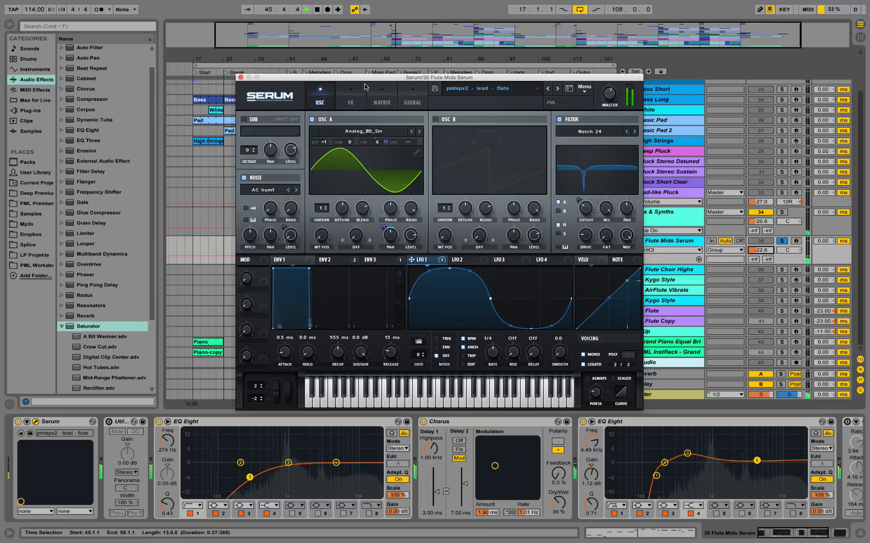
{"action": "key", "text": "space"}
{"action": "left_click", "coordinate": [240, 78]}
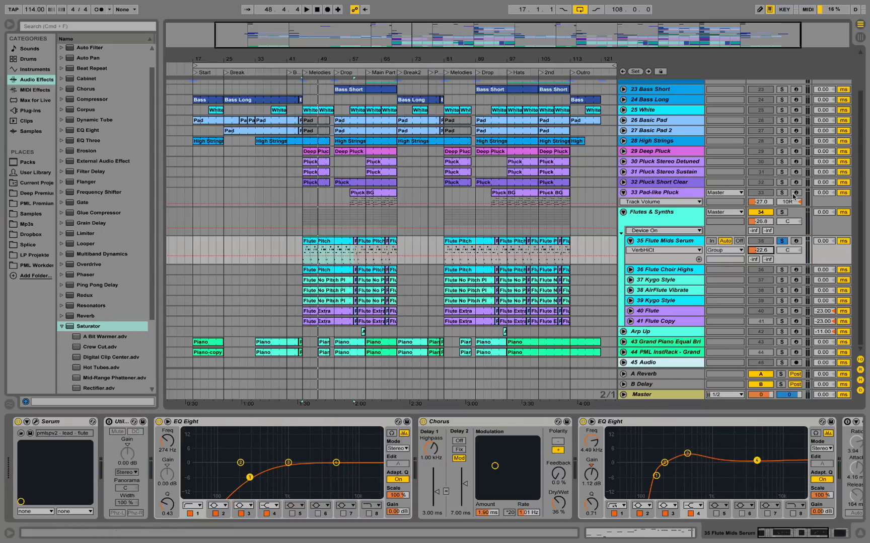
Unsolo 35 Flute Mids Serum and mute flute tracks 36 to 41, listening to the mix from bars 45 and 61.
{"action": "left_click", "coordinate": [781, 241]}
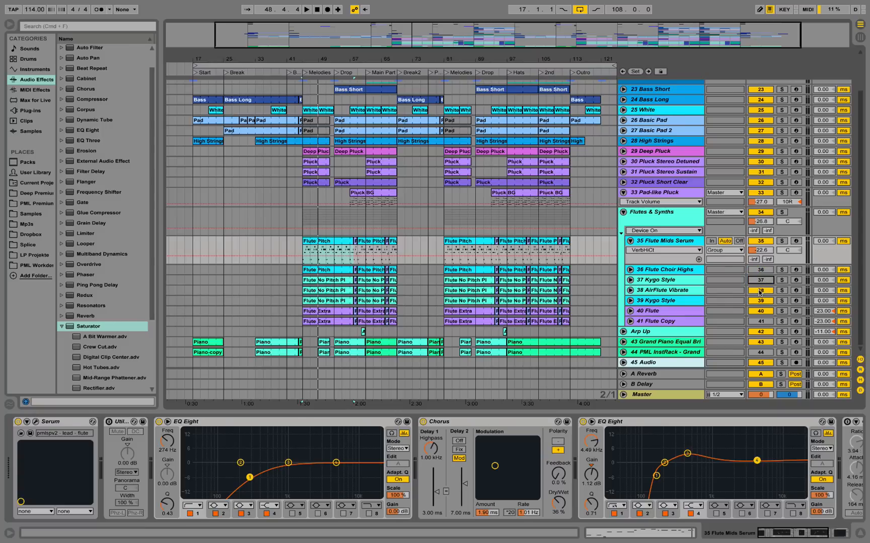
{"action": "left_click", "coordinate": [760, 312]}
{"action": "key", "text": "space"}
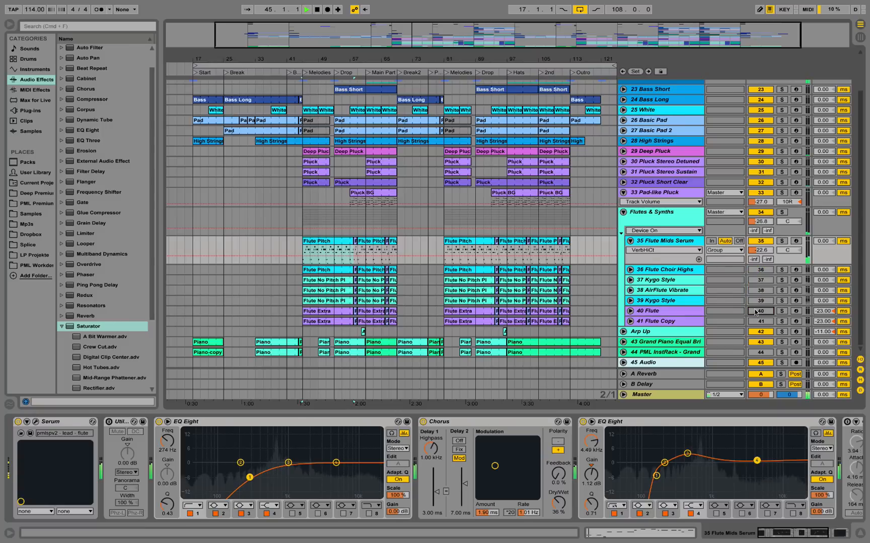
{"action": "left_click", "coordinate": [368, 249]}
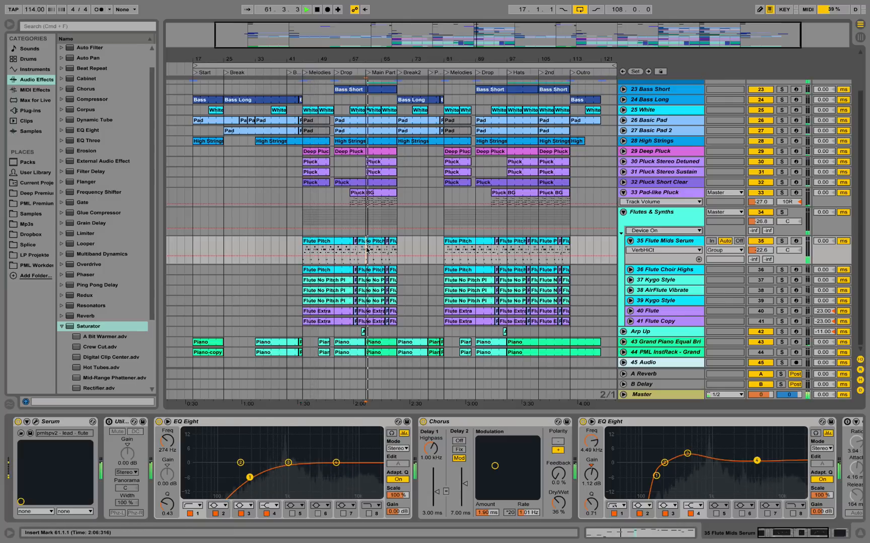
{"action": "key", "text": "space"}
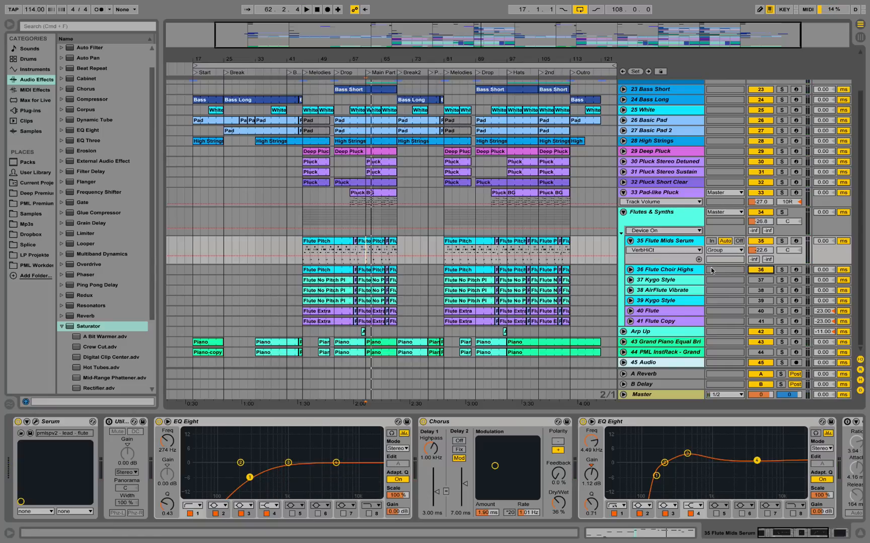
Solo the 36 Flute Choir Highs track and play it from bar 61.
{"action": "left_click", "coordinate": [690, 270]}
{"action": "left_click", "coordinate": [783, 272]}
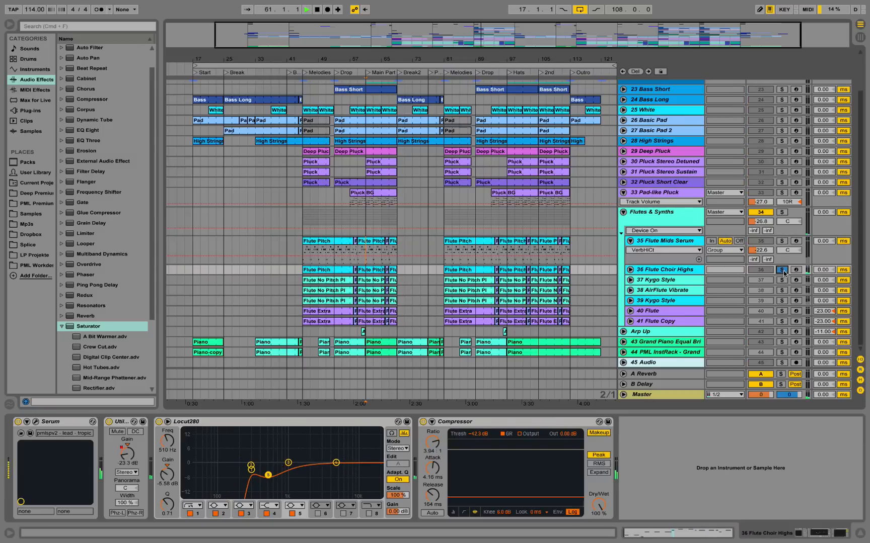
{"action": "key", "text": "space"}
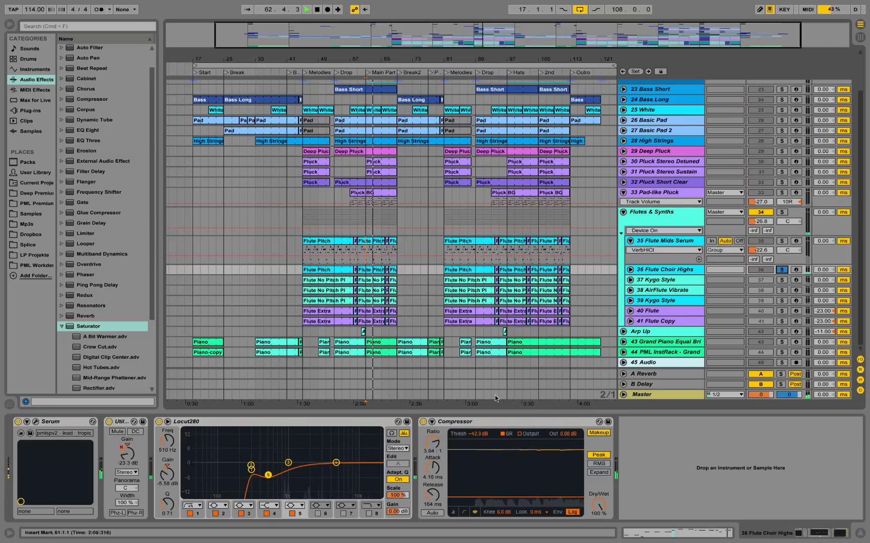
{"action": "key", "text": "space"}
Open the Serum patch of 36 Flute Choir Highs and play it with the Atmos 07 noise turned off.
{"action": "left_click", "coordinate": [36, 423]}
{"action": "key", "text": "space"}
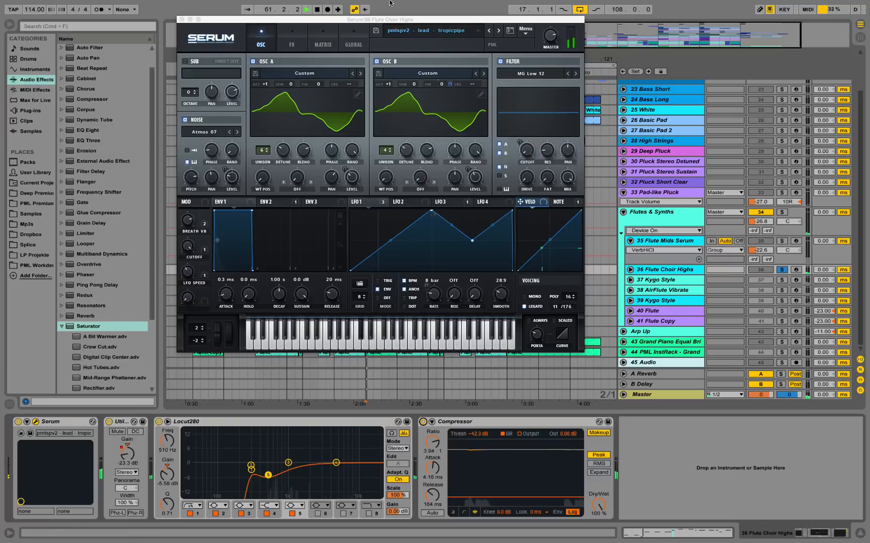
{"action": "left_click_drag", "start_coordinate": [410, 19], "coordinate": [454, 88]}
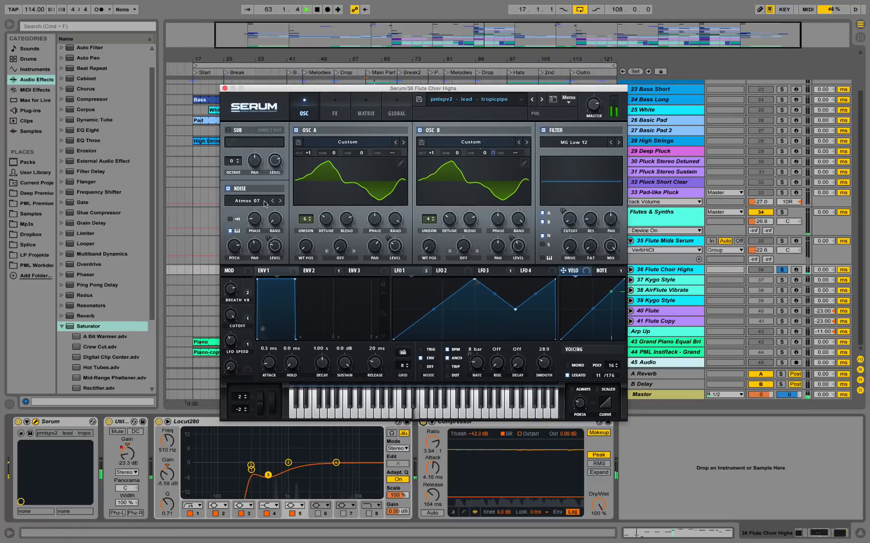
{"action": "left_click", "coordinate": [228, 188]}
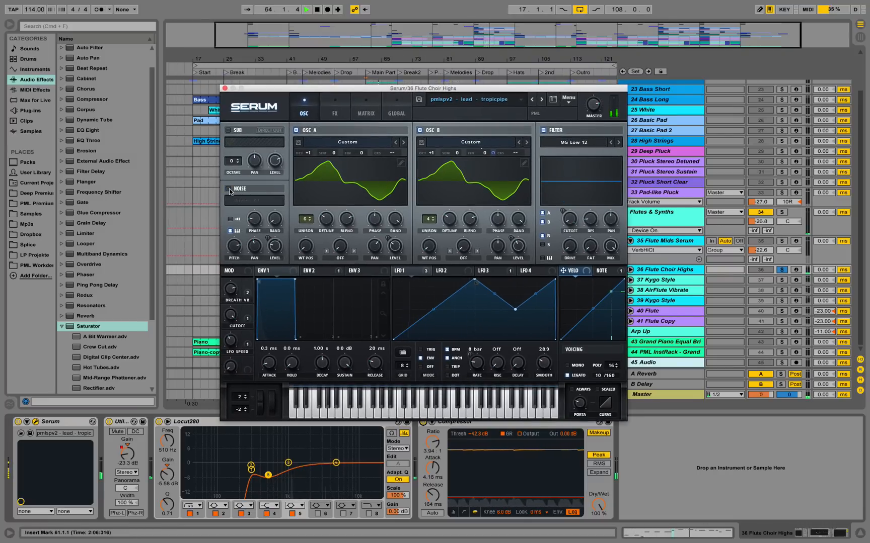
{"action": "key", "text": "space"}
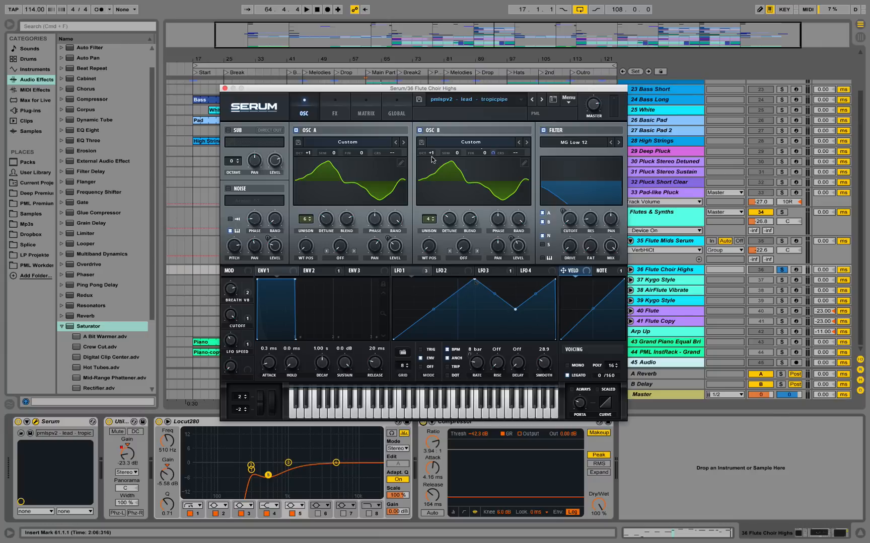
View the patch's Hyper/Dimension, Chorus, Reverb and High 12 filter effects, return to the oscillators and turn Noise back on.
{"action": "left_click", "coordinate": [344, 104]}
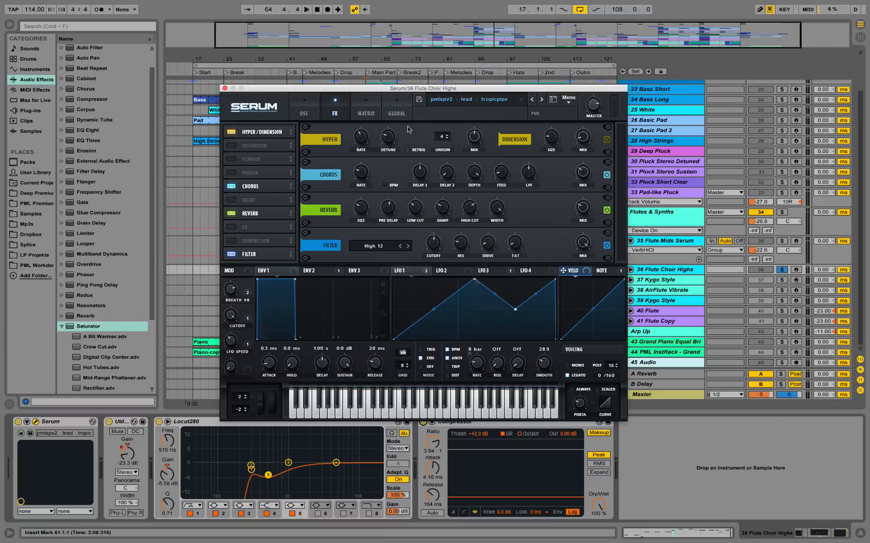
{"action": "left_click", "coordinate": [303, 106]}
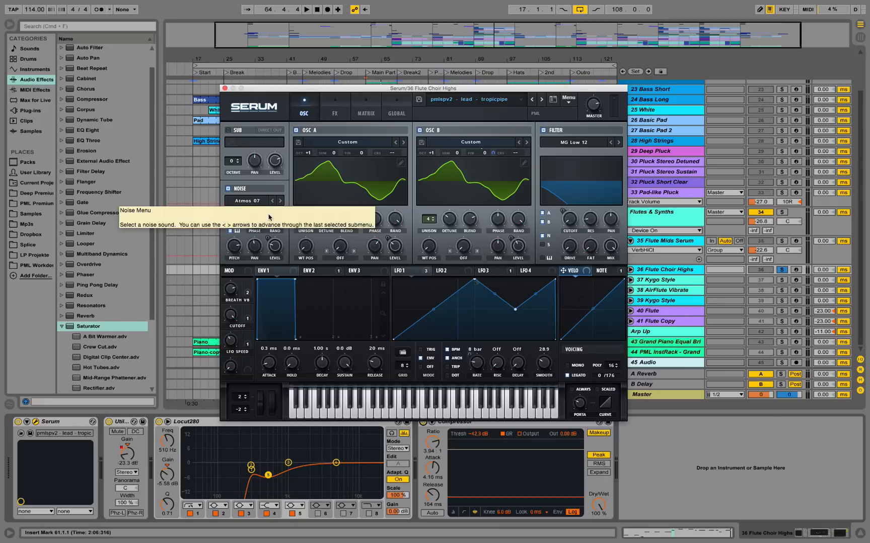
Play the 36 Flute Choir Highs patch from bar 61 with the Atmos 07 noise on and close its Serum window.
{"action": "key", "text": "space"}
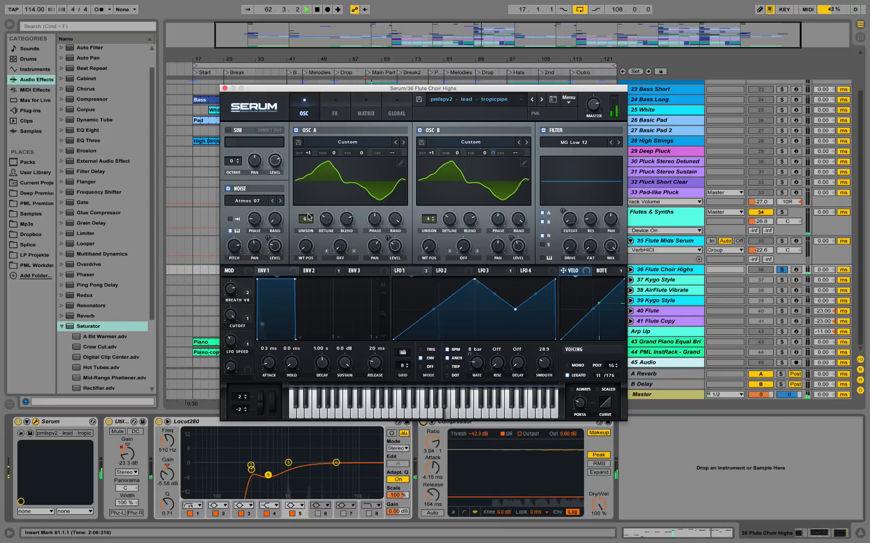
{"action": "key", "text": "space"}
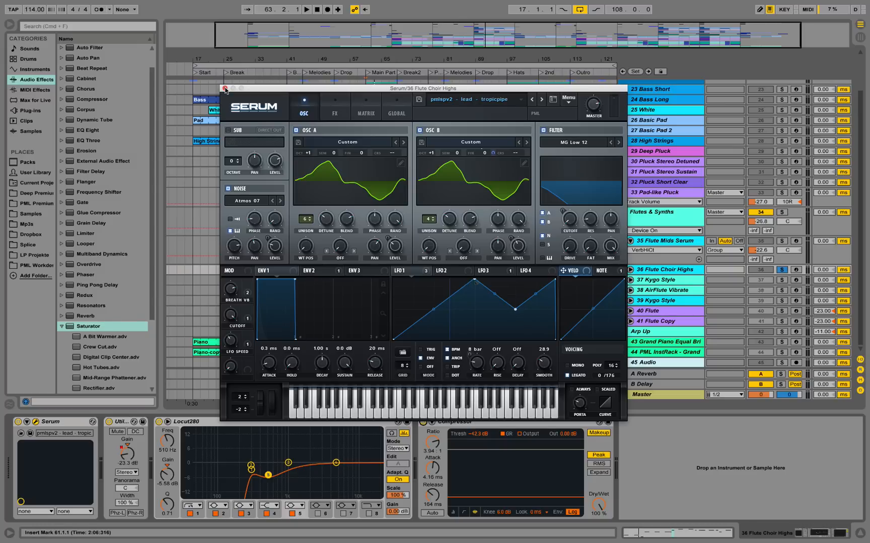
{"action": "left_click", "coordinate": [225, 89]}
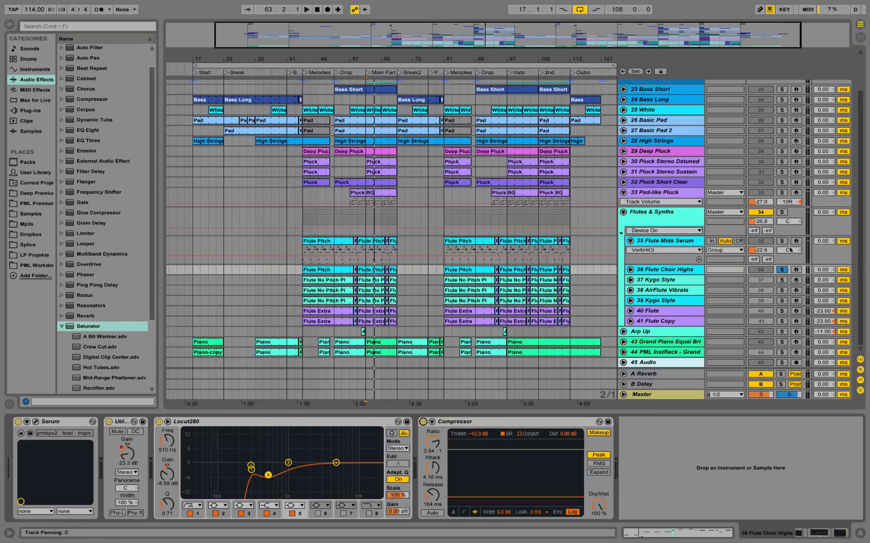
Play 35 Flute Mids Serum and 36 Flute Choir Highs soloed together, and view the pitch bend envelope of the Flute Pitch clip at bar 59.
{"action": "key", "text": "space"}
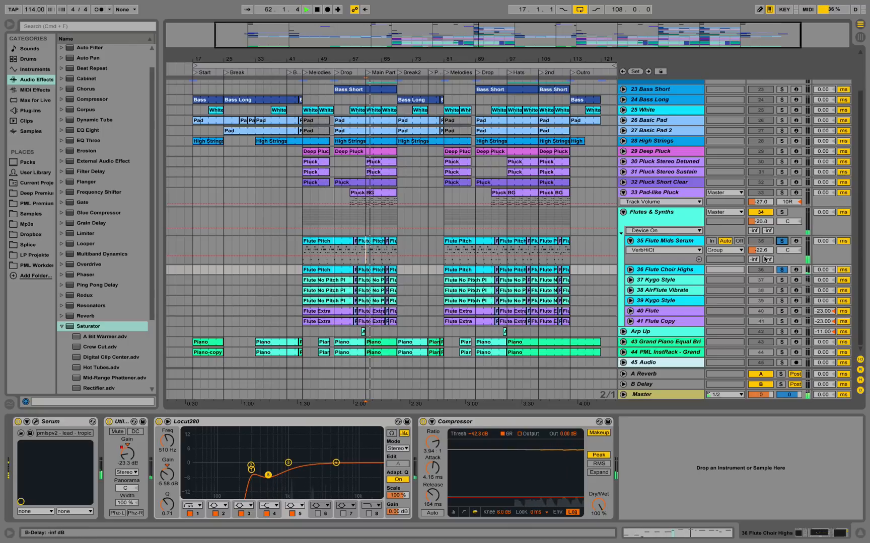
{"action": "left_click", "coordinate": [374, 247]}
{"action": "key", "text": "space"}
{"action": "double_click", "coordinate": [374, 246]}
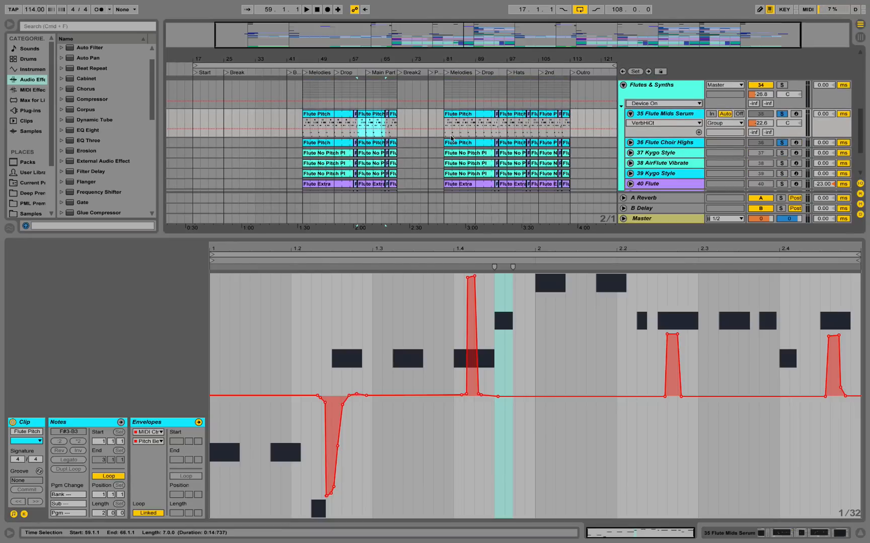
{"action": "scroll", "coordinate": [327, 156], "scroll_direction": "down", "scroll_amount": 2}
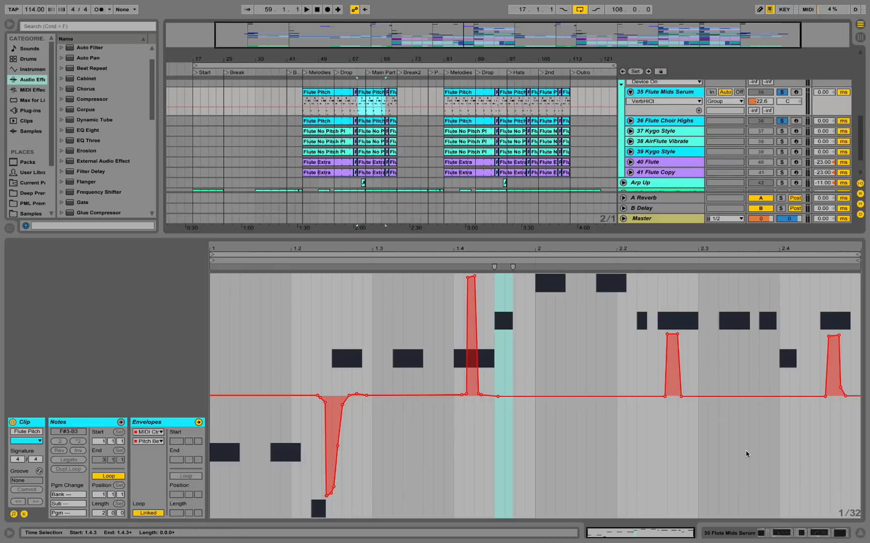
{"action": "left_click", "coordinate": [858, 536]}
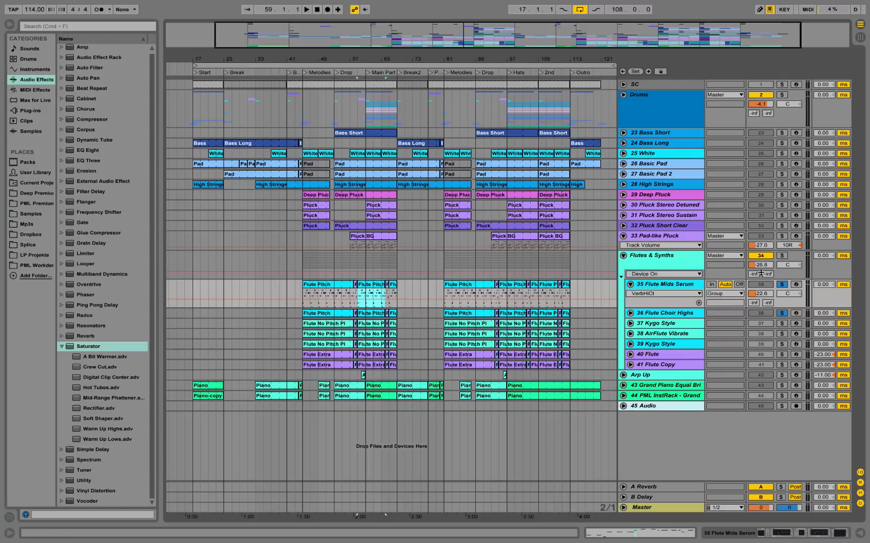
Solo the 37 Kygo Style track, play it from bar 59 and show its device chain.
{"action": "left_click", "coordinate": [782, 324]}
{"action": "left_click", "coordinate": [678, 325]}
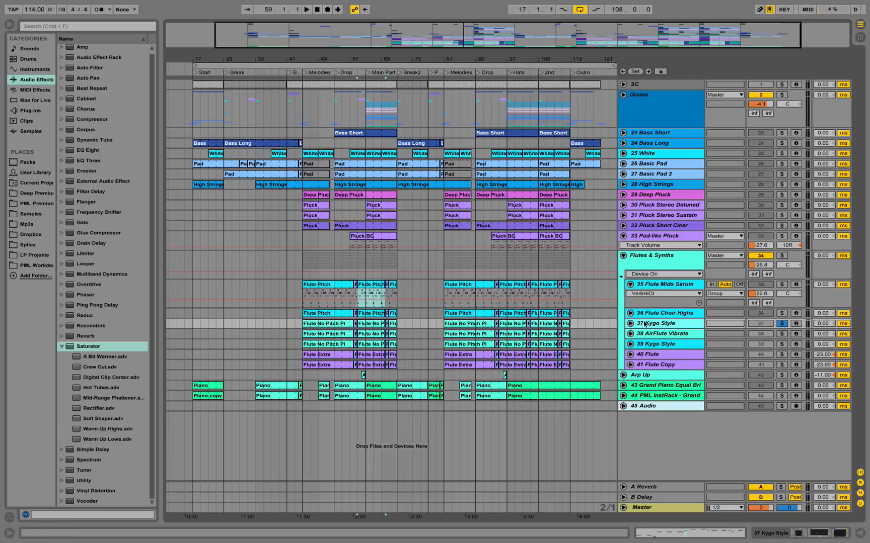
{"action": "key", "text": "space"}
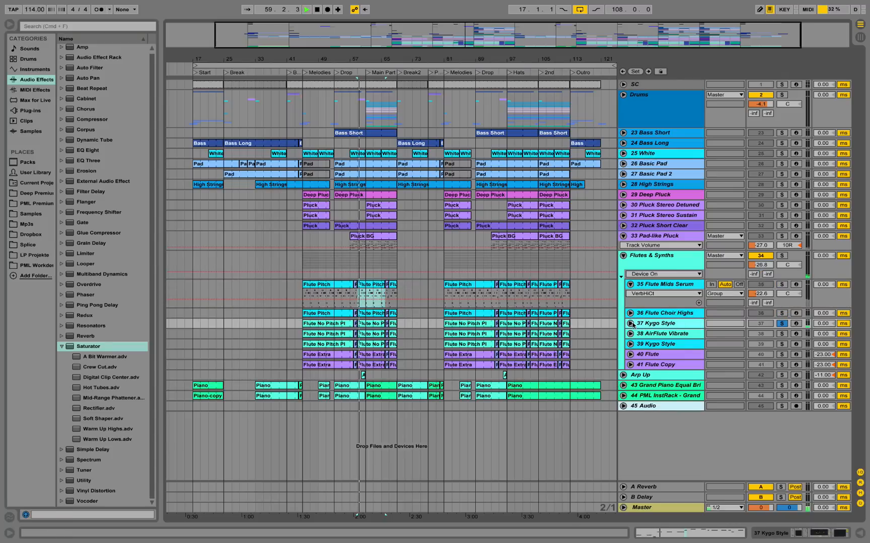
{"action": "double_click", "coordinate": [661, 324]}
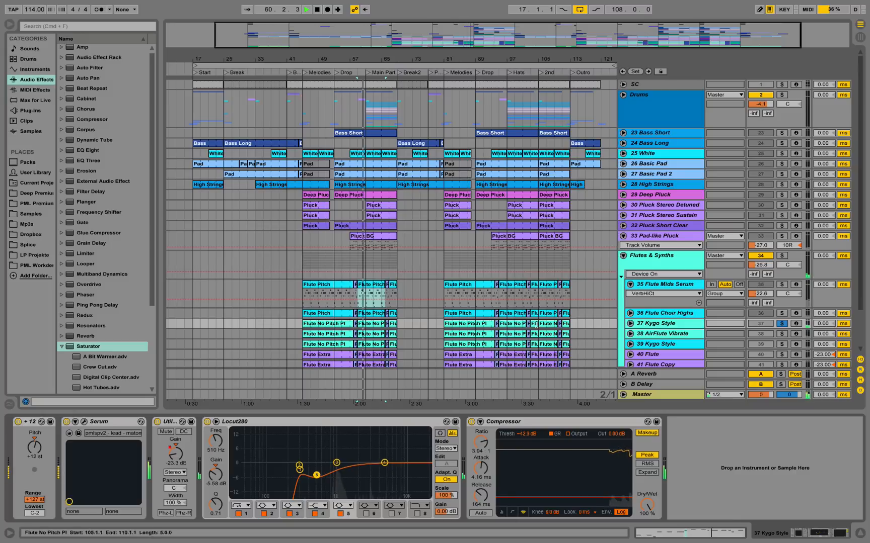
{"action": "key", "text": "space"}
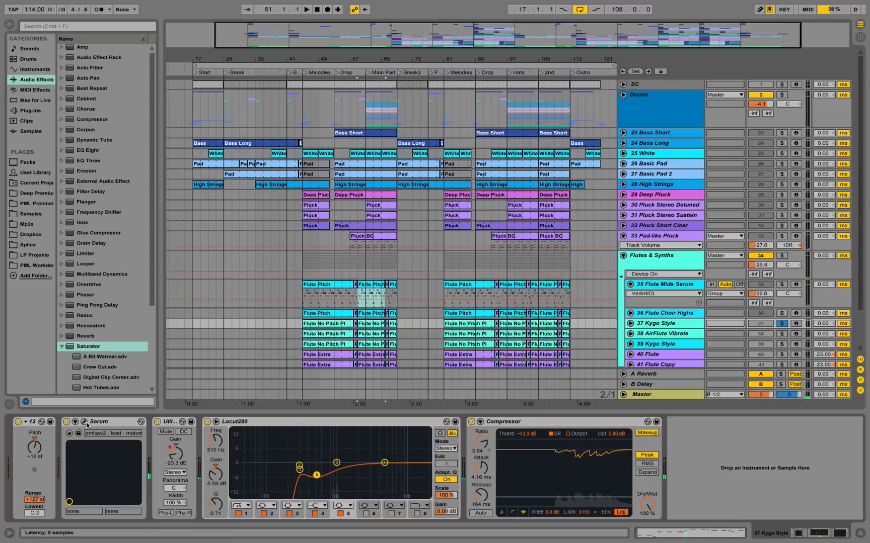
Open the Serum patch of 37 Kygo Style, uncover the track list behind its window and play the layer from bar 59.
{"action": "left_click", "coordinate": [84, 422]}
{"action": "key", "text": "space"}
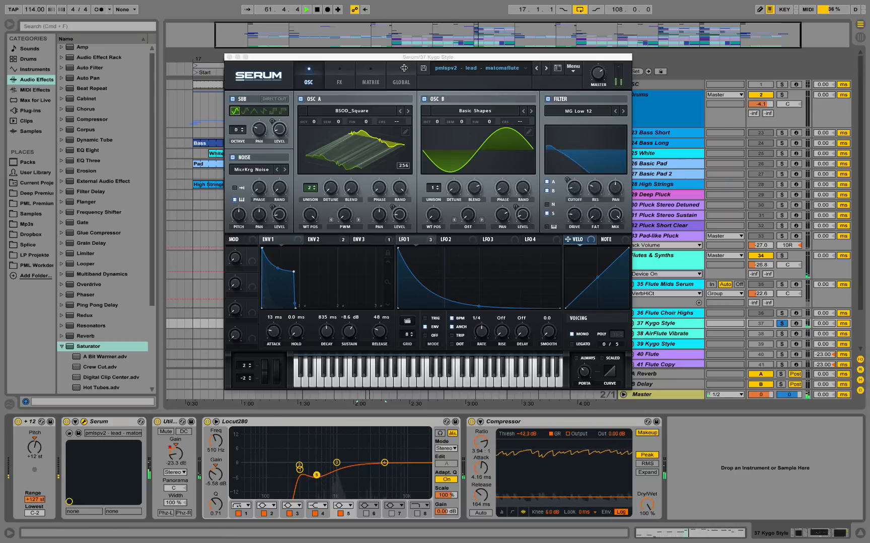
{"action": "left_click_drag", "start_coordinate": [403, 57], "coordinate": [338, 46]}
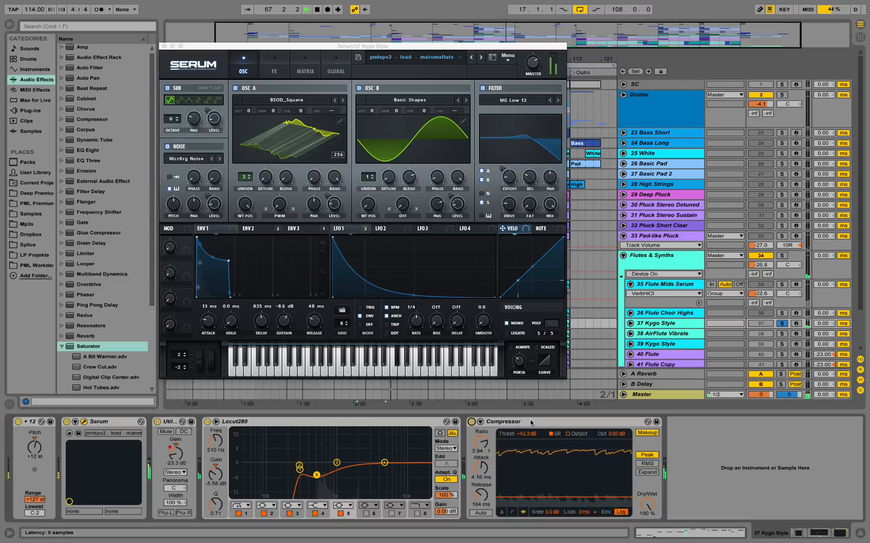
{"action": "key", "text": "space"}
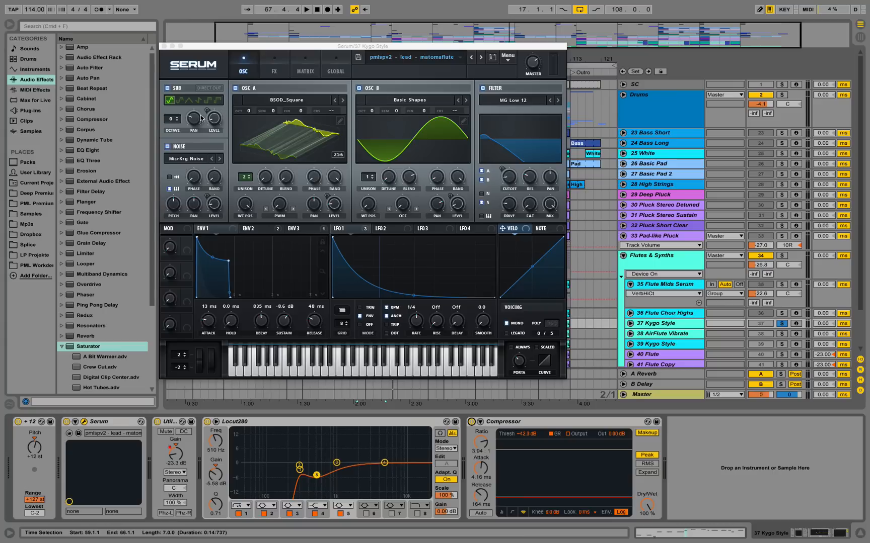
Audition the 37 Kygo Style patch with the Sub oscillator off and on, and with the MicrKrg Noise off and on.
{"action": "key", "text": "space"}
{"action": "left_click", "coordinate": [168, 89]}
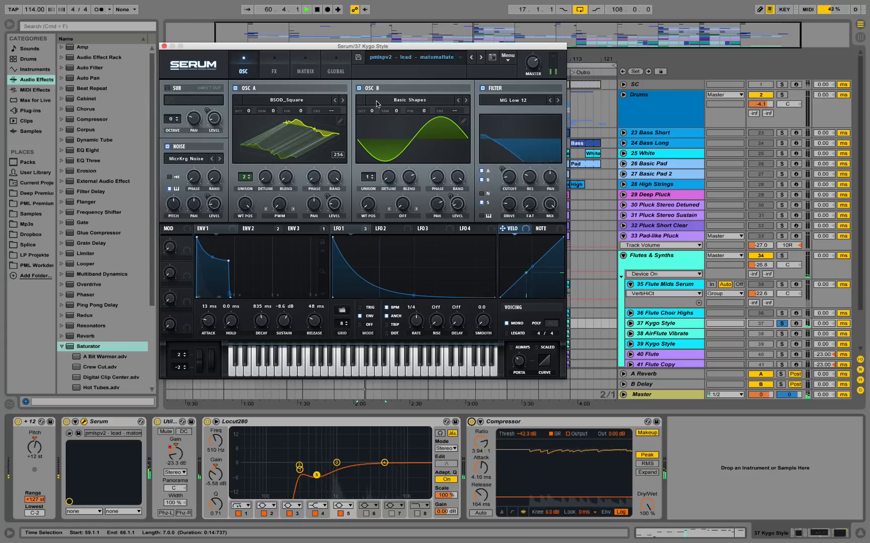
{"action": "left_click", "coordinate": [168, 89]}
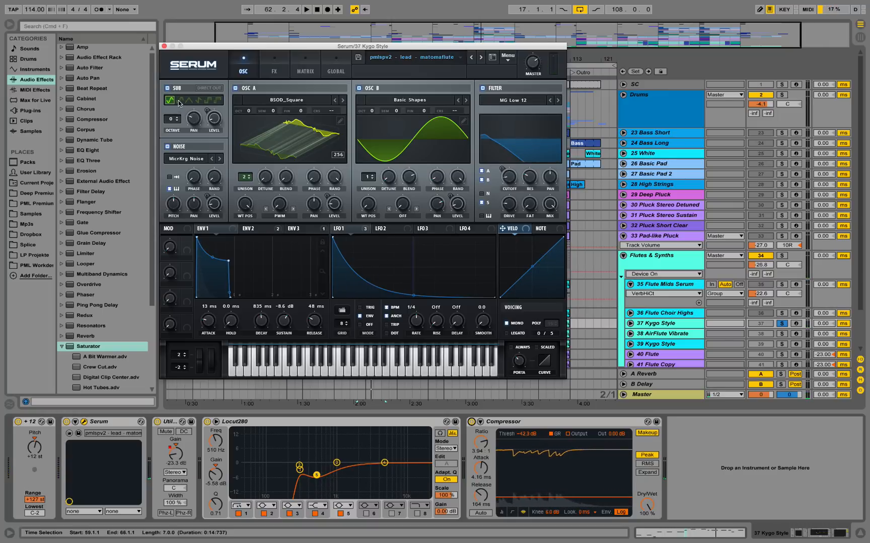
{"action": "left_click", "coordinate": [167, 146]}
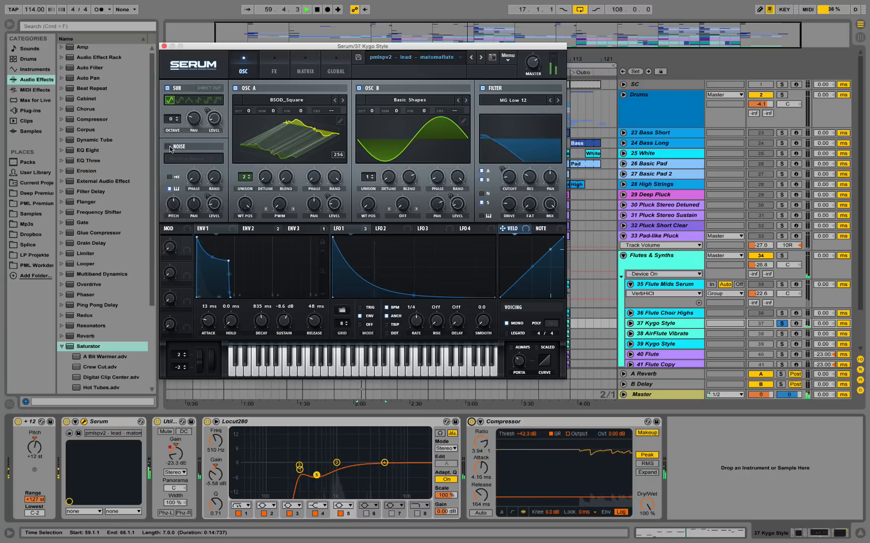
{"action": "left_click", "coordinate": [168, 147]}
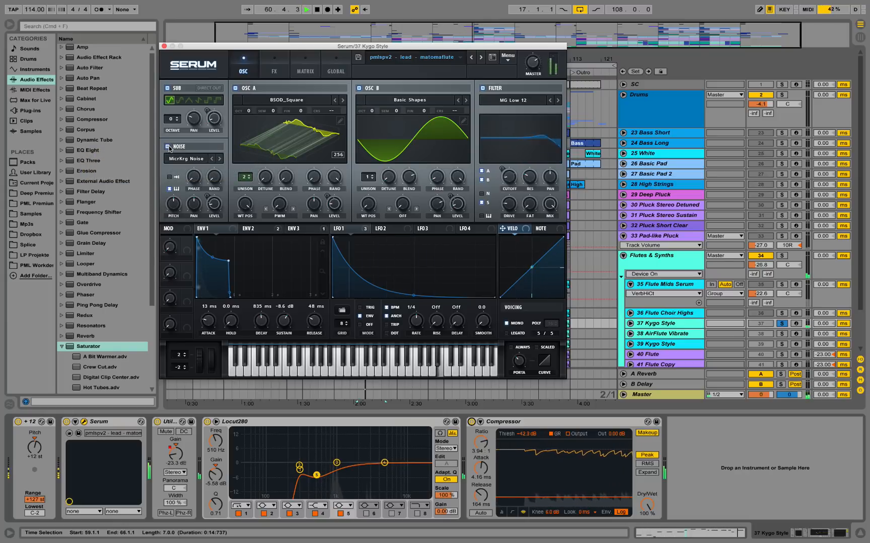
Look through the Analog noise samples, keep MicrKrg Noise selected and play the patch again from bar 59.
{"action": "left_click", "coordinate": [207, 159]}
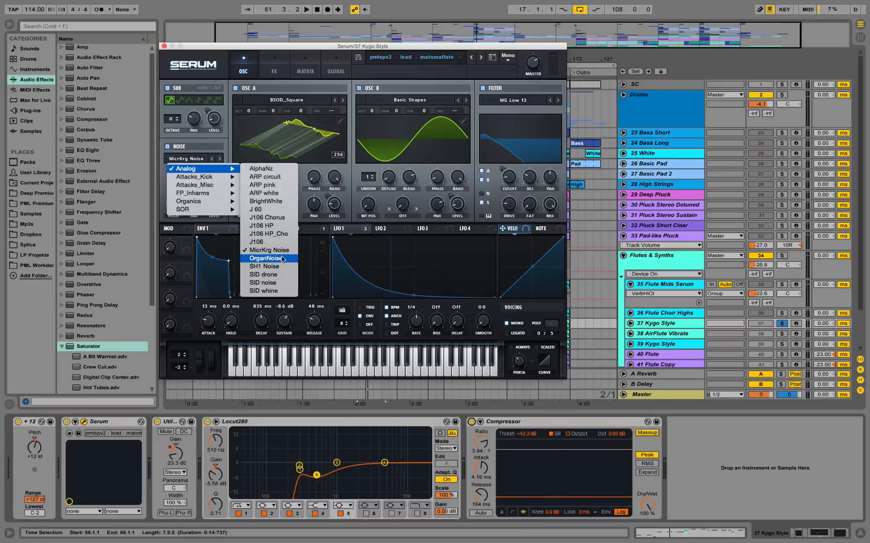
{"action": "left_click", "coordinate": [197, 46]}
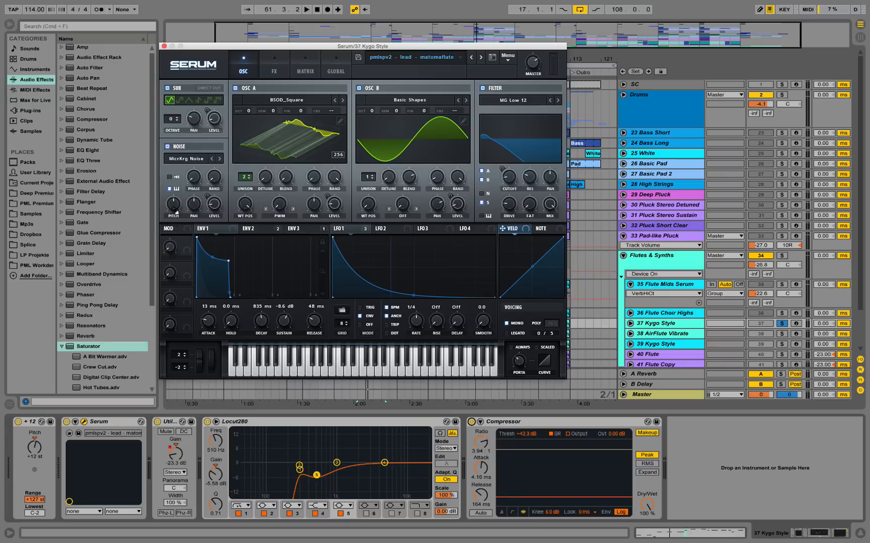
{"action": "key", "text": "space"}
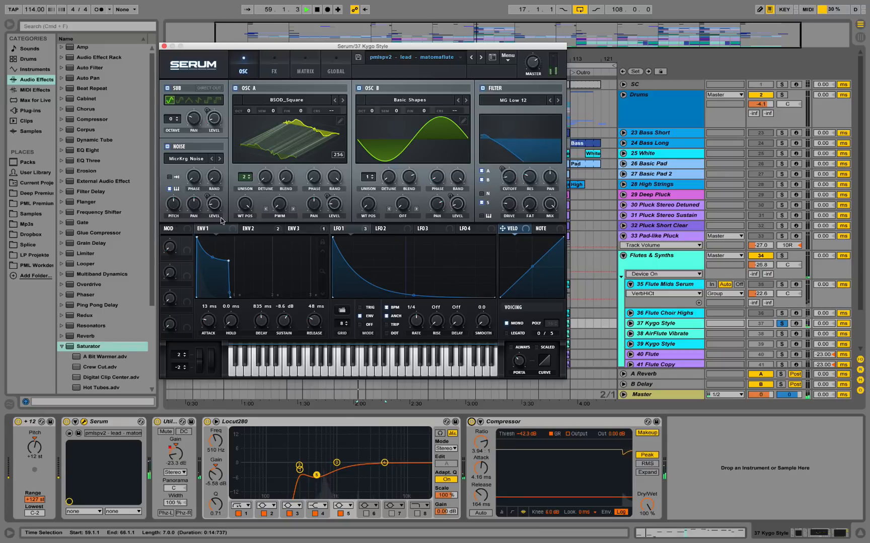
View the patch's Env 3 and Env 2 modulation envelopes while playing from bar 59, and close the Serum window.
{"action": "left_click", "coordinate": [252, 230]}
{"action": "left_click", "coordinate": [313, 230]}
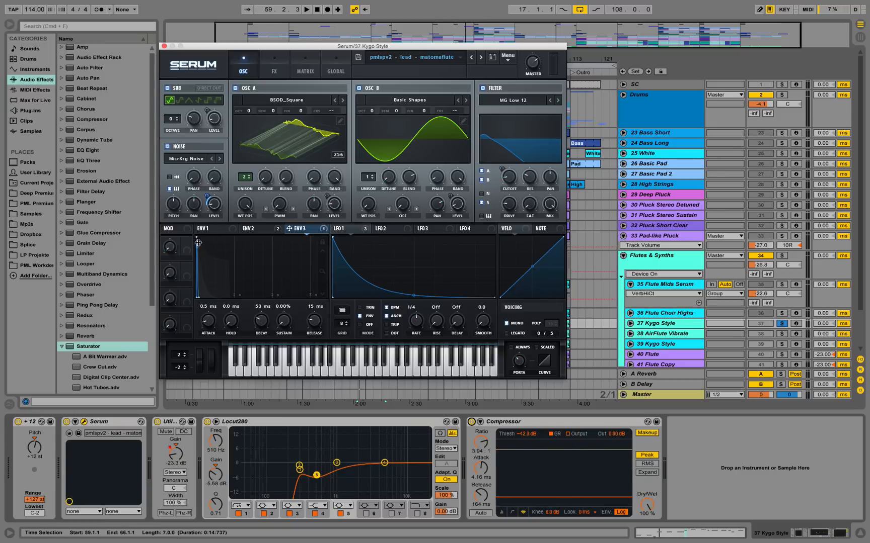
{"action": "key", "text": "space"}
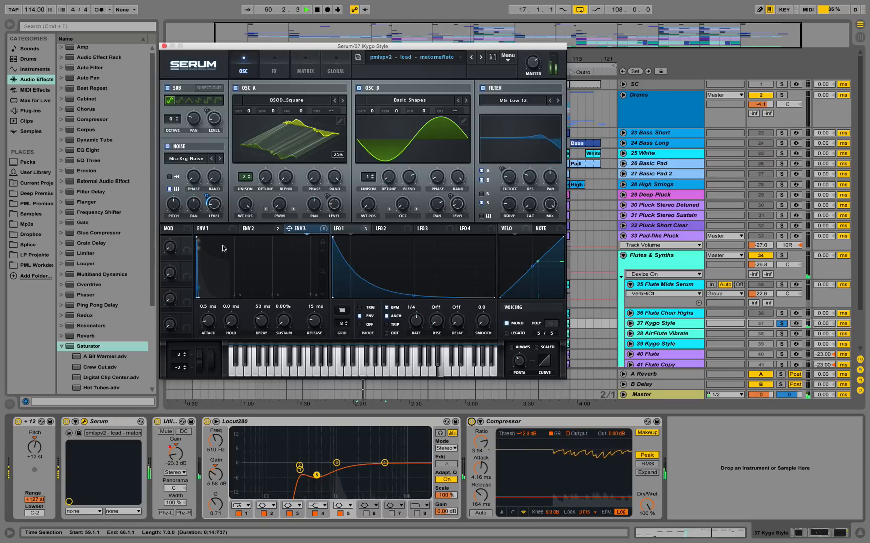
{"action": "left_click", "coordinate": [268, 229]}
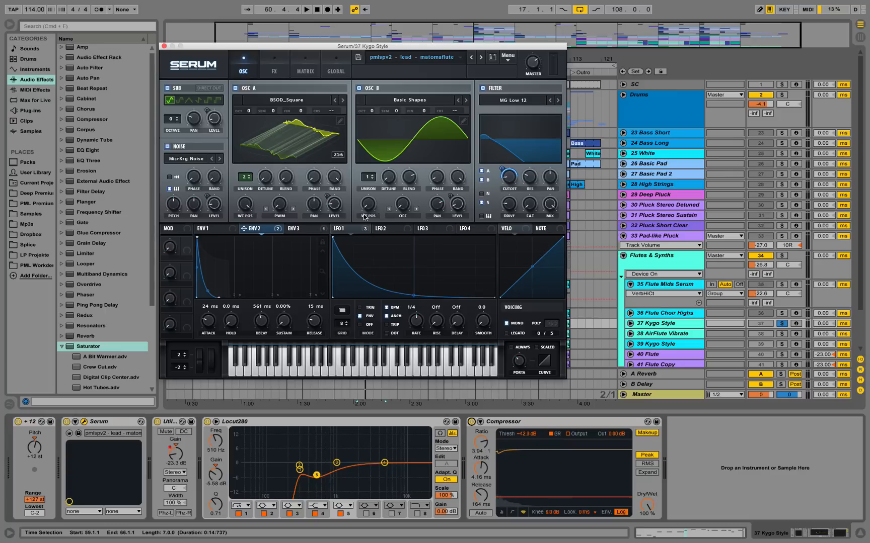
{"action": "key", "text": "space"}
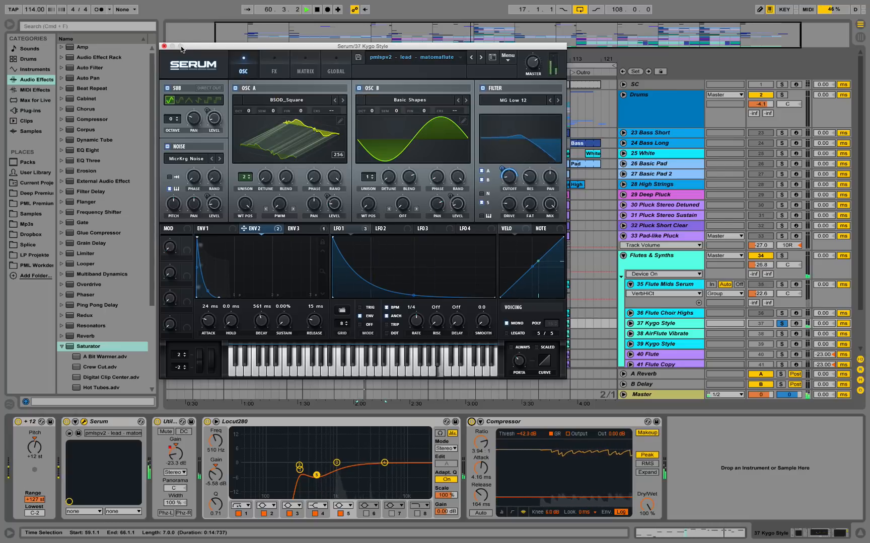
{"action": "left_click", "coordinate": [165, 46]}
Solo the 38 AirFlute Vibrate track and play it from bar 59.
{"action": "scroll", "coordinate": [798, 290], "scroll_direction": "down", "scroll_amount": 3}
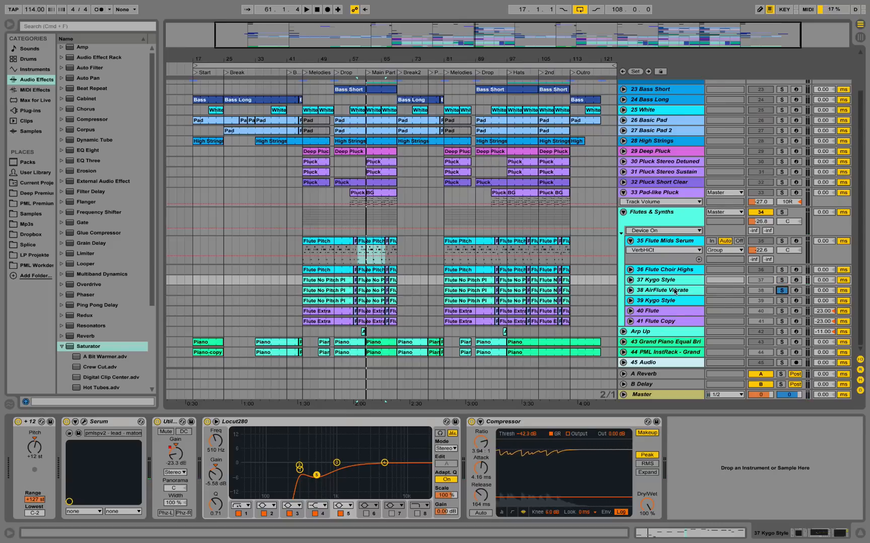
{"action": "left_click", "coordinate": [462, 290]}
{"action": "key", "text": "space"}
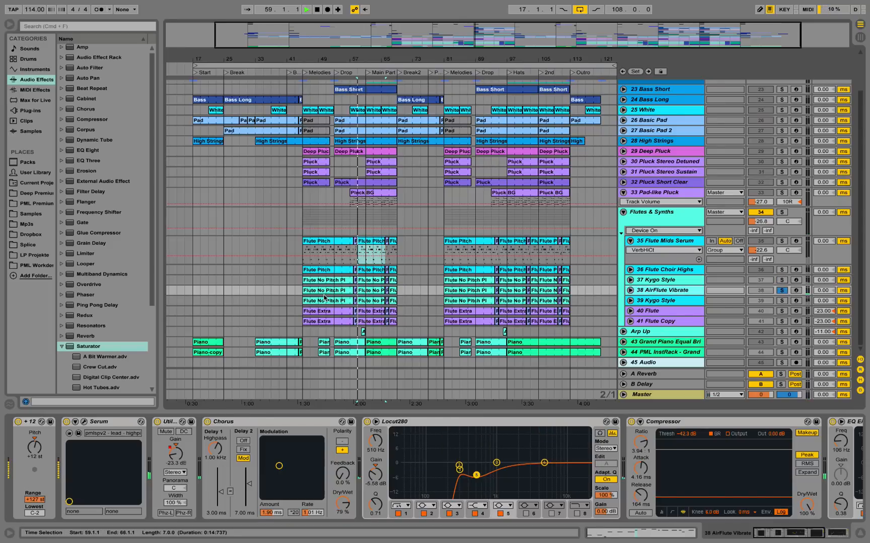
{"action": "key", "text": "space"}
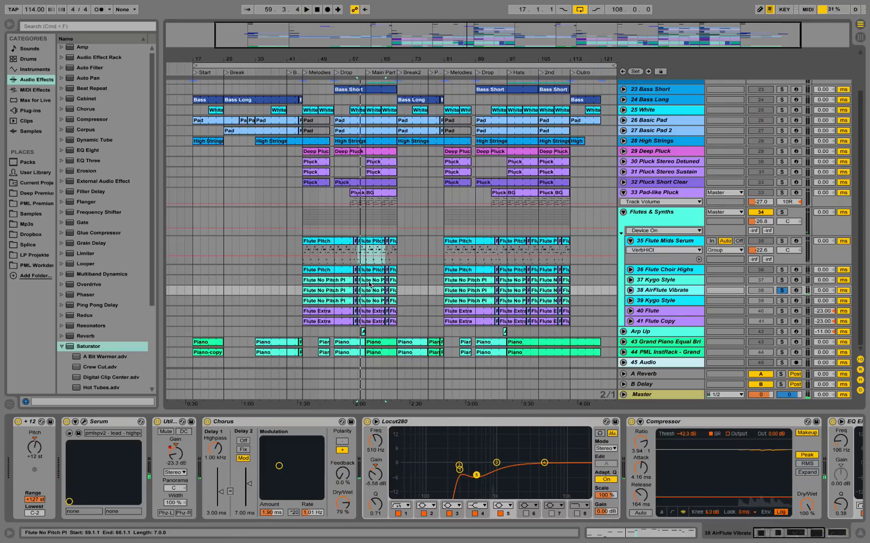
Open the Serum patch of 38 AirFlute Vibrate, play it from bar 59 and close the window.
{"action": "left_click", "coordinate": [85, 422]}
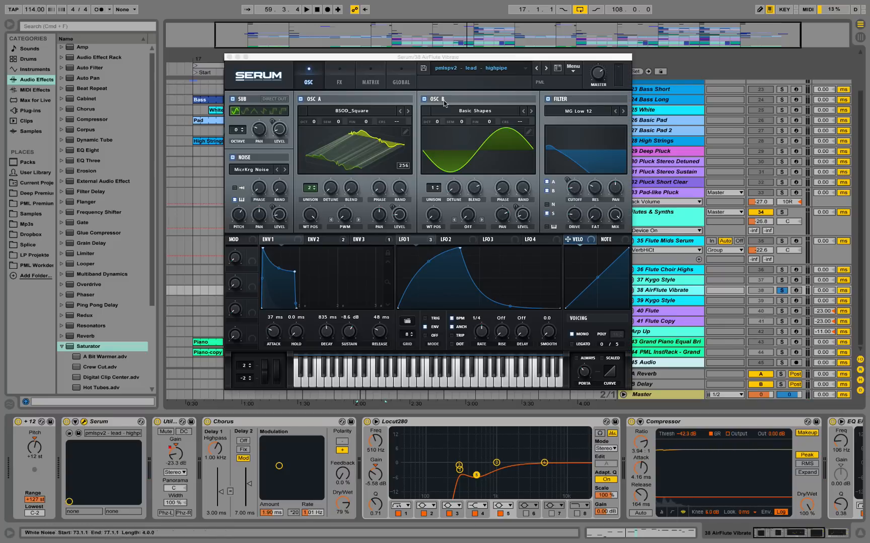
{"action": "left_click_drag", "start_coordinate": [431, 63], "coordinate": [371, 74]}
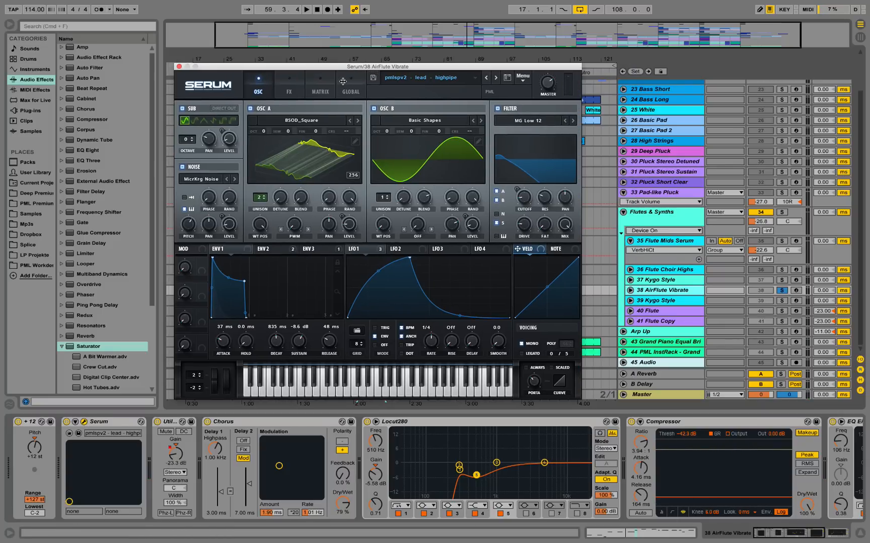
{"action": "key", "text": "space"}
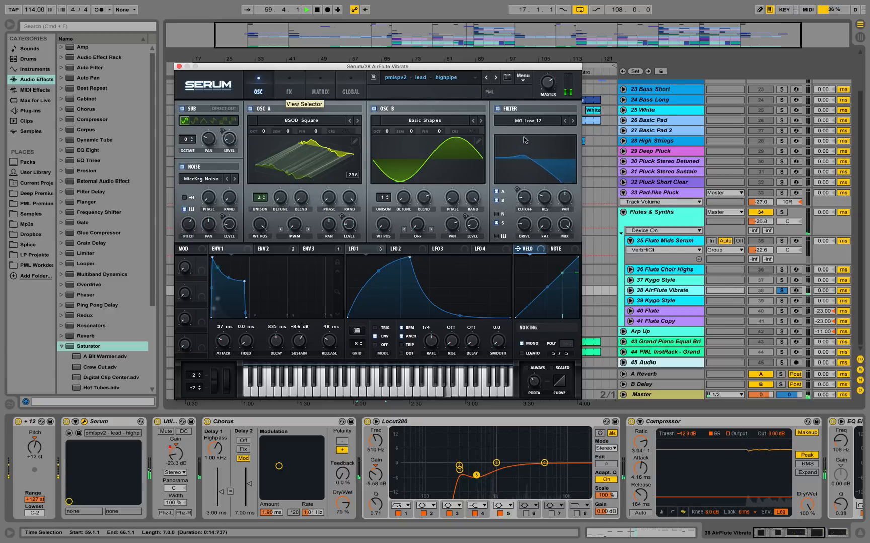
{"action": "key", "text": "space"}
{"action": "left_click", "coordinate": [179, 66]}
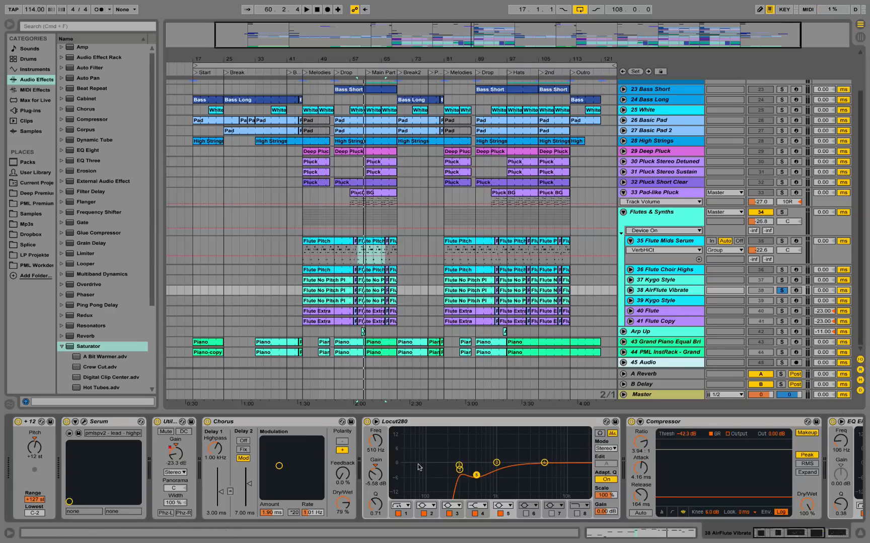
View the Locut280, Compressor and EQ Eight effects on 38 AirFlute Vibrate while playing from bar 59.
{"action": "scroll", "coordinate": [807, 517], "scroll_direction": "right", "scroll_amount": 5}
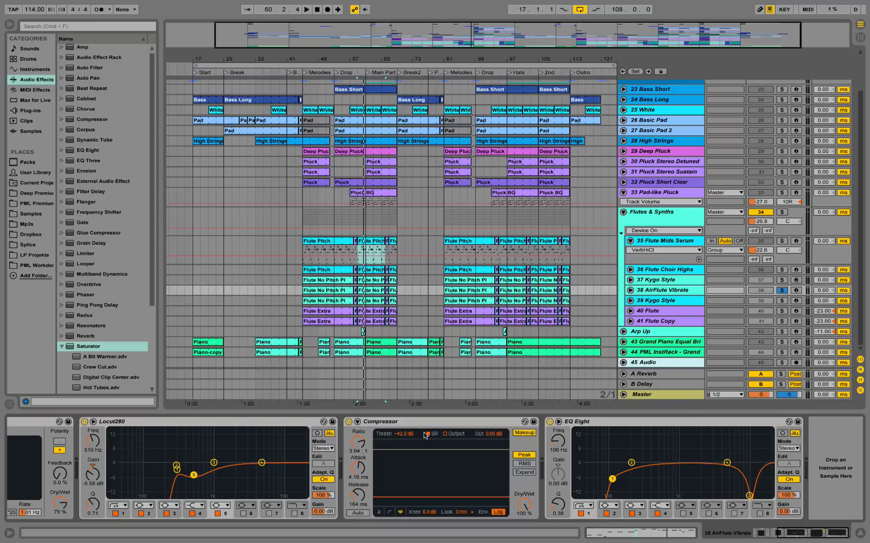
{"action": "key", "text": "space"}
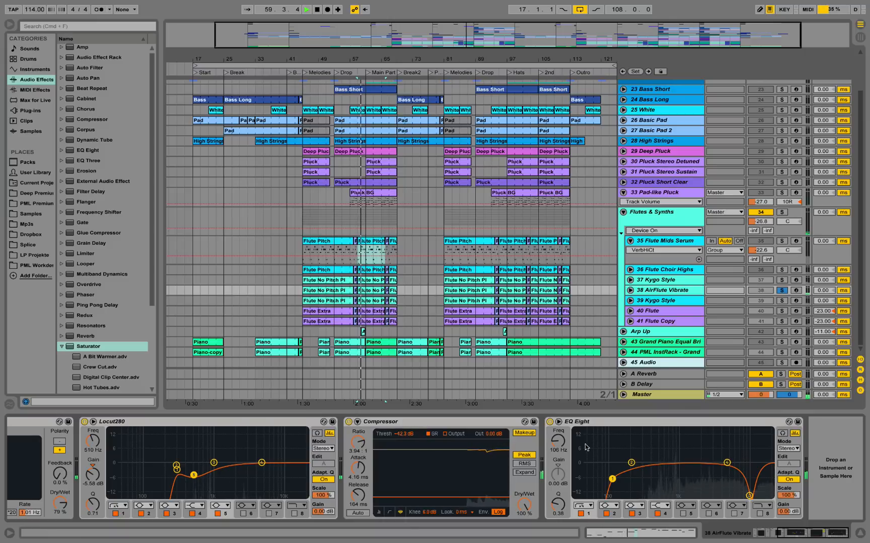
{"action": "key", "text": "space"}
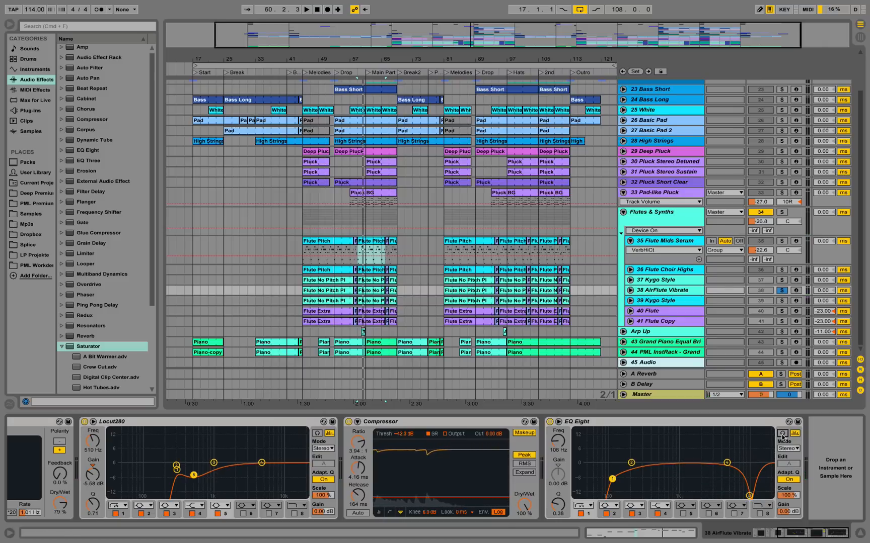
Audition the high notch band of the EQ Eight on 38 AirFlute Vibrate while playing from bar 59.
{"action": "left_click", "coordinate": [749, 496]}
{"action": "key", "text": "space"}
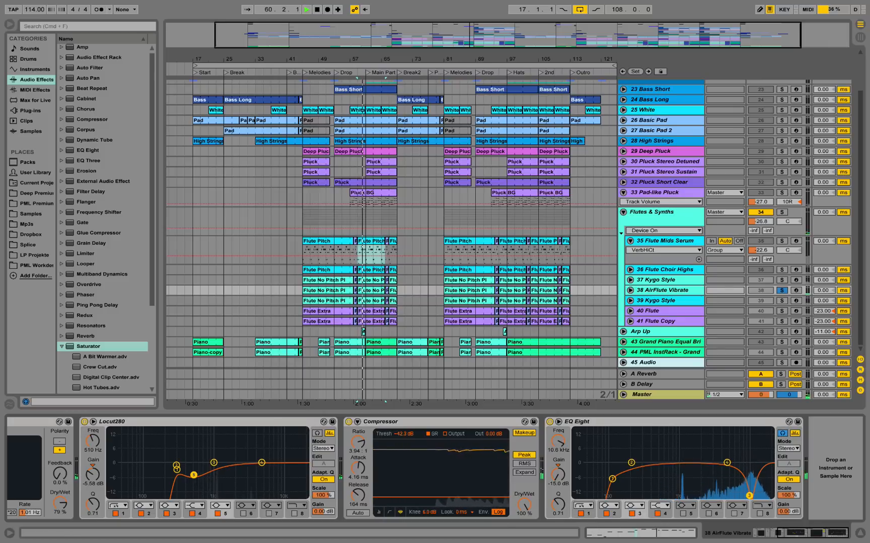
{"action": "key", "text": "space"}
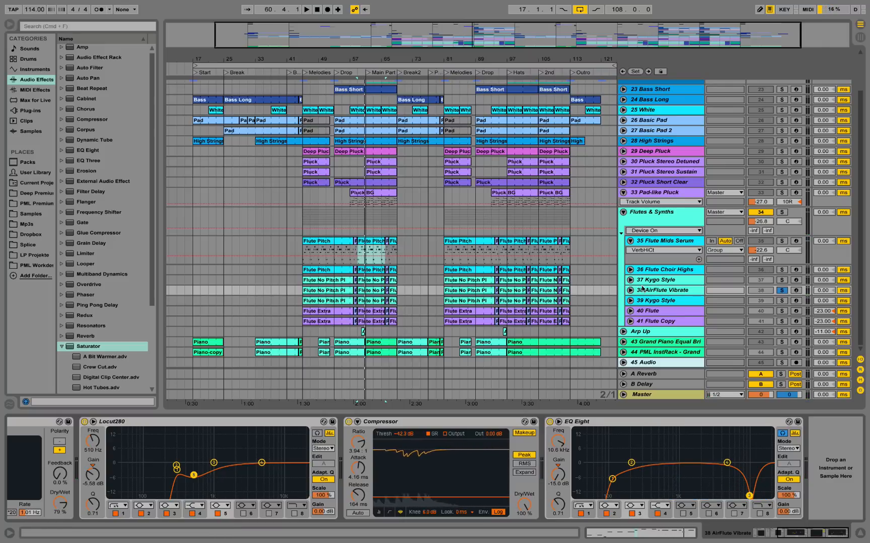
View the pitch bend envelopes of the first clips on 38 AirFlute Vibrate and the soloed 35 Flute Mids Serum, playing from bar 45.
{"action": "double_click", "coordinate": [330, 290]}
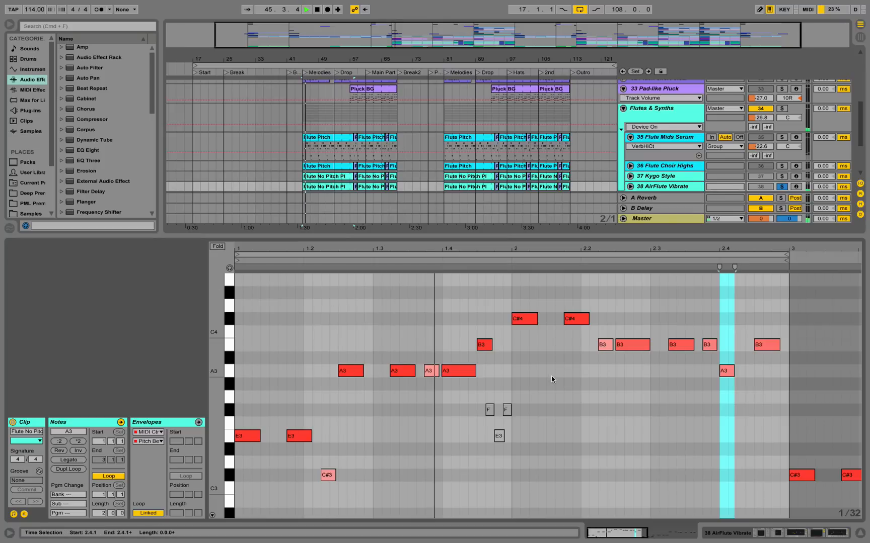
{"action": "left_click", "coordinate": [171, 425]}
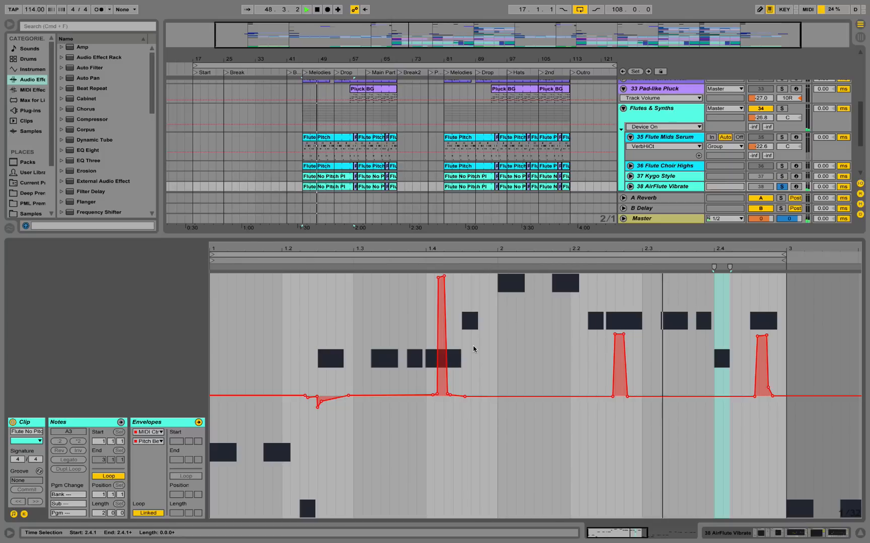
{"action": "left_click", "coordinate": [781, 137]}
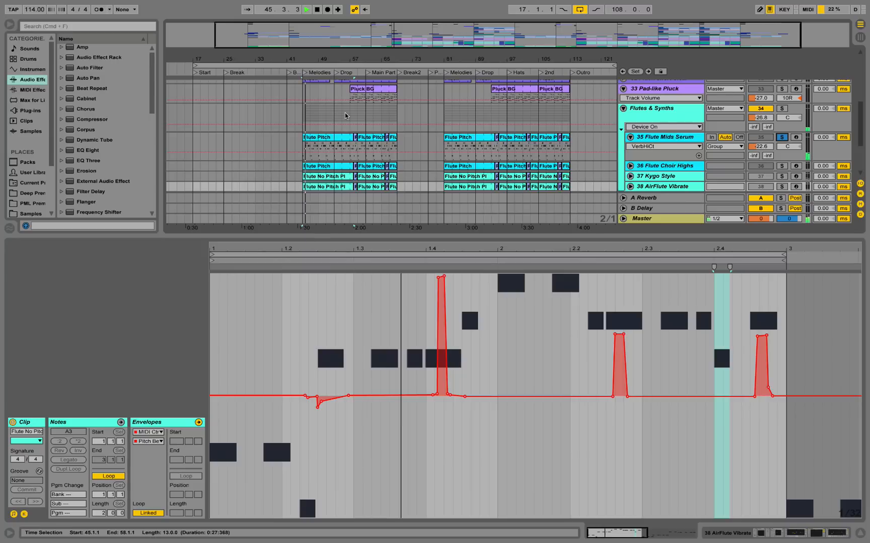
{"action": "left_click", "coordinate": [347, 147]}
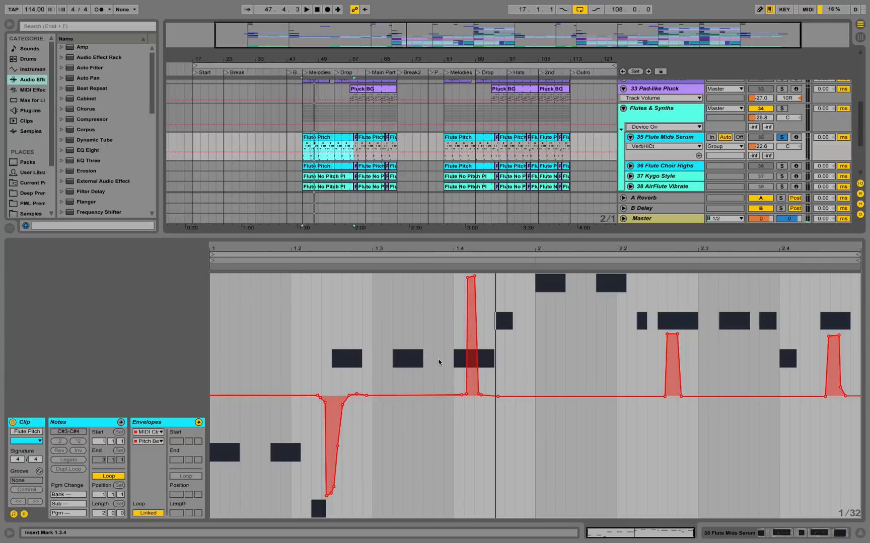
View the pitch bend envelope of the first Flute No Pitch clip on 37 Kygo Style during playback, and hide the clip view.
{"action": "left_click", "coordinate": [336, 177]}
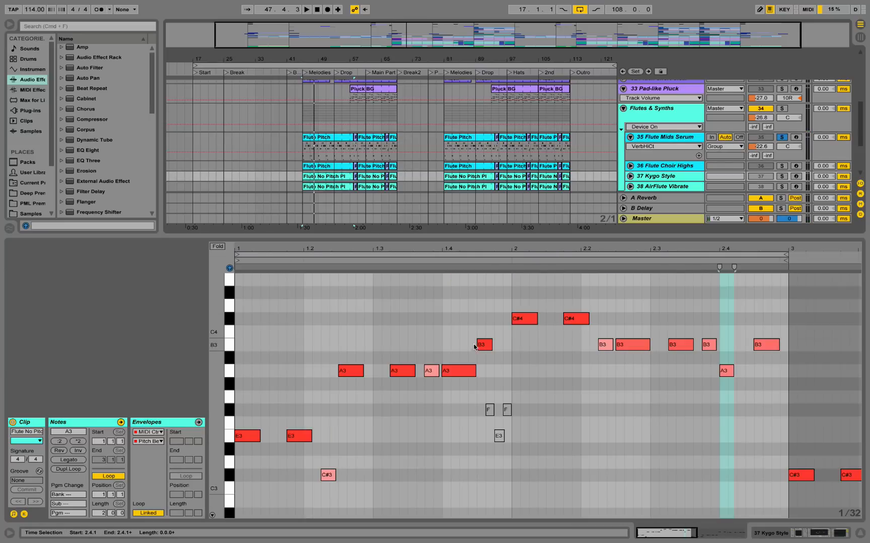
{"action": "left_click", "coordinate": [171, 423]}
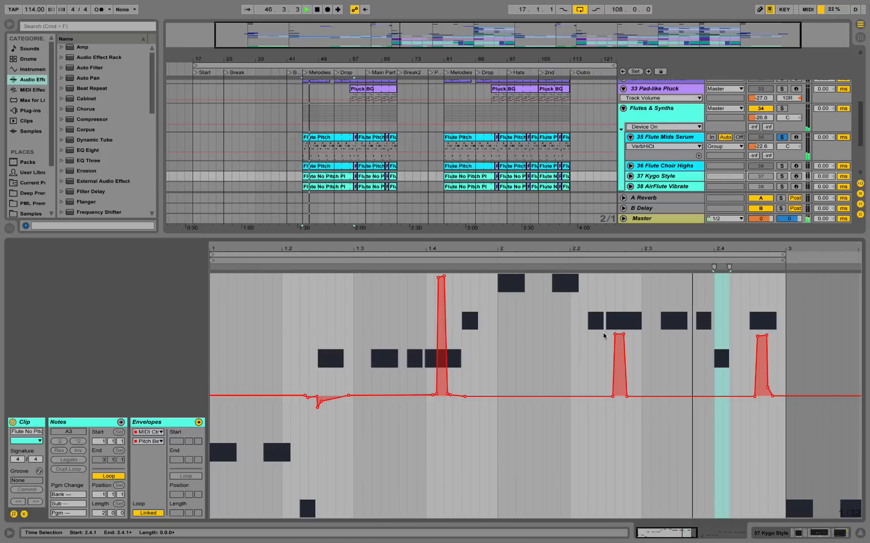
{"action": "key", "text": "space"}
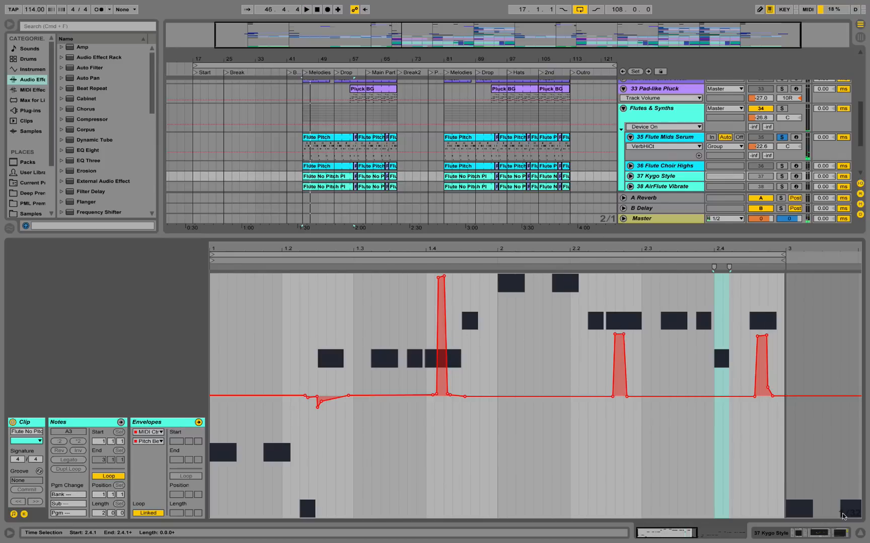
{"action": "left_click", "coordinate": [860, 534]}
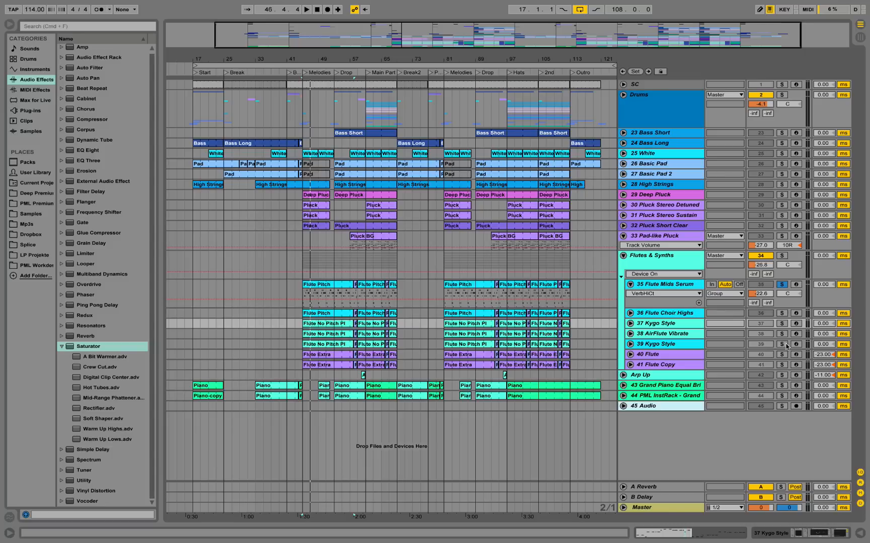
Solo the 39 Kygo Style track, show its device chain and play it from bar 45.
{"action": "left_click", "coordinate": [698, 336]}
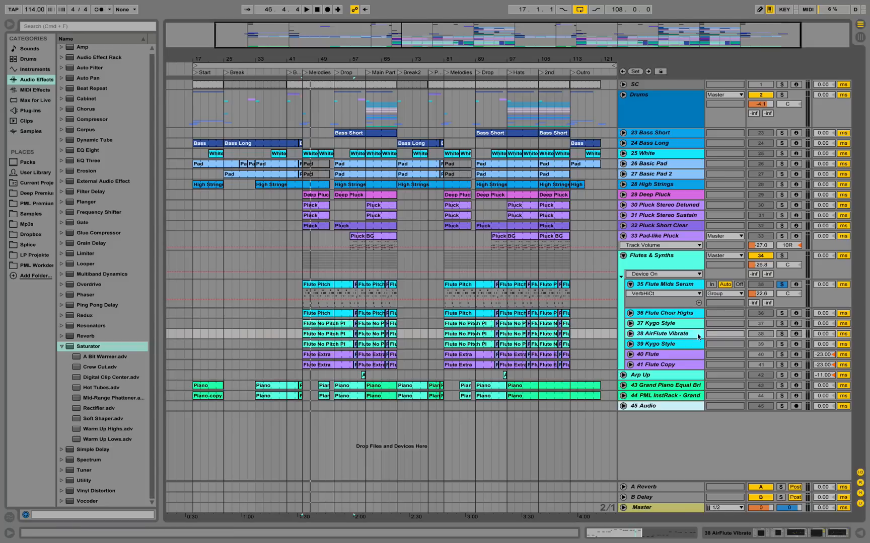
{"action": "left_click", "coordinate": [781, 345]}
{"action": "left_click", "coordinate": [656, 343]}
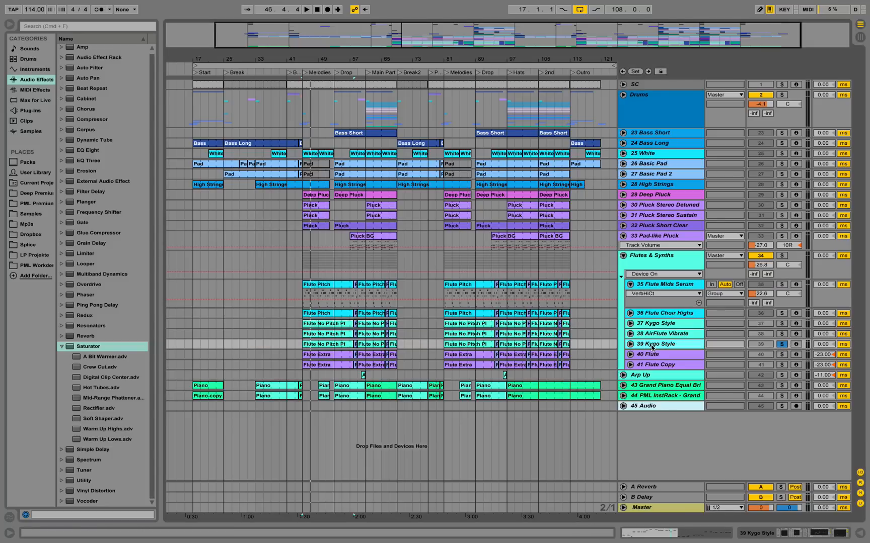
{"action": "double_click", "coordinate": [652, 345]}
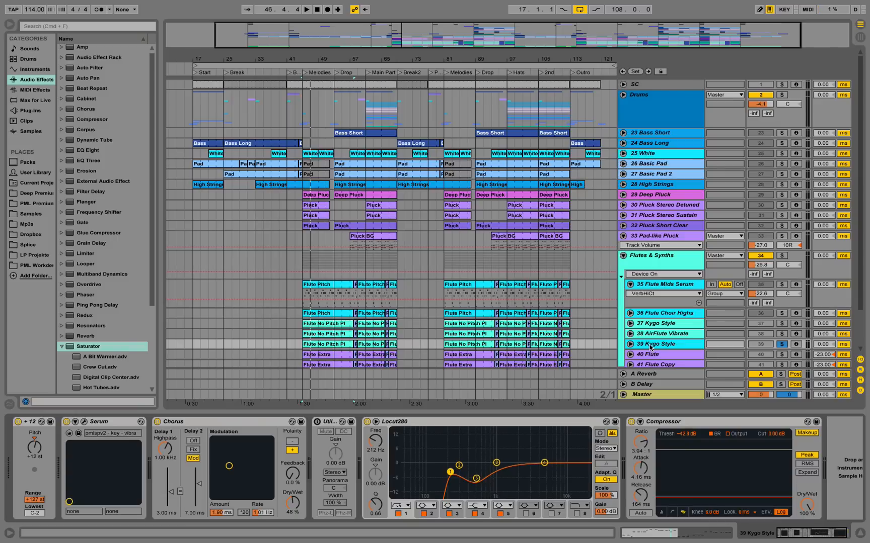
{"action": "key", "text": "space"}
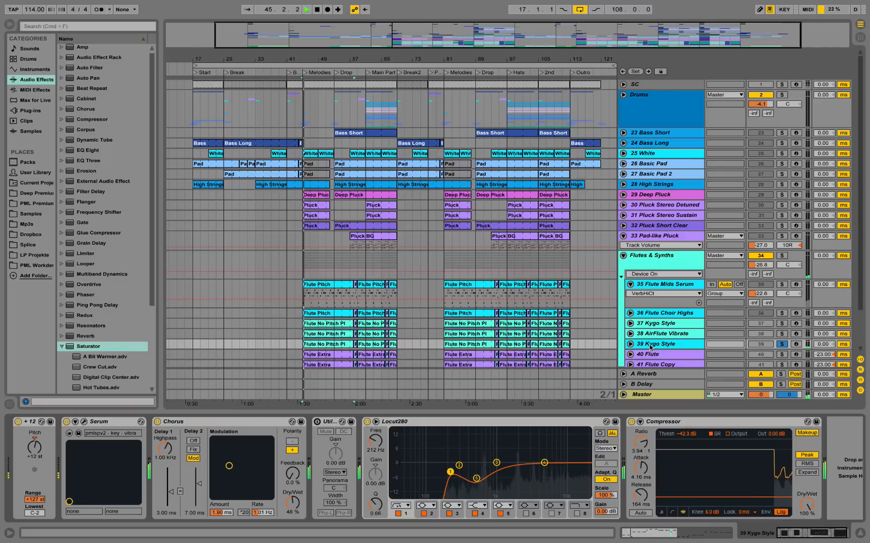
{"action": "key", "text": "space"}
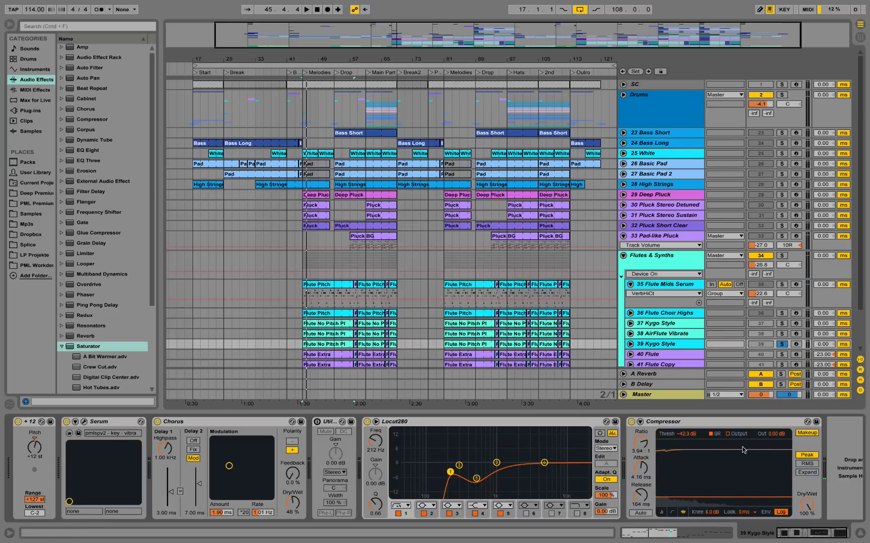
Compare 39 Kygo Style with its Compressor bypassed and re-enabled while playing from bar 45.
{"action": "key", "text": "space"}
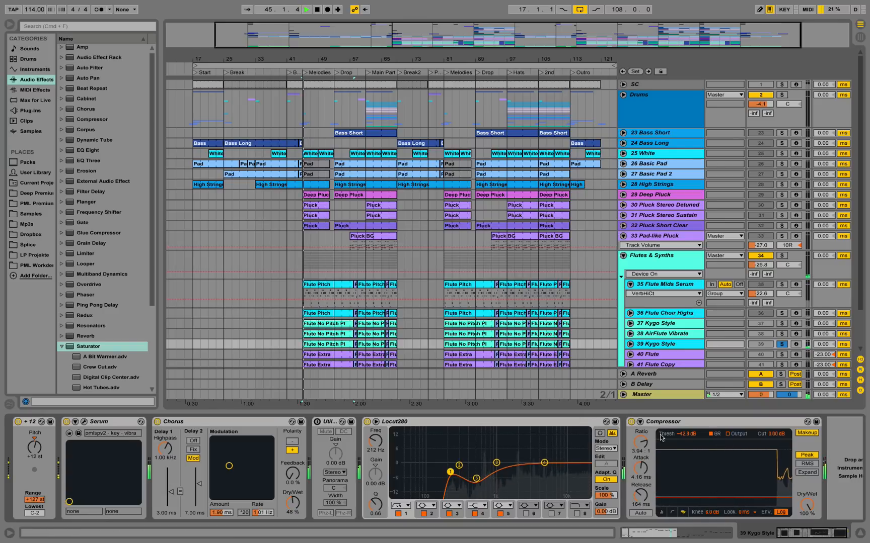
{"action": "left_click", "coordinate": [631, 422]}
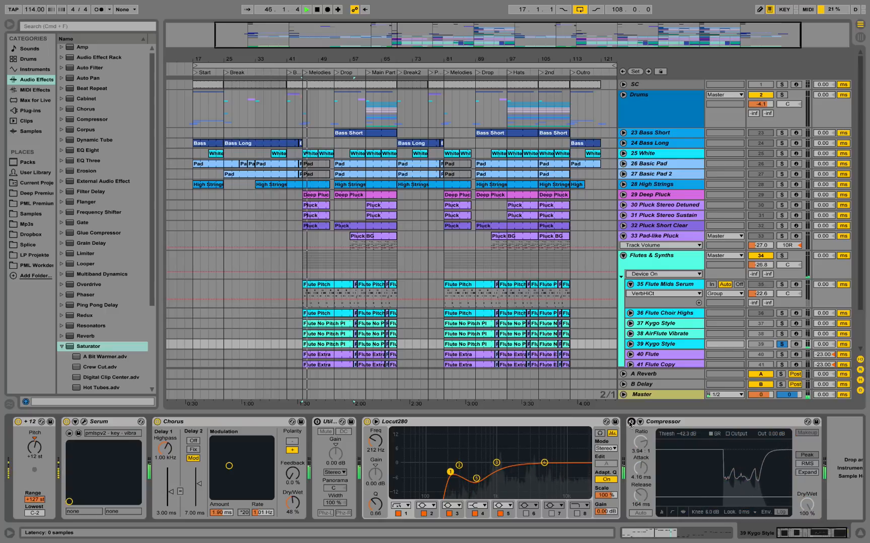
{"action": "left_click", "coordinate": [630, 423]}
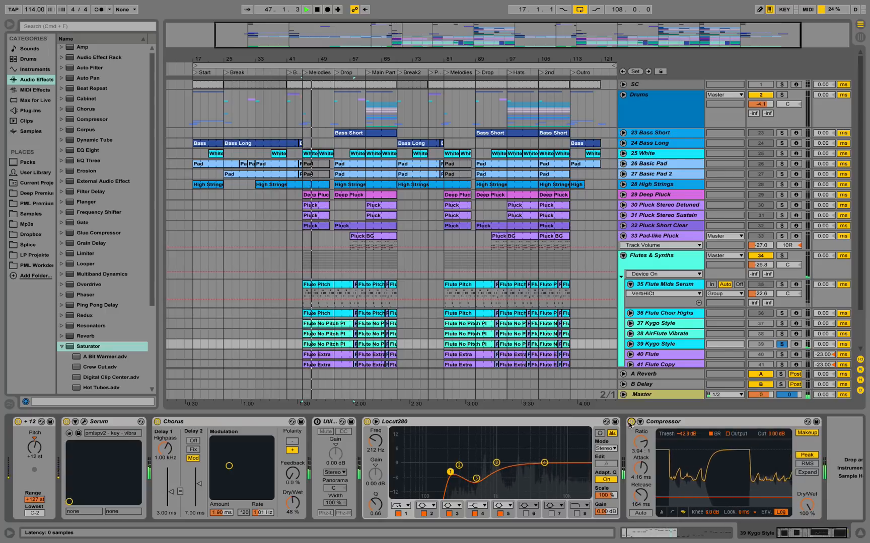
{"action": "key", "text": "space"}
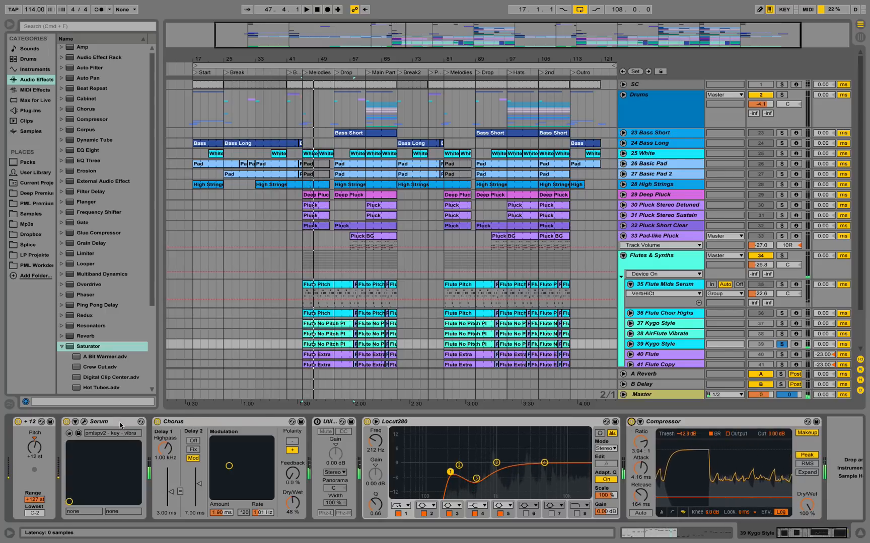
Open the Serum patch of 39 Kygo Style and compare its sound with Mono voicing on and off.
{"action": "left_click", "coordinate": [84, 422]}
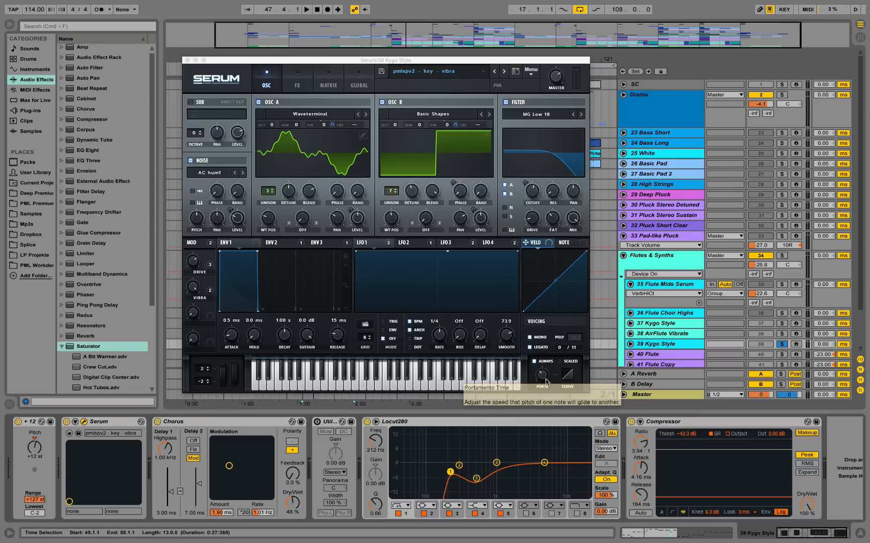
{"action": "key", "text": "space"}
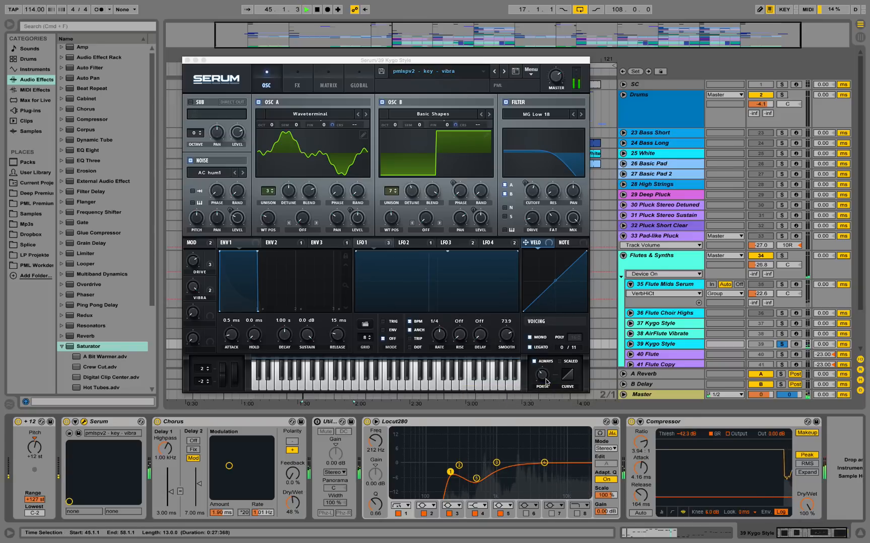
{"action": "left_click", "coordinate": [529, 337]}
{"action": "key", "text": "space"}
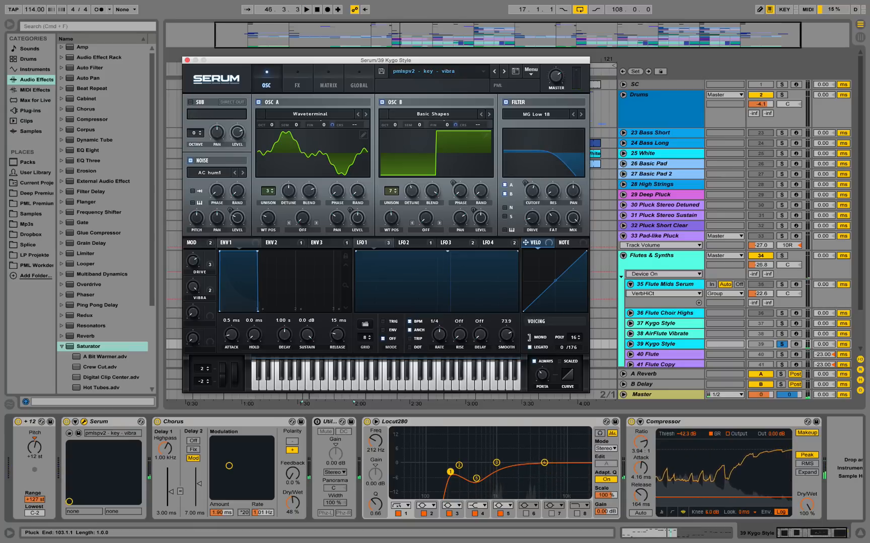
{"action": "left_click", "coordinate": [528, 337]}
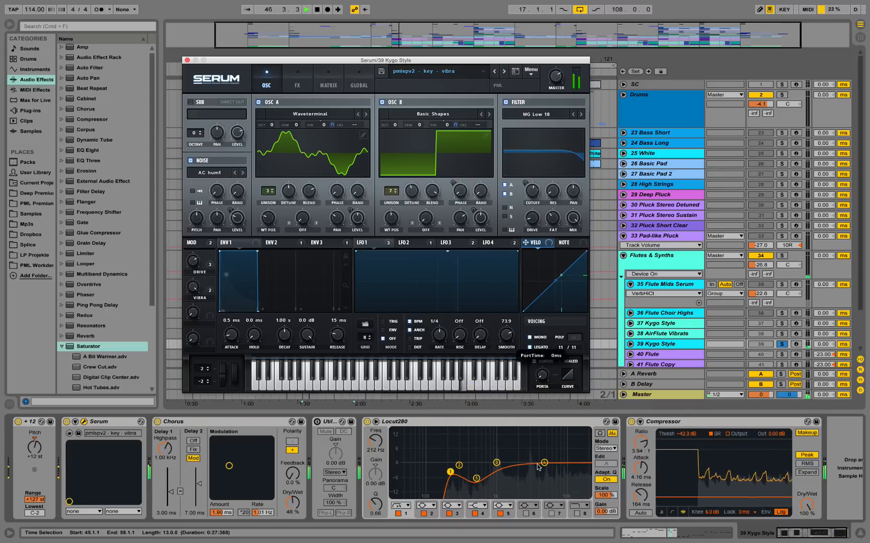
Try out the patch's Portamento Time while playing from bar 45, and close the Serum window.
{"action": "mouse_move", "coordinate": [551, 386]}
{"action": "left_mouse_down"}
{"action": "mouse_move", "coordinate": [565, 358]}
{"action": "mouse_move", "coordinate": [557, 398]}
{"action": "left_mouse_up"}
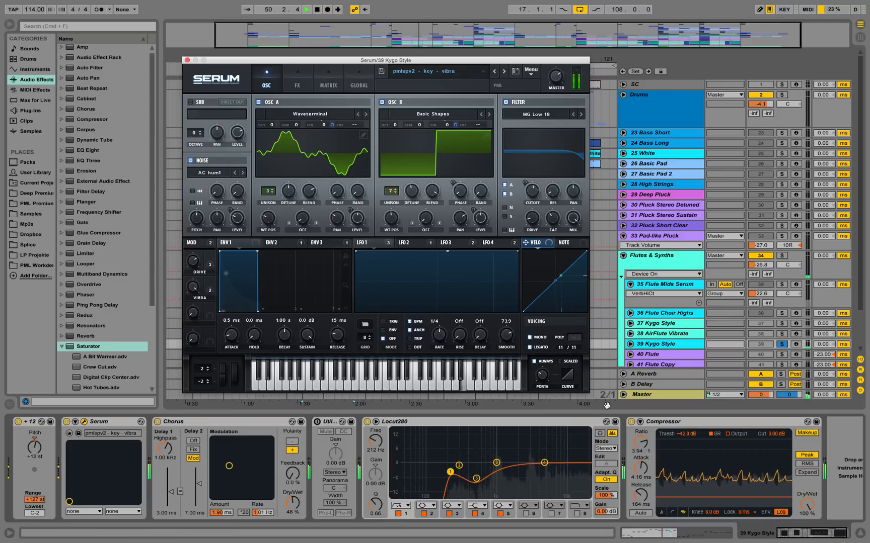
{"action": "mouse_move", "coordinate": [544, 379]}
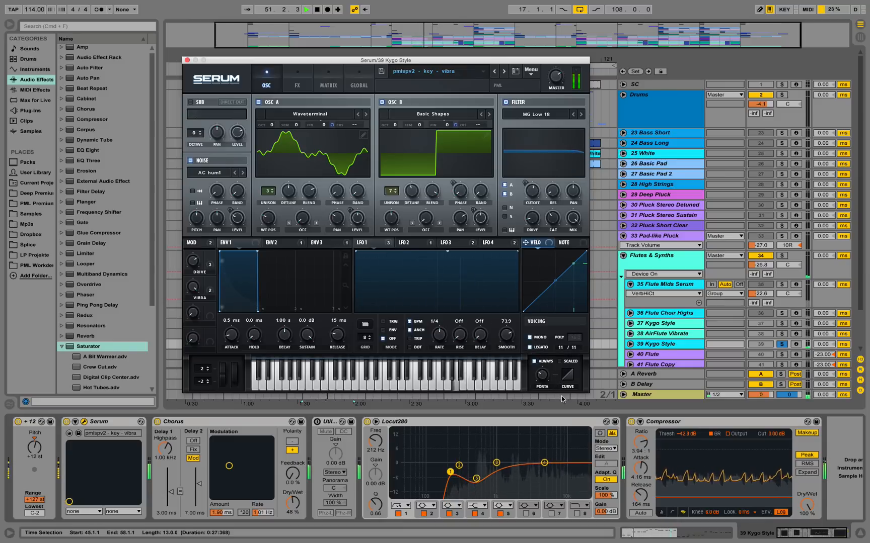
{"action": "left_click", "coordinate": [187, 60]}
{"action": "key", "text": "space"}
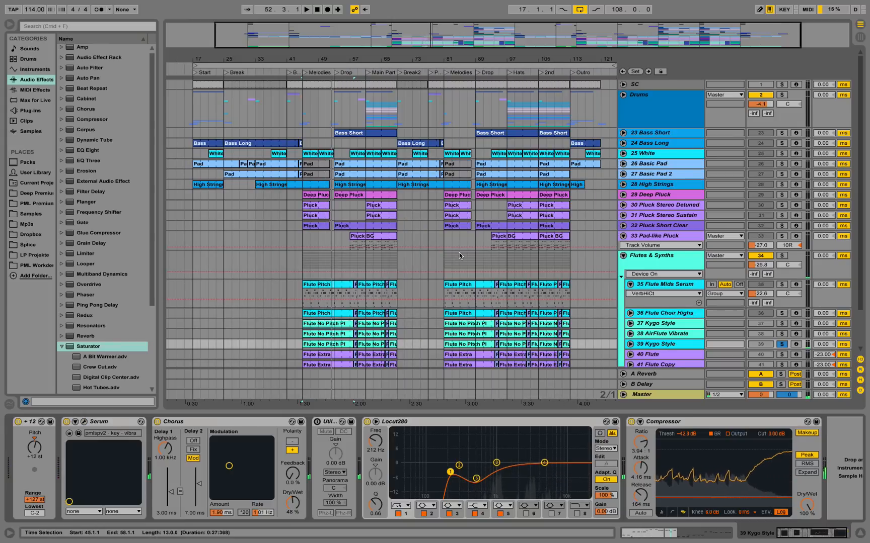
Show the devices of 40 Flute and browse to the Piccolo sounds in the Orchestral Woodwinds pack.
{"action": "scroll", "coordinate": [455, 252], "scroll_direction": "down", "scroll_amount": 4}
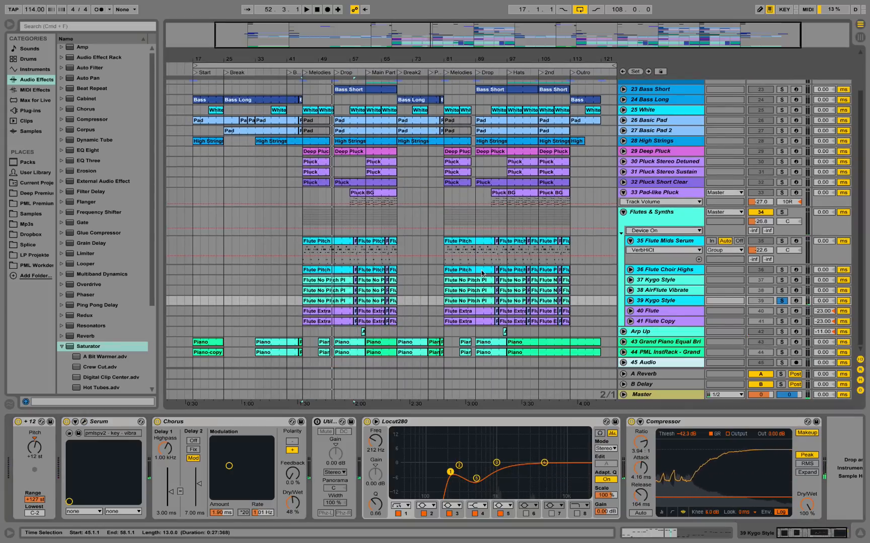
{"action": "left_click", "coordinate": [669, 312]}
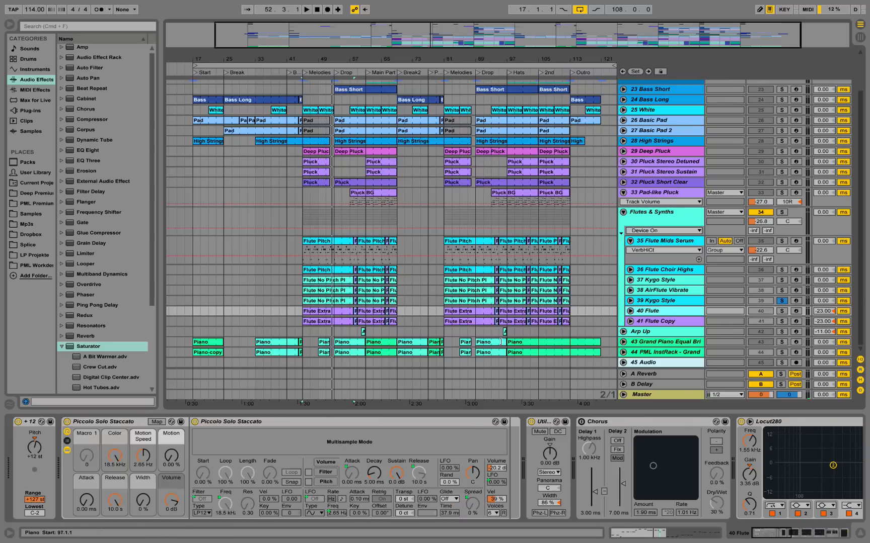
{"action": "left_click", "coordinate": [28, 163]}
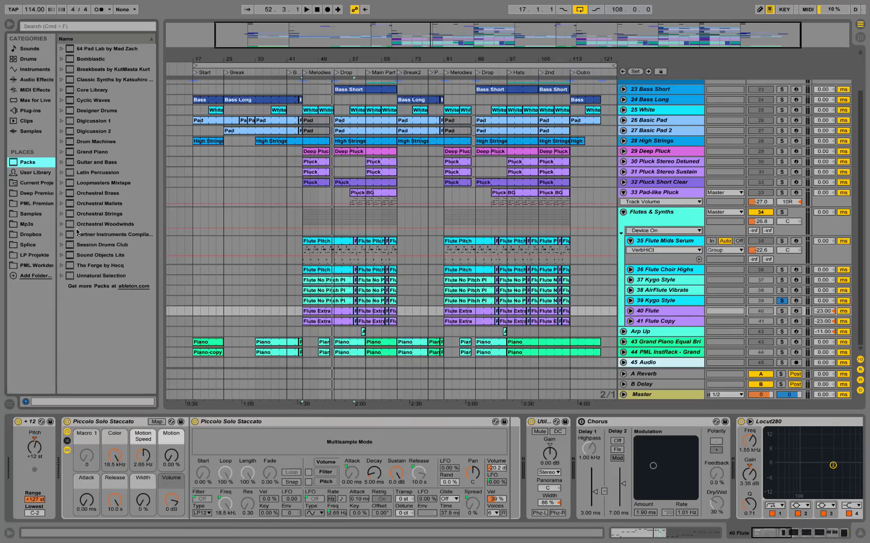
{"action": "left_click", "coordinate": [62, 225]}
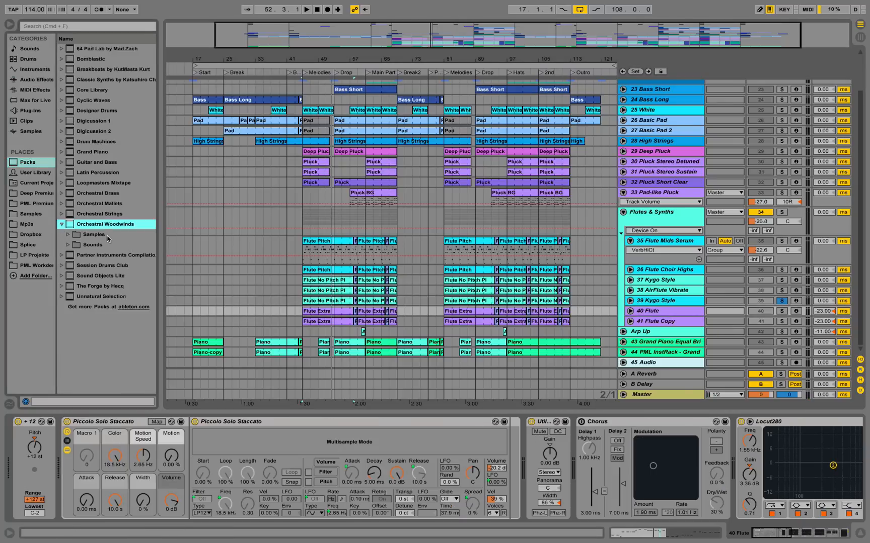
{"action": "left_click", "coordinate": [68, 244]}
{"action": "scroll", "coordinate": [93, 282], "scroll_direction": "down", "scroll_amount": 3}
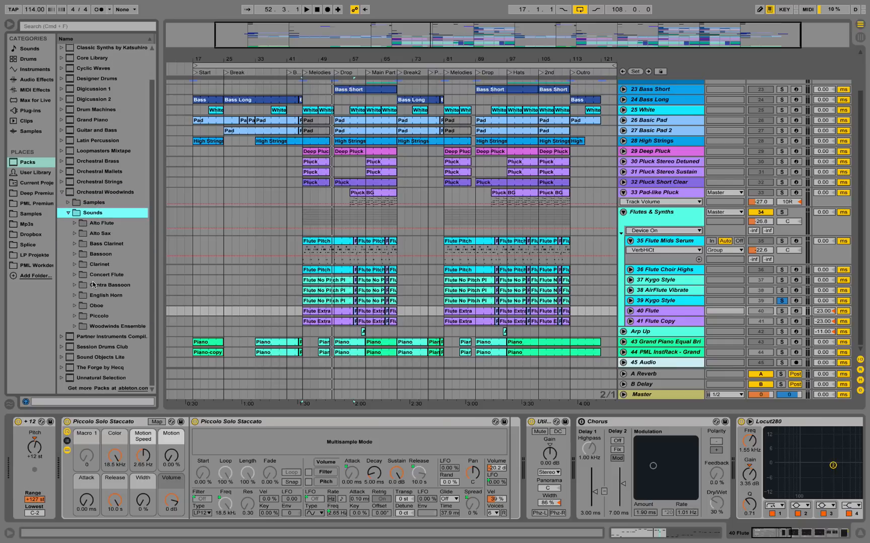
{"action": "left_click", "coordinate": [76, 317]}
Preview the Piccolo Section Legato Vibrato, Section Legato, Solo Staccato and Solo Legato presets, widening the browser to show full names.
{"action": "left_click", "coordinate": [117, 326]}
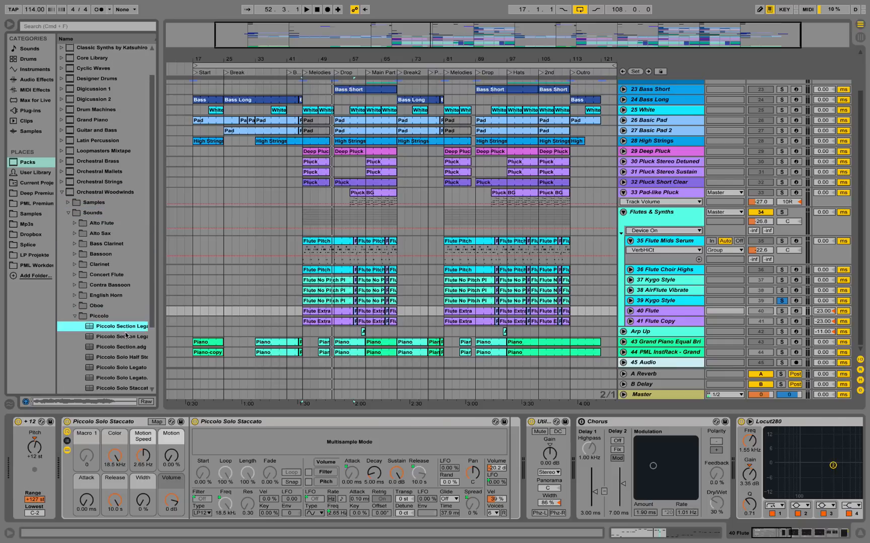
{"action": "left_click", "coordinate": [128, 338]}
{"action": "left_click_drag", "start_coordinate": [162, 319], "coordinate": [215, 309]}
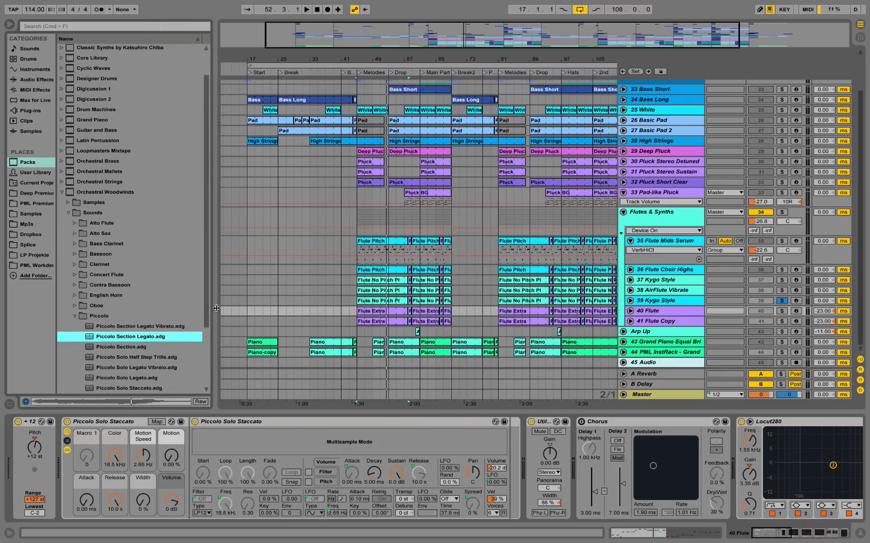
{"action": "scroll", "coordinate": [173, 316], "scroll_direction": "down", "scroll_amount": 7}
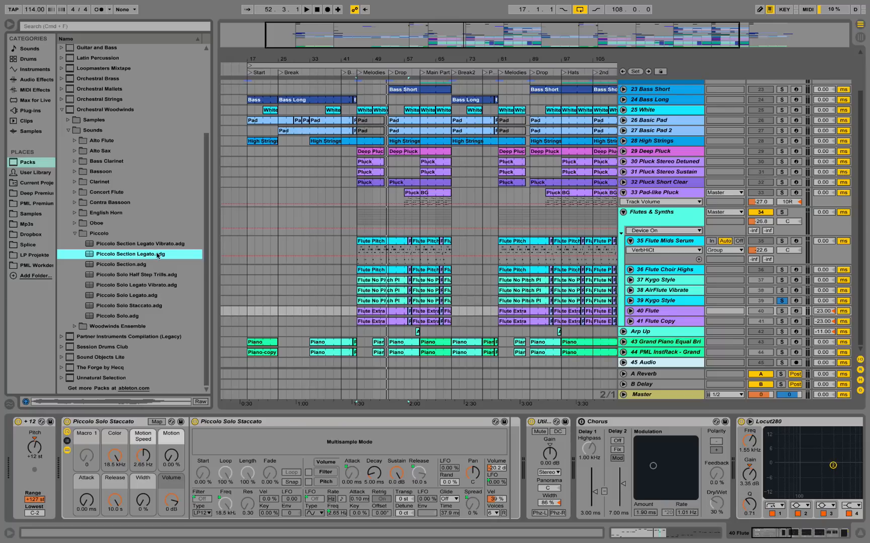
{"action": "left_click", "coordinate": [140, 306]}
{"action": "left_click", "coordinate": [141, 296]}
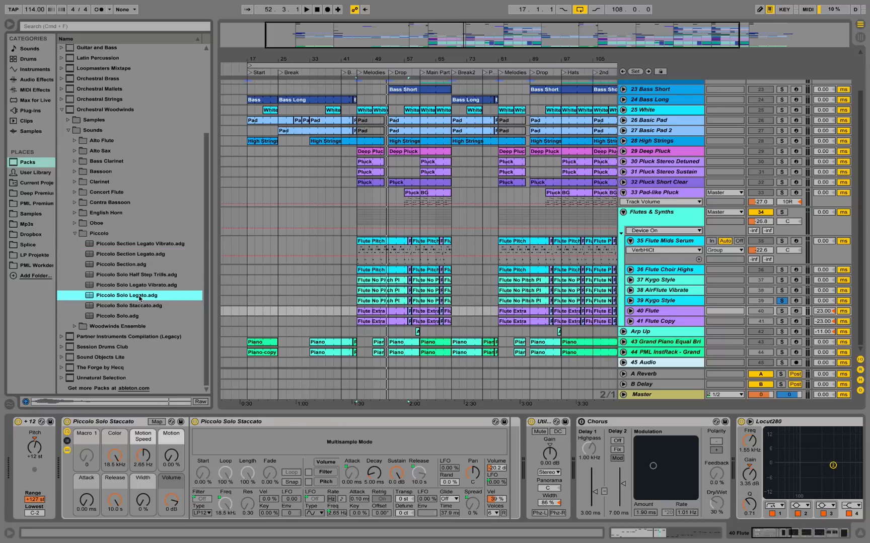
Preview the Piccolo Solo, Solo Staccato, Solo Legato and Solo Legato Vibrato presets.
{"action": "left_click", "coordinate": [148, 285]}
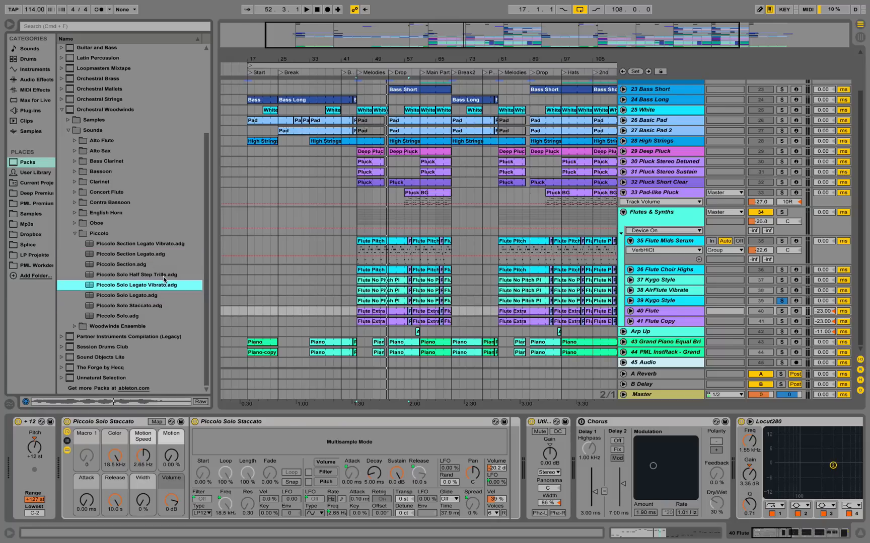
{"action": "left_click", "coordinate": [116, 316]}
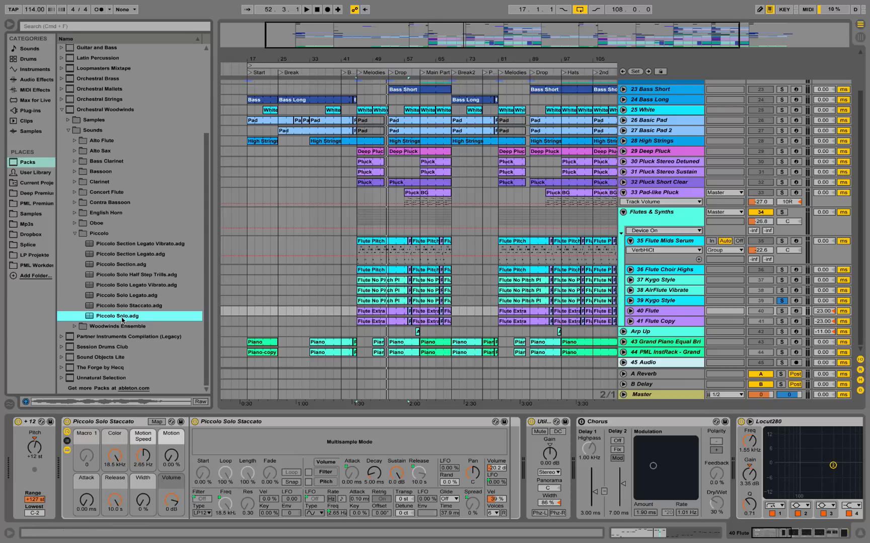
{"action": "left_click", "coordinate": [144, 306]}
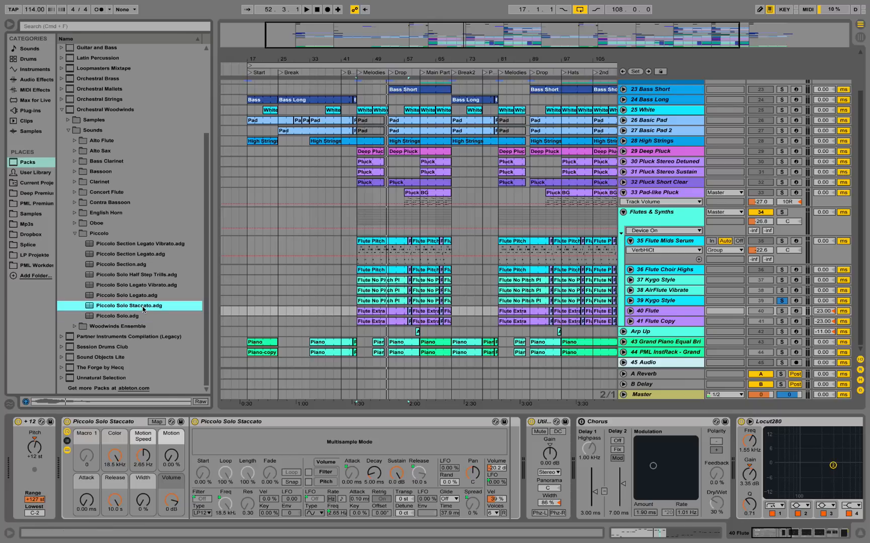
{"action": "left_click", "coordinate": [140, 297]}
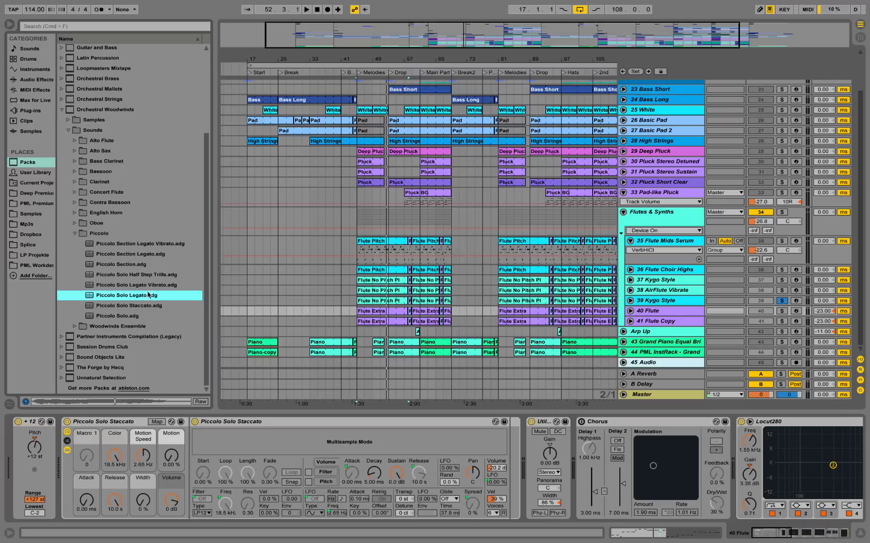
{"action": "left_click", "coordinate": [145, 286]}
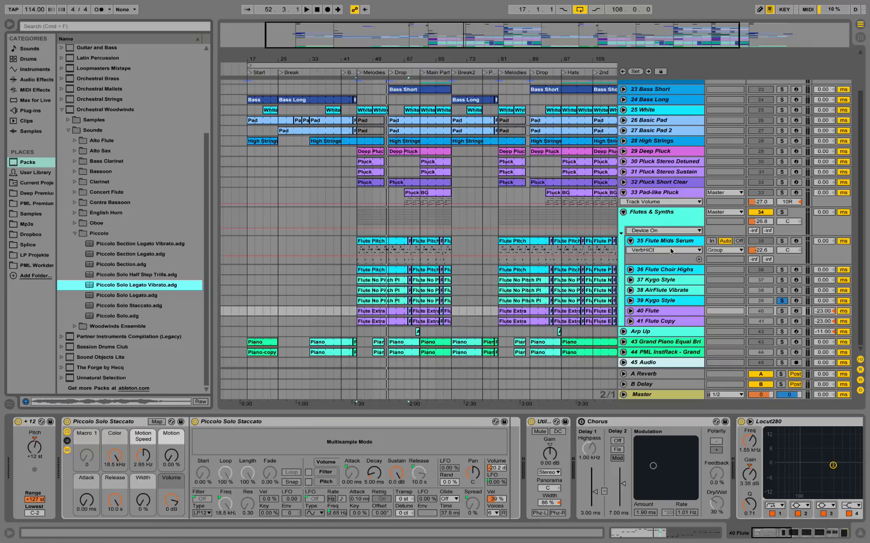
Move the solo from 39 Kygo Style to 40 Flute, listen to it from bar 45, and release the solo.
{"action": "left_click", "coordinate": [783, 302]}
{"action": "left_click", "coordinate": [782, 310]}
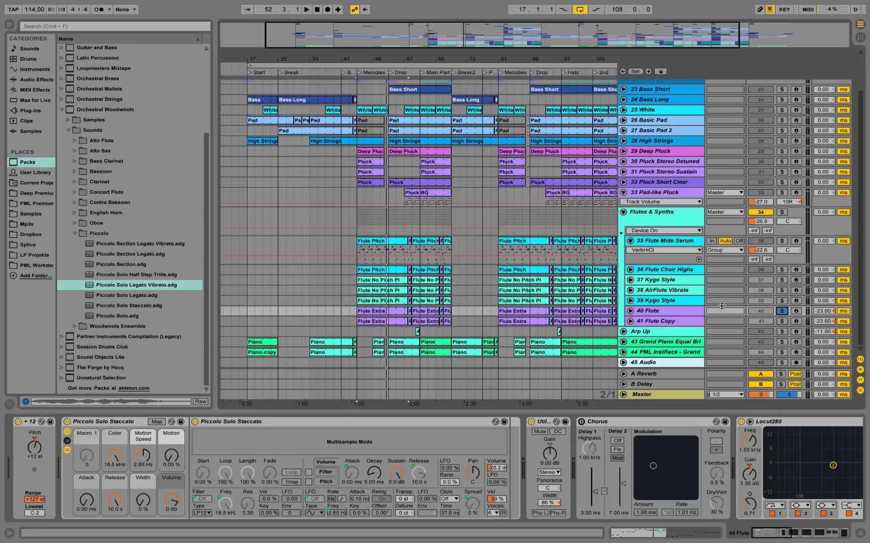
{"action": "key", "text": "space"}
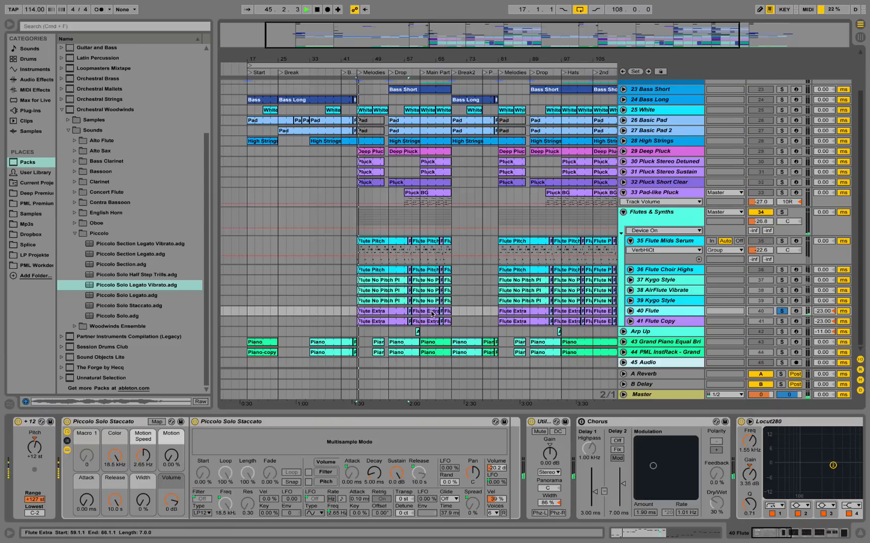
{"action": "double_click", "coordinate": [430, 313]}
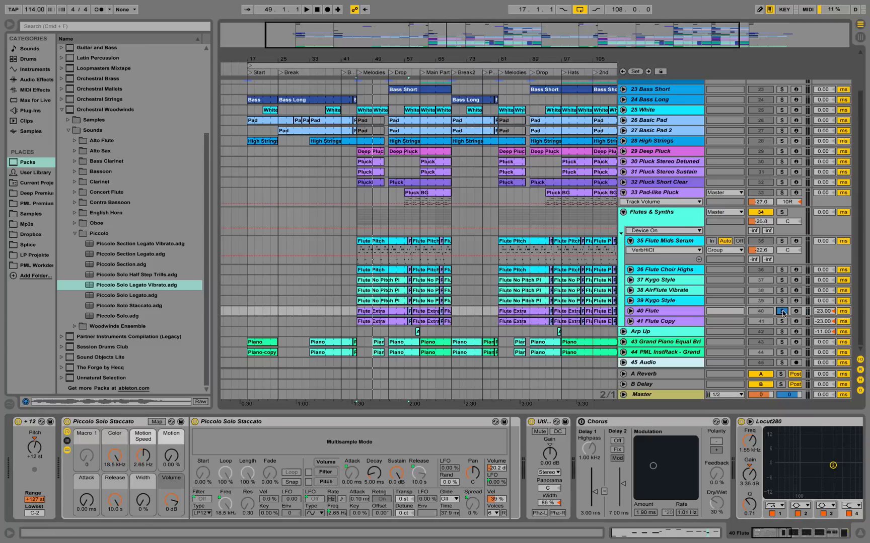
{"action": "left_click", "coordinate": [782, 311]}
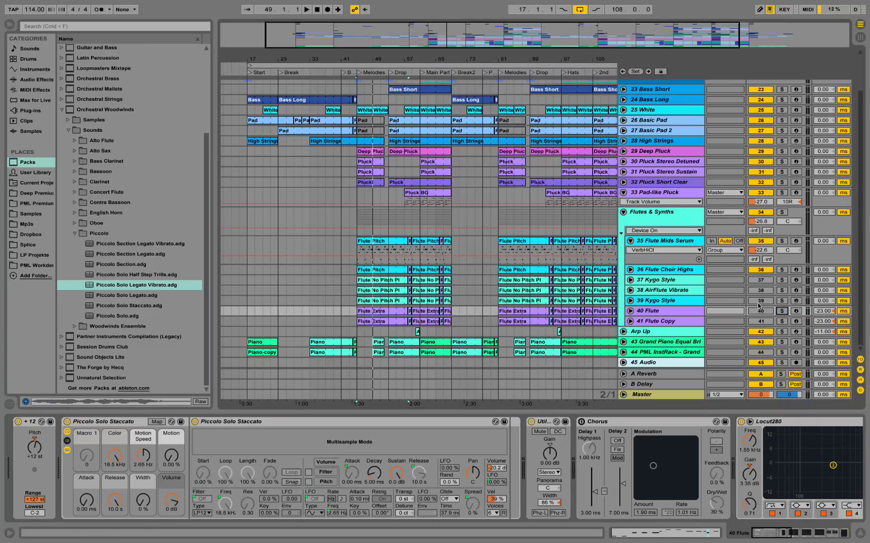
Show the devices of 41 Flute Copy, listen to the track soloed, and release the solo.
{"action": "left_click", "coordinate": [676, 320]}
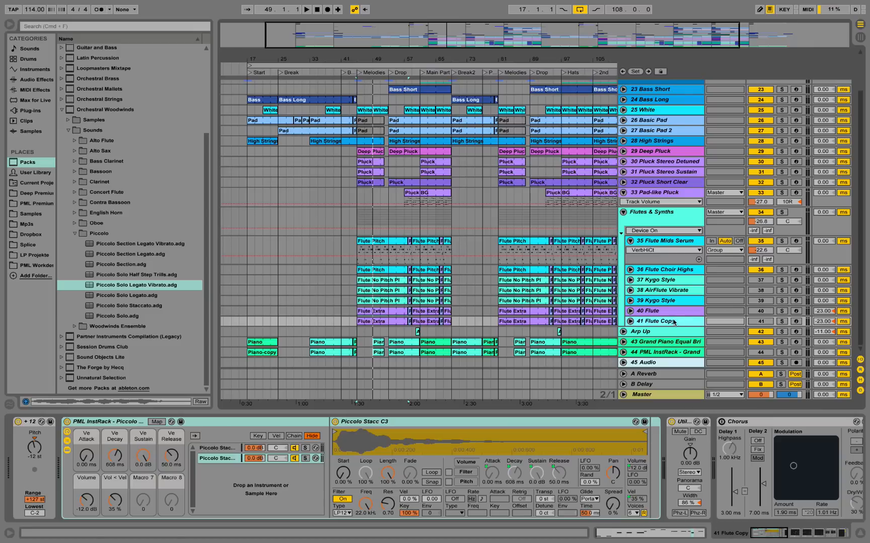
{"action": "key", "text": "space"}
{"action": "left_click", "coordinate": [779, 321]}
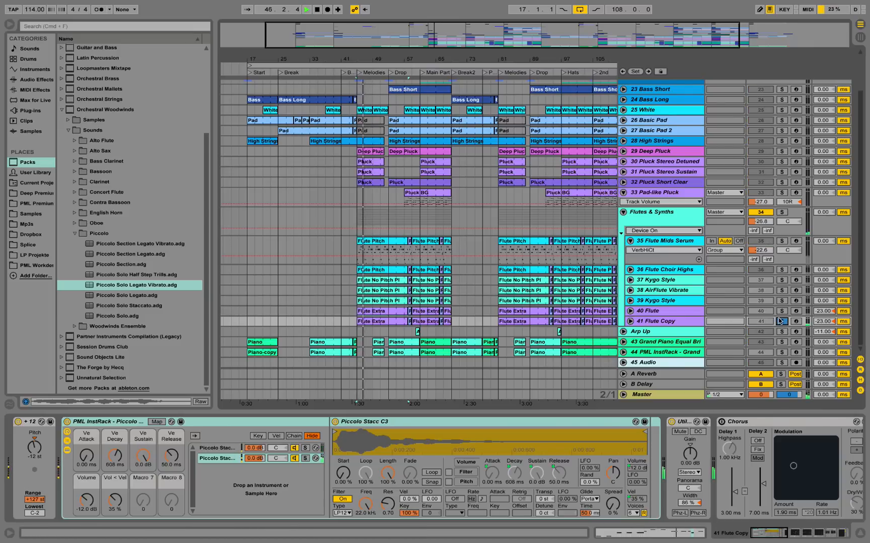
{"action": "key", "text": "space"}
{"action": "left_click", "coordinate": [779, 321]}
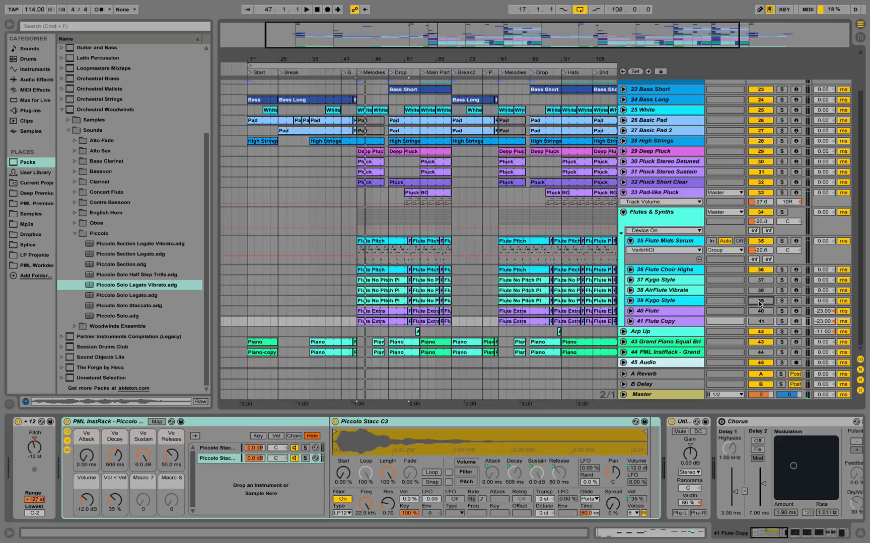
Reactivate tracks 37 to 40, play the flute layers together, and fold the 35 Flute Mids Serum track.
{"action": "left_click", "coordinate": [760, 290]}
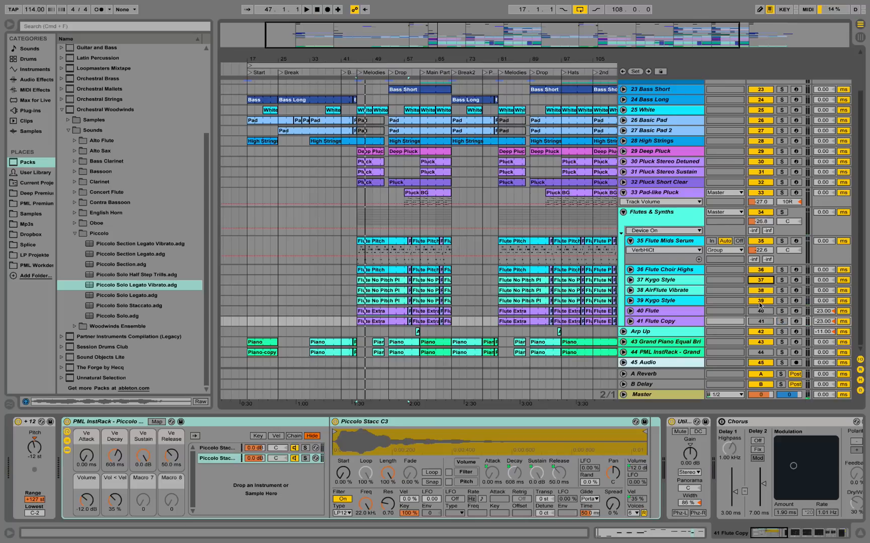
{"action": "left_click", "coordinate": [762, 311]}
{"action": "key", "text": "space"}
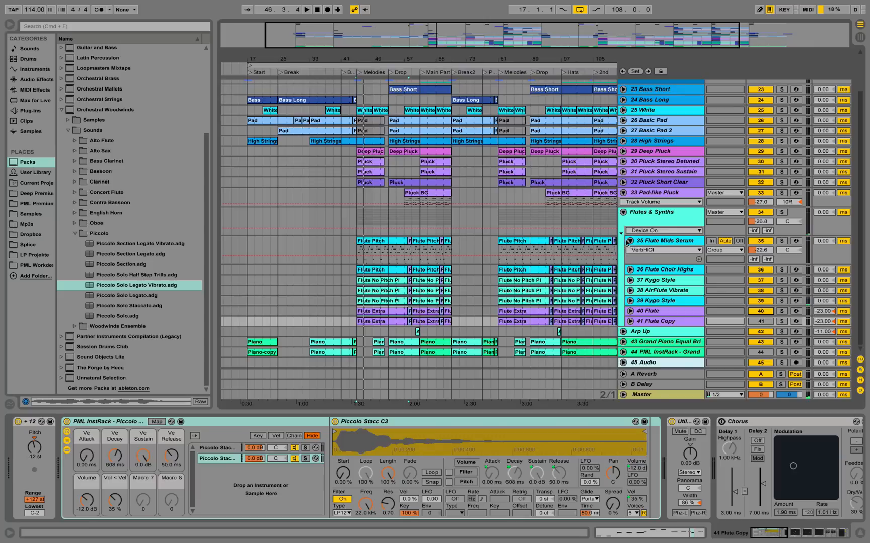
{"action": "left_click", "coordinate": [628, 242]}
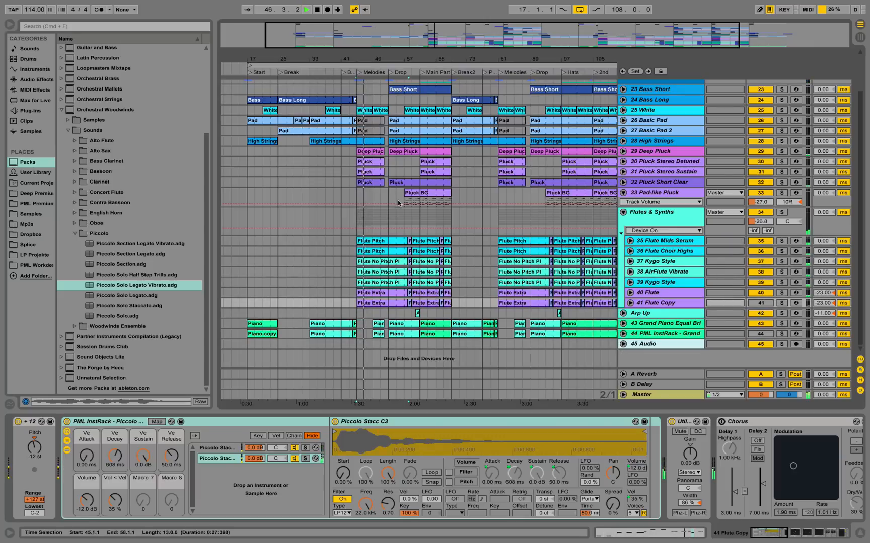
Show the effects of the Flutes & Synths group and fold every device except the Compressor.
{"action": "left_click", "coordinate": [661, 216]}
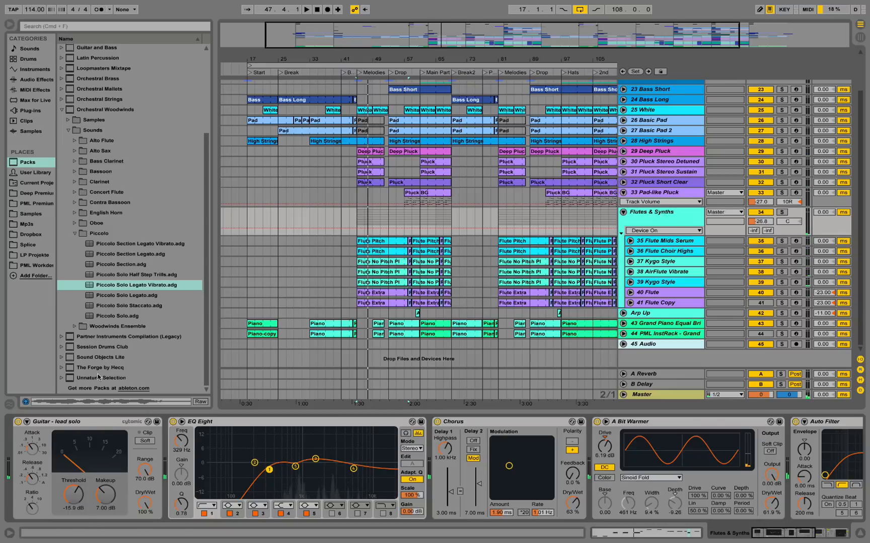
{"action": "double_click", "coordinate": [70, 421]}
{"action": "double_click", "coordinate": [70, 422]}
{"action": "double_click", "coordinate": [70, 422]}
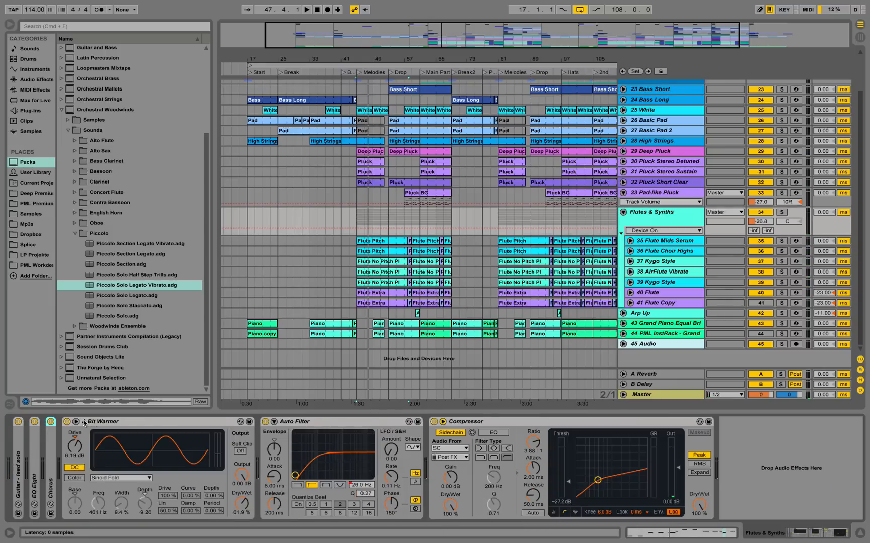
{"action": "double_click", "coordinate": [84, 421]}
{"action": "double_click", "coordinate": [122, 422]}
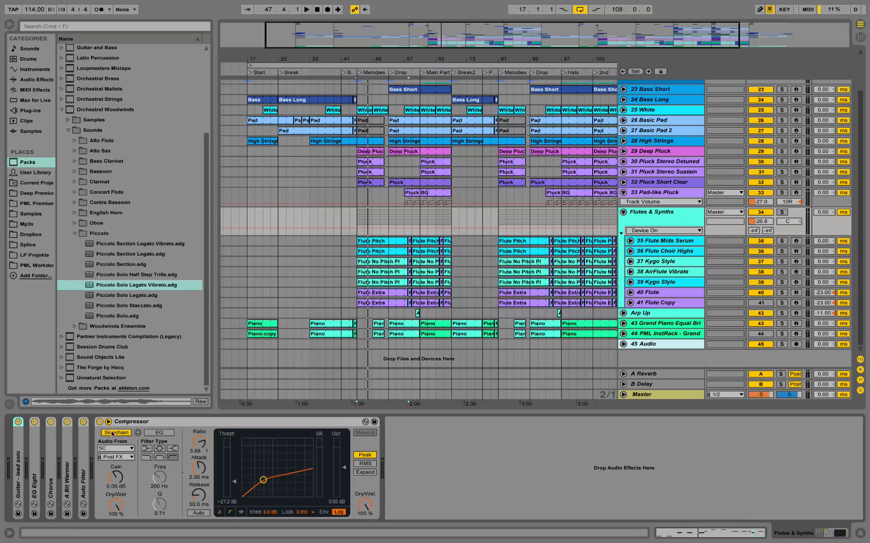
Group all of the Flutes & Synths effects into an Audio Effect Rack and switch the rack off.
{"action": "right_click", "coordinate": [122, 424]}
{"action": "left_click", "coordinate": [163, 474]}
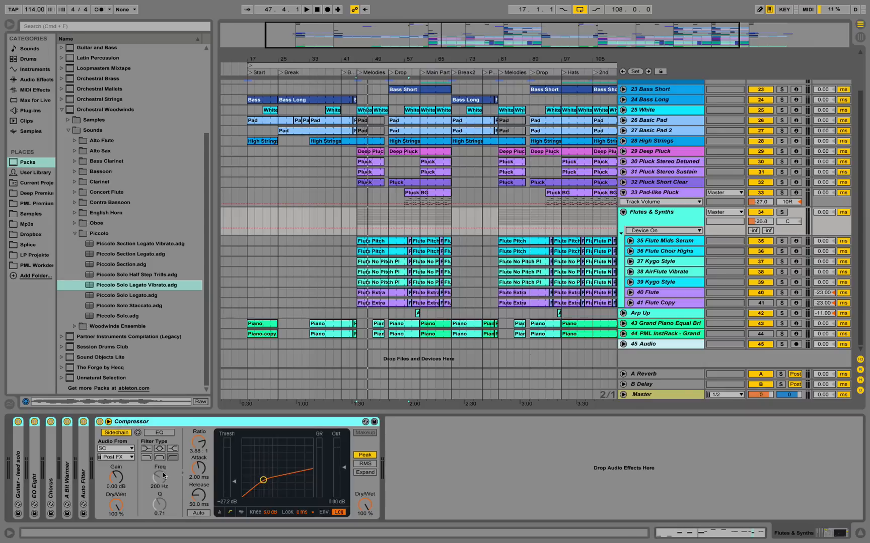
{"action": "left_click", "coordinate": [18, 422]}
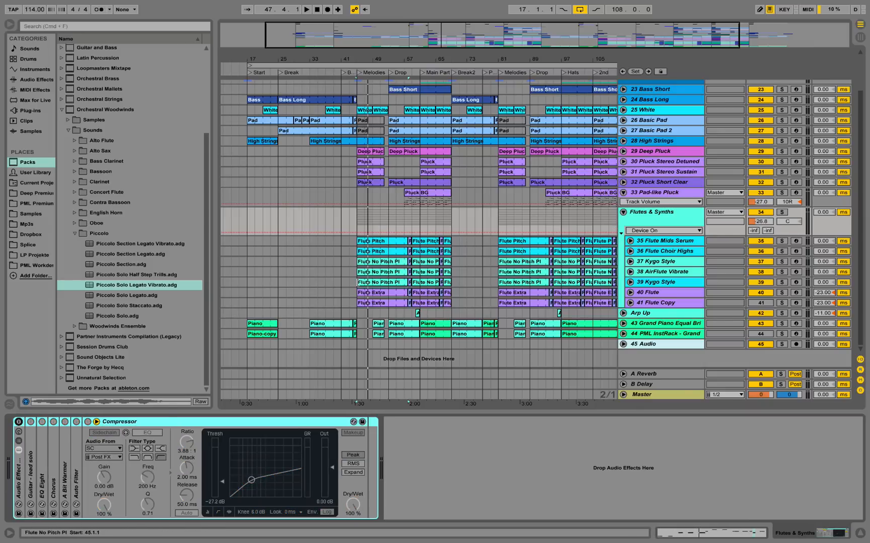
Play the group without its effects, try raising its volume to -13.5 dB, undo that change, and restart playback.
{"action": "key", "text": "space"}
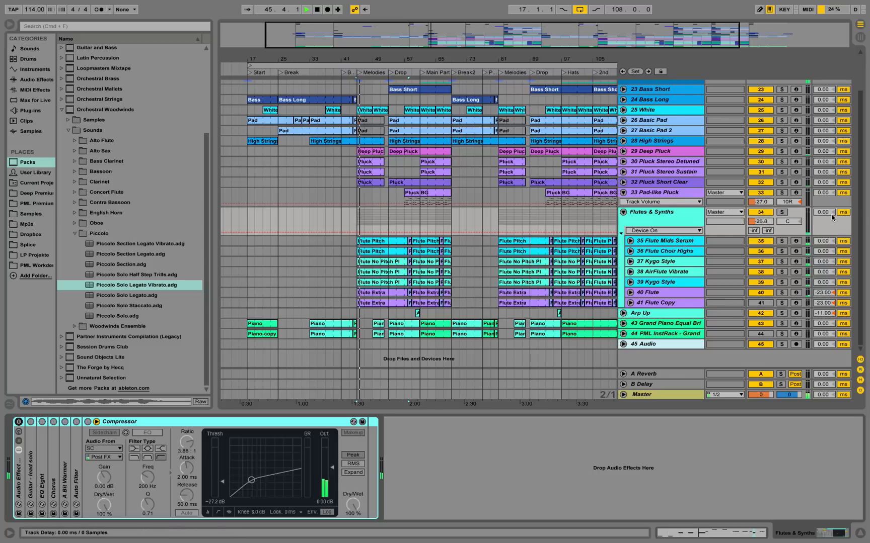
{"action": "left_click_drag", "start_coordinate": [760, 222], "coordinate": [761, 203]}
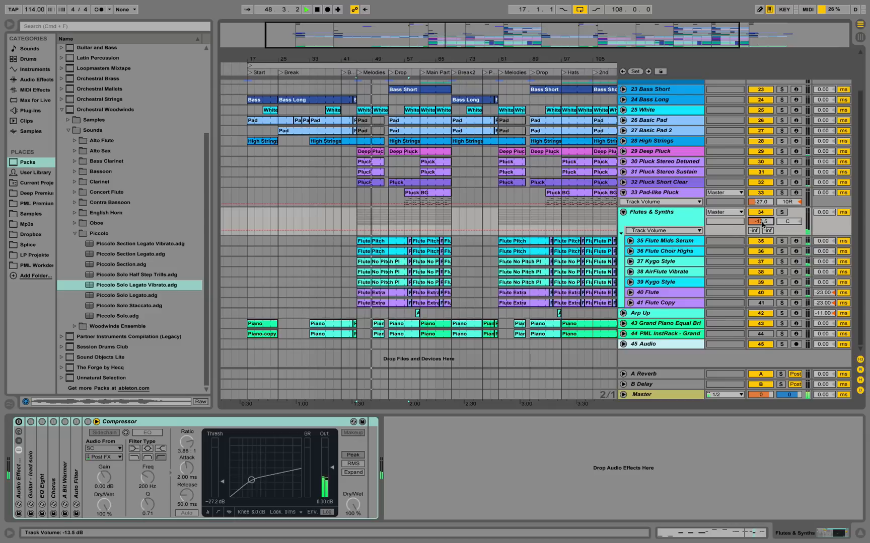
{"action": "key", "text": "super+z"}
{"action": "key", "text": "space"}
{"action": "key", "text": "space"}
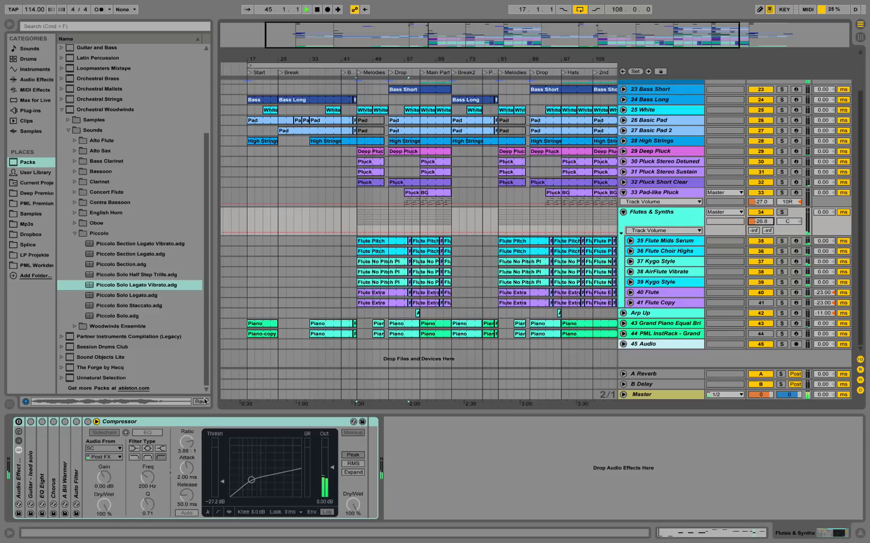
Switch the Audio Effect Rack back on and play the flute group from bar 45 to compare.
{"action": "left_click", "coordinate": [19, 422]}
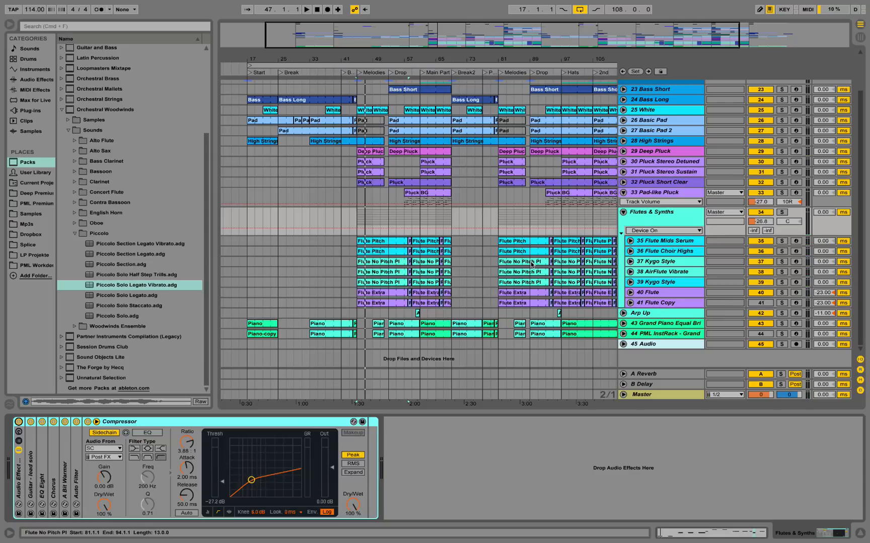
{"action": "key", "text": "space"}
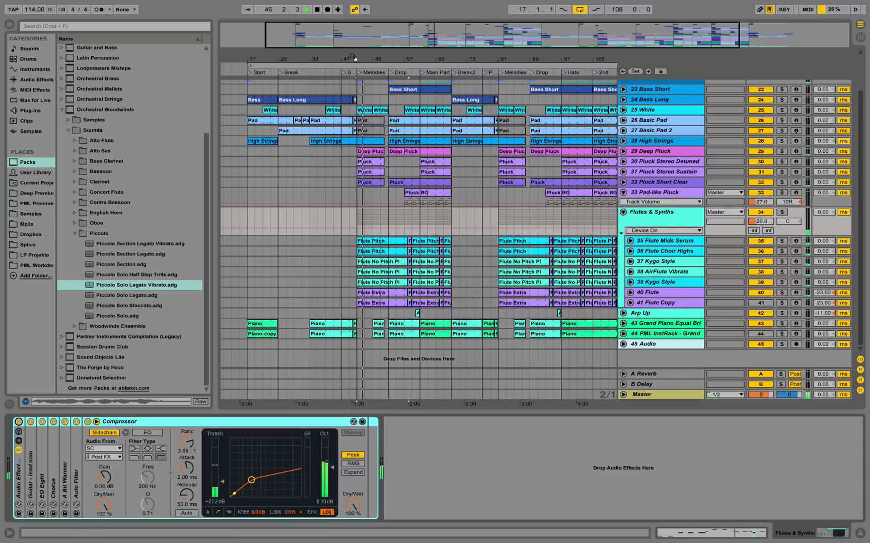
{"action": "key", "text": "space"}
Unfold the 32 Pluck Short Clear track and open the notes of its Pluck clip in the Melodies section.
{"action": "left_click_drag", "start_coordinate": [366, 59], "coordinate": [476, 197]}
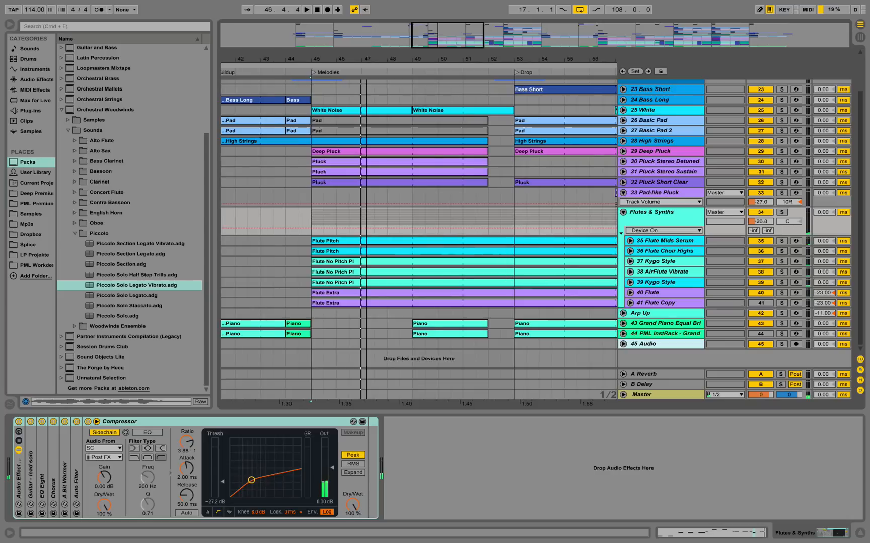
{"action": "left_click", "coordinate": [623, 182]}
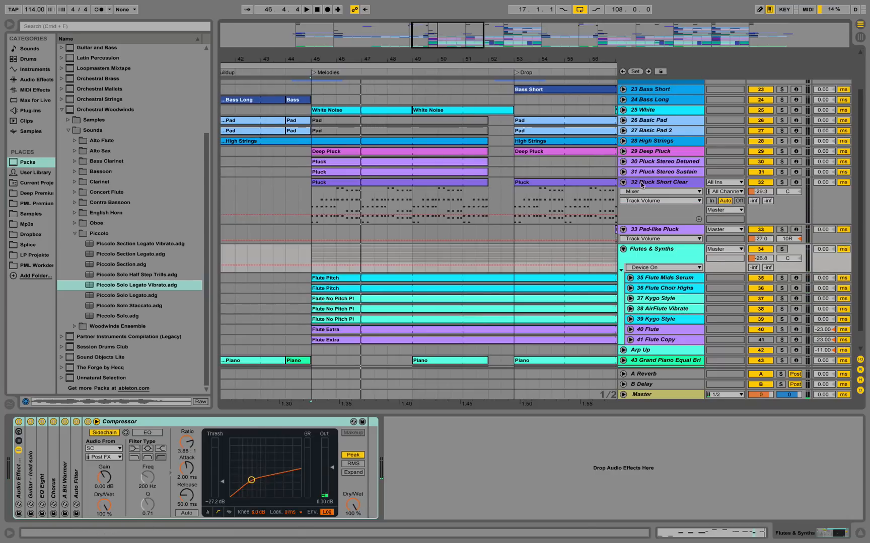
{"action": "left_click", "coordinate": [641, 184]}
{"action": "double_click", "coordinate": [339, 183]}
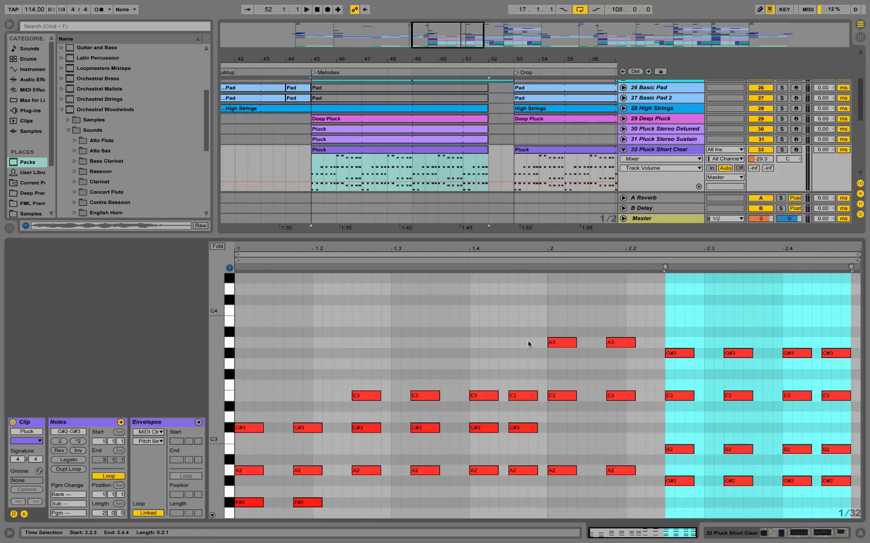
{"action": "scroll", "coordinate": [528, 344], "scroll_direction": "down", "scroll_amount": 3}
{"action": "left_click_drag", "start_coordinate": [212, 355], "coordinate": [196, 355]}
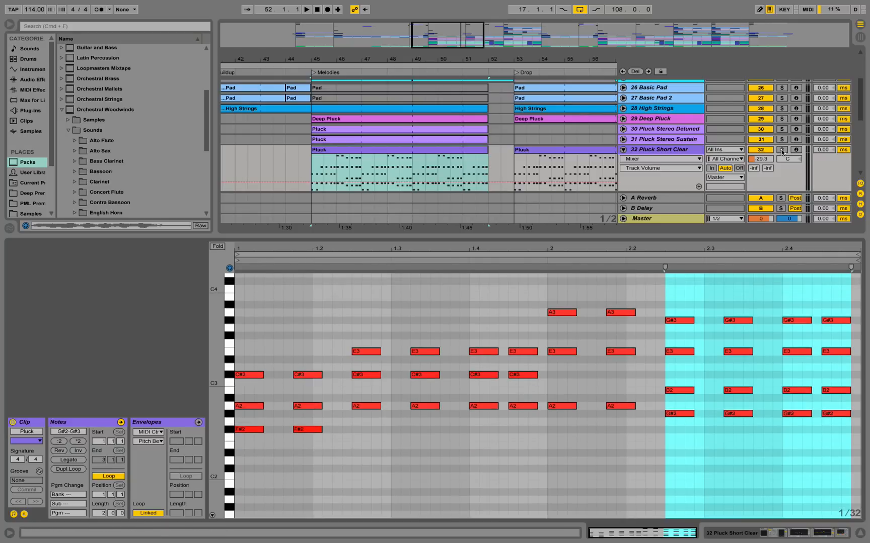
Solo 32 Pluck Short Clear and listen to its chords in the Melodies section.
{"action": "left_click", "coordinate": [781, 150]}
{"action": "key", "text": "space"}
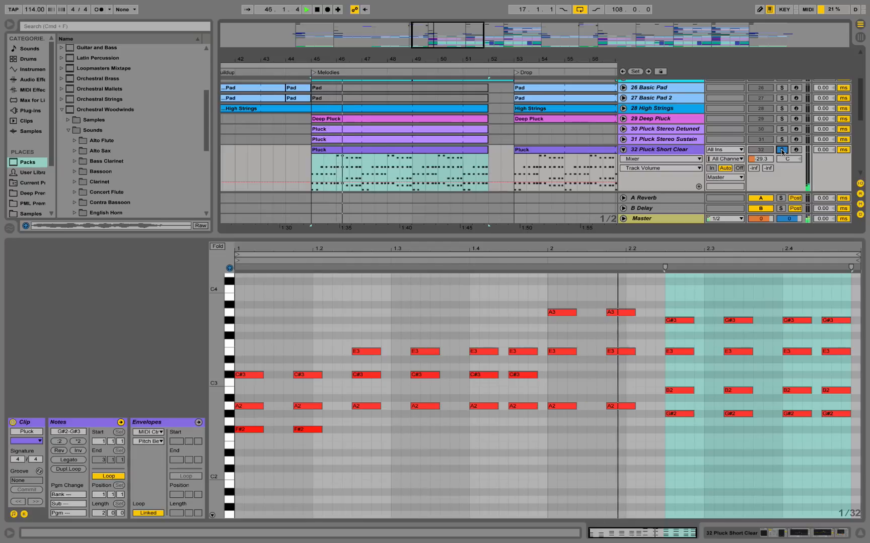
{"action": "left_click", "coordinate": [518, 163]}
{"action": "key", "text": "space"}
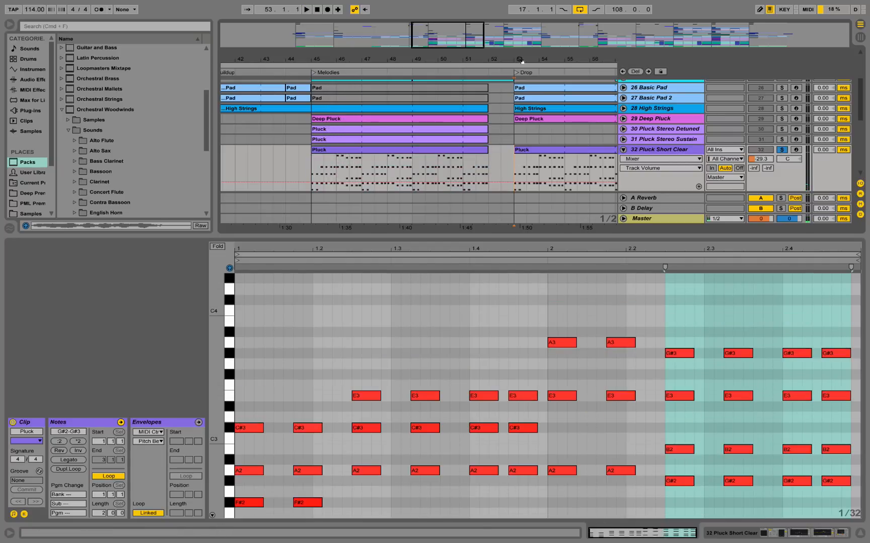
Play the soloed pluck from the Drop at bar 53, examine its notes, and show the track's devices.
{"action": "left_click", "coordinate": [521, 60]}
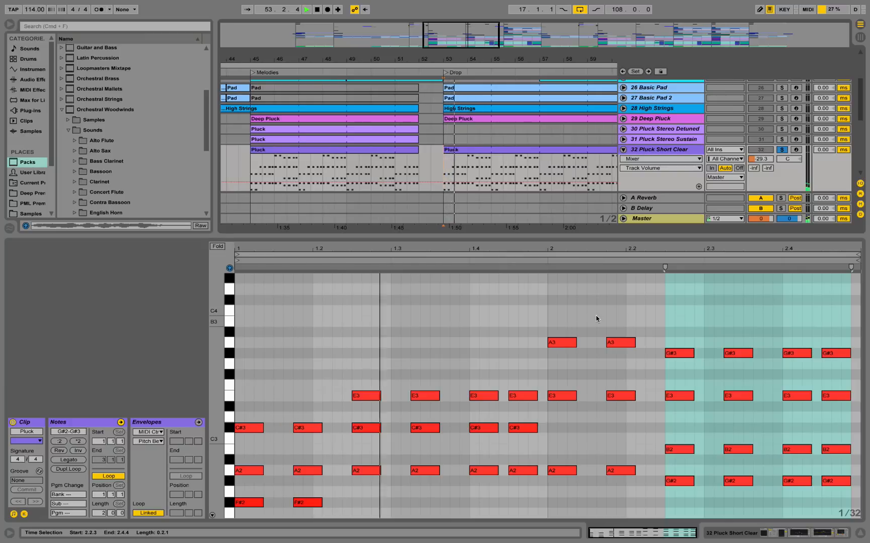
{"action": "scroll", "coordinate": [594, 317], "scroll_direction": "down", "scroll_amount": 3}
{"action": "scroll", "coordinate": [593, 316], "scroll_direction": "up", "scroll_amount": 1}
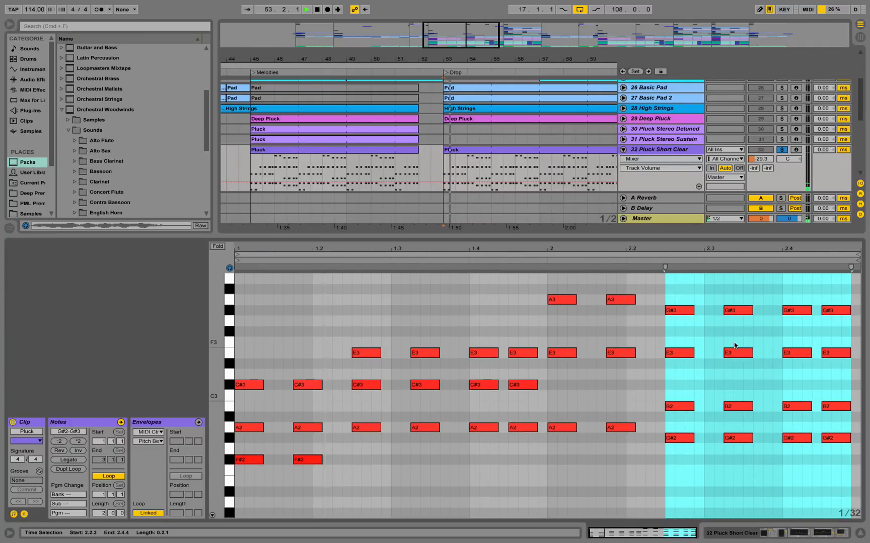
{"action": "double_click", "coordinate": [673, 151]}
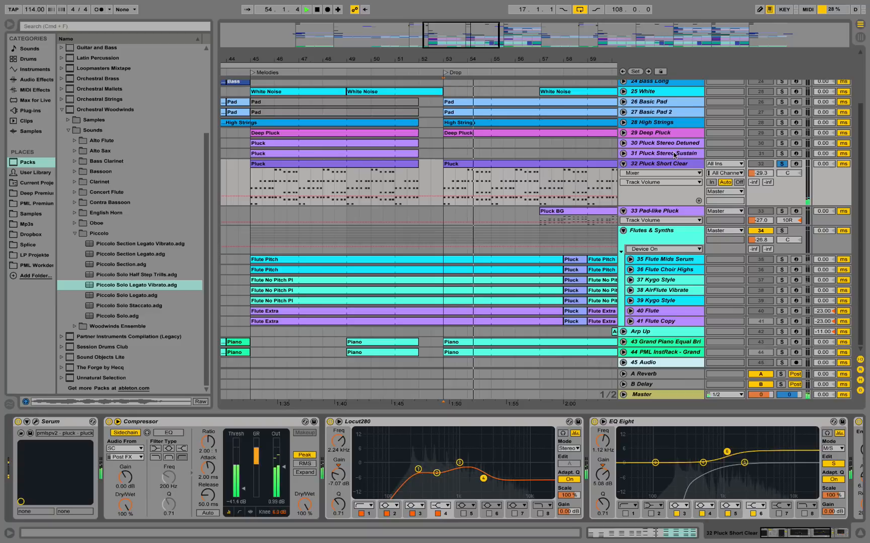
{"action": "key", "text": "space"}
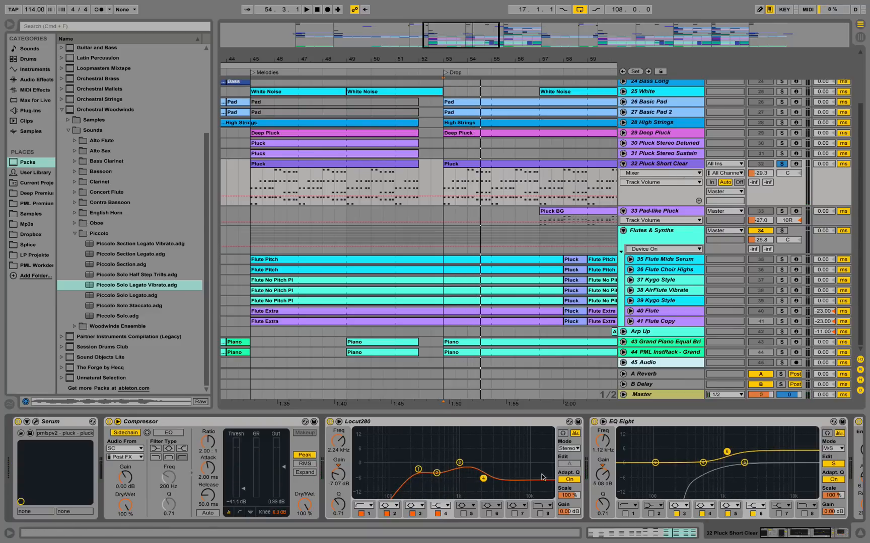
Examine the 32 Pluck Short Clear devices: the EQ Eight mid-channel curve, the Auto Filter frequency automation and the Serum patch.
{"action": "left_click", "coordinate": [833, 464]}
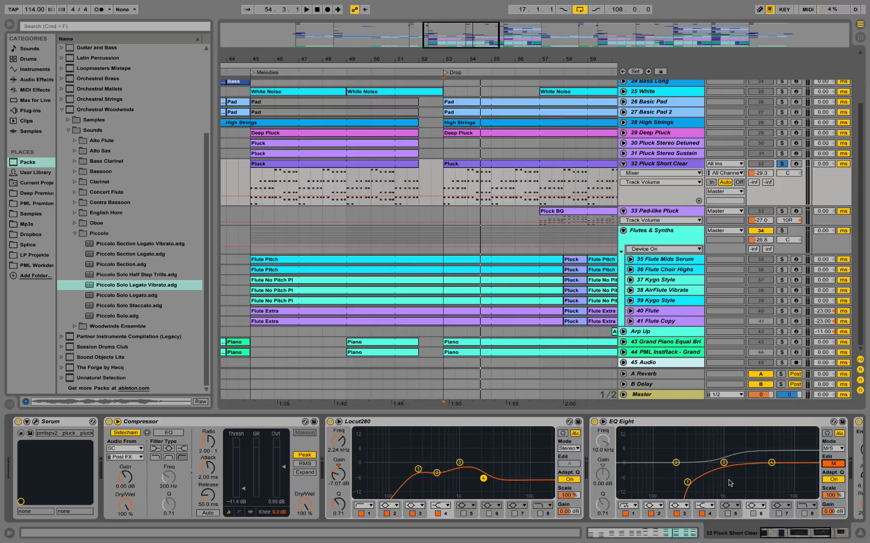
{"action": "left_click_drag", "start_coordinate": [777, 533], "coordinate": [797, 533]}
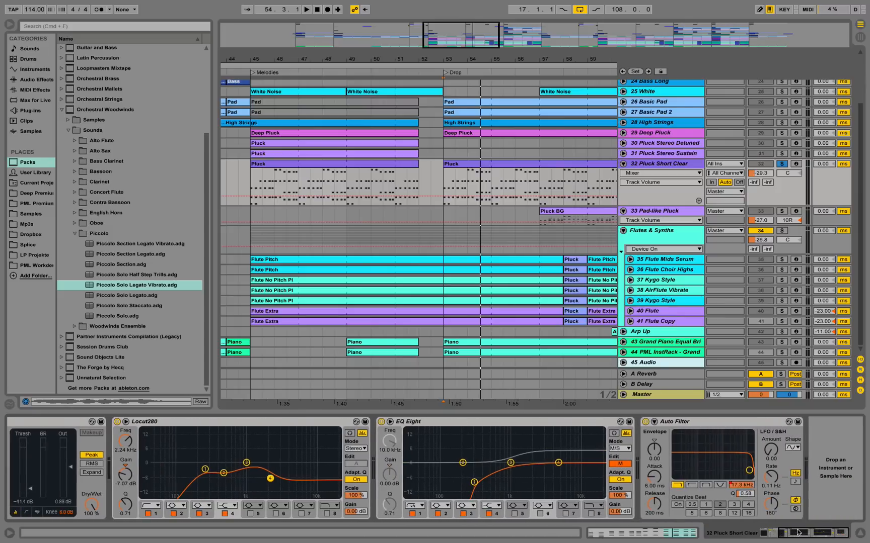
{"action": "left_click", "coordinate": [745, 486]}
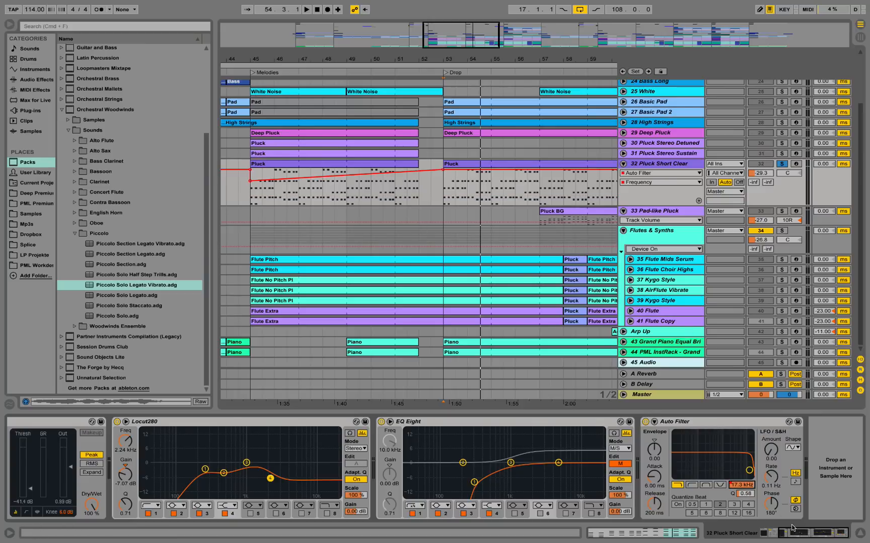
{"action": "left_click_drag", "start_coordinate": [796, 531], "coordinate": [778, 533]}
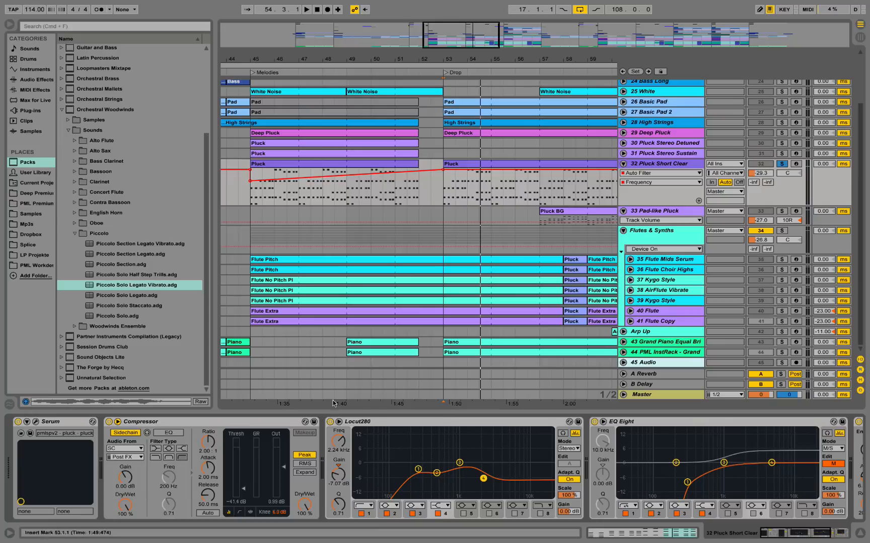
{"action": "left_click", "coordinate": [35, 426]}
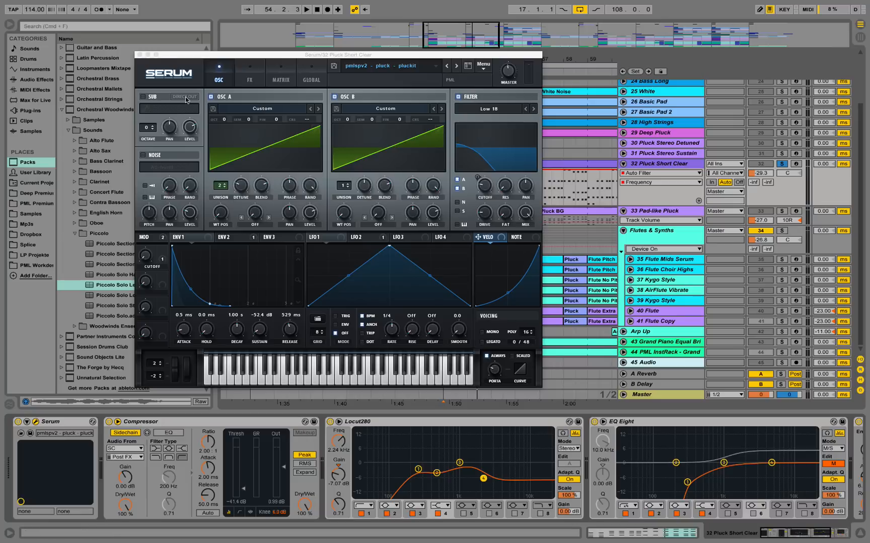
{"action": "left_click", "coordinate": [140, 55]}
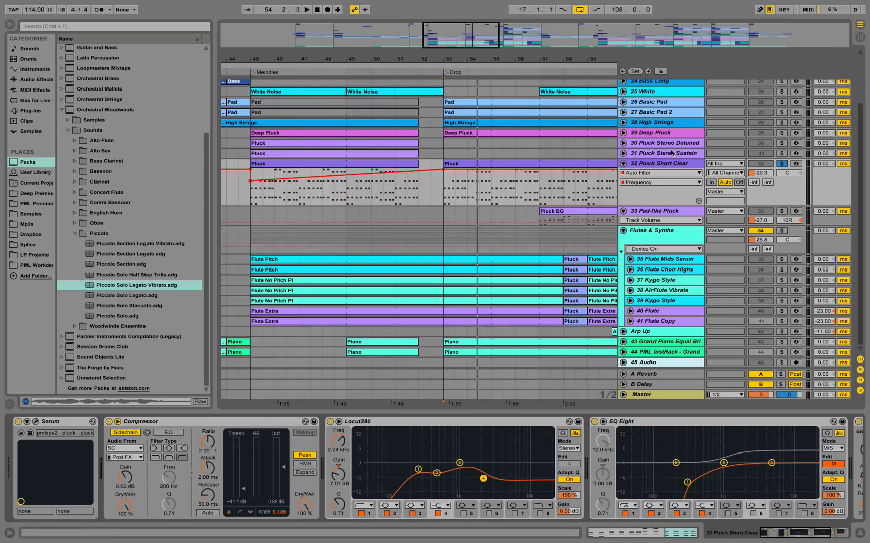
Show the devices of 31 Pluck Stereo Sustain, solo it and play its Pluck clip in the Melodies section.
{"action": "left_click", "coordinate": [669, 156]}
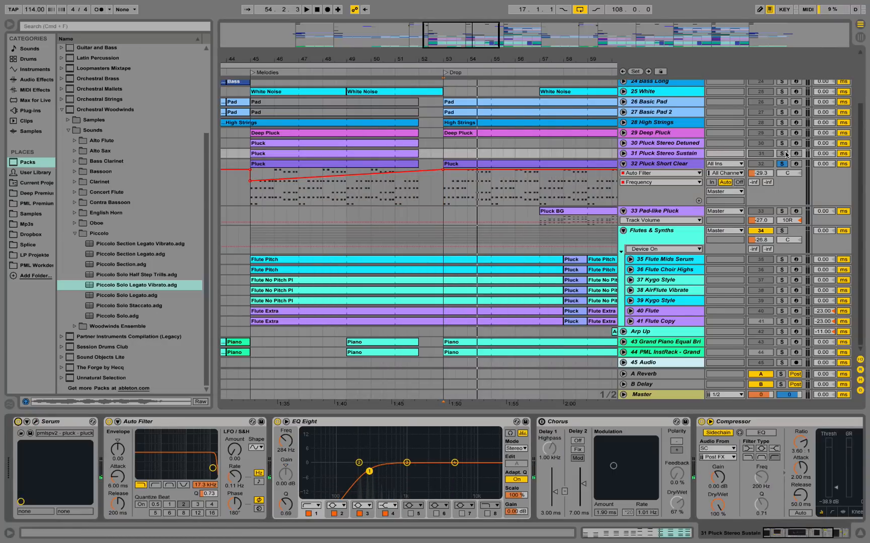
{"action": "left_click", "coordinate": [784, 154]}
{"action": "key", "text": "space"}
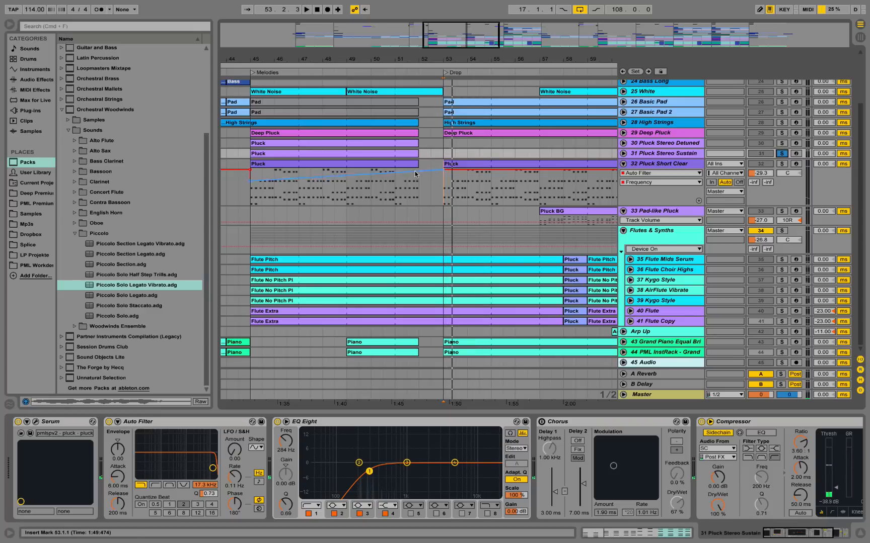
{"action": "left_click", "coordinate": [404, 154]}
{"action": "key", "text": "space"}
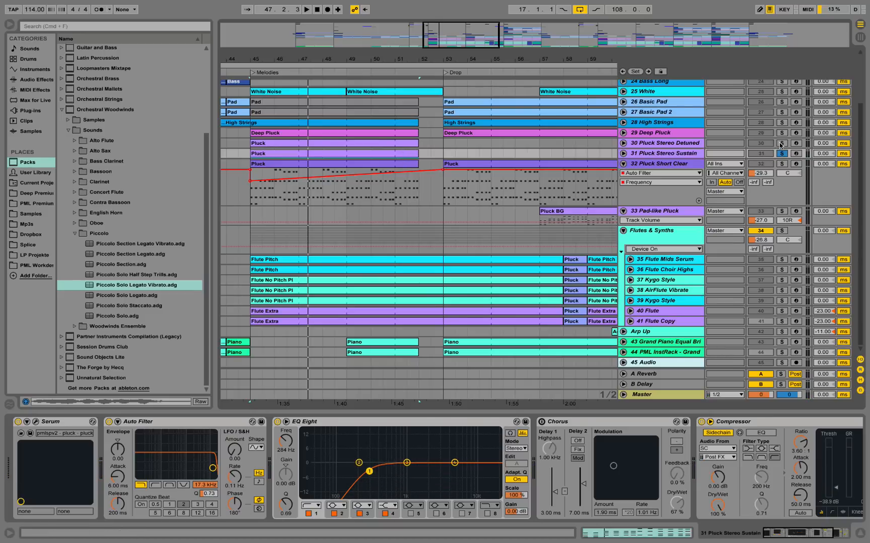
Solo 30 Pluck Stereo Detuned instead, switch its Serum on and listen to it from bar 45.
{"action": "left_click", "coordinate": [781, 143]}
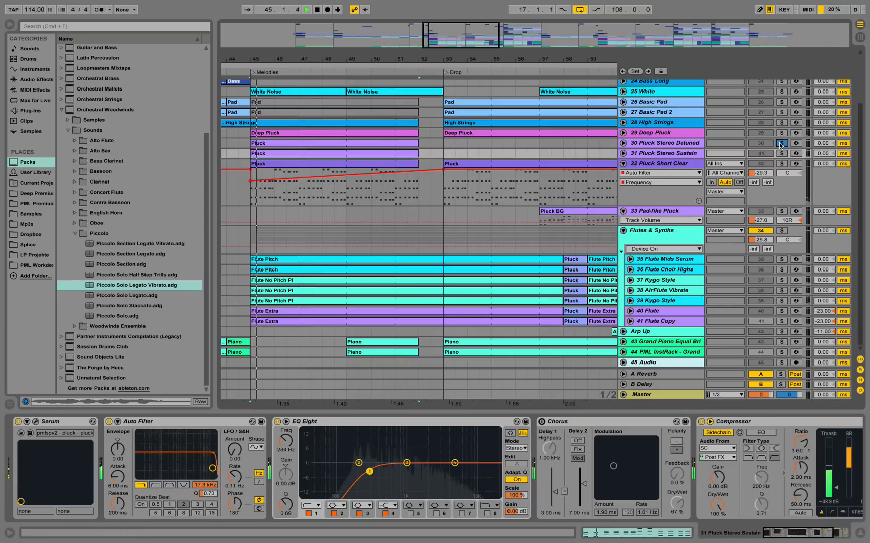
{"action": "left_click", "coordinate": [661, 142]}
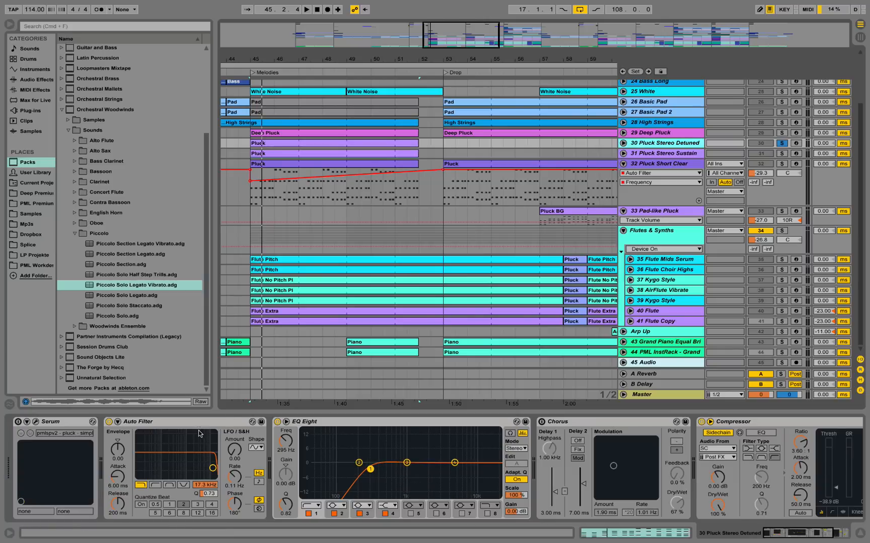
{"action": "left_click", "coordinate": [18, 422]}
{"action": "key", "text": "space"}
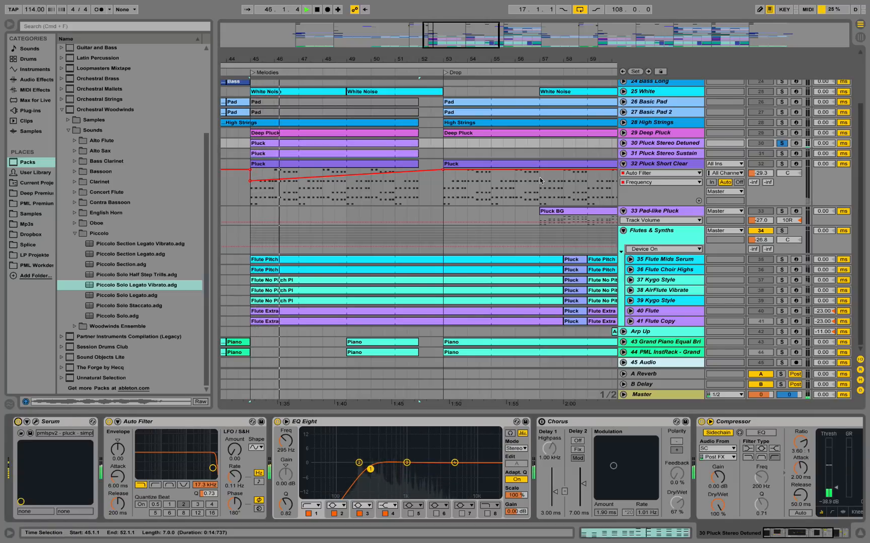
{"action": "key", "text": "space"}
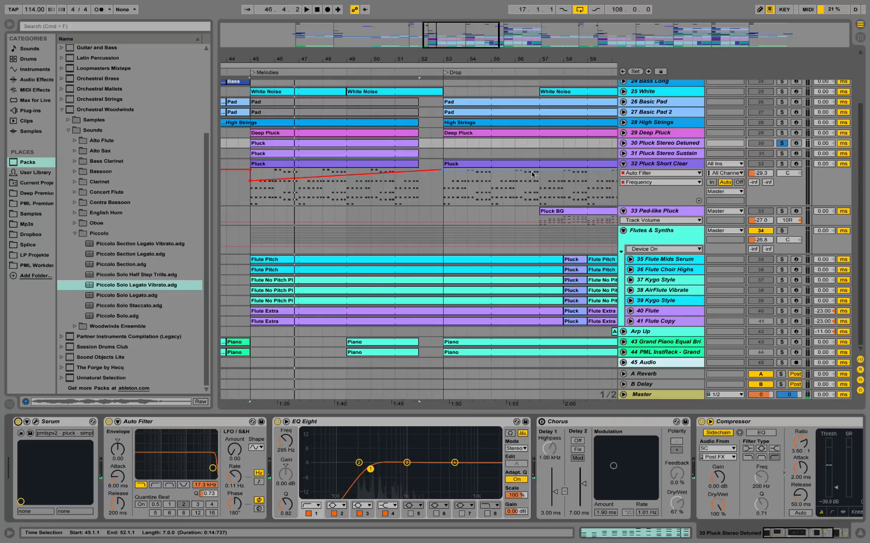
Switch off the Serum instruments on 30 Pluck Stereo Detuned and 31 Pluck Stereo Sustain.
{"action": "left_click", "coordinate": [781, 144]}
{"action": "left_click", "coordinate": [18, 422]}
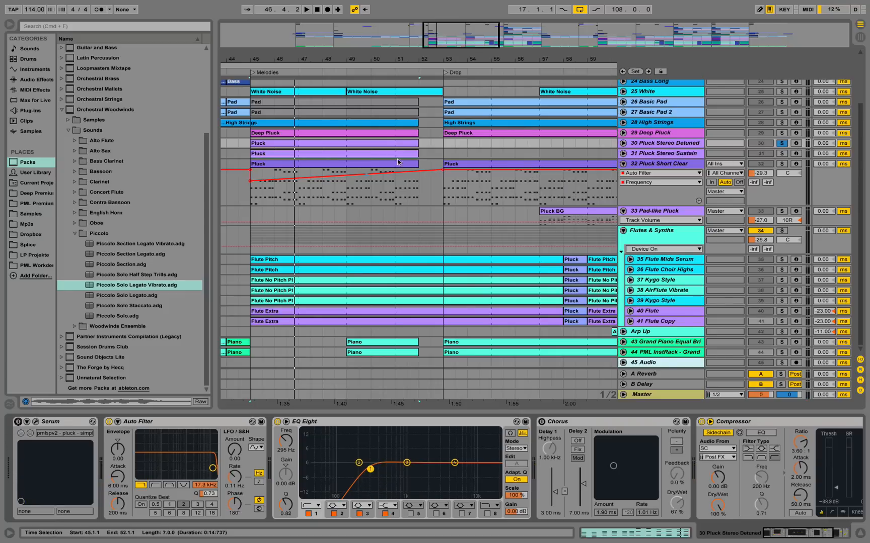
{"action": "left_click", "coordinate": [653, 154]}
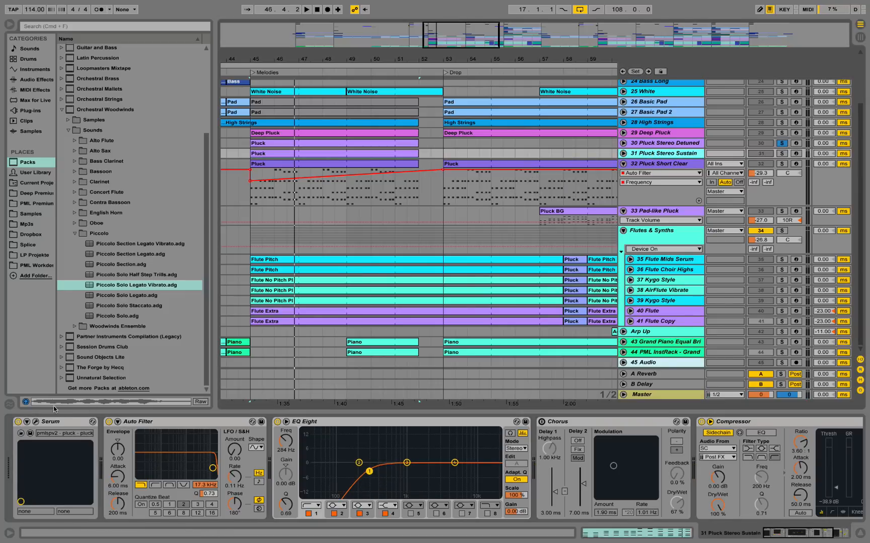
{"action": "left_click", "coordinate": [18, 422]}
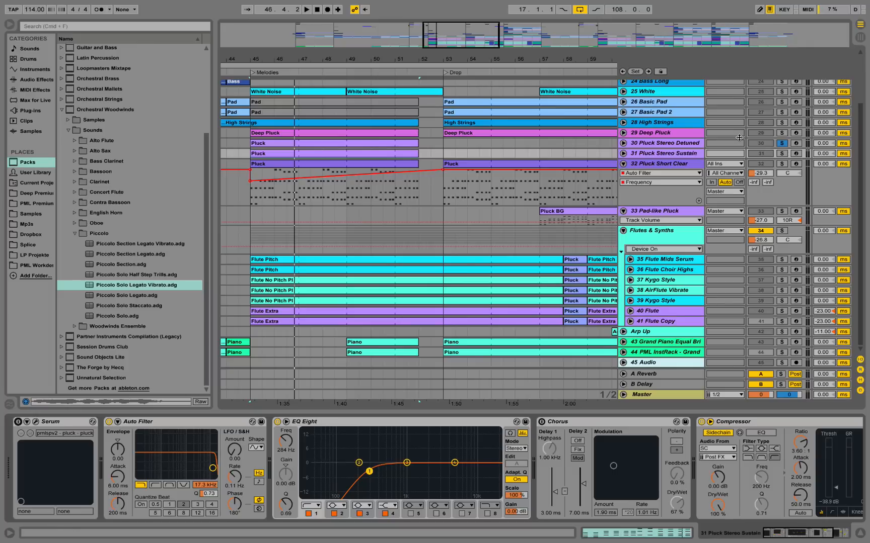
Move the solo to 29 Deep Pluck and show that track's devices.
{"action": "left_click", "coordinate": [781, 143]}
{"action": "left_click", "coordinate": [782, 133]}
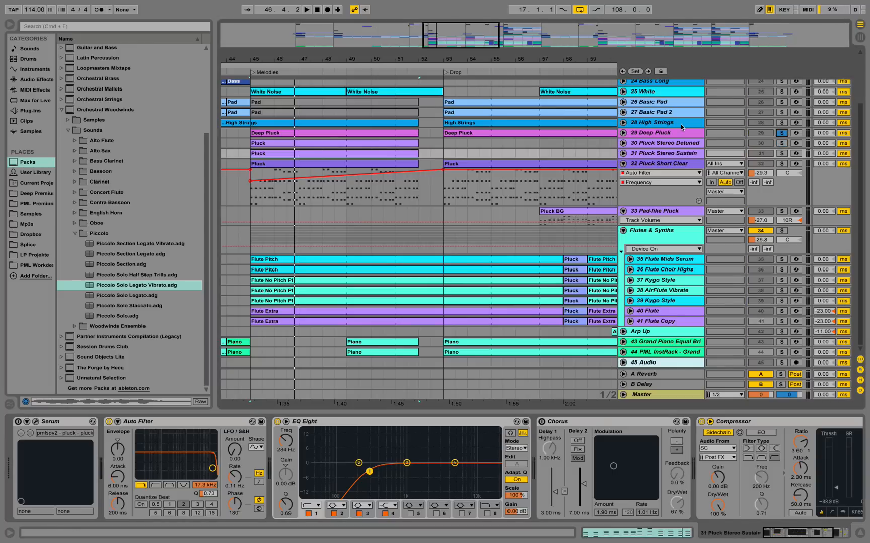
{"action": "left_click", "coordinate": [674, 136]}
{"action": "left_click", "coordinate": [675, 145]}
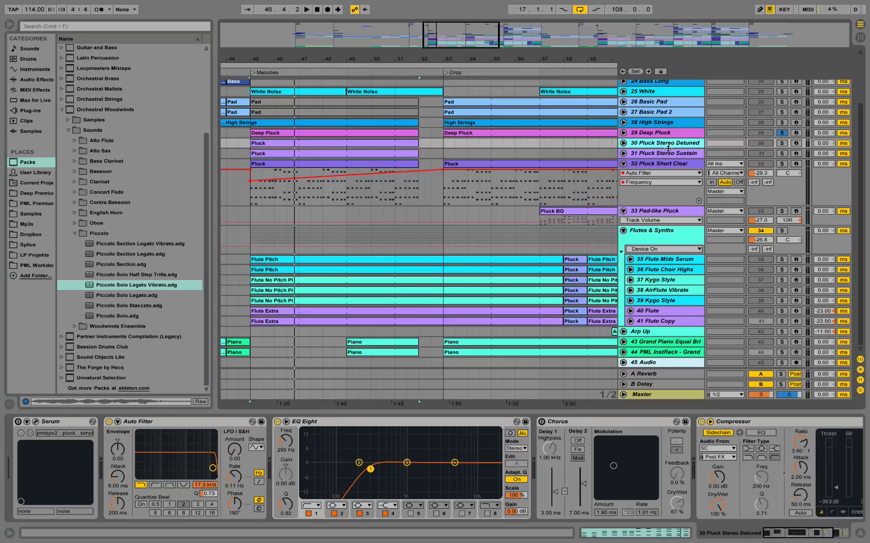
{"action": "left_click", "coordinate": [697, 136]}
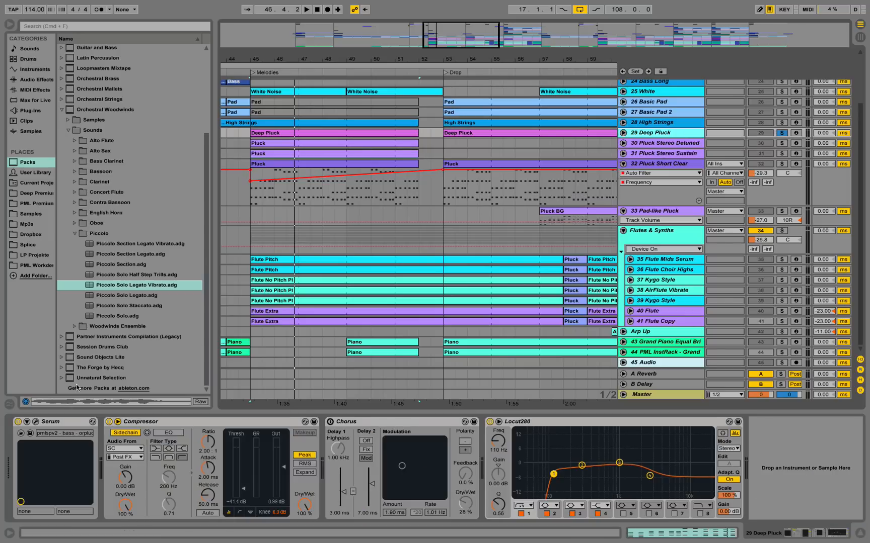
Examine the notes of the Deep Pluck clip in the Melodies section and play it while viewing the devices.
{"action": "double_click", "coordinate": [295, 133]}
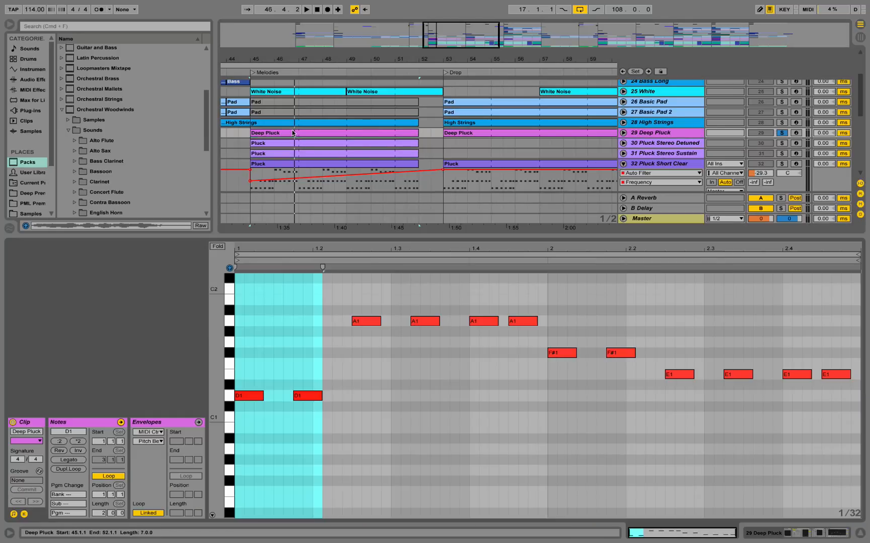
{"action": "left_click", "coordinate": [302, 296]}
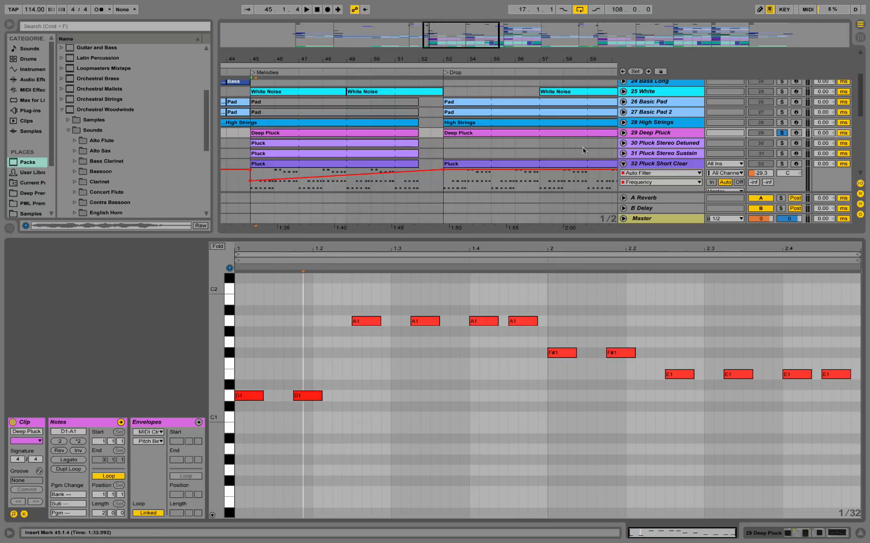
{"action": "left_click", "coordinate": [665, 135]}
{"action": "key", "text": "space"}
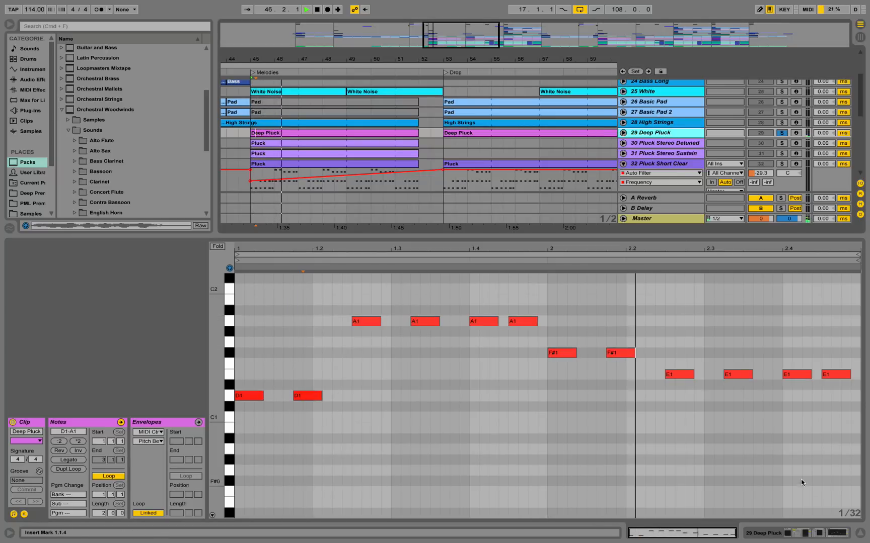
{"action": "key", "text": "shift+Tab"}
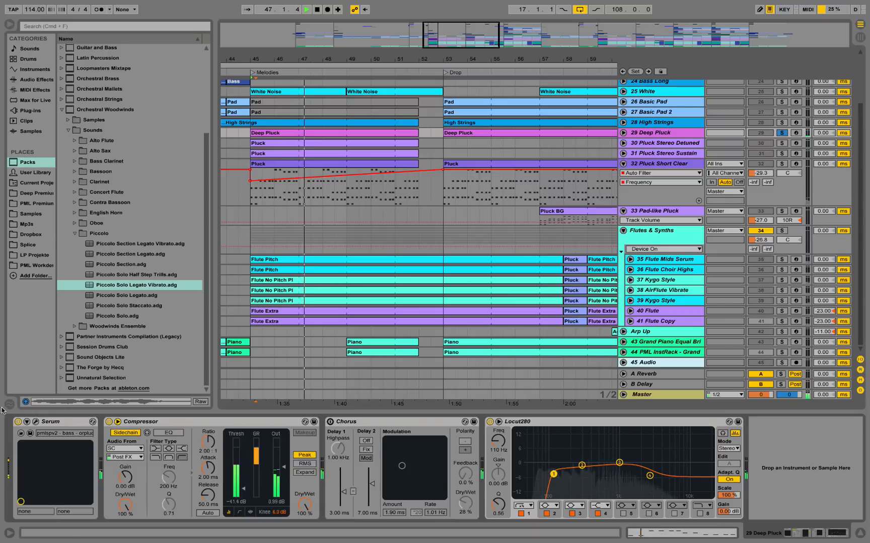
{"action": "key", "text": "space"}
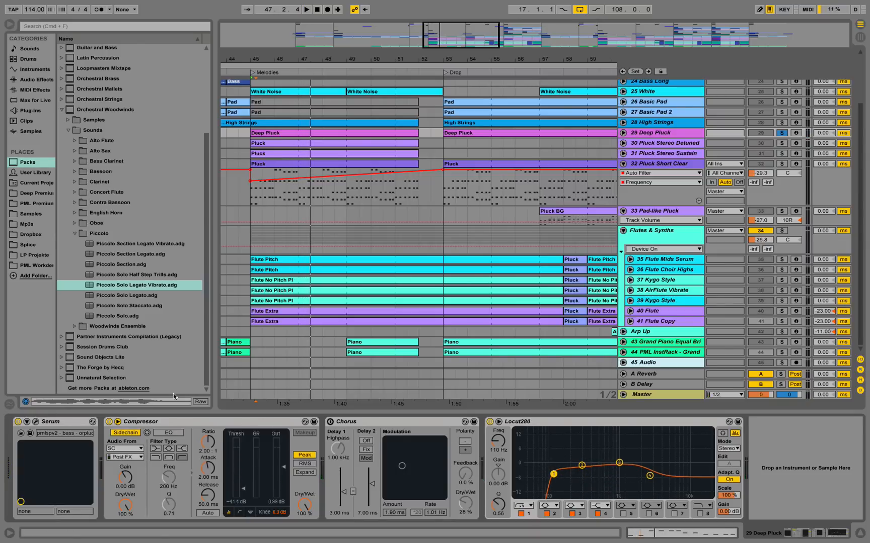
Examine the Serum patch on 29 Deep Pluck during playback, switching the OSC B waveform to its 2D view.
{"action": "left_click", "coordinate": [35, 423]}
{"action": "key", "text": "space"}
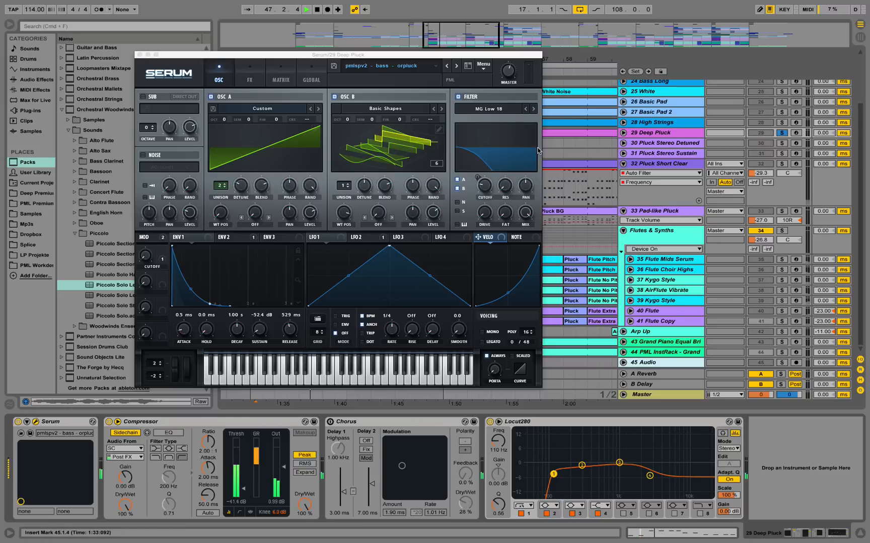
{"action": "left_click", "coordinate": [442, 166]}
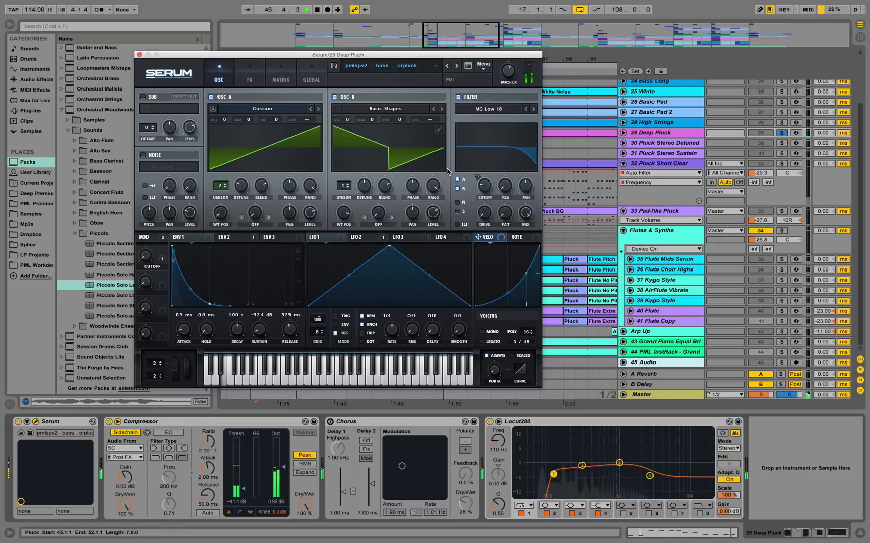
{"action": "left_click", "coordinate": [140, 55]}
{"action": "key", "text": "space"}
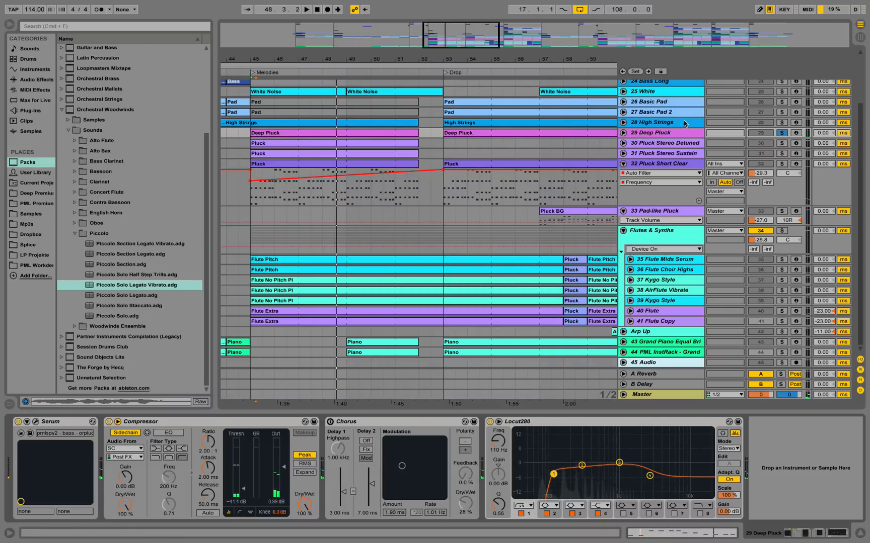
Unfold the 28 High Strings track and select its High Strings clip spanning the Melodies section.
{"action": "left_click", "coordinate": [683, 123]}
{"action": "key", "text": "minus"}
{"action": "key", "text": "minus"}
{"action": "key", "text": "minus"}
{"action": "key", "text": "minus"}
{"action": "key", "text": "minus"}
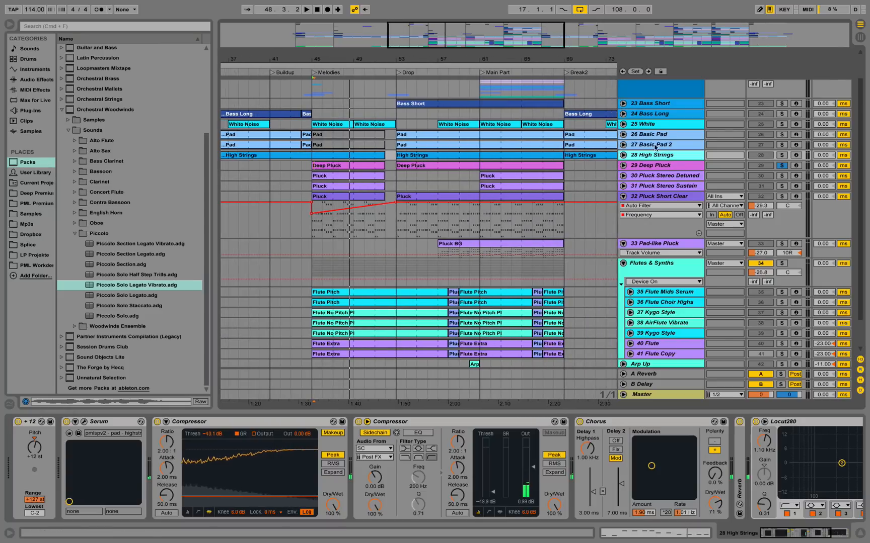
{"action": "left_click", "coordinate": [624, 156]}
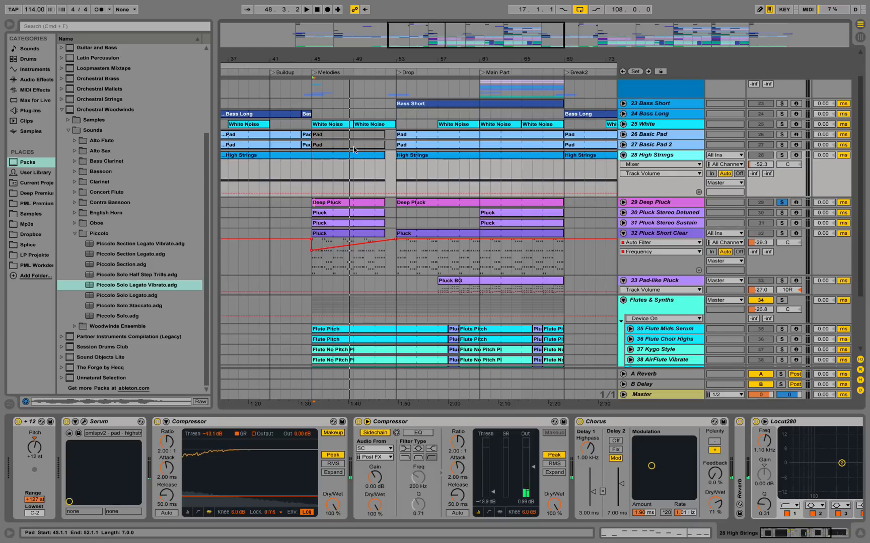
{"action": "left_click", "coordinate": [625, 182]}
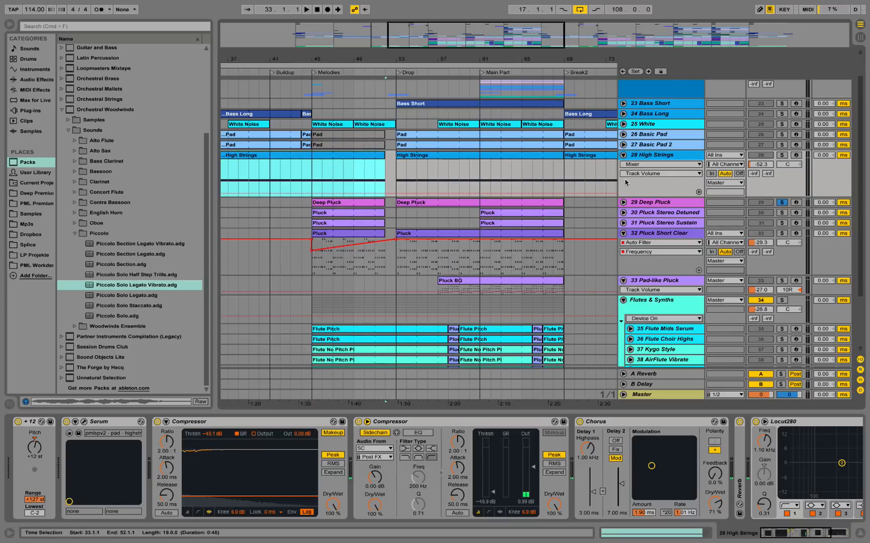
Solo 28 High Strings and play it from bar 45.
{"action": "left_click", "coordinate": [785, 157]}
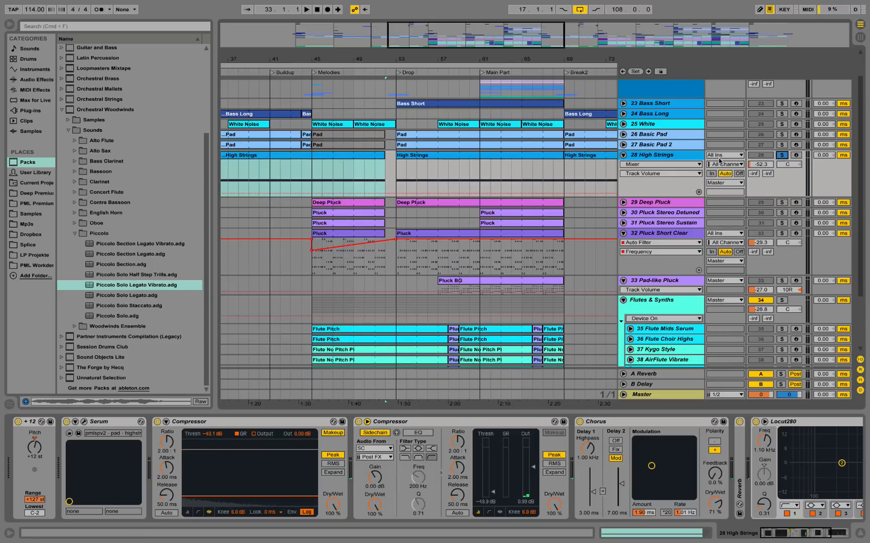
{"action": "left_click", "coordinate": [312, 167]}
{"action": "key", "text": "space"}
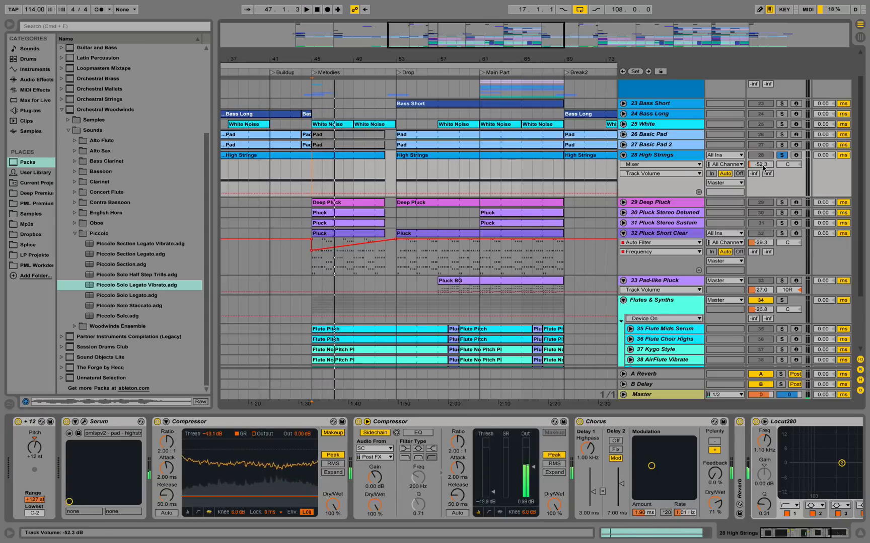
Raise the 28 High Strings volume to -36.6 dB for listening from bar 45, and return it to -52.3 dB.
{"action": "left_click_drag", "start_coordinate": [762, 164], "coordinate": [761, 157]}
{"action": "key", "text": "space"}
{"action": "key", "text": "space"}
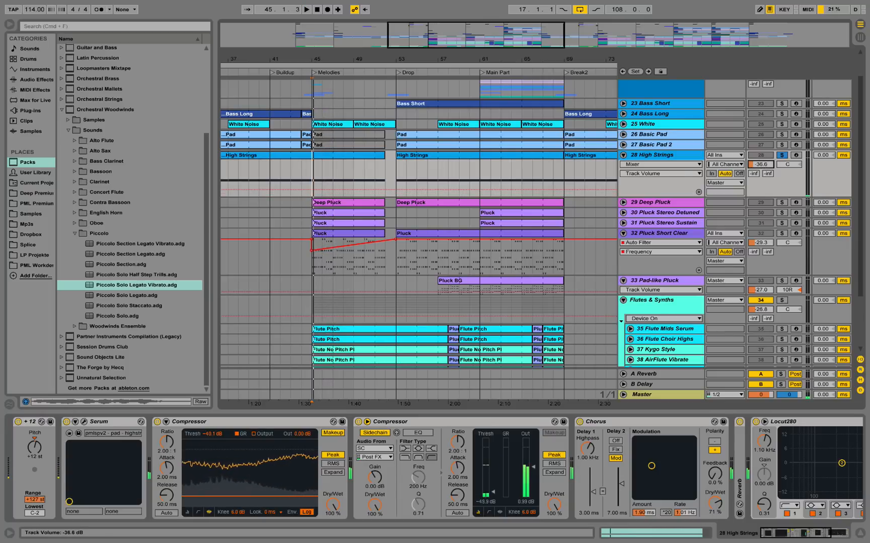
{"action": "key", "text": "space"}
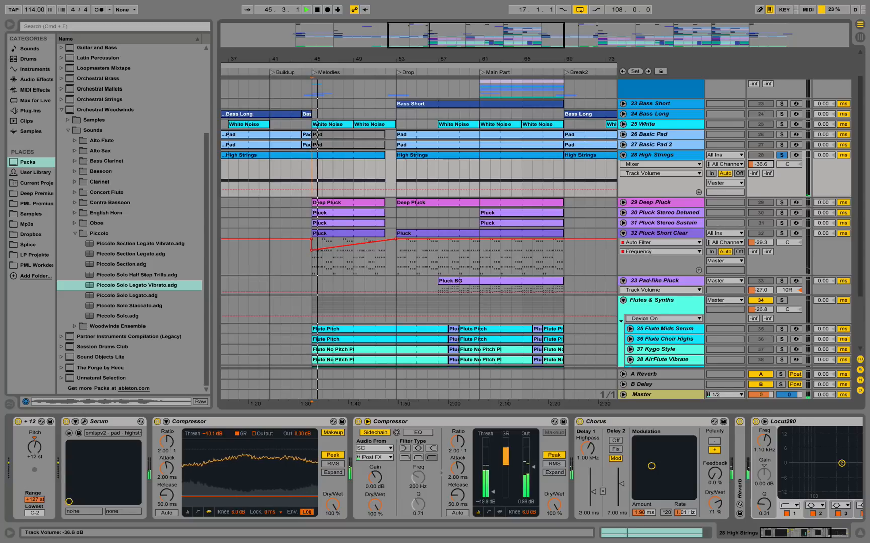
{"action": "key", "text": "space"}
{"action": "left_click_drag", "start_coordinate": [763, 164], "coordinate": [763, 172]}
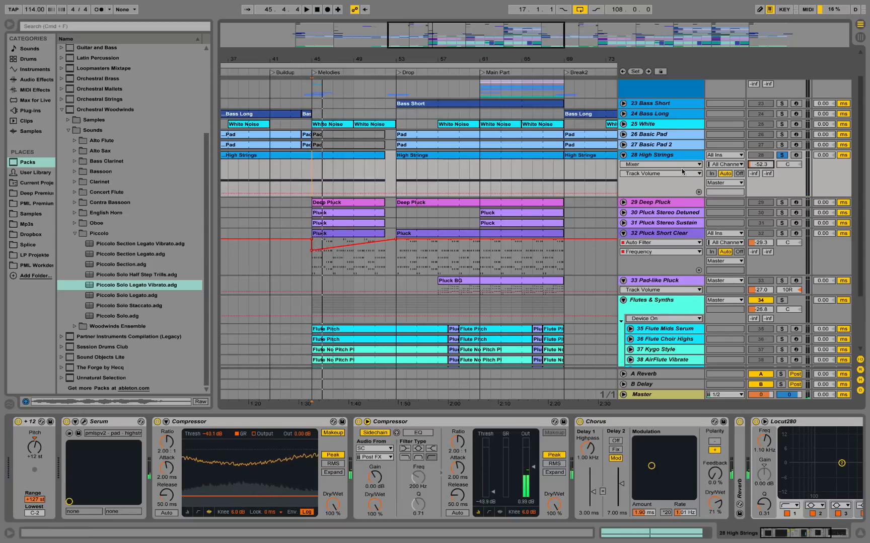
Solo 27 Basic Pad 2 and play it from bar 53, the start of the Drop section.
{"action": "scroll", "coordinate": [571, 214], "scroll_direction": "up", "scroll_amount": 1}
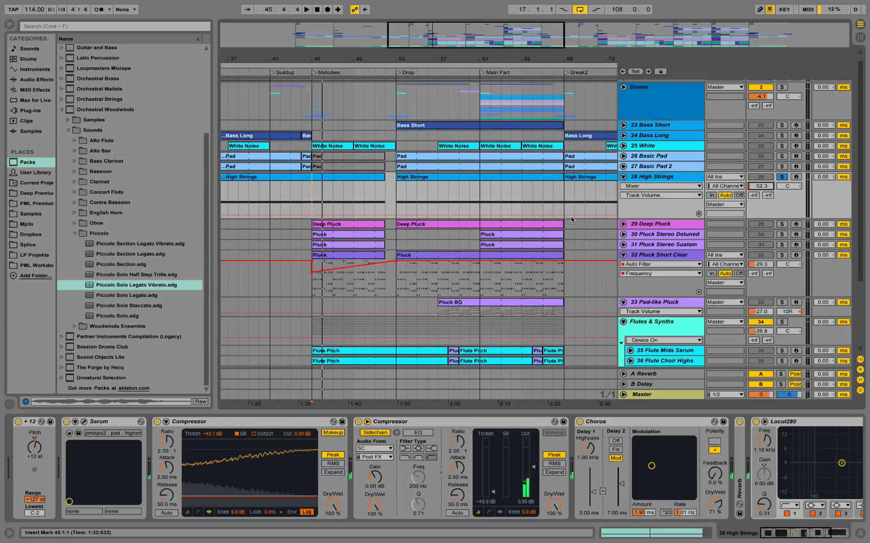
{"action": "left_click", "coordinate": [662, 167]}
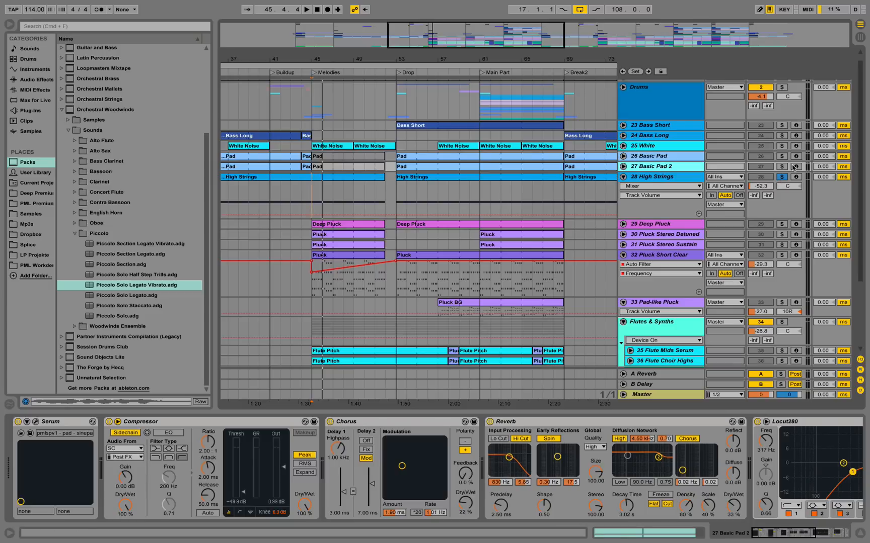
{"action": "left_click", "coordinate": [781, 166]}
{"action": "left_click", "coordinate": [396, 171]}
{"action": "key", "text": "space"}
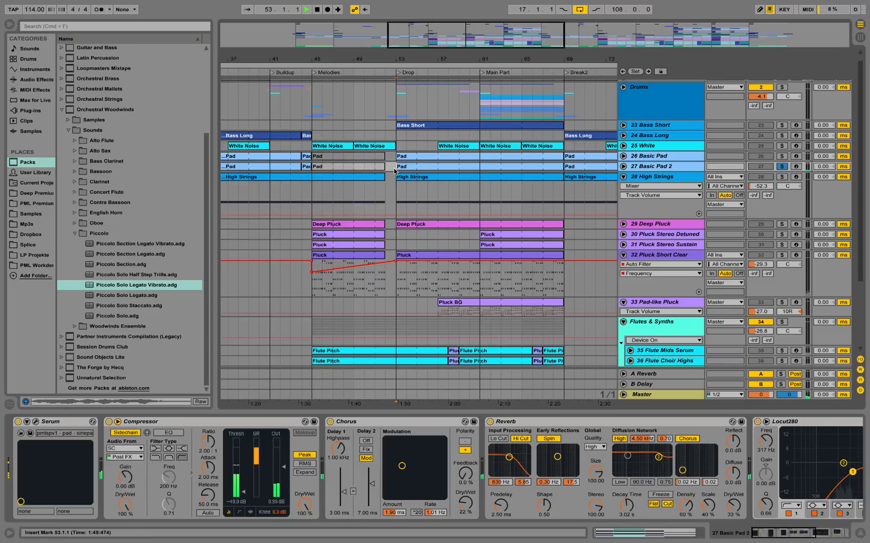
Open the Drop section's Pad clip on 27 Basic Pad 2 and examine its chord notes during playback.
{"action": "double_click", "coordinate": [445, 177]}
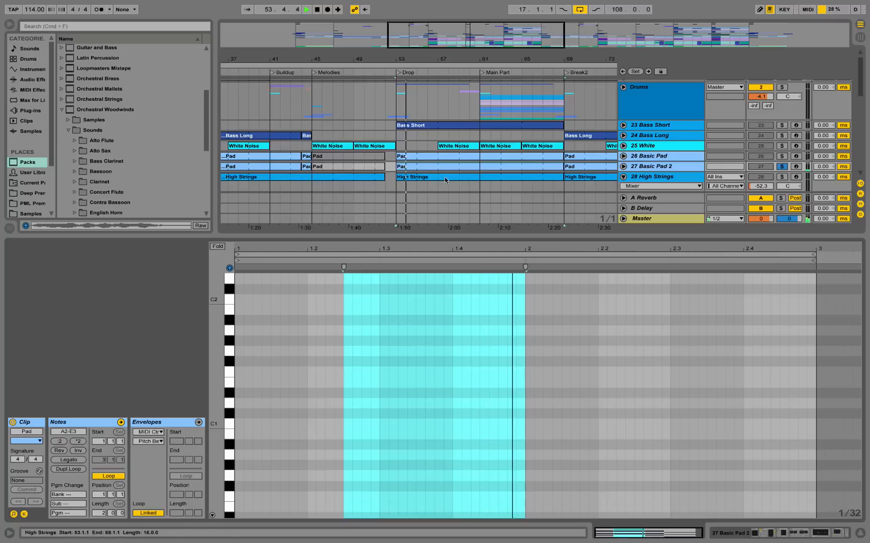
{"action": "scroll", "coordinate": [454, 349], "scroll_direction": "up", "scroll_amount": 8}
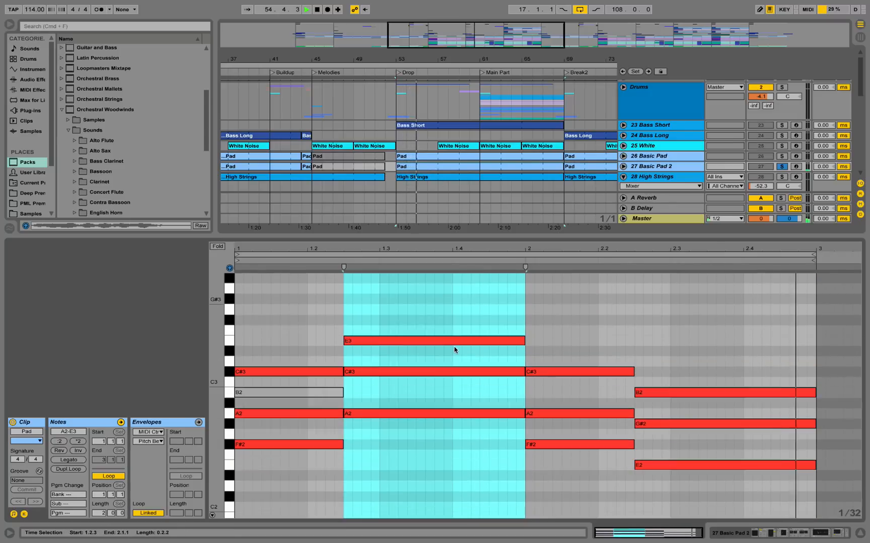
{"action": "scroll", "coordinate": [454, 349], "scroll_direction": "up", "scroll_amount": 1}
{"action": "left_click", "coordinate": [495, 331]}
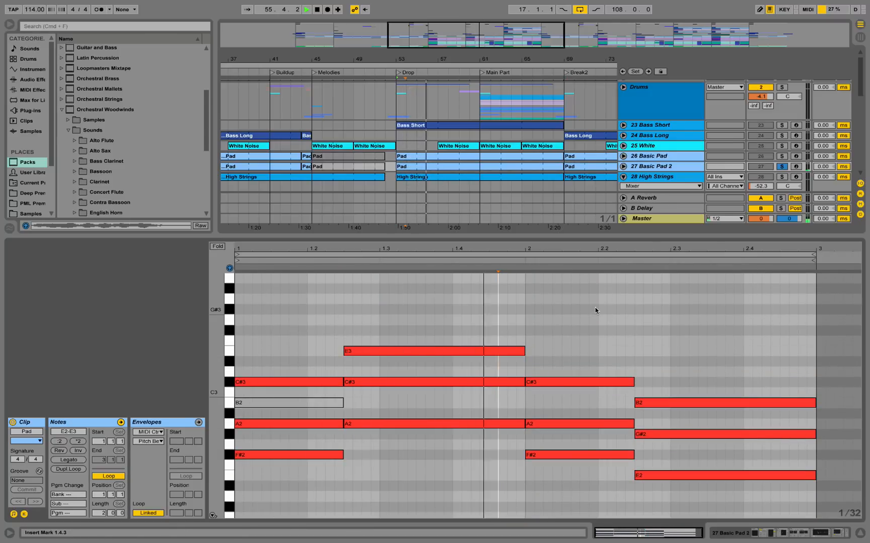
Examine the Serum patch on 27 Basic Pad 2, checking its filter cutoff during playback.
{"action": "left_click", "coordinate": [673, 168]}
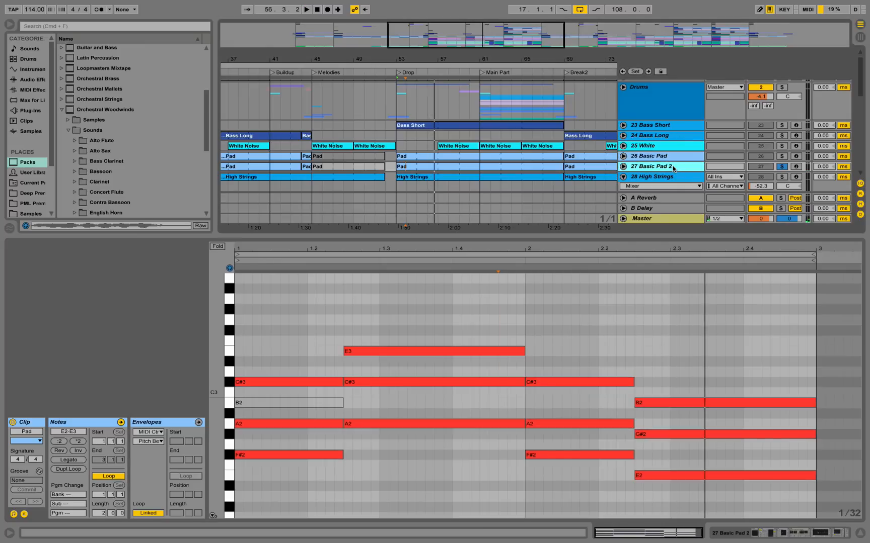
{"action": "left_click", "coordinate": [765, 535]}
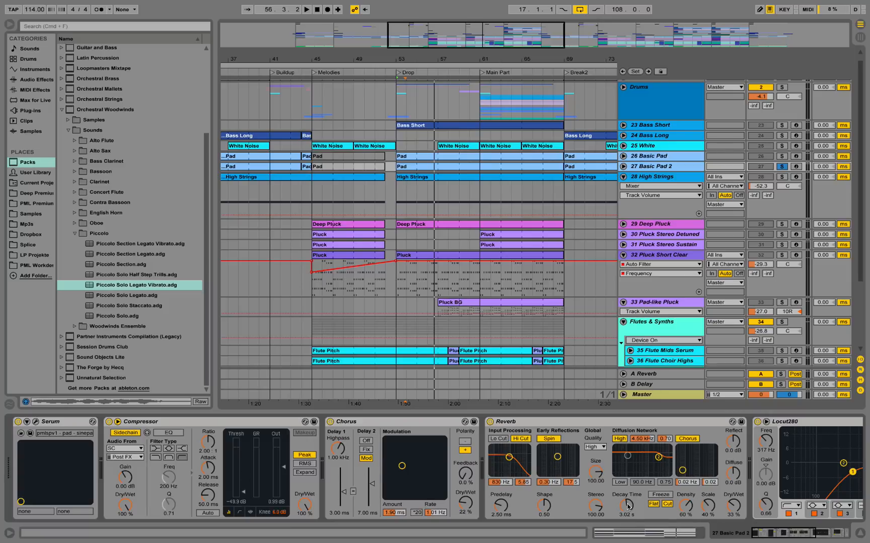
{"action": "left_click_drag", "start_coordinate": [793, 536], "coordinate": [763, 532]}
{"action": "left_click", "coordinate": [36, 423]}
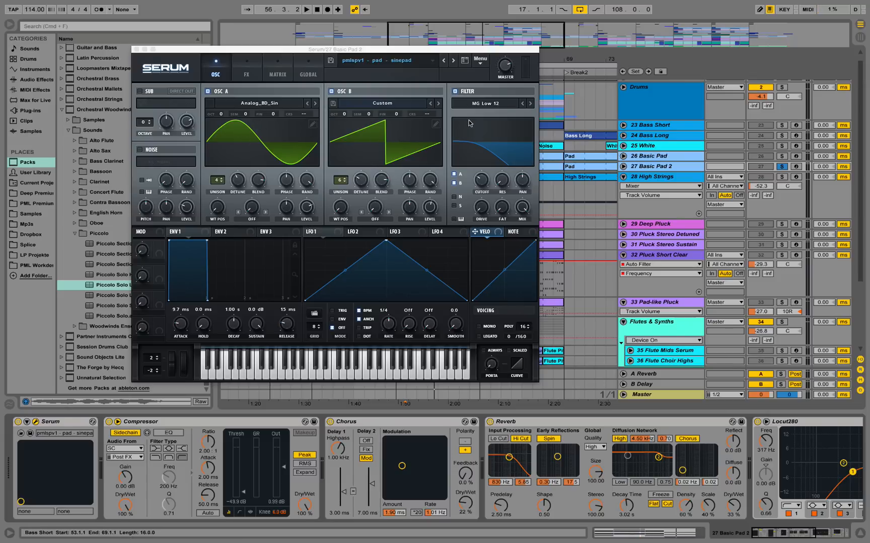
{"action": "left_click", "coordinate": [486, 183]}
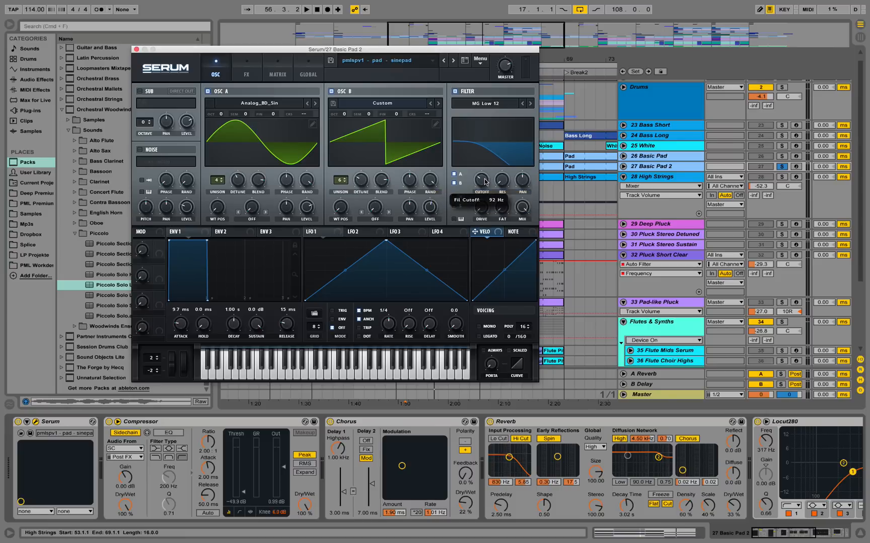
{"action": "key", "text": "space"}
{"action": "mouse_move", "coordinate": [484, 179]}
{"action": "left_mouse_down"}
{"action": "mouse_move", "coordinate": [495, 135]}
{"action": "mouse_move", "coordinate": [487, 179]}
{"action": "left_mouse_up"}
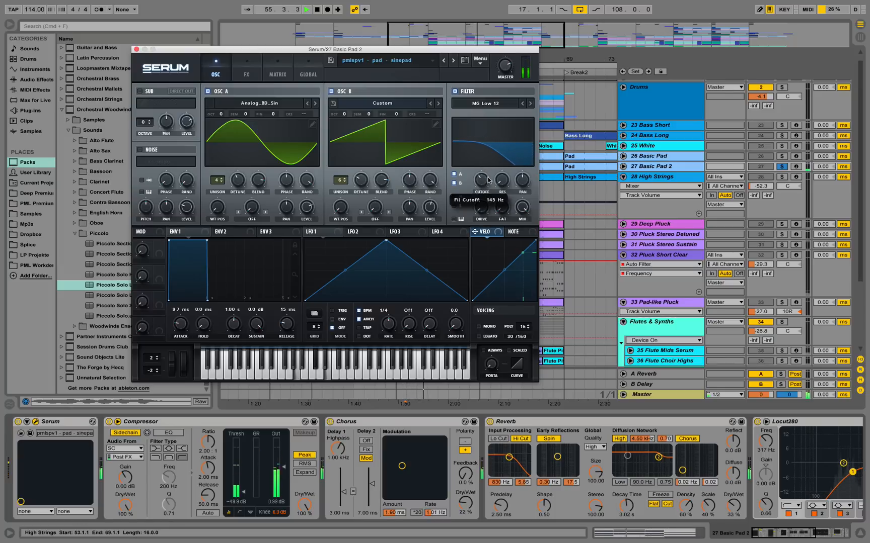
{"action": "left_click", "coordinate": [135, 49]}
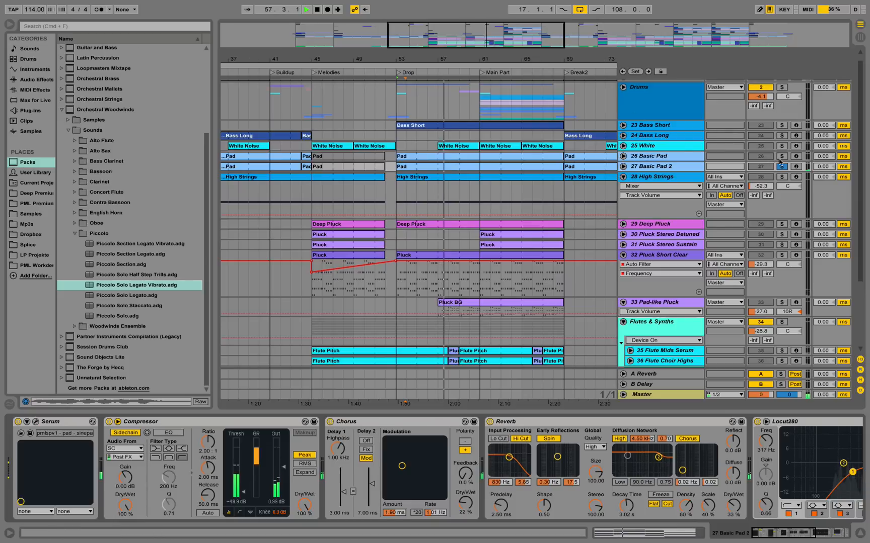
Solo 26 Basic Pad during playback and examine its device chain from the Serum instrument onward.
{"action": "left_click", "coordinate": [781, 156]}
{"action": "left_click", "coordinate": [644, 159]}
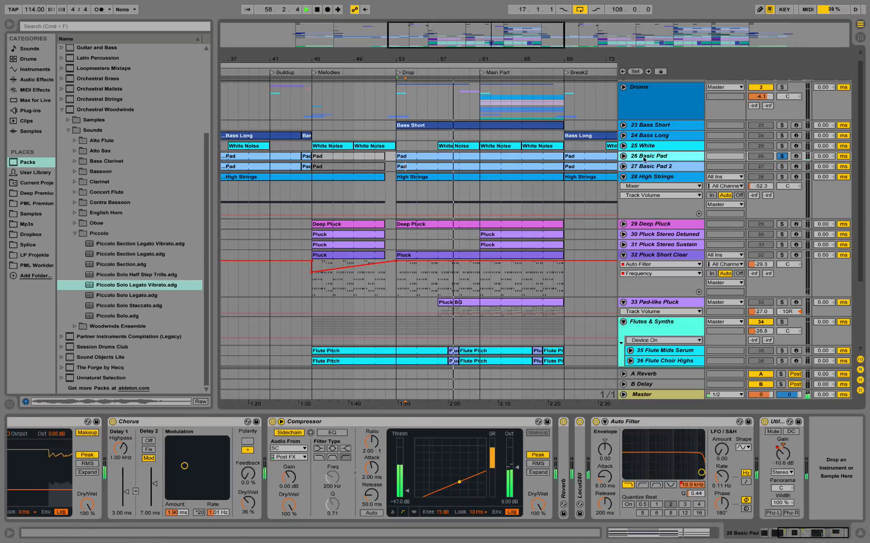
{"action": "key", "text": "space"}
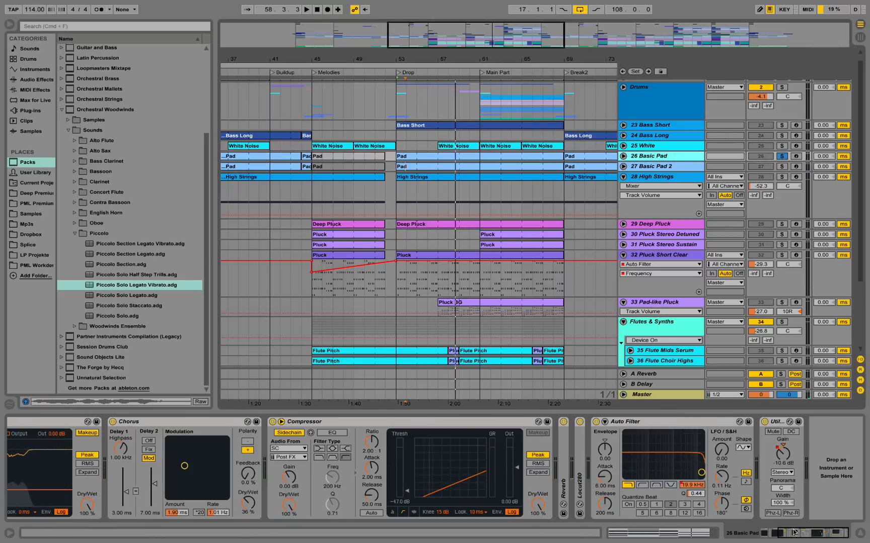
{"action": "left_click_drag", "start_coordinate": [793, 533], "coordinate": [775, 532]}
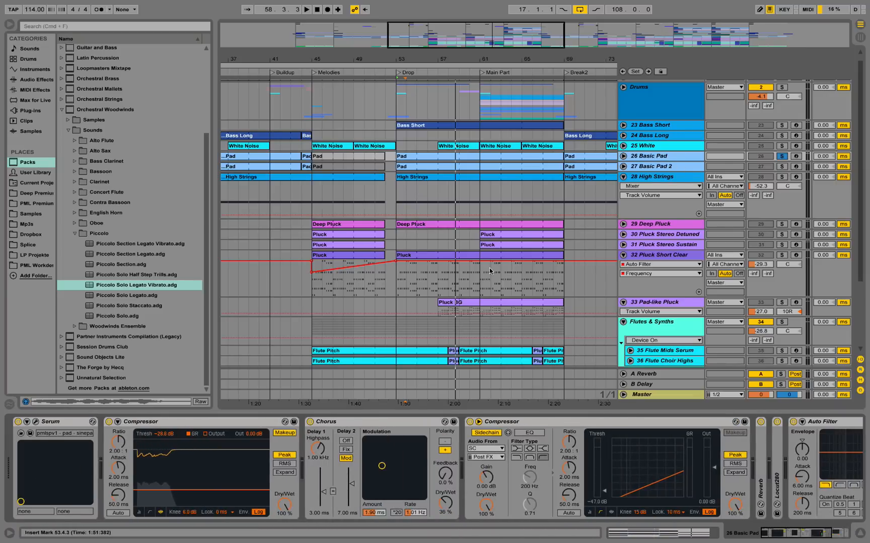
Examine the notes of the Drop section's Pad clip on 26 Basic Pad while playing from bar 53.
{"action": "double_click", "coordinate": [422, 156]}
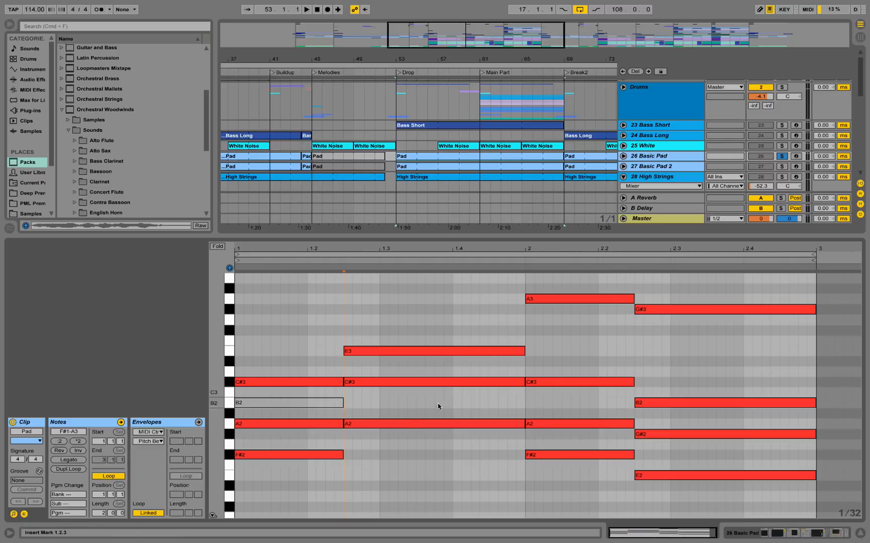
{"action": "key", "text": "space"}
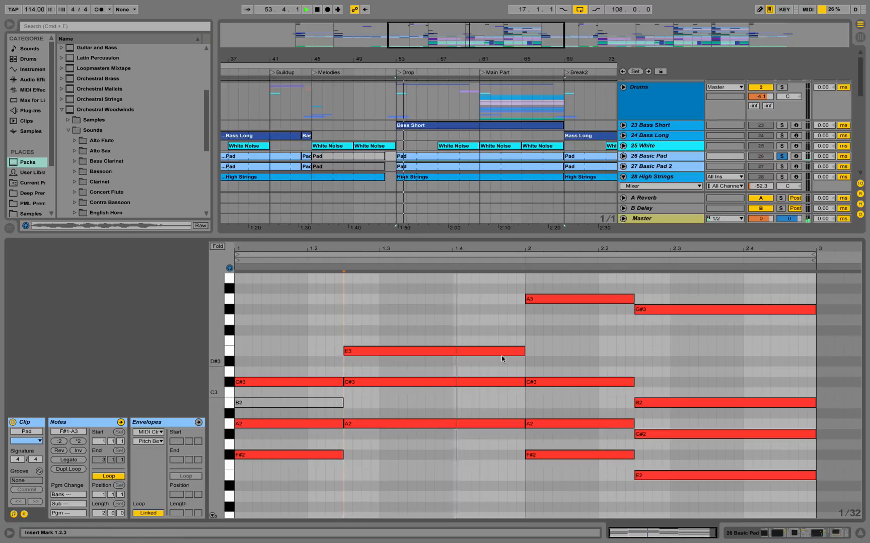
{"action": "left_click", "coordinate": [755, 535]}
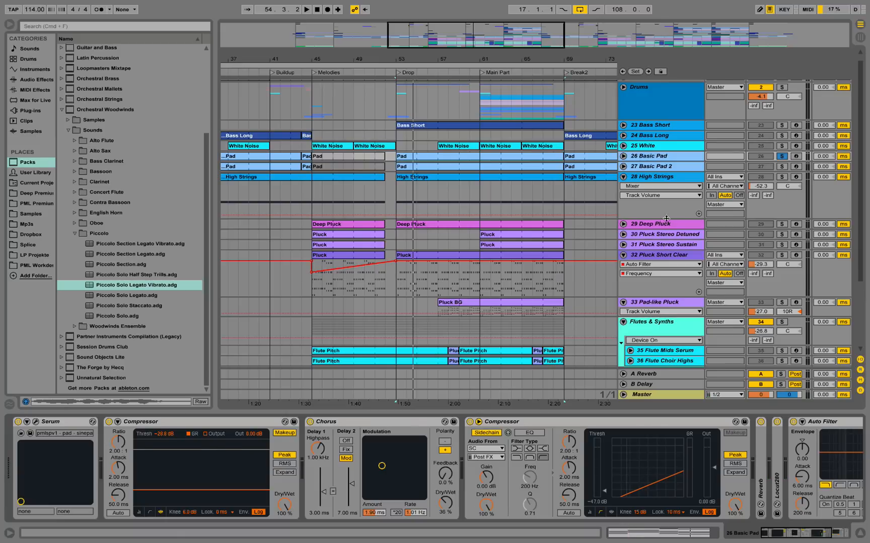
Compare the device chains of 27 Basic Pad 2 and 26 Basic Pad, and play 26 Basic Pad briefly.
{"action": "left_click", "coordinate": [671, 170]}
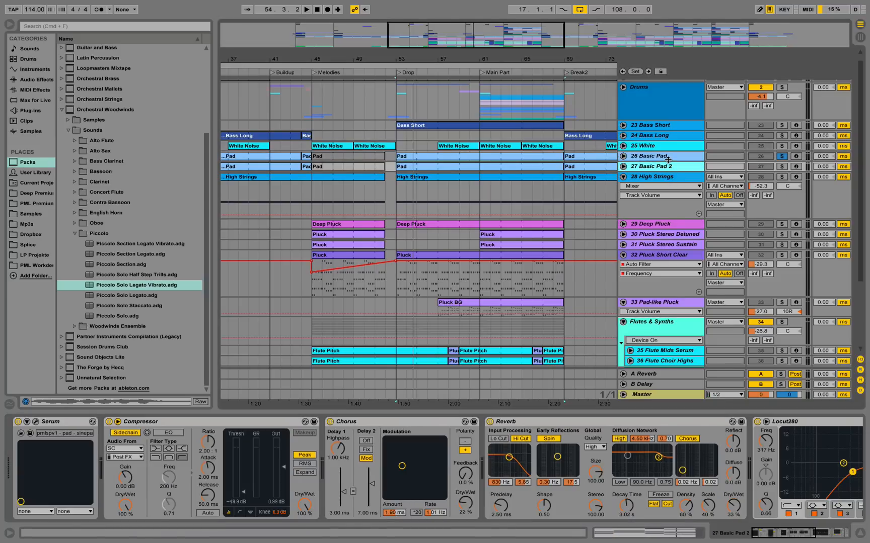
{"action": "left_click", "coordinate": [655, 157]}
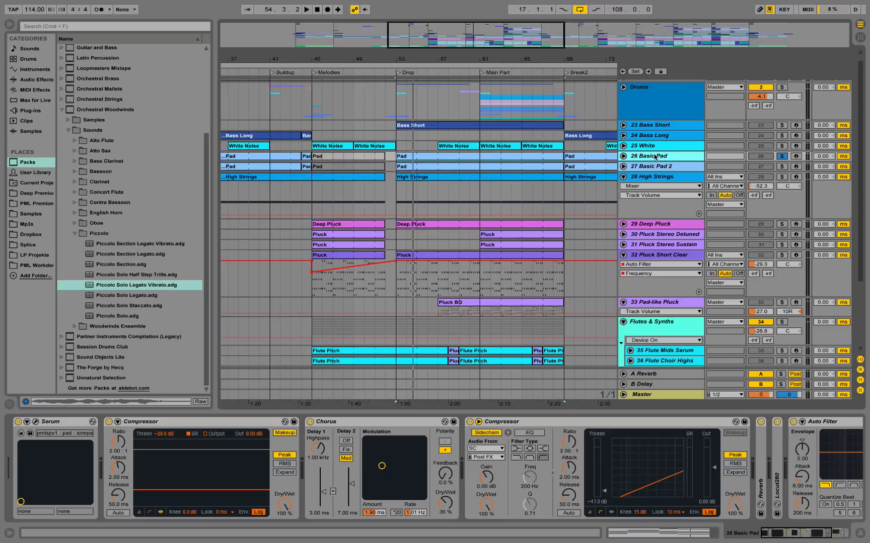
{"action": "key", "text": "space"}
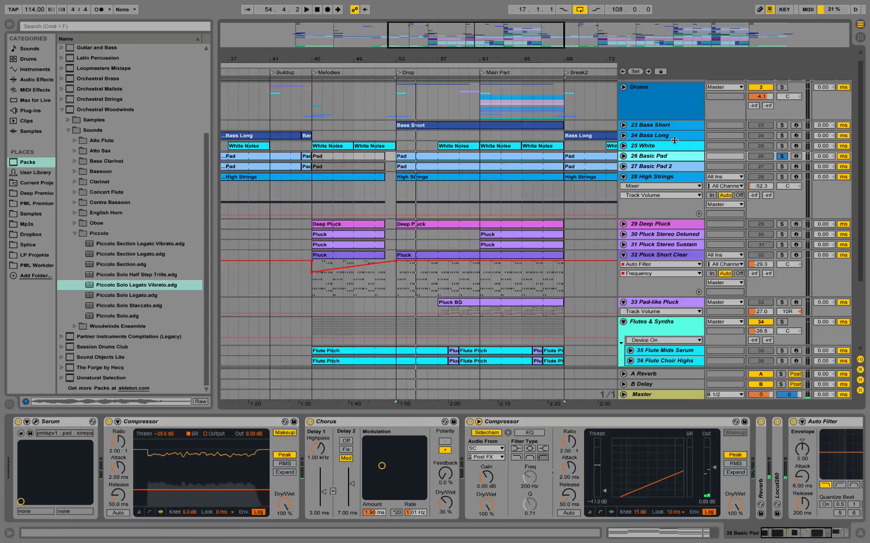
Solo 25 White, unfold the track and place the insert marker at bar 57.
{"action": "left_click", "coordinate": [671, 147]}
{"action": "left_click", "coordinate": [781, 146]}
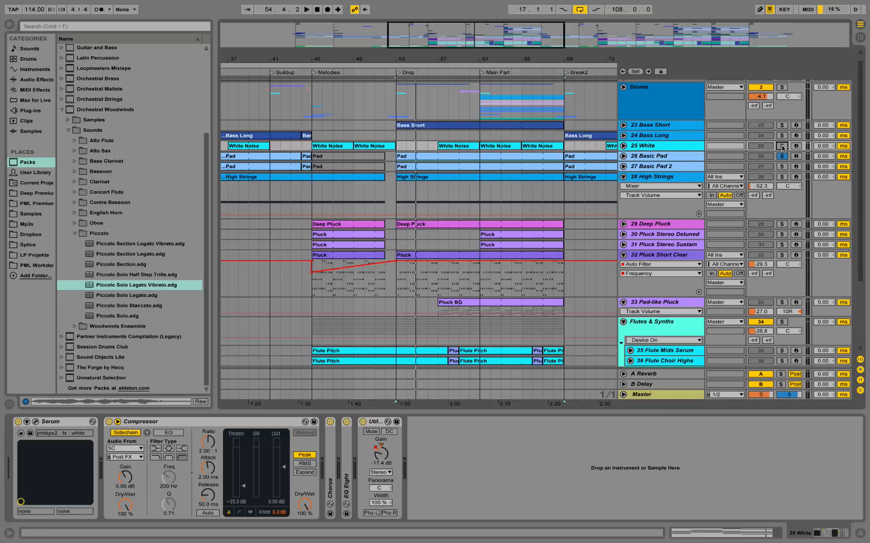
{"action": "left_click", "coordinate": [441, 140]}
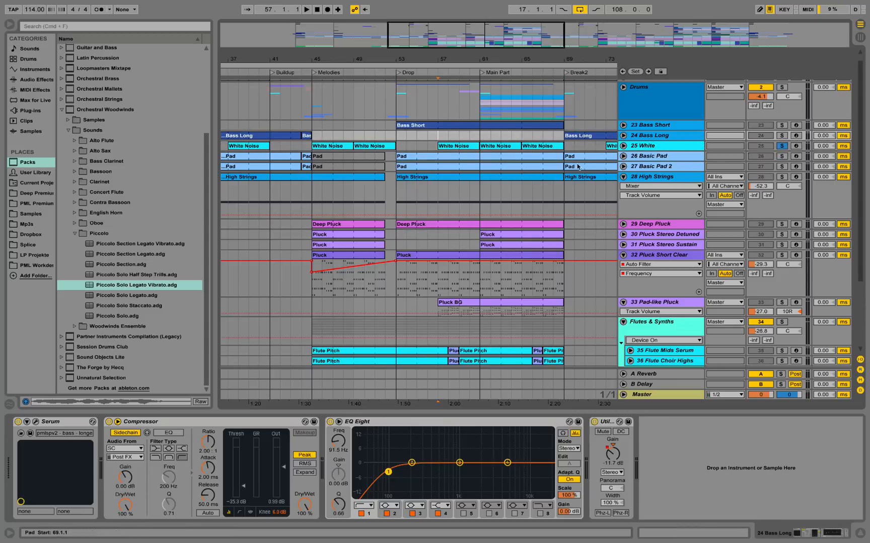
{"action": "left_click", "coordinate": [623, 146]}
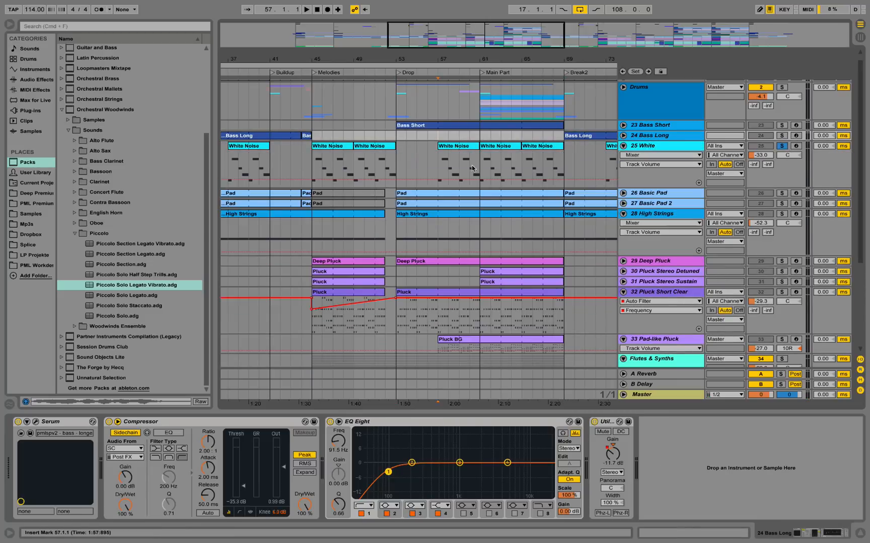
{"action": "left_click", "coordinate": [441, 161]}
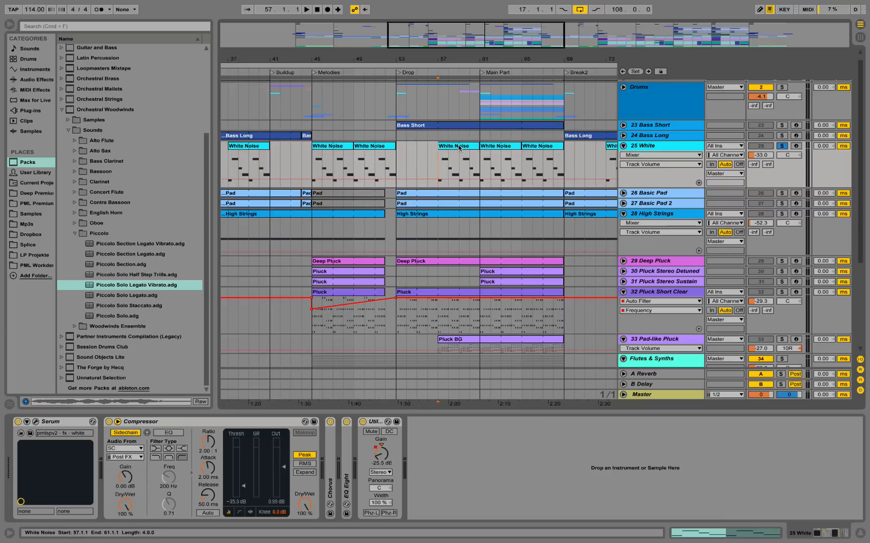
Examine the notes of the White Noise clip at bar 57, and play the clip with the track's devices shown.
{"action": "double_click", "coordinate": [458, 161]}
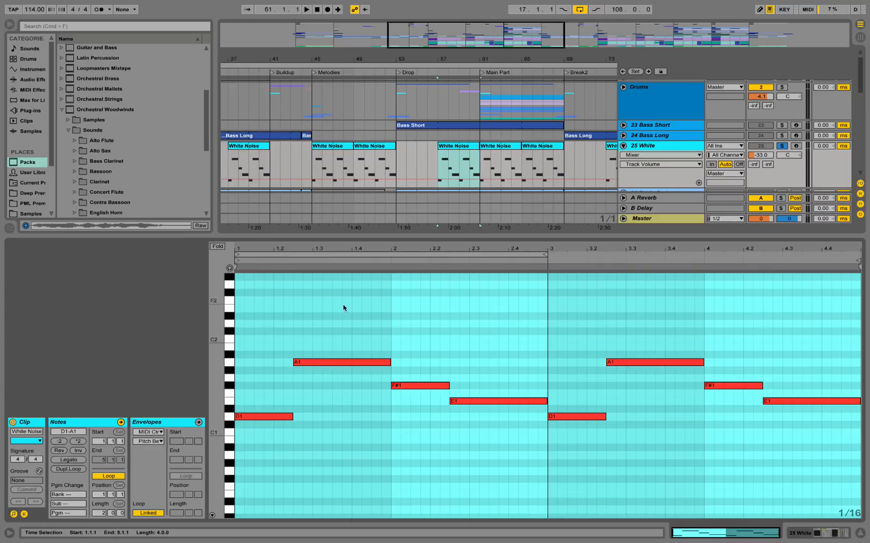
{"action": "left_click", "coordinate": [844, 536]}
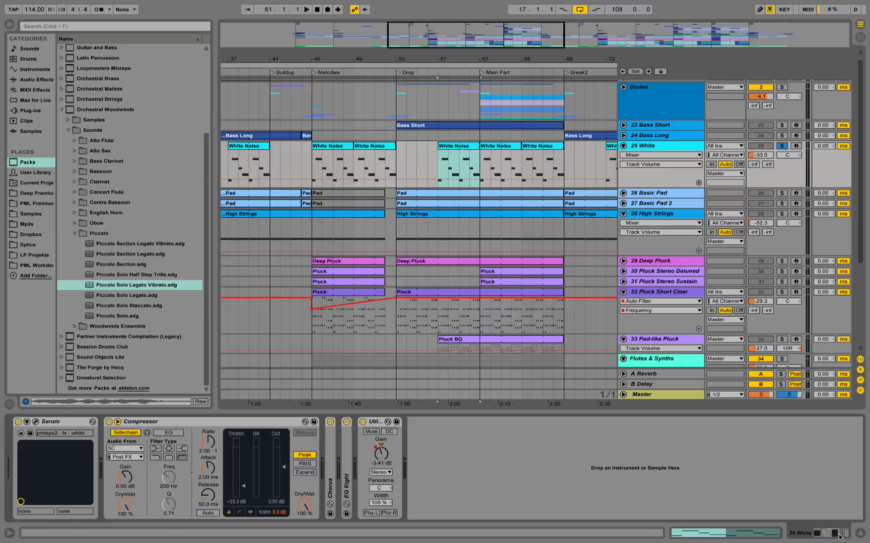
{"action": "key", "text": "space"}
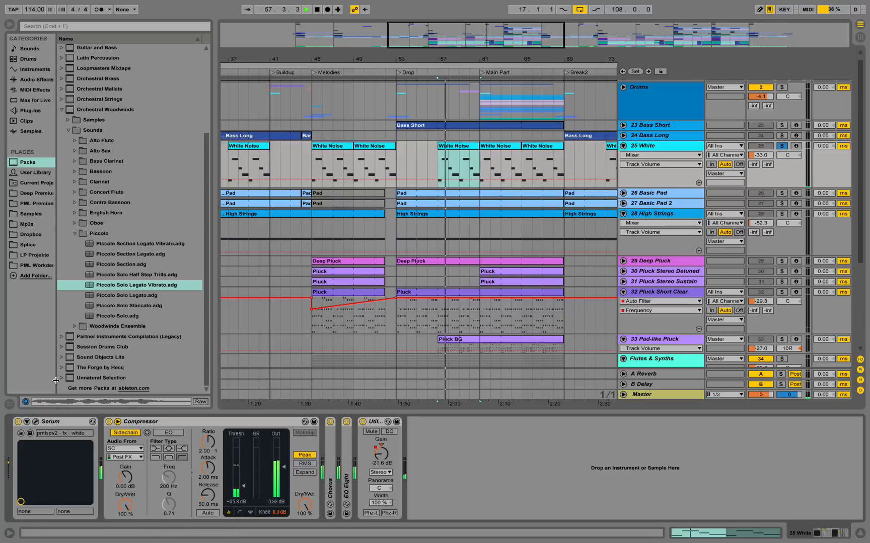
Examine the Serum patch on 25 White during playback, checking the Organics noise samples and the filter.
{"action": "left_click", "coordinate": [35, 423]}
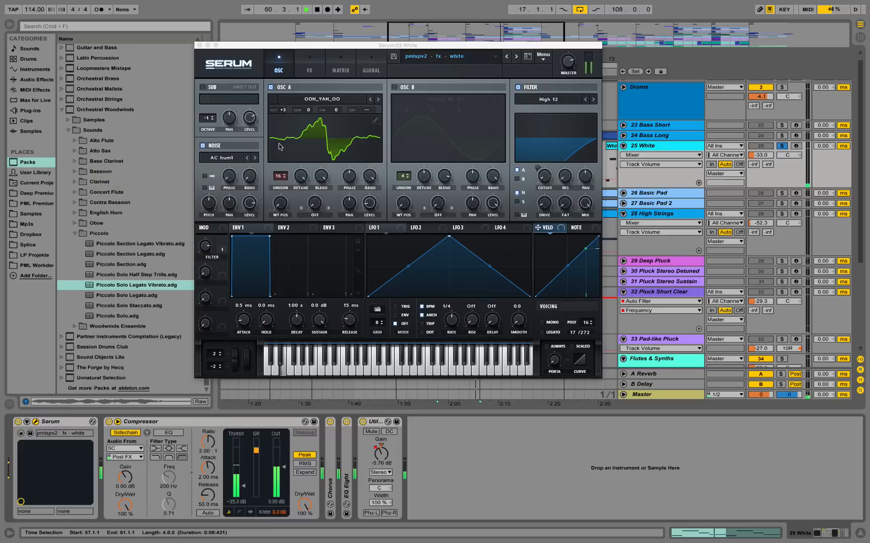
{"action": "left_click", "coordinate": [226, 159]}
{"action": "mouse_move", "coordinate": [239, 202]}
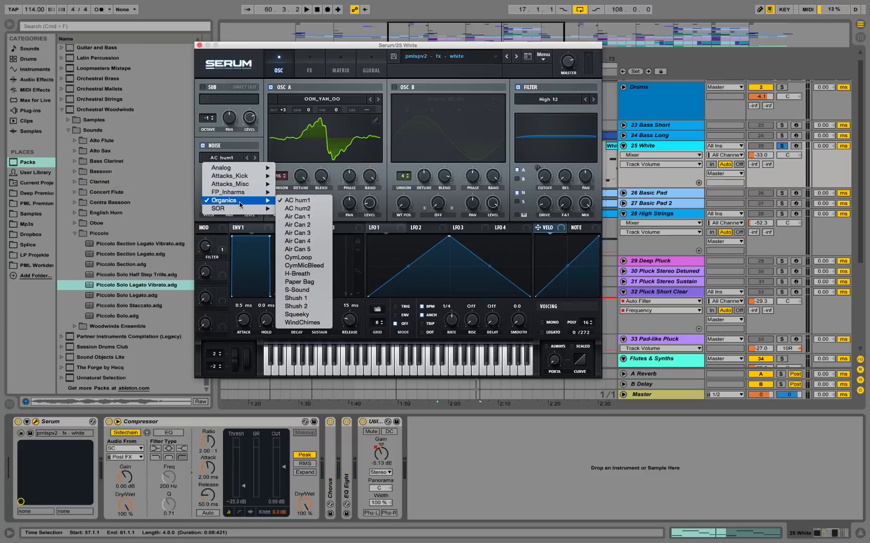
{"action": "left_click", "coordinate": [234, 46]}
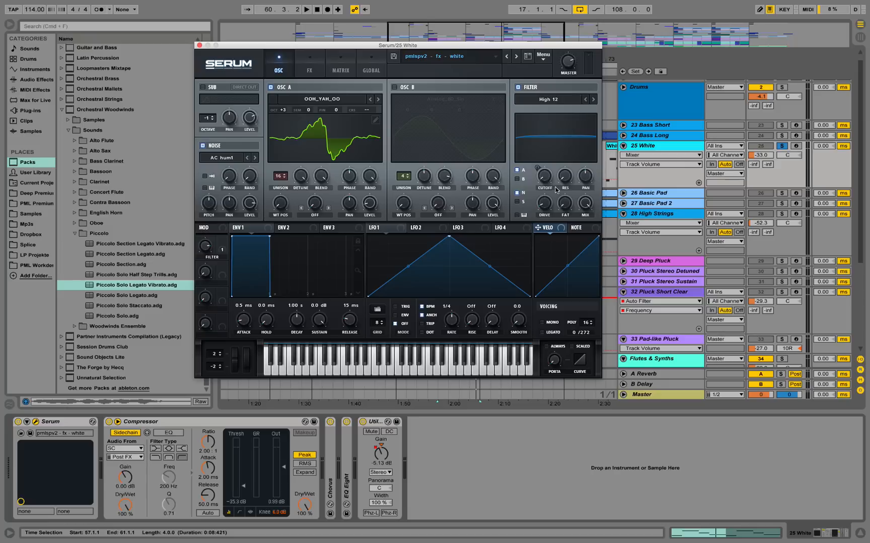
{"action": "key", "text": "space"}
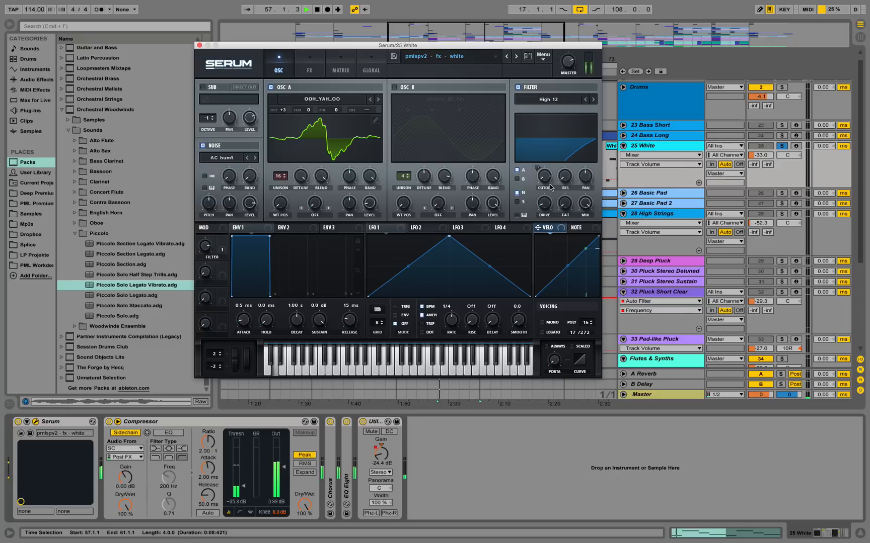
{"action": "left_click", "coordinate": [200, 45]}
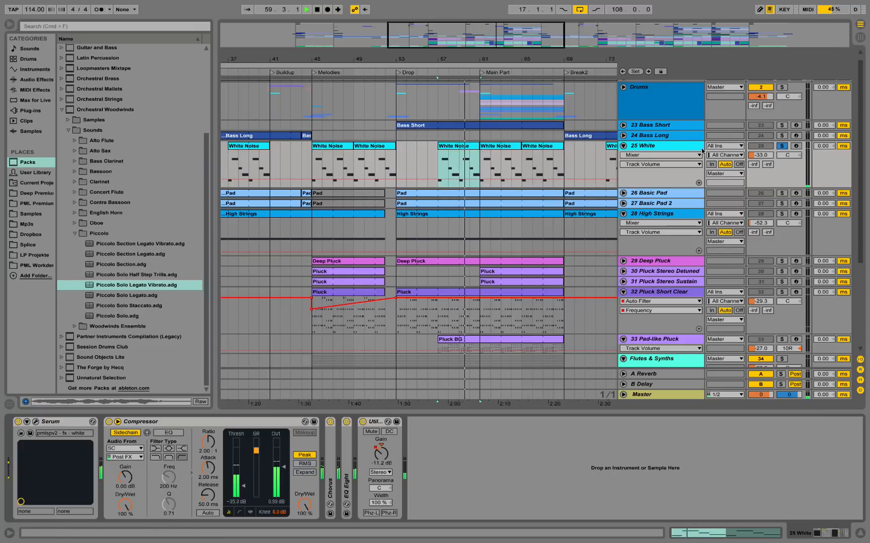
{"action": "key", "text": "space"}
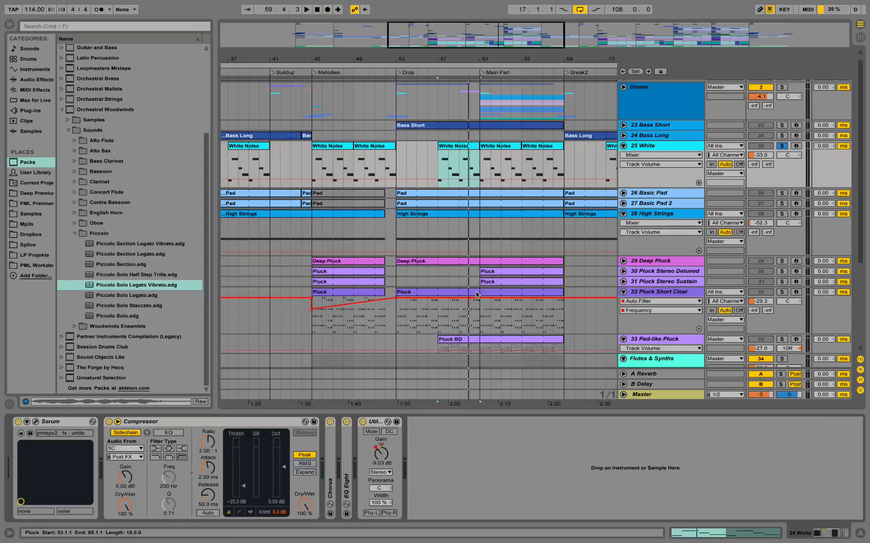
Open the Pluck BG clip on 33 Pad-like Pluck and examine its notes.
{"action": "scroll", "coordinate": [476, 295], "scroll_direction": "up", "scroll_amount": 1}
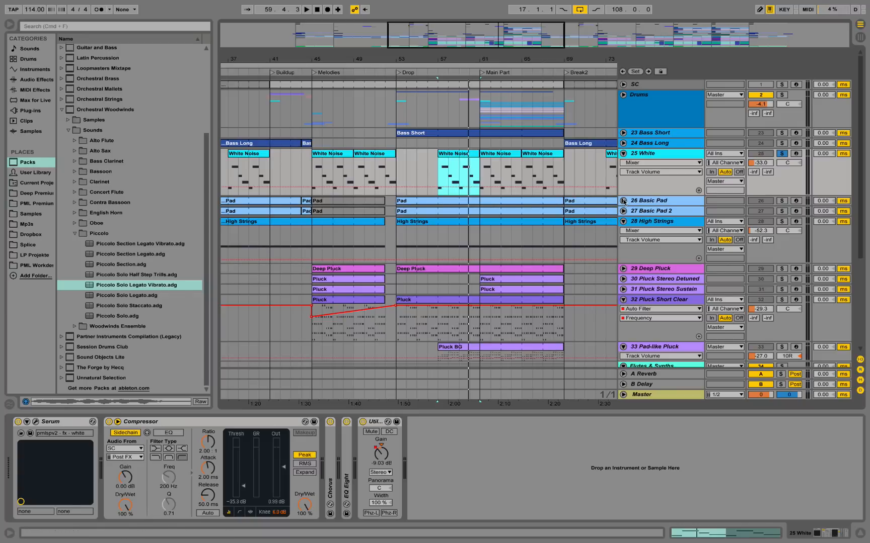
{"action": "scroll", "coordinate": [483, 212], "scroll_direction": "down", "scroll_amount": 5}
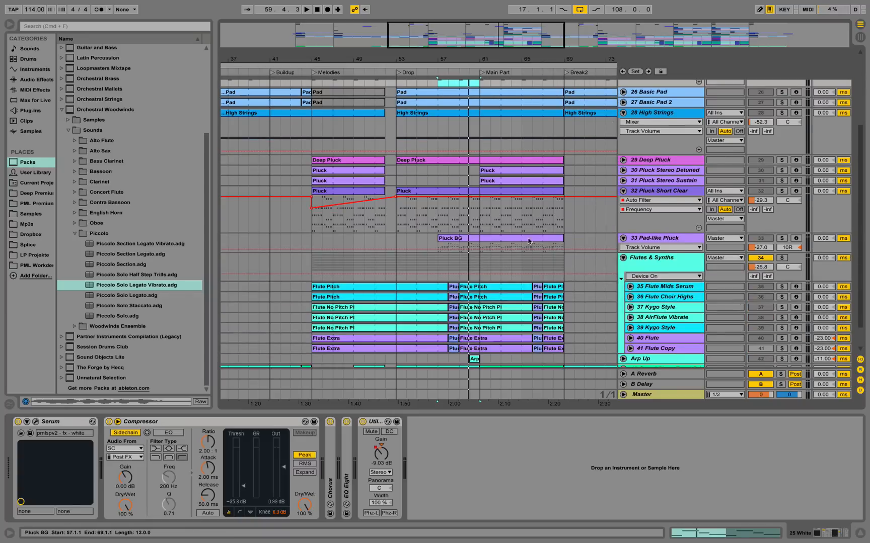
{"action": "double_click", "coordinate": [467, 239]}
{"action": "scroll", "coordinate": [456, 326], "scroll_direction": "down", "scroll_amount": 4}
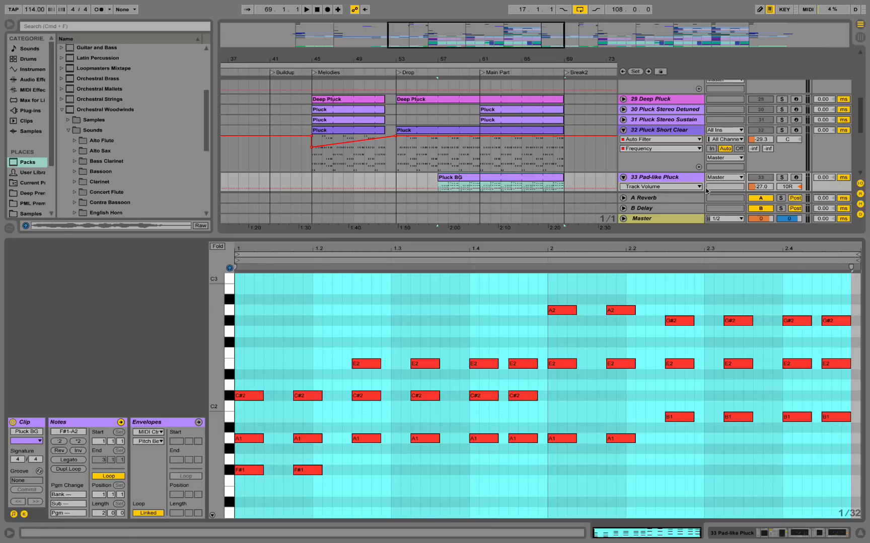
{"action": "key", "text": "space"}
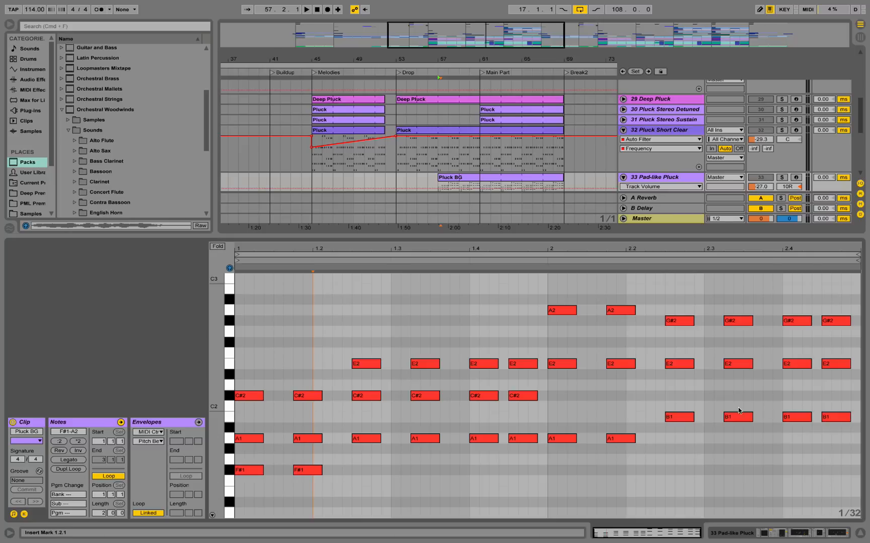
Unfold and solo 24 Bass Long, and select its Bass clip at bar 17.
{"action": "left_click", "coordinate": [794, 534]}
{"action": "scroll", "coordinate": [649, 242], "scroll_direction": "up", "scroll_amount": 5}
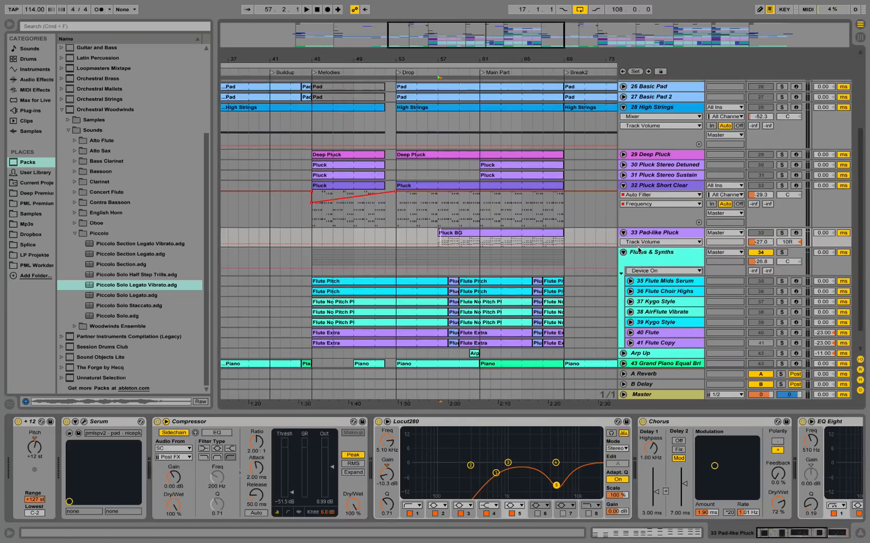
{"action": "left_click", "coordinate": [623, 144]}
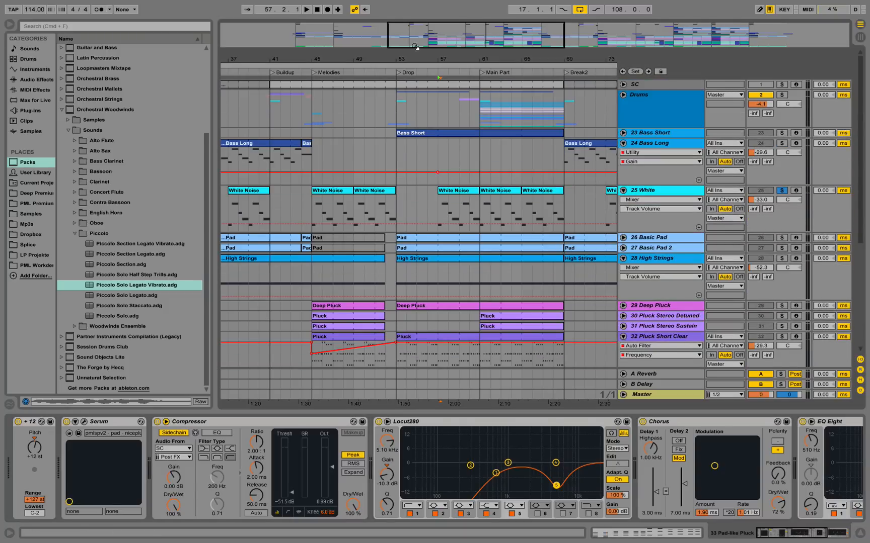
{"action": "left_click_drag", "start_coordinate": [416, 47], "coordinate": [416, 33]}
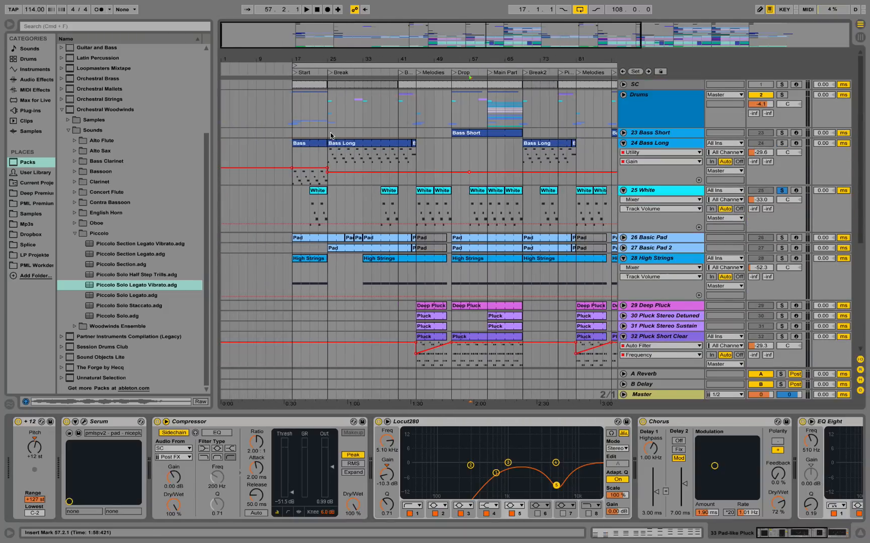
{"action": "left_click", "coordinate": [302, 177]}
{"action": "left_click", "coordinate": [781, 143]}
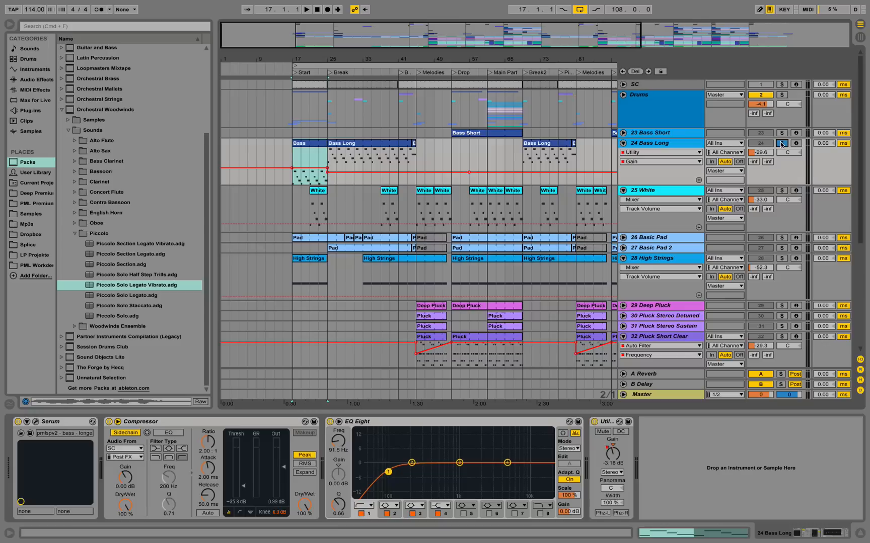
Play the Bass clip from bar 17 on its own, then unsolo 24 Bass Long to hear it with the full mix.
{"action": "key", "text": "space"}
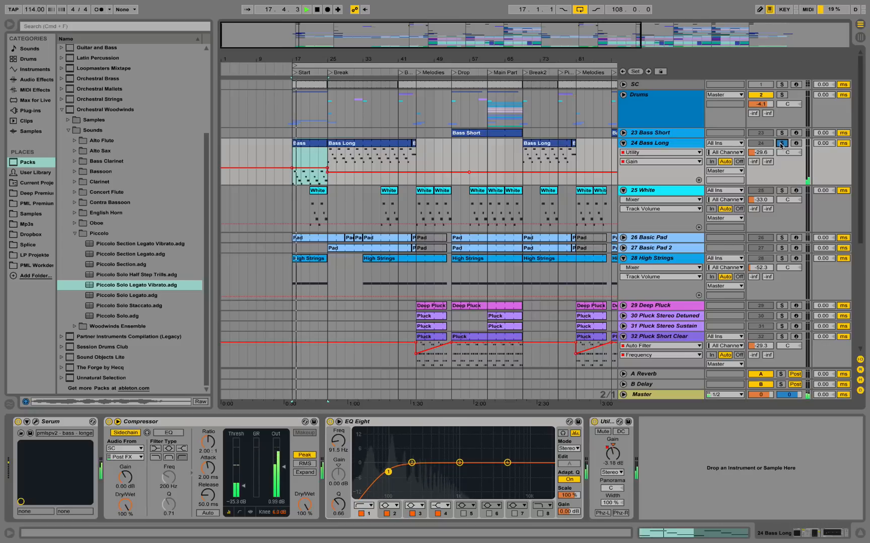
{"action": "left_click", "coordinate": [781, 144]}
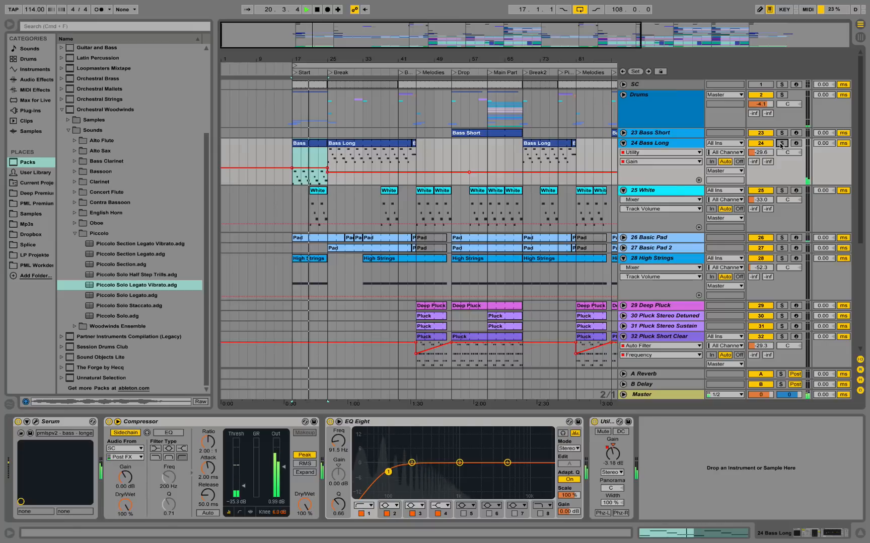
{"action": "left_click", "coordinate": [303, 174]}
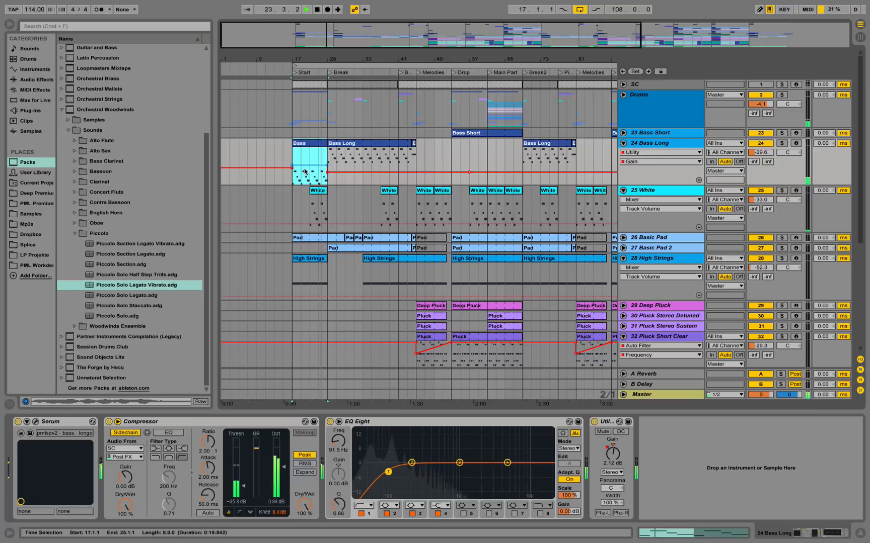
{"action": "key", "text": "space"}
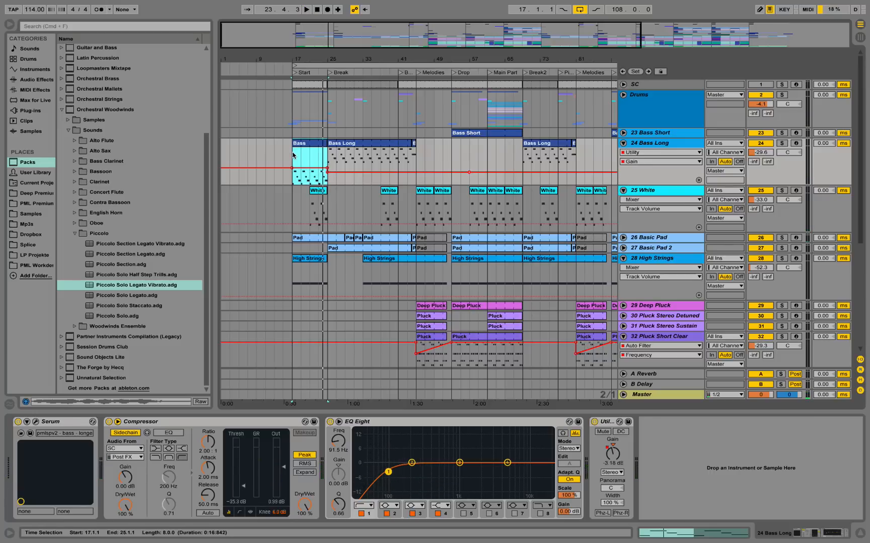
Play the full mix from bar 17, solo 24 Bass Long during playback, and replay the bass alone from the same bar.
{"action": "left_click", "coordinate": [293, 155]}
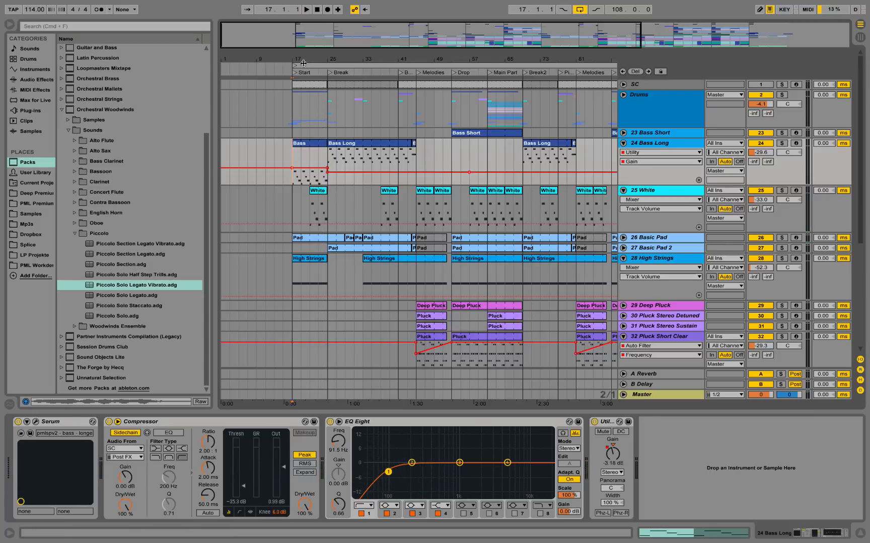
{"action": "left_click_drag", "start_coordinate": [302, 60], "coordinate": [352, 111]}
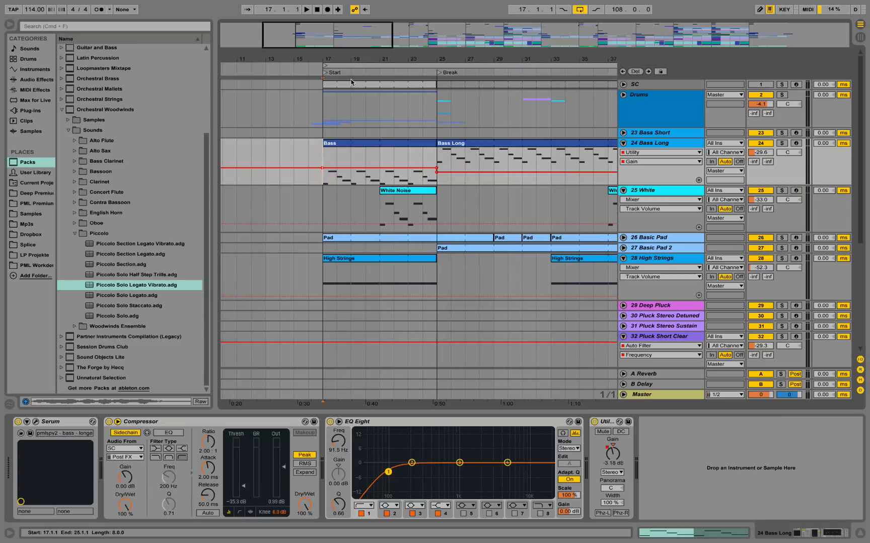
{"action": "key", "text": "space"}
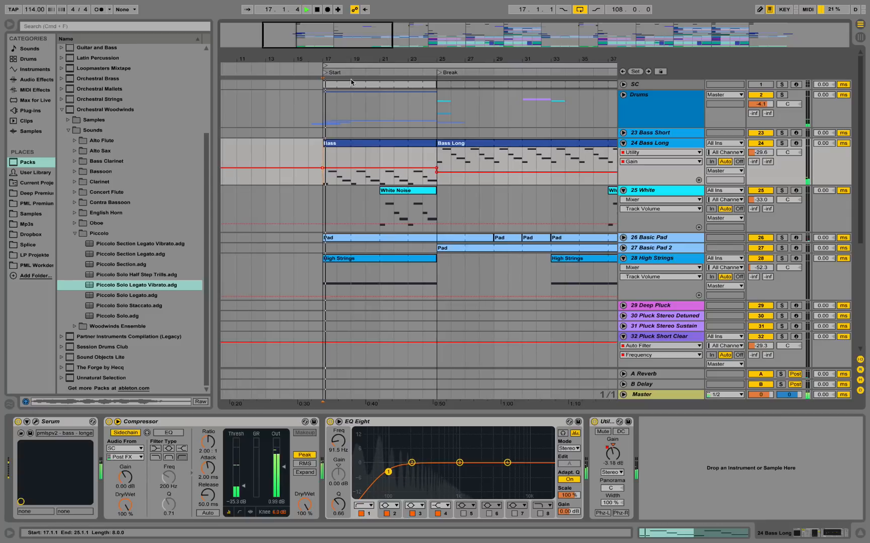
{"action": "left_click", "coordinate": [781, 143]}
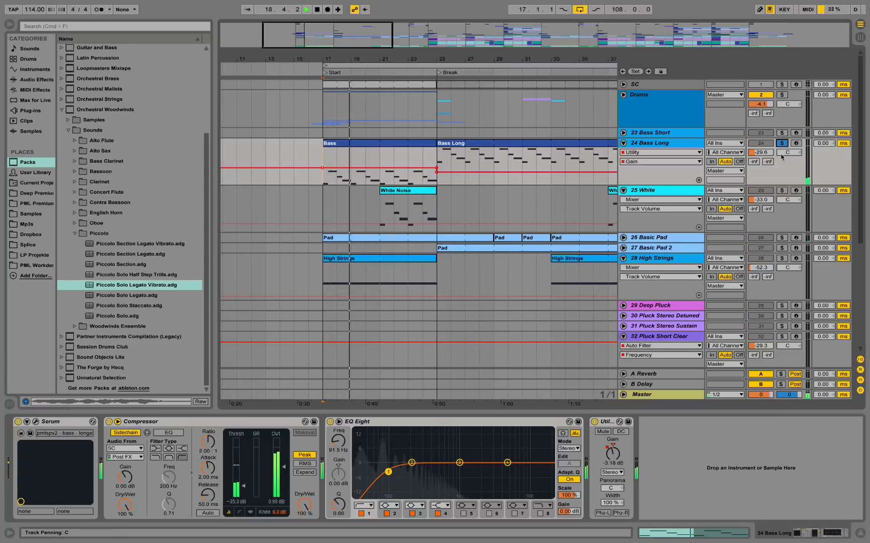
{"action": "key", "text": "space"}
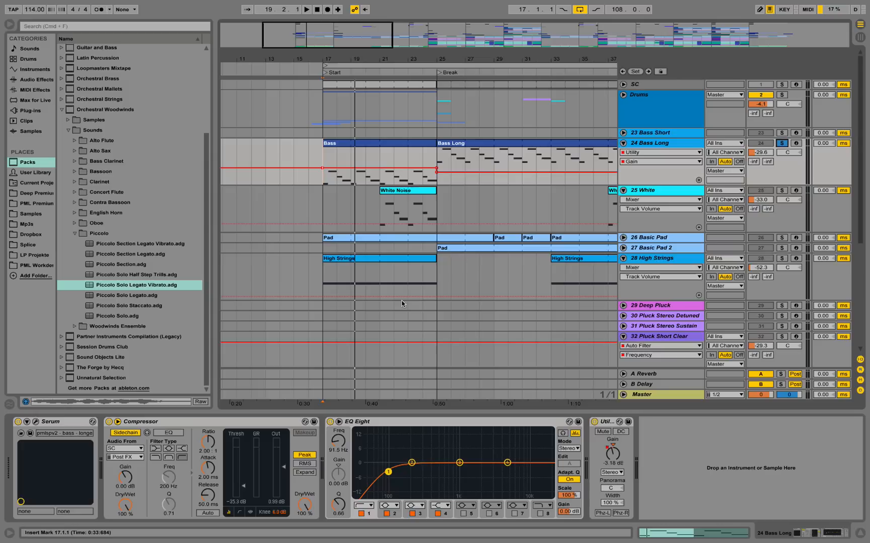
{"action": "left_click", "coordinate": [328, 158]}
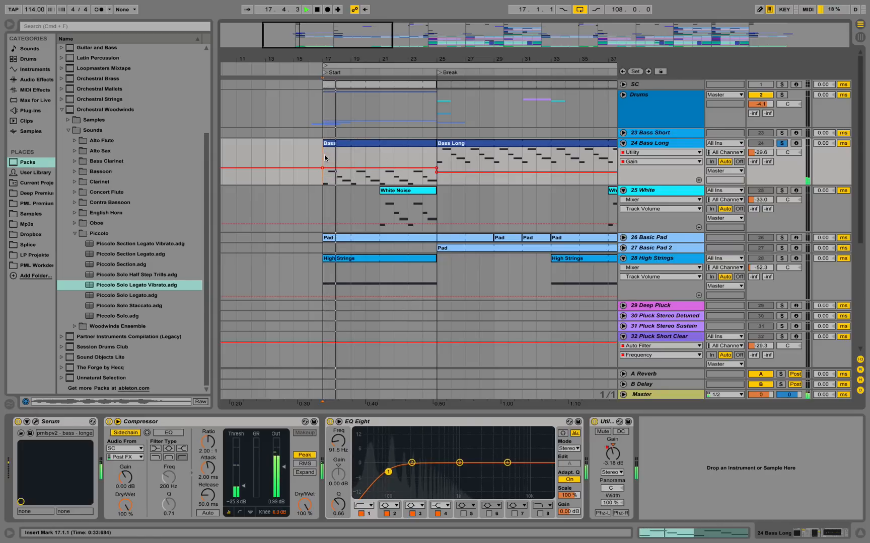
{"action": "key", "text": "space"}
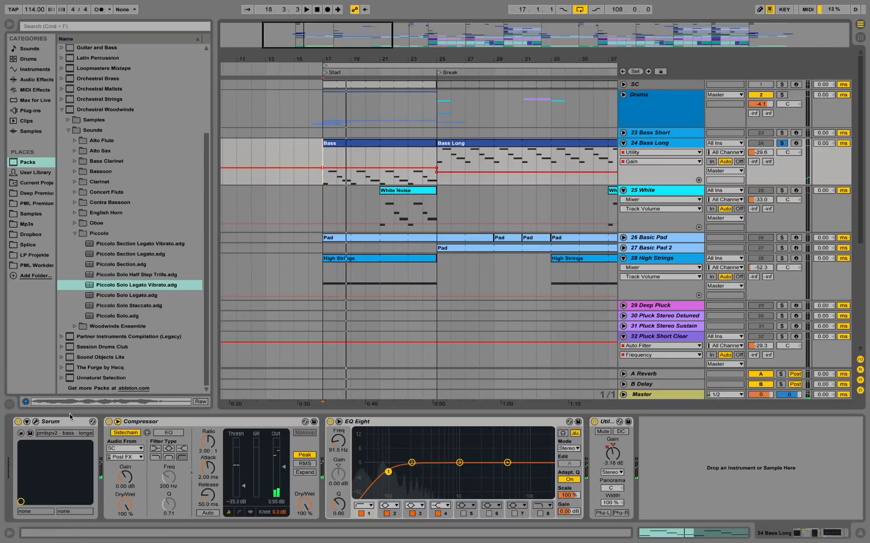
Examine the Serum patch on 24 Bass Long, checking the effects and oscillators and playing the bass, and close the plug-in window.
{"action": "left_click", "coordinate": [36, 422]}
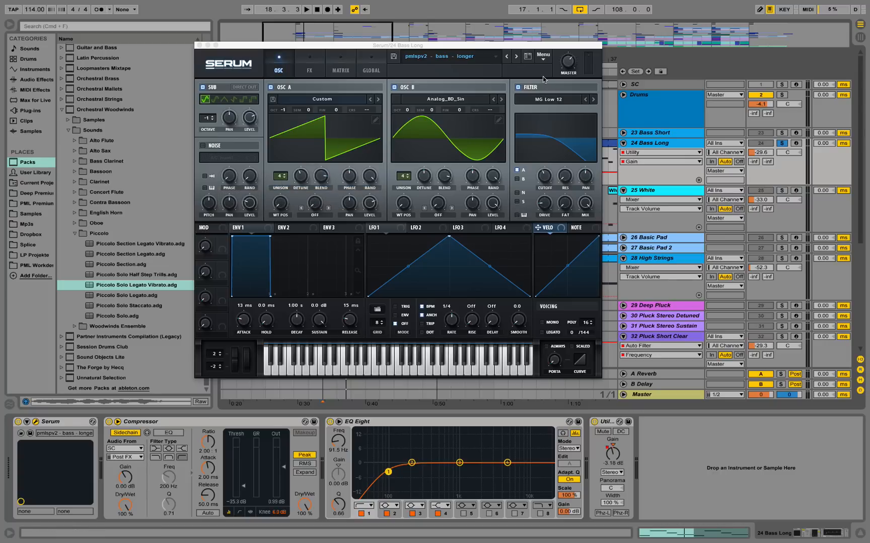
{"action": "left_click", "coordinate": [310, 63]}
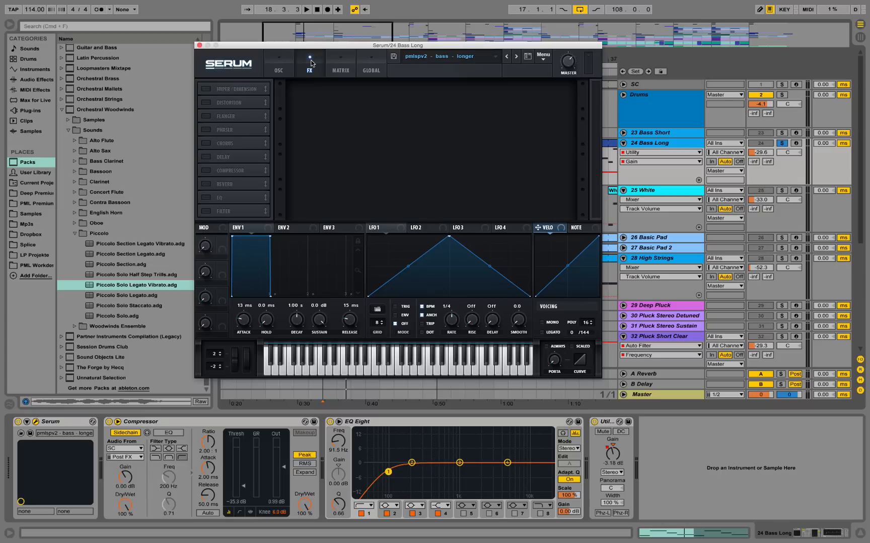
{"action": "left_click", "coordinate": [279, 62]}
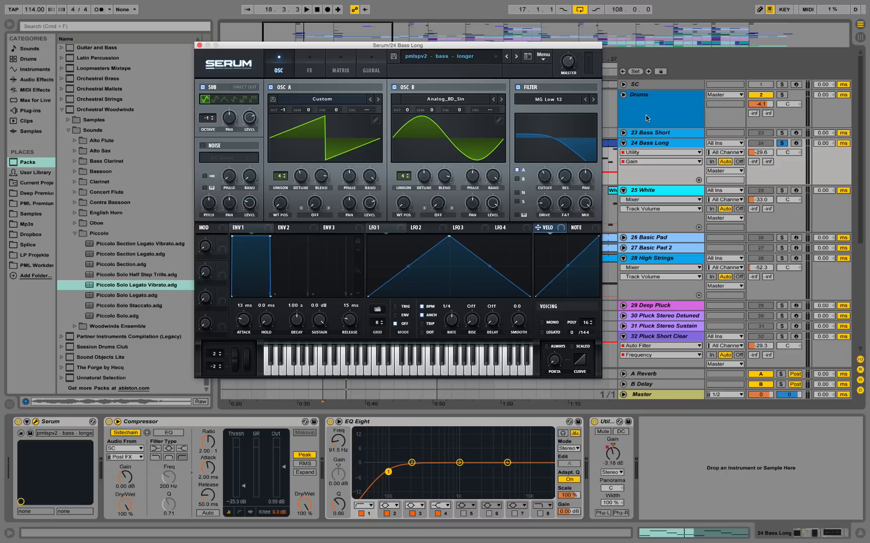
{"action": "key", "text": "space"}
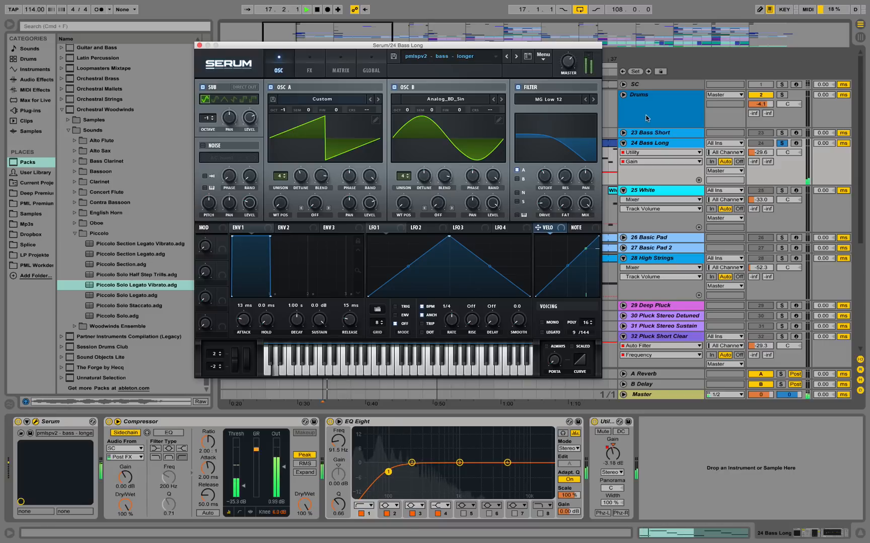
{"action": "left_click", "coordinate": [199, 46]}
{"action": "key", "text": "space"}
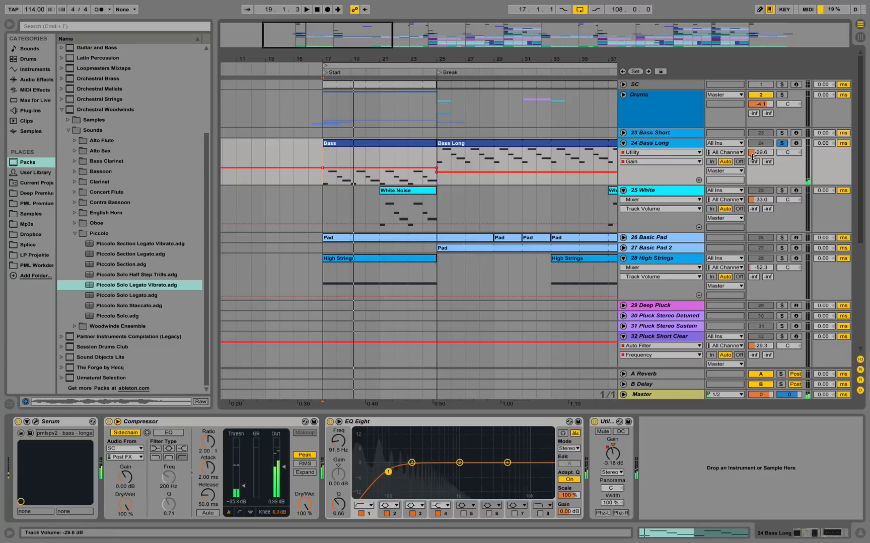
Unfold and solo 23 Bass Short, and play its Bass Short clip from bar 53.
{"action": "left_click_drag", "start_coordinate": [502, 61], "coordinate": [341, 20]}
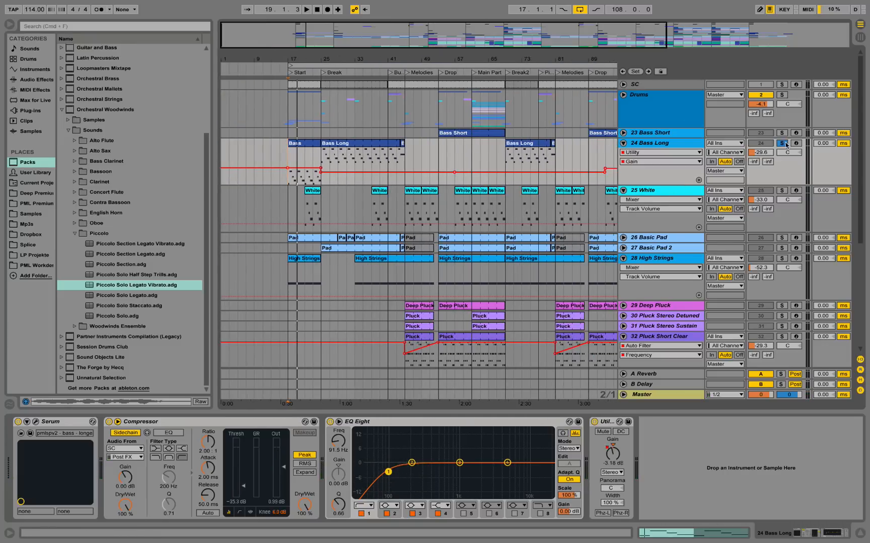
{"action": "left_click", "coordinate": [623, 133]}
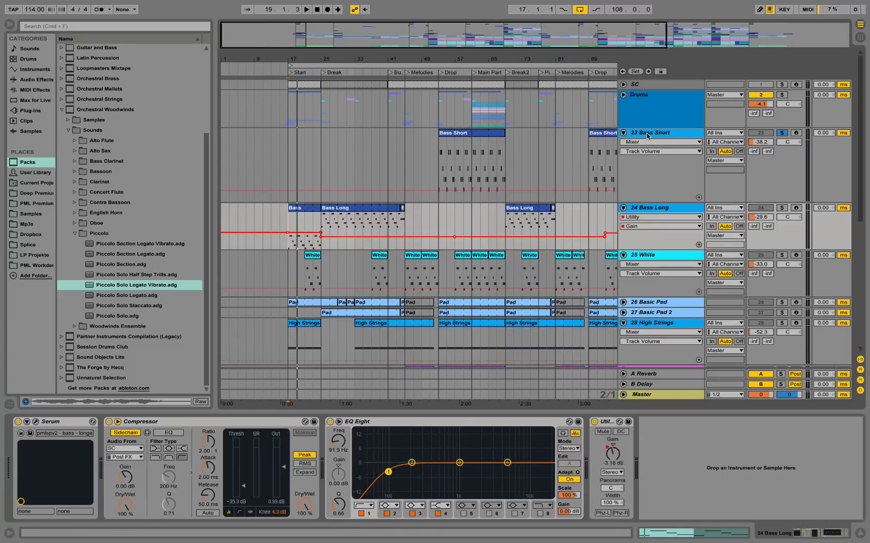
{"action": "left_click", "coordinate": [454, 139]}
{"action": "key", "text": "space"}
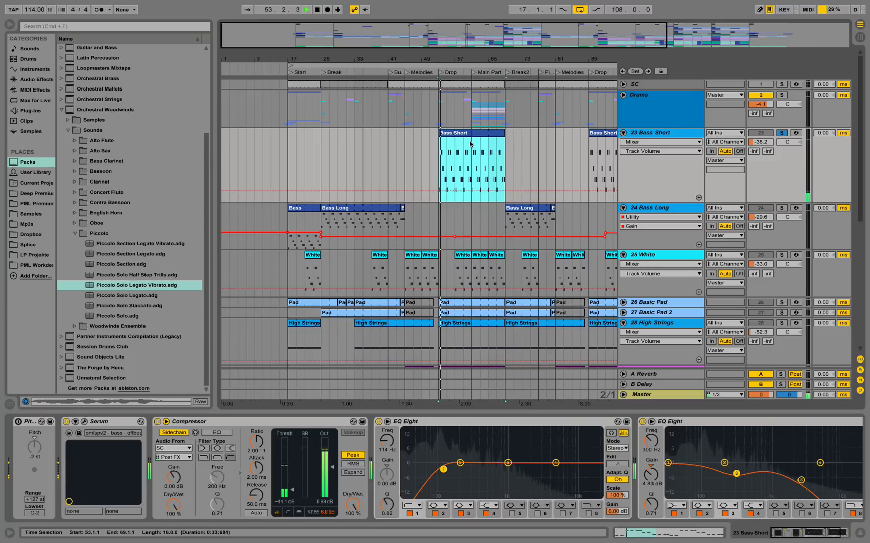
Place the insert marker at bar 61 on 23 Bass Short and play the soloed bass from there.
{"action": "left_click", "coordinate": [472, 148]}
{"action": "key", "text": "space"}
{"action": "key", "text": "space"}
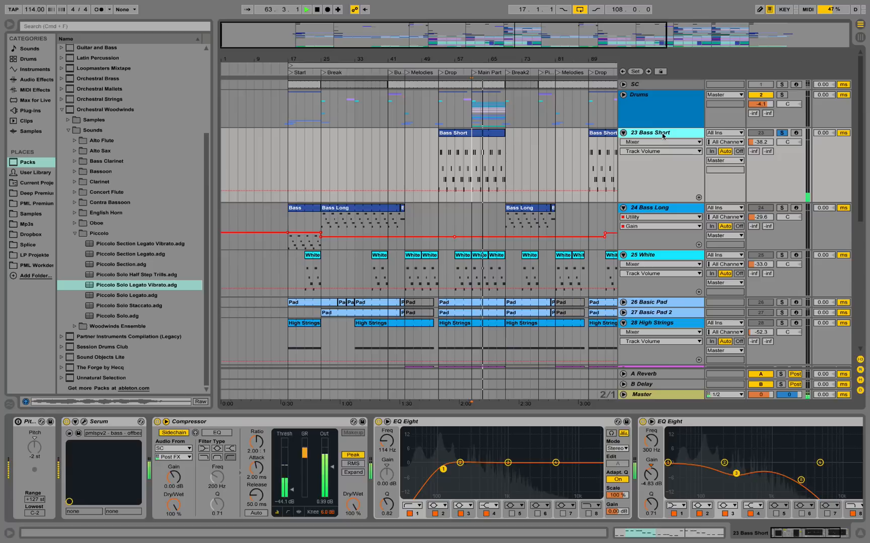
{"action": "key", "text": "space"}
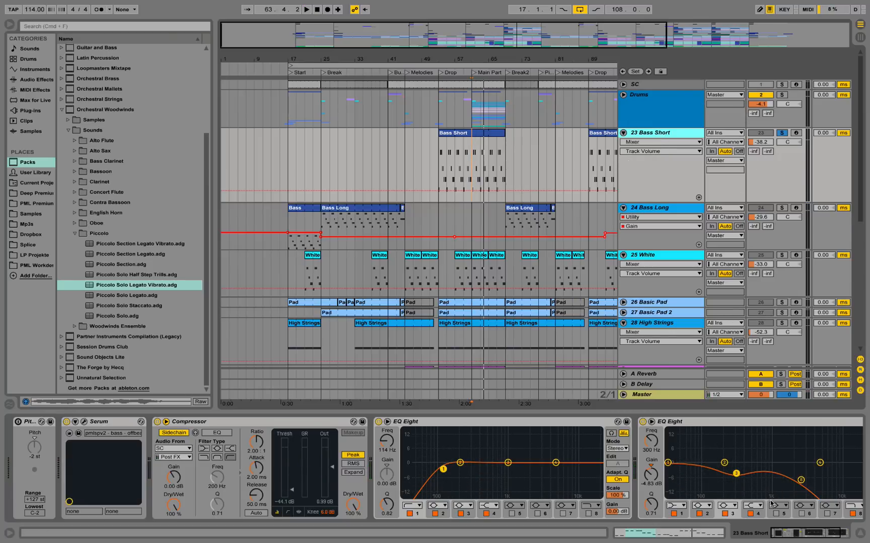
Examine the two EQ Eight devices on 23 Bass Short while the bass plays from bar 61.
{"action": "left_click", "coordinate": [806, 534]}
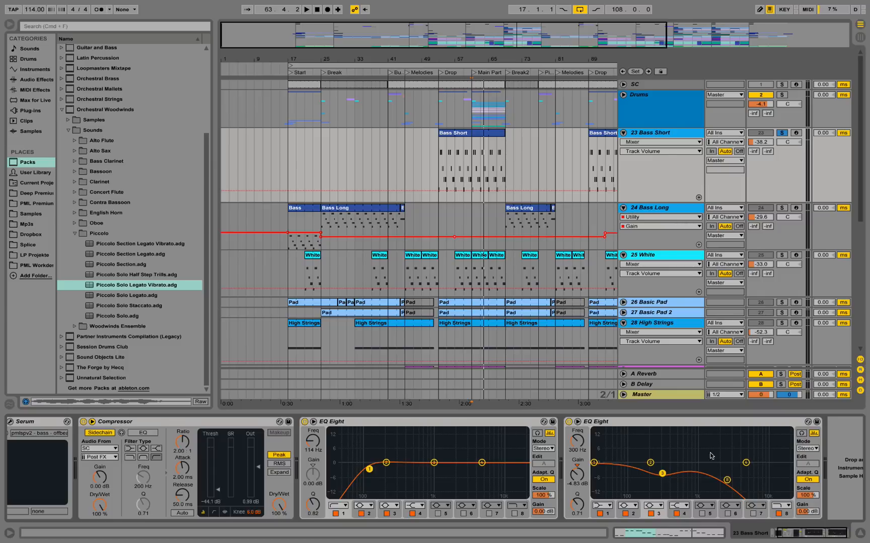
{"action": "key", "text": "space"}
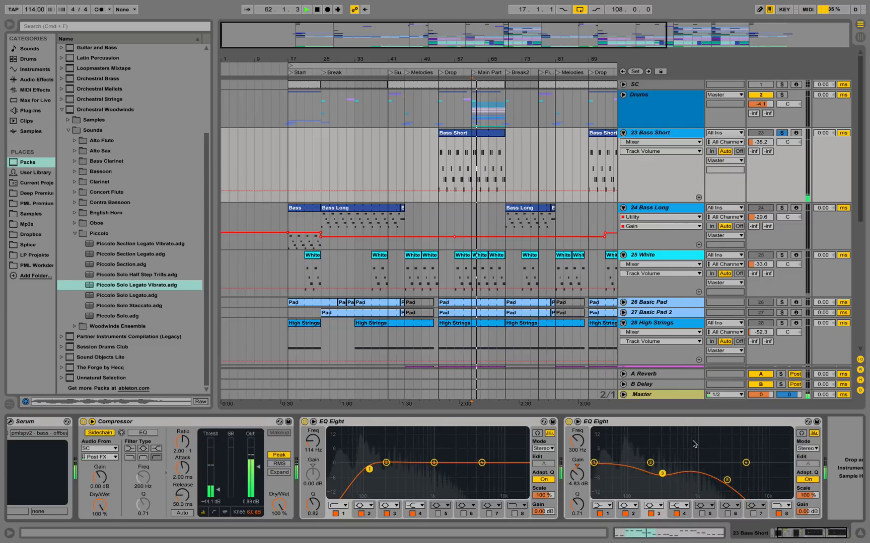
{"action": "key", "text": "space"}
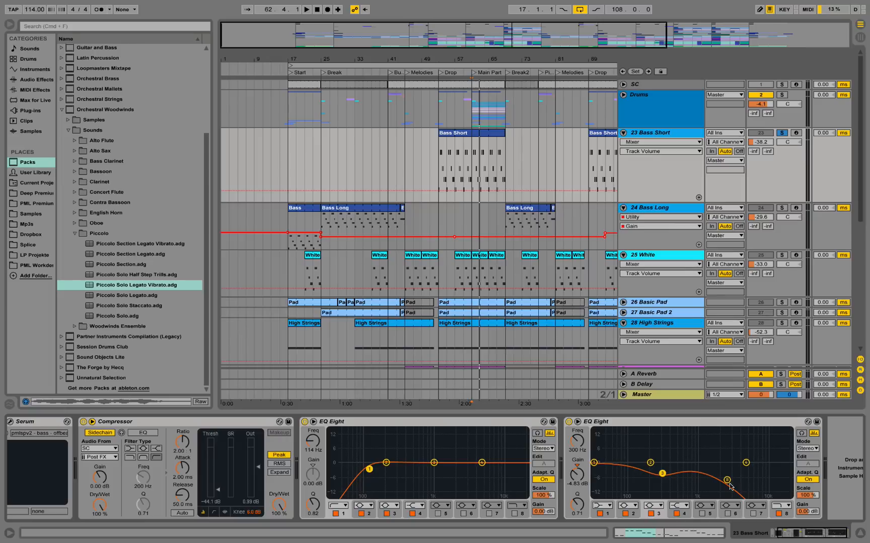
Examine the Serum patch on 23 Bass Short, viewing both oscillators' waveforms in 2D and 3D and checking the sub oscillator during playback.
{"action": "left_click", "coordinate": [803, 537]}
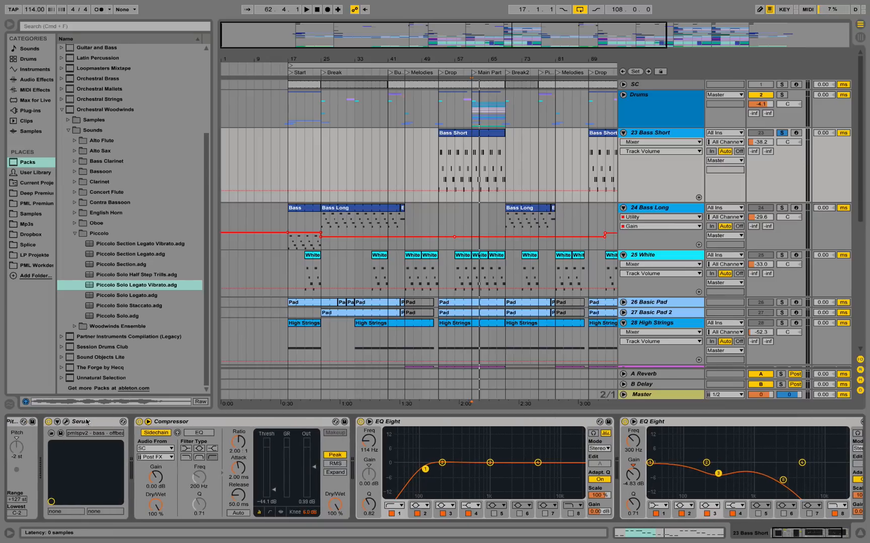
{"action": "left_click", "coordinate": [70, 424]}
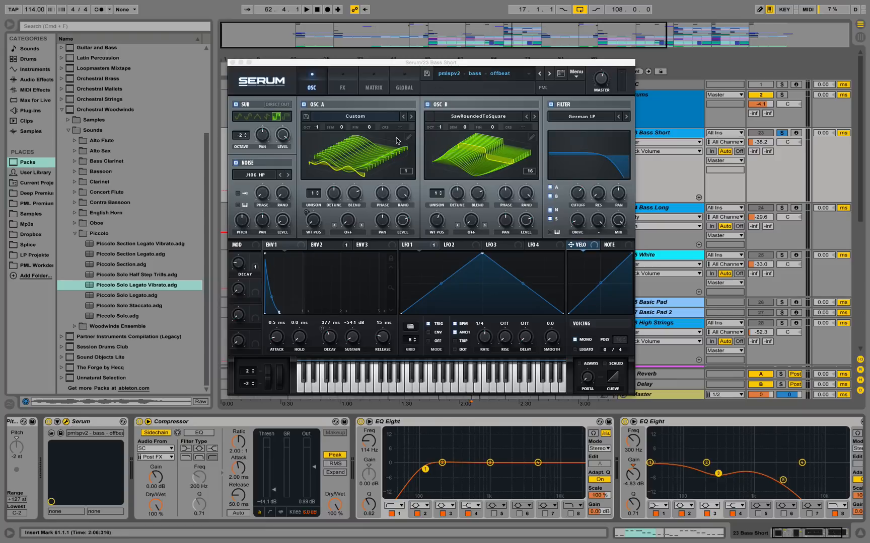
{"action": "left_click", "coordinate": [453, 154]}
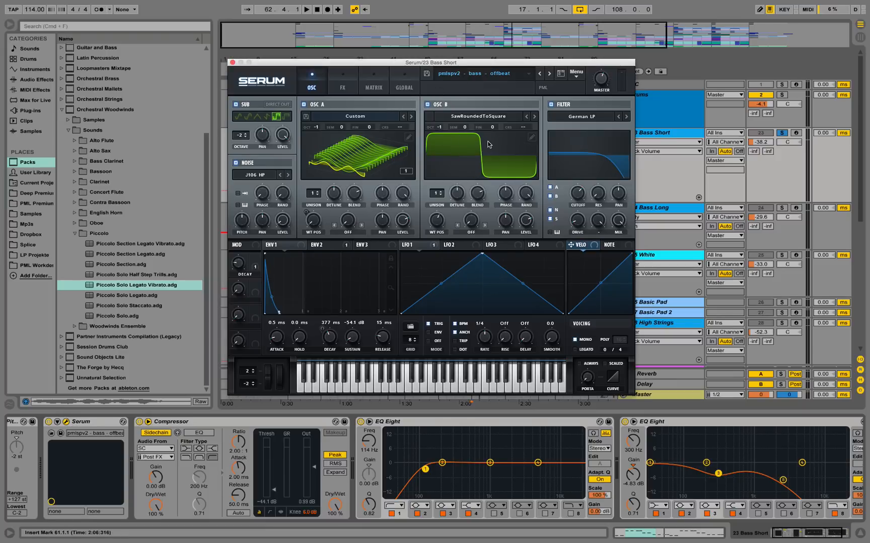
{"action": "left_click", "coordinate": [495, 147]}
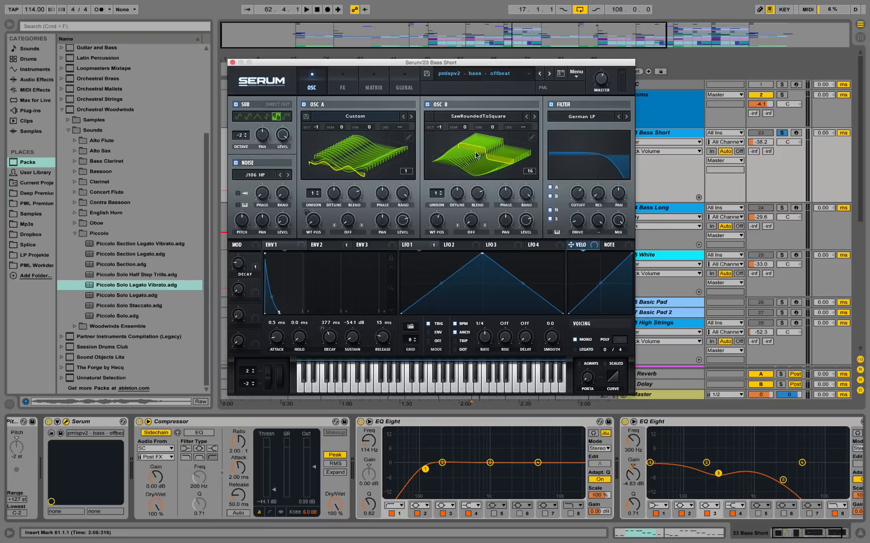
{"action": "left_click", "coordinate": [370, 147]}
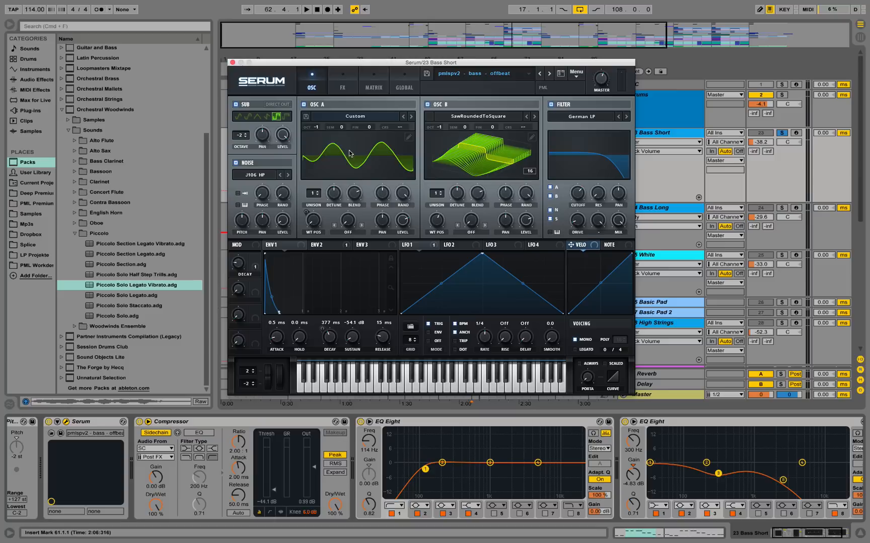
{"action": "left_click", "coordinate": [350, 154]}
{"action": "key", "text": "space"}
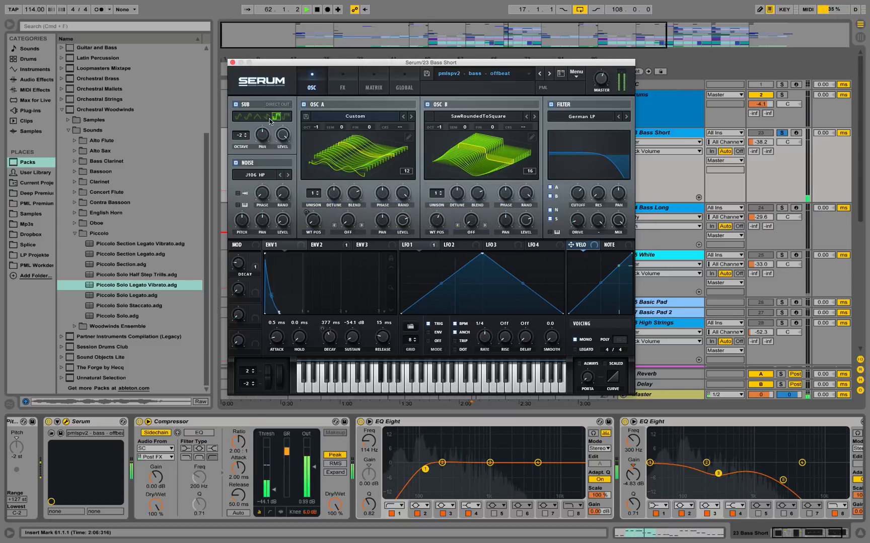
{"action": "key", "text": "space"}
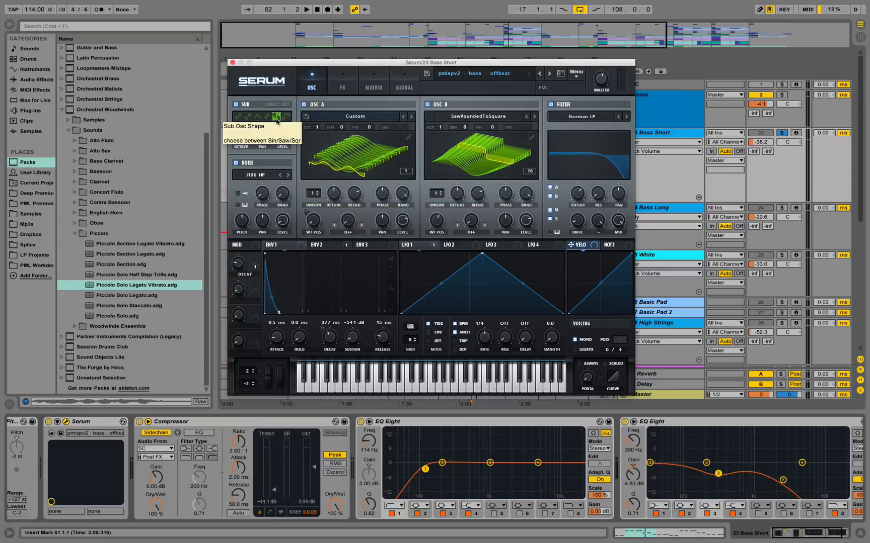
Play the soloed Bass Short part from bar 61 and close its Serum window.
{"action": "key", "text": "space"}
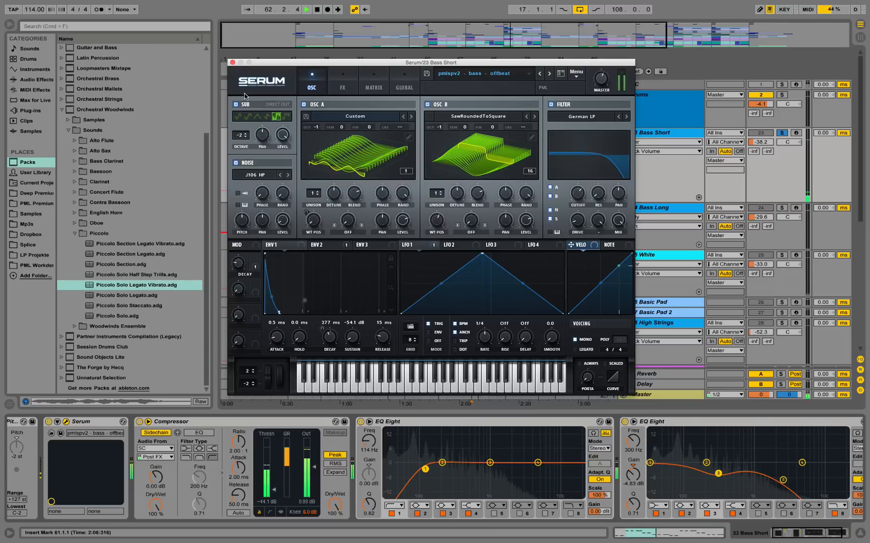
{"action": "left_click", "coordinate": [233, 63]}
{"action": "key", "text": "space"}
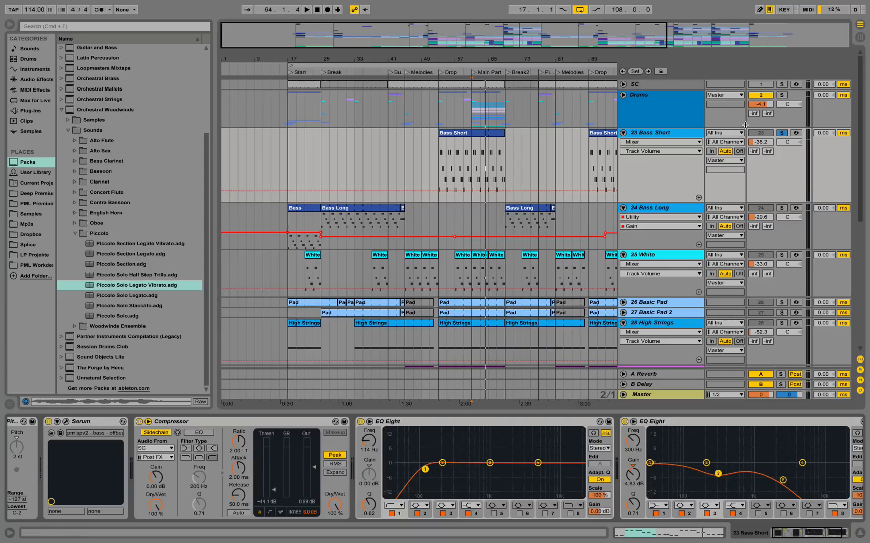
Unsolo 23 Bass Short and compare the full mix from bar 61 with the bass on and muted, leaving it on.
{"action": "left_click", "coordinate": [781, 133]}
{"action": "key", "text": "space"}
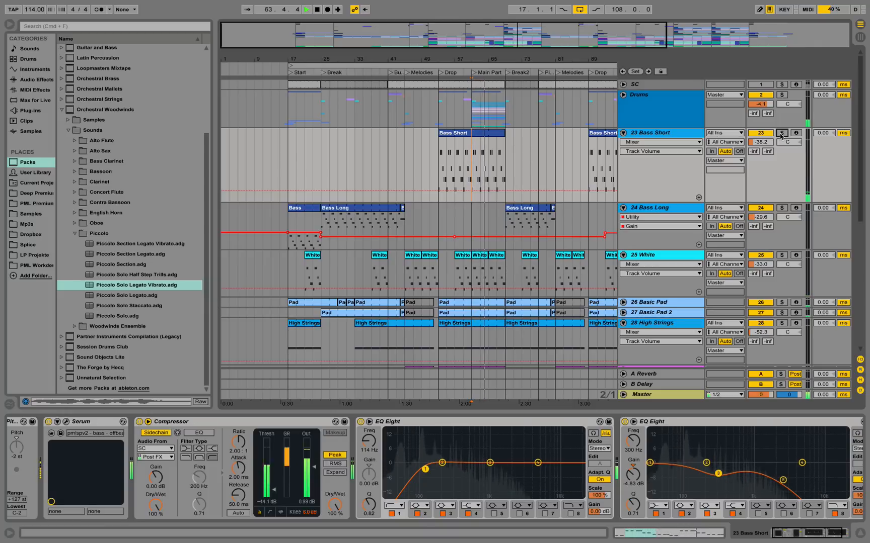
{"action": "left_click", "coordinate": [761, 133]}
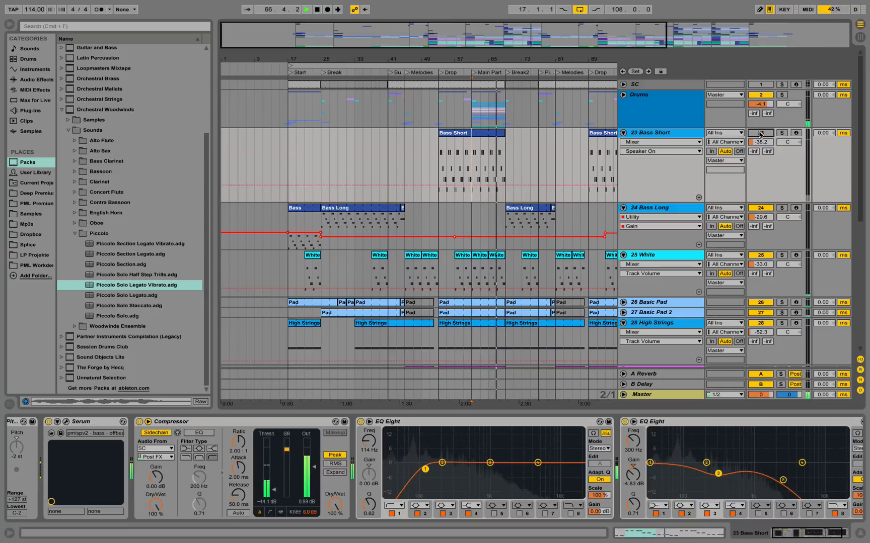
{"action": "key", "text": "space"}
{"action": "left_click", "coordinate": [761, 132]}
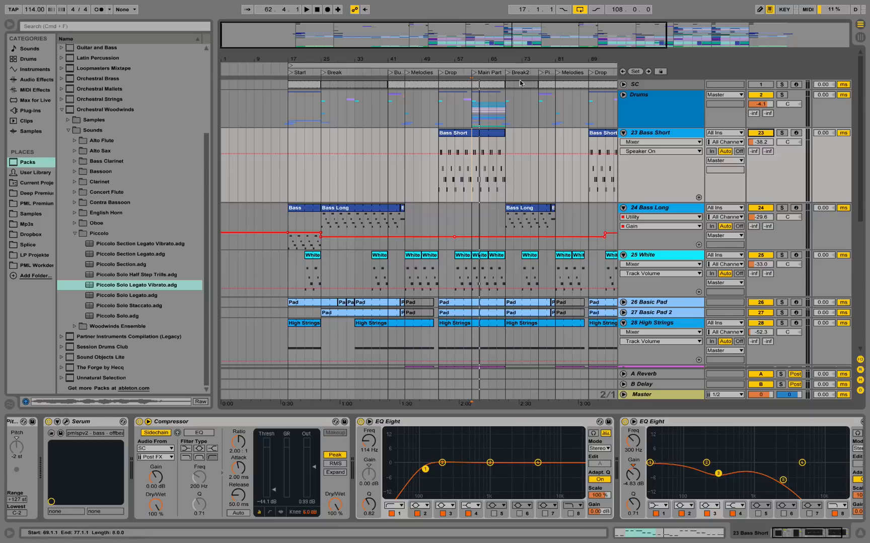
Unfold the Drums group and place the insert marker on 3 Kick97 at the start of its Kick clip, bar 17.
{"action": "left_click_drag", "start_coordinate": [486, 58], "coordinate": [483, 91]}
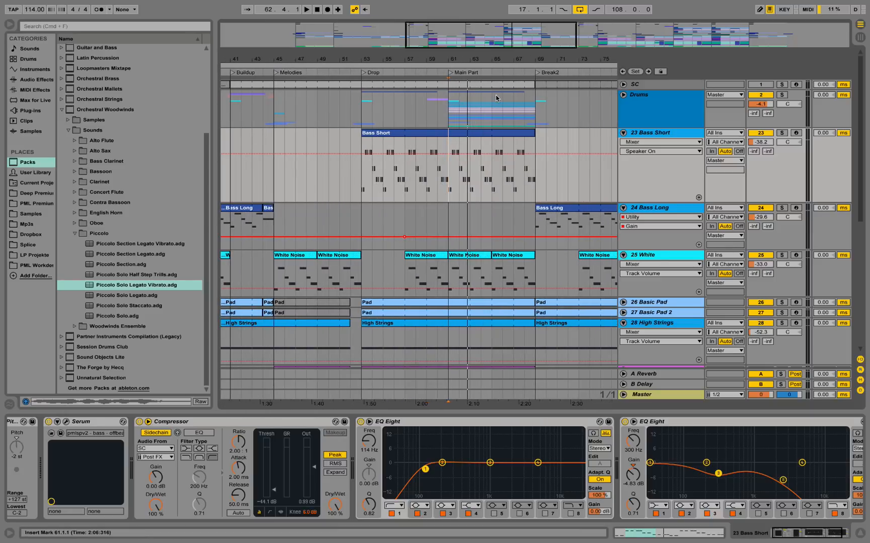
{"action": "left_click", "coordinate": [623, 95]}
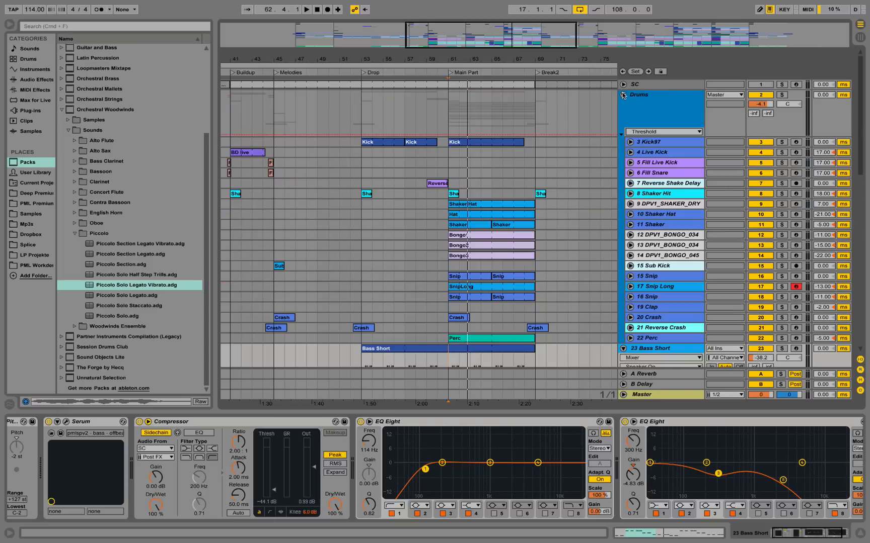
{"action": "left_click_drag", "start_coordinate": [424, 59], "coordinate": [535, 34]}
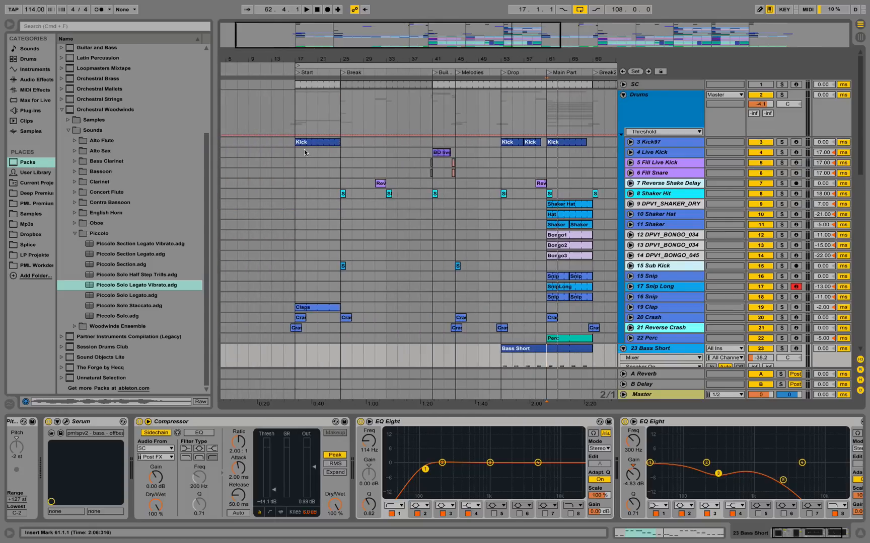
{"action": "left_click", "coordinate": [294, 143]}
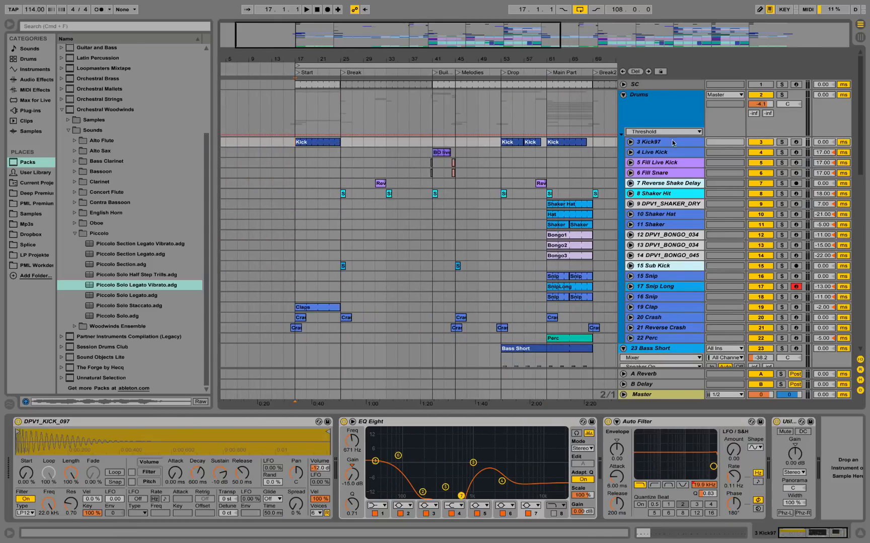
{"action": "left_click_drag", "start_coordinate": [307, 52], "coordinate": [310, 58]}
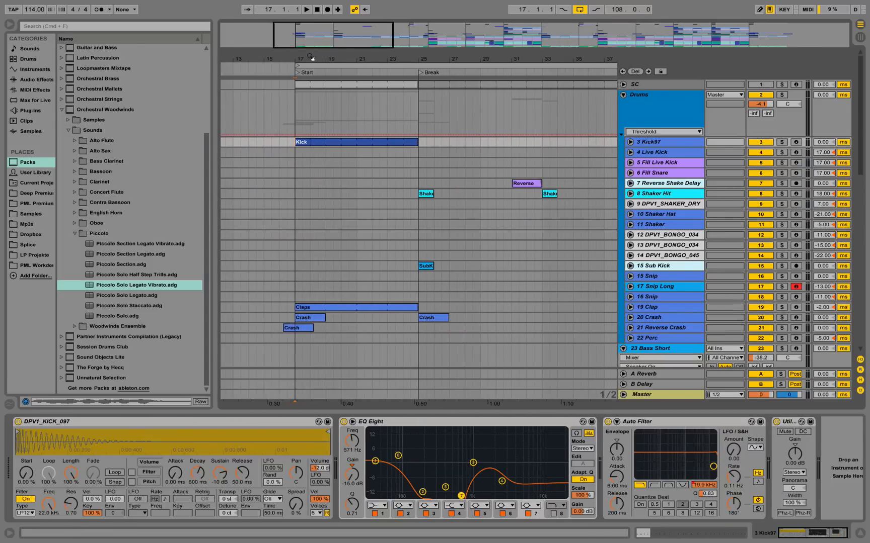
Find DPV1_KICK_097.wav in the KICK folder of the Deep Premium sample library and audition it.
{"action": "left_click", "coordinate": [47, 195]}
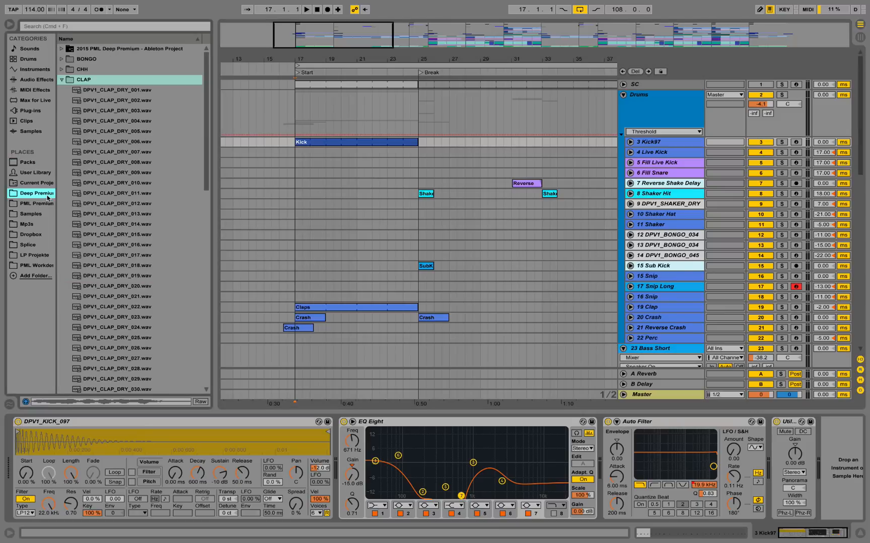
{"action": "left_click", "coordinate": [61, 80]}
{"action": "left_click", "coordinate": [61, 112]}
{"action": "scroll", "coordinate": [99, 172], "scroll_direction": "down", "scroll_amount": 15}
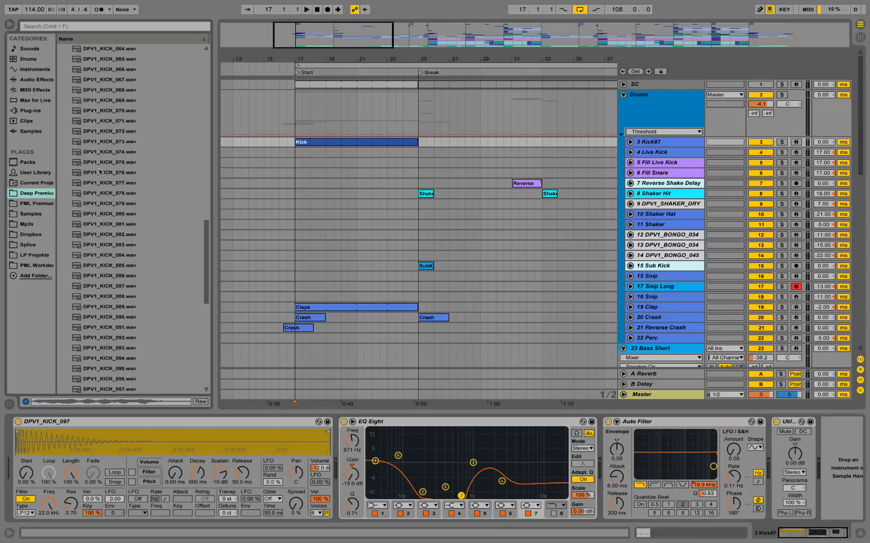
{"action": "left_click", "coordinate": [136, 370]}
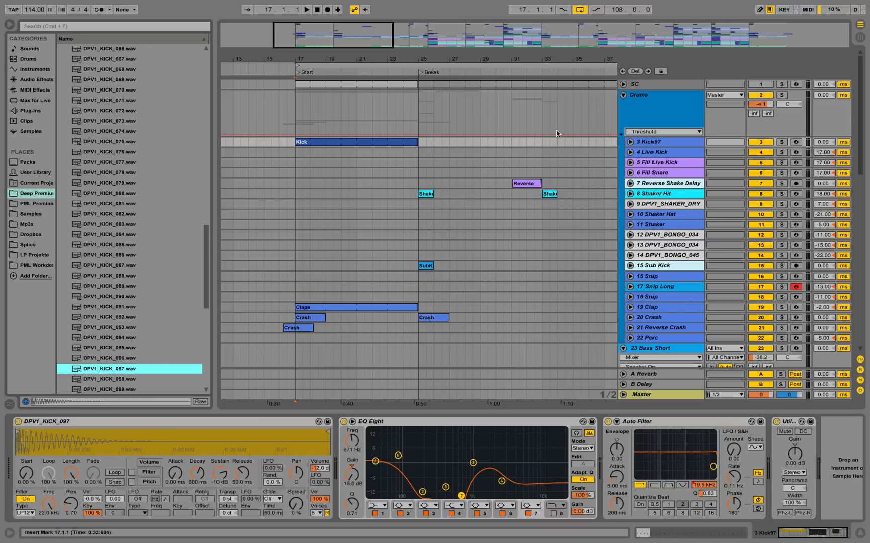
View the devices on 4 Live Kick and 3 Kick97, and solo 3 Kick97 to play the kick from bar 17.
{"action": "left_click", "coordinate": [296, 153]}
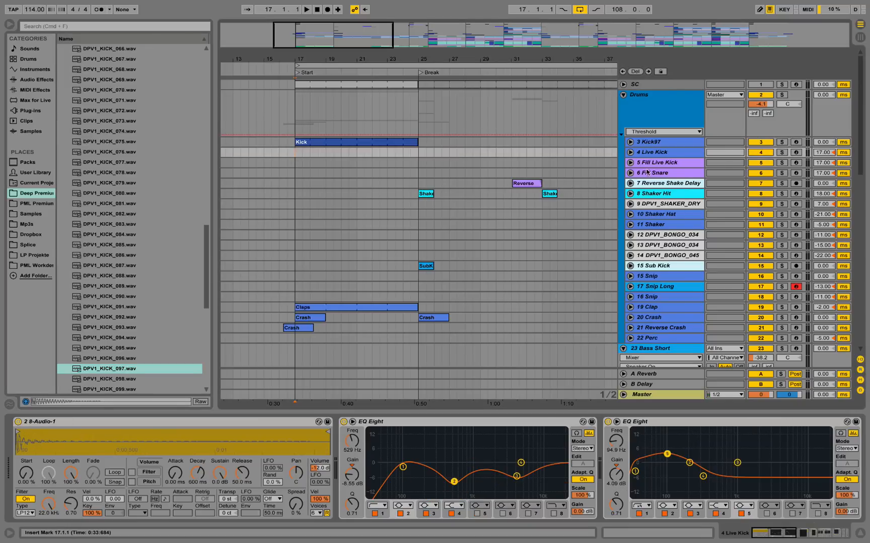
{"action": "left_click", "coordinate": [677, 144]}
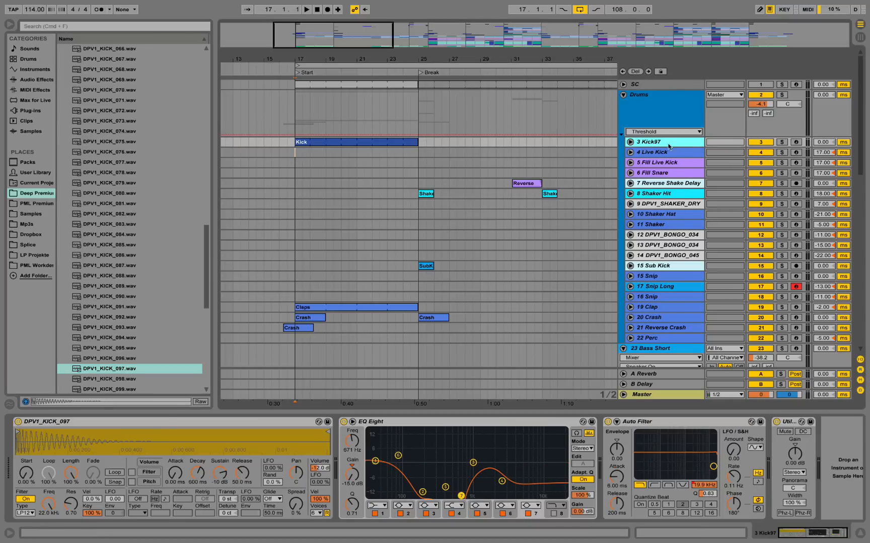
{"action": "left_click", "coordinate": [782, 143]}
{"action": "key", "text": "space"}
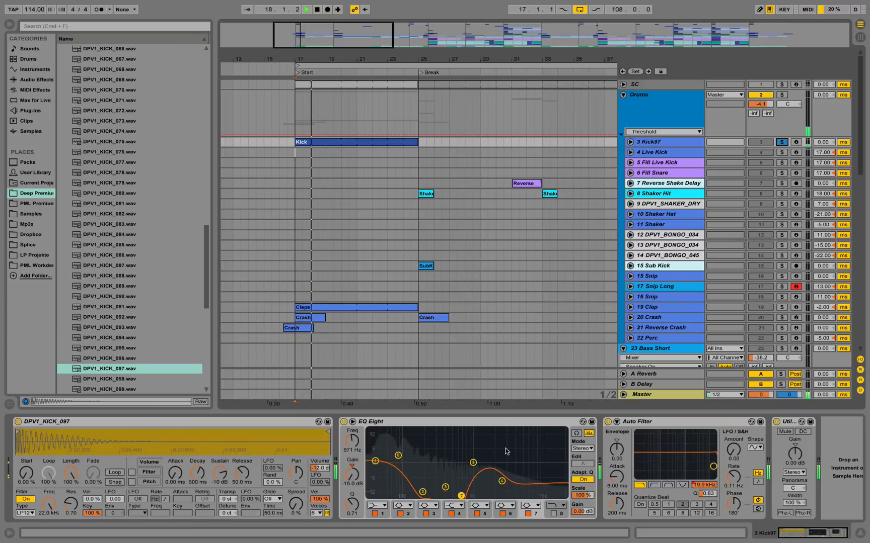
{"action": "key", "text": "space"}
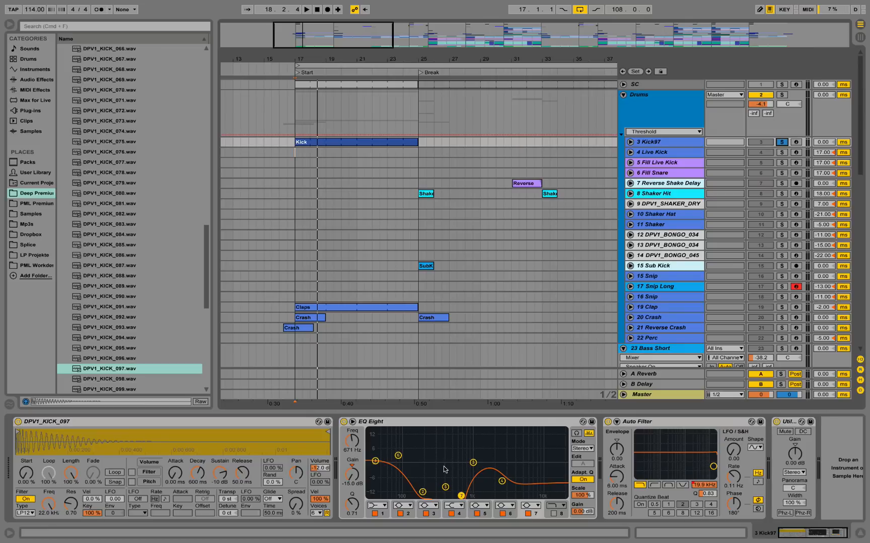
Compare the soloed kick from bar 17 with its EQ Eight bypassed and active, leaving the EQ on.
{"action": "left_click", "coordinate": [344, 422]}
{"action": "key", "text": "space"}
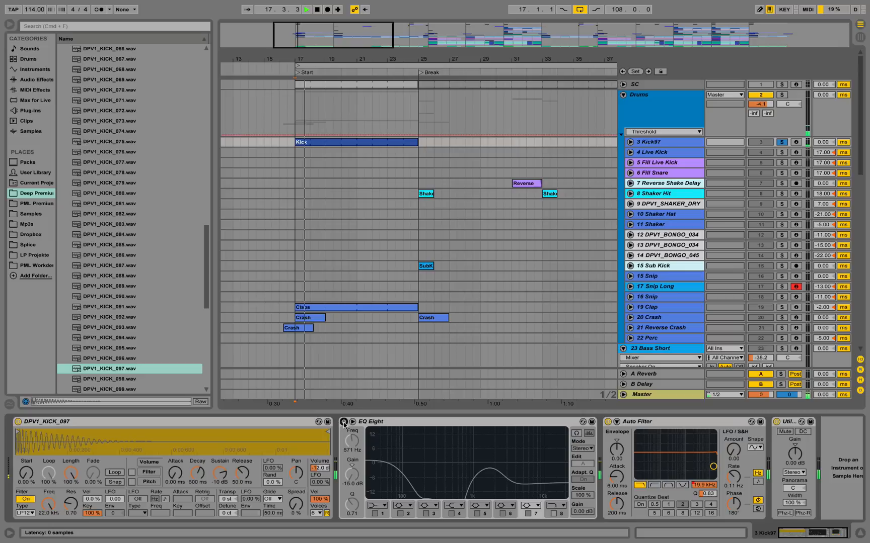
{"action": "left_click", "coordinate": [344, 422]}
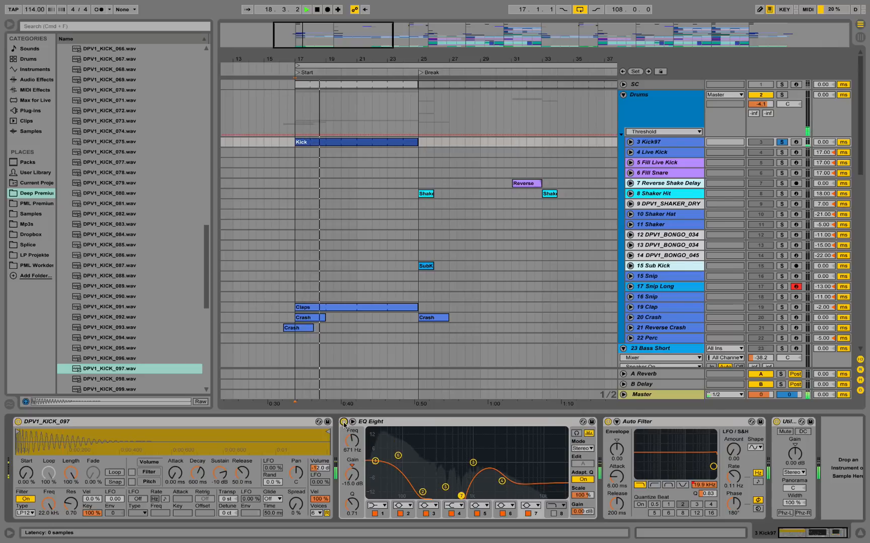
{"action": "left_click", "coordinate": [344, 423]}
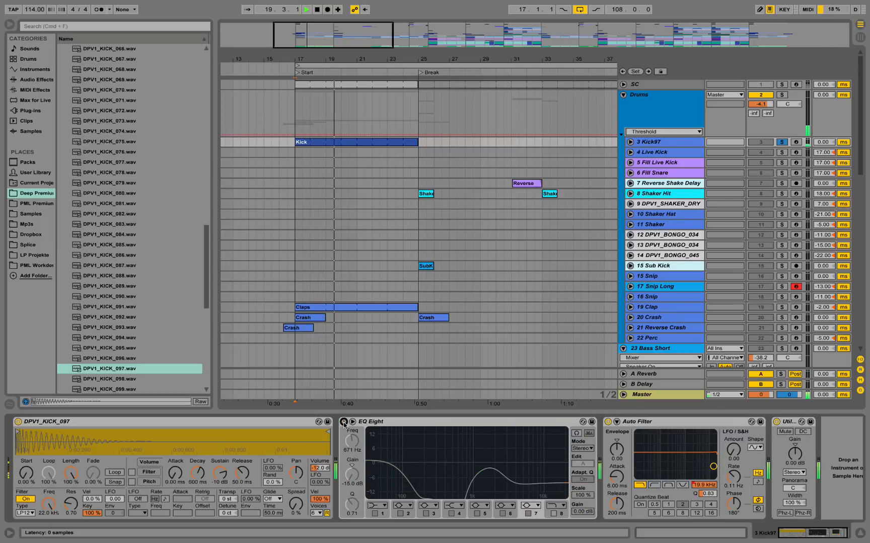
{"action": "left_click", "coordinate": [344, 423]}
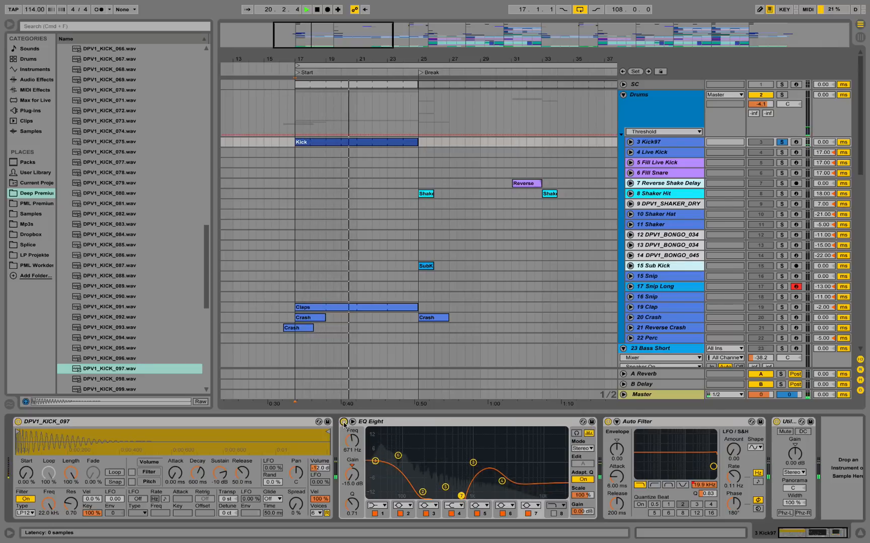
{"action": "key", "text": "space"}
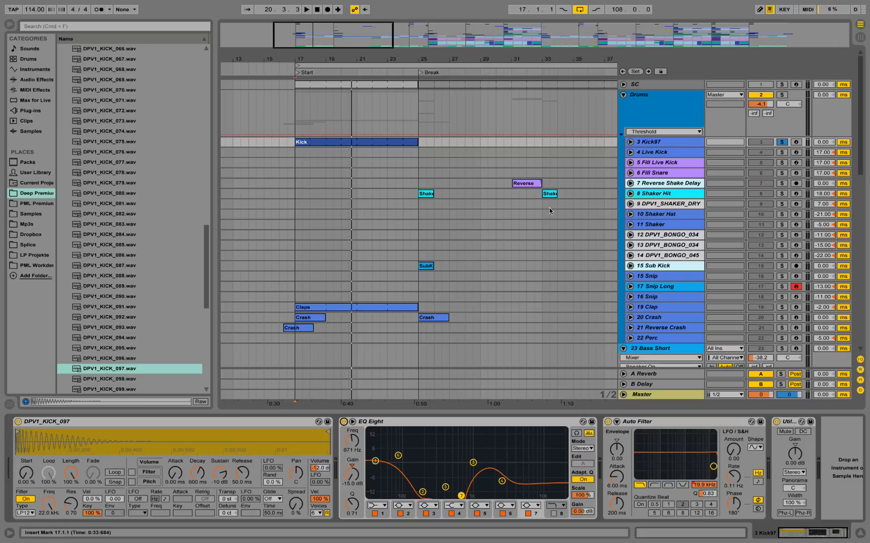
Unsolo 3 Kick97 and play the full mix from bar 17.
{"action": "left_click", "coordinate": [782, 142]}
{"action": "key", "text": "space"}
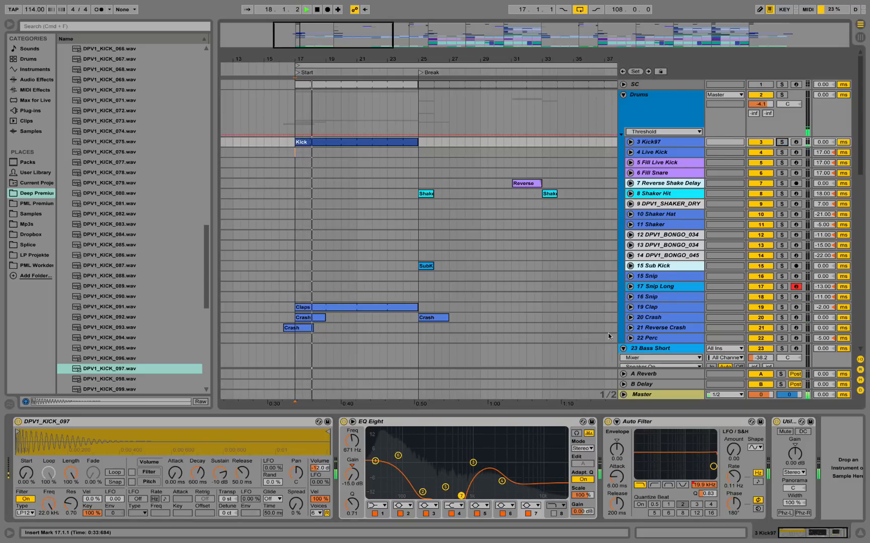
{"action": "key", "text": "space"}
View the devices on 20 Crash, and unfold 21 Reverse Crash to play the reversed cymbal in the mix from bar 16.
{"action": "left_click", "coordinate": [653, 318]}
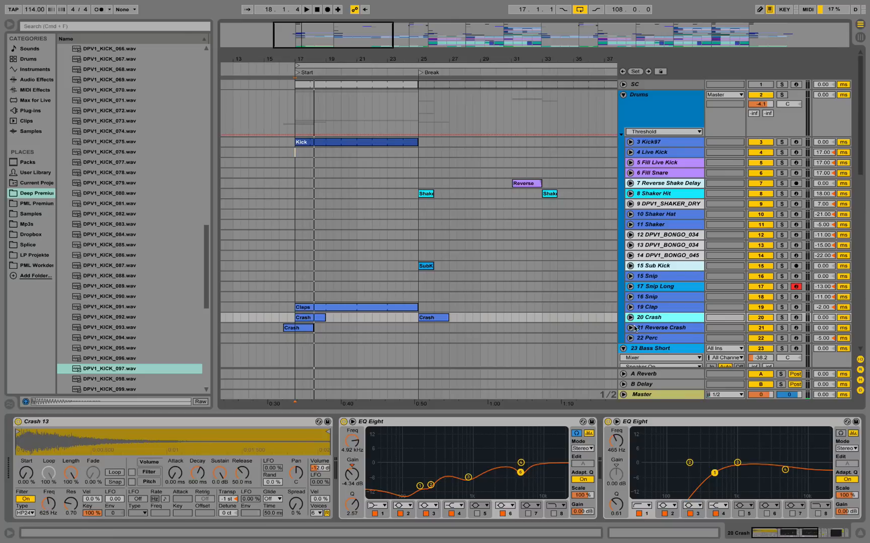
{"action": "left_click", "coordinate": [635, 328]}
{"action": "left_click", "coordinate": [631, 328]}
{"action": "left_click", "coordinate": [277, 319]}
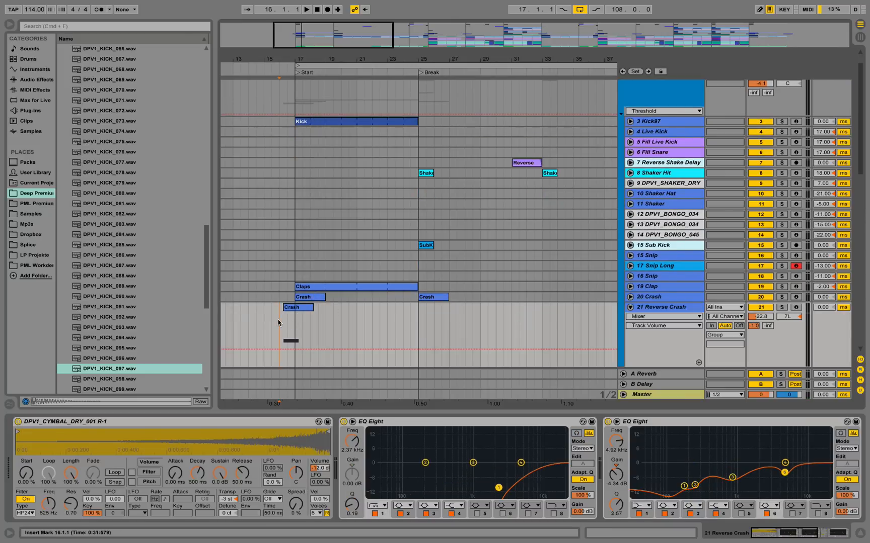
{"action": "key", "text": "space"}
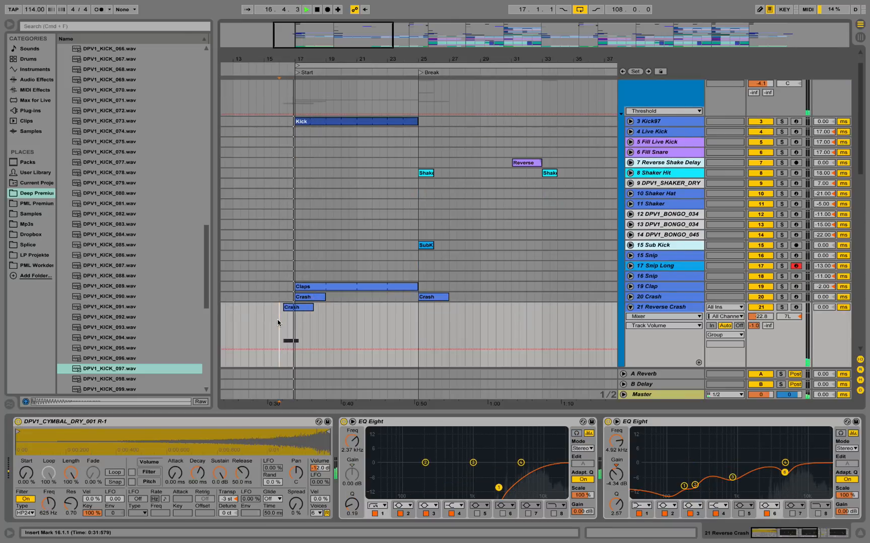
{"action": "key", "text": "space"}
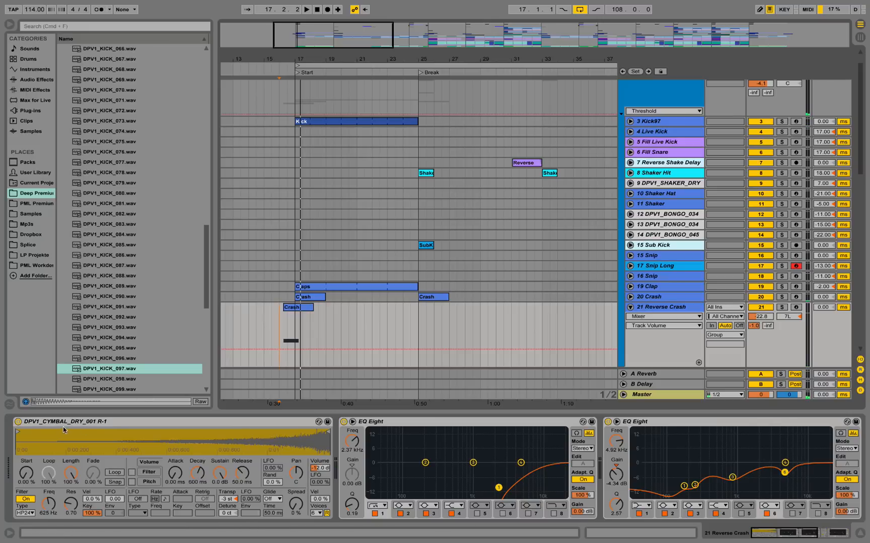
Collapse the KICK sample folder, and unfold 19 Clap to examine its notes, EQ Eight and Reverb.
{"action": "scroll", "coordinate": [98, 224], "scroll_direction": "up", "scroll_amount": 20}
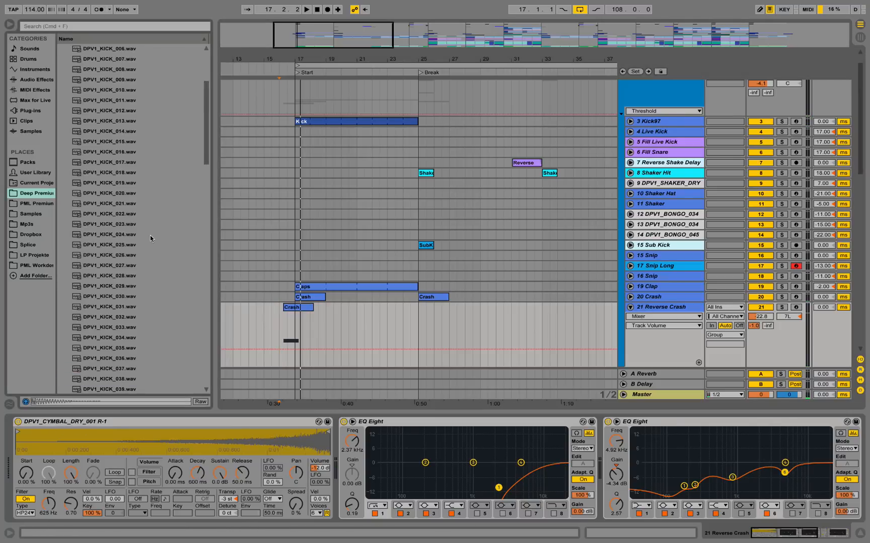
{"action": "left_click", "coordinate": [357, 294]}
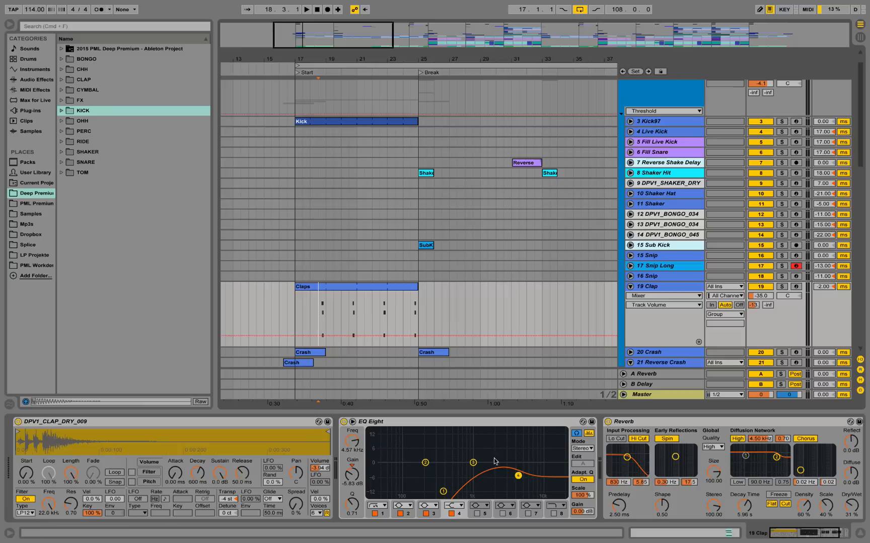
{"action": "left_click_drag", "start_coordinate": [315, 59], "coordinate": [328, 128]}
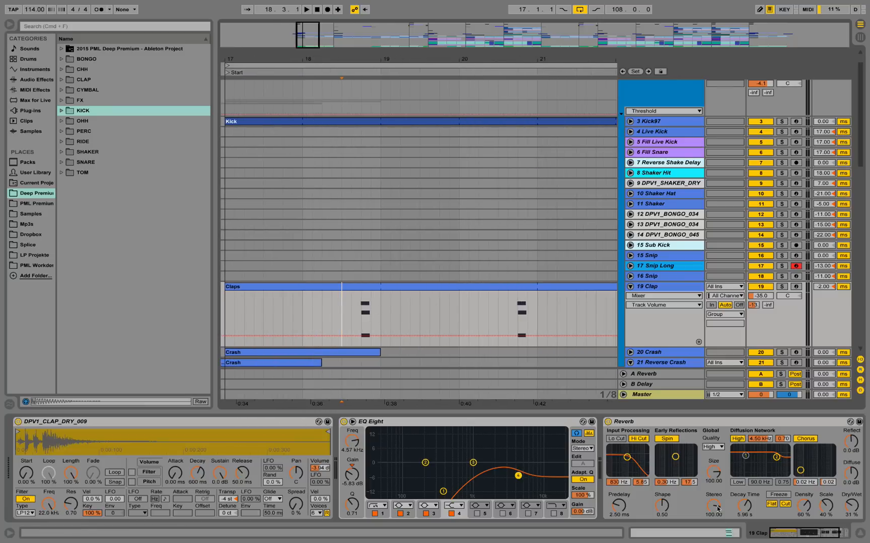
{"action": "mouse_move", "coordinate": [800, 532]}
{"action": "left_mouse_down"}
{"action": "mouse_move", "coordinate": [823, 534]}
{"action": "mouse_move", "coordinate": [786, 534]}
{"action": "left_mouse_up"}
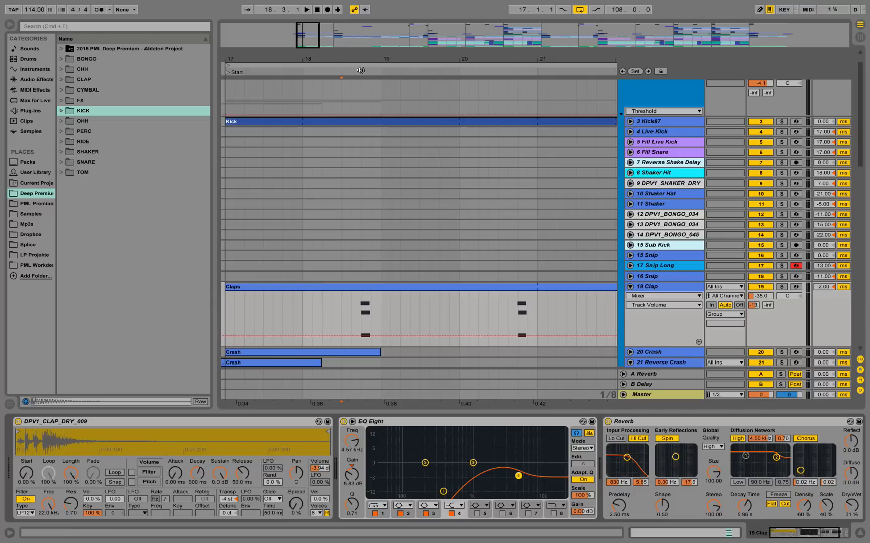
{"action": "left_click_drag", "start_coordinate": [354, 60], "coordinate": [355, 57]}
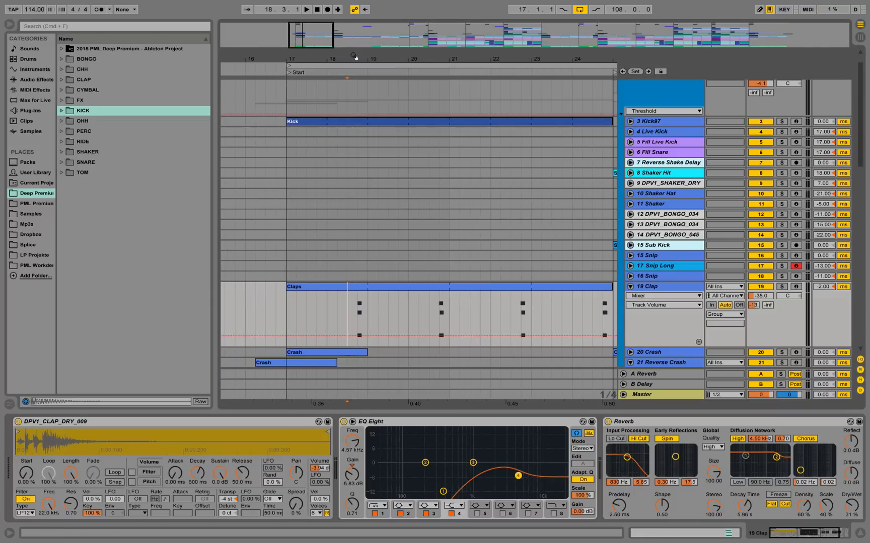
Play the Claps clip in the mix from bar 18 and fold 19 Clap.
{"action": "left_click", "coordinate": [330, 308]}
{"action": "key", "text": "space"}
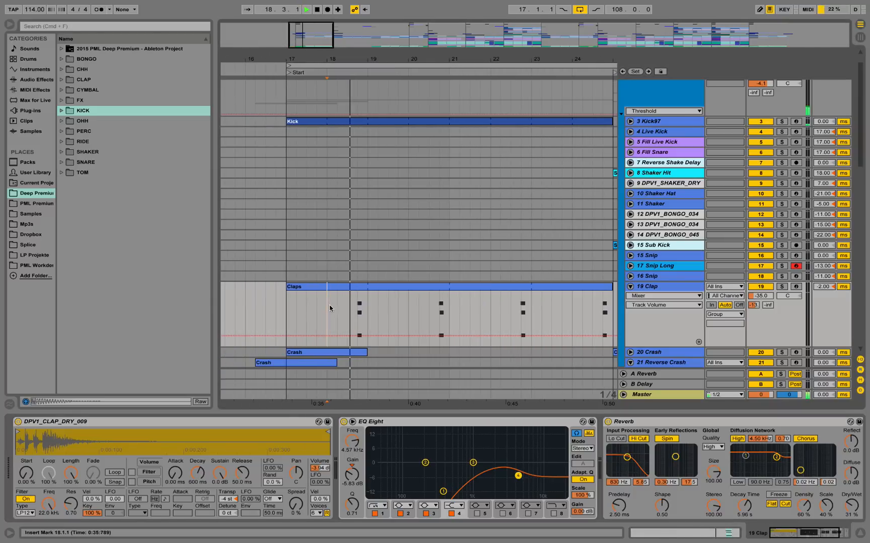
{"action": "left_click", "coordinate": [630, 287]}
{"action": "left_click_drag", "start_coordinate": [473, 57], "coordinate": [358, 32]}
{"action": "key", "text": "space"}
Unfold 8 Shaker Hit and play its Shaker clip from the Break at bar 25.
{"action": "mouse_move", "coordinate": [423, 60]}
{"action": "left_mouse_down"}
{"action": "mouse_move", "coordinate": [381, 81]}
{"action": "mouse_move", "coordinate": [366, 61]}
{"action": "mouse_move", "coordinate": [366, 78]}
{"action": "left_mouse_up"}
{"action": "left_click", "coordinate": [630, 172]}
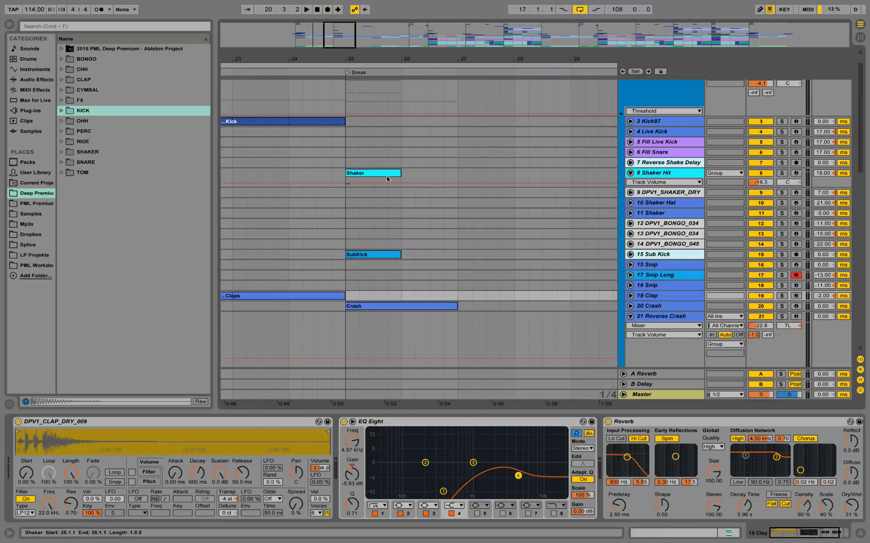
{"action": "left_click", "coordinate": [346, 174]}
{"action": "key", "text": "space"}
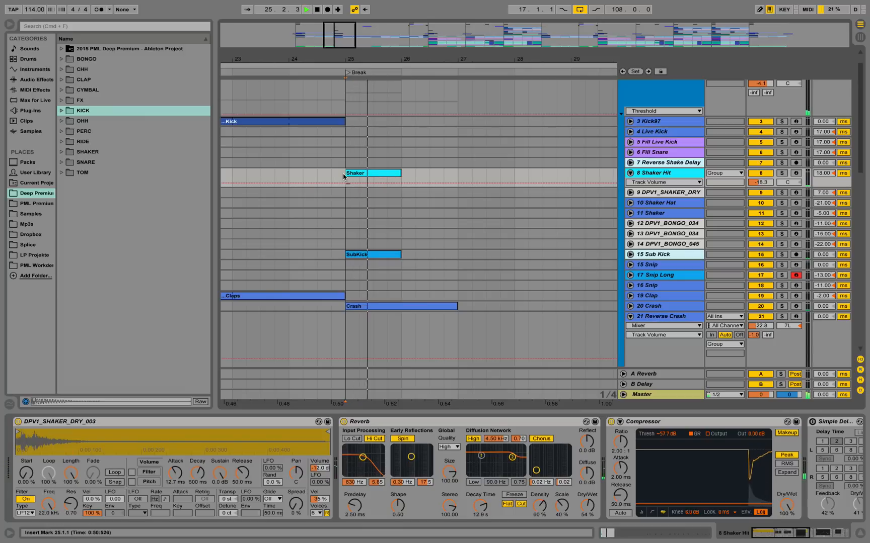
Stop playback, open the SHAKER sample folder and preview DPV1_SHAKER_DRY_003.wav.
{"action": "key", "text": "space"}
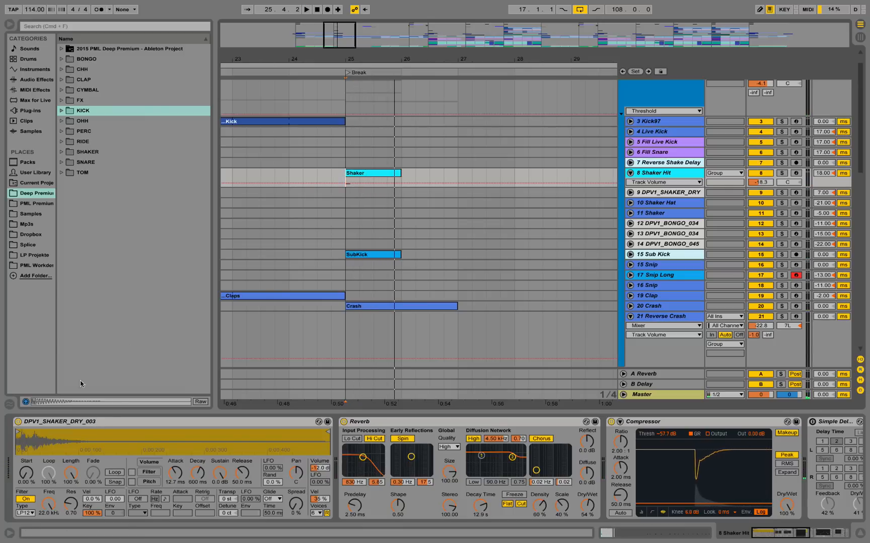
{"action": "left_click", "coordinate": [61, 152]}
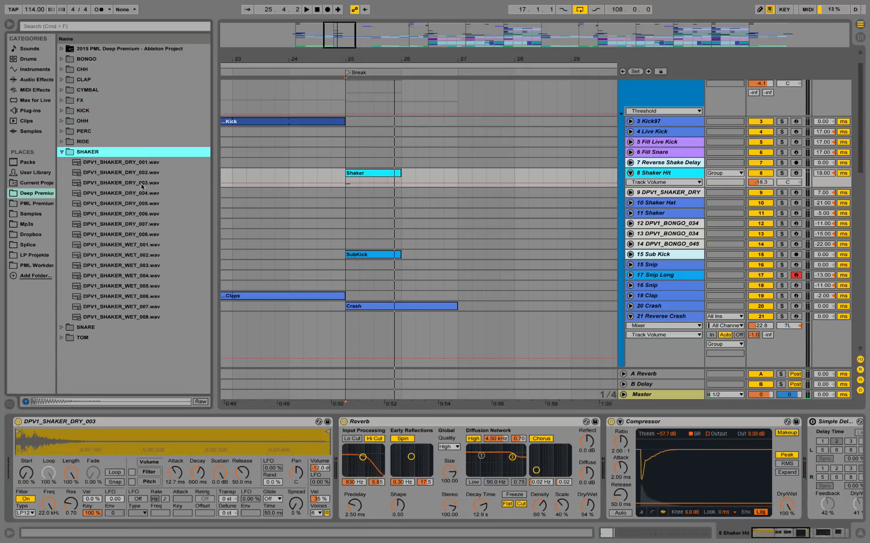
{"action": "left_click", "coordinate": [142, 184]}
Play the Shaker clip from bar 25 in the mix, and solo 8 Shaker Hit to hear it alone.
{"action": "key", "text": "space"}
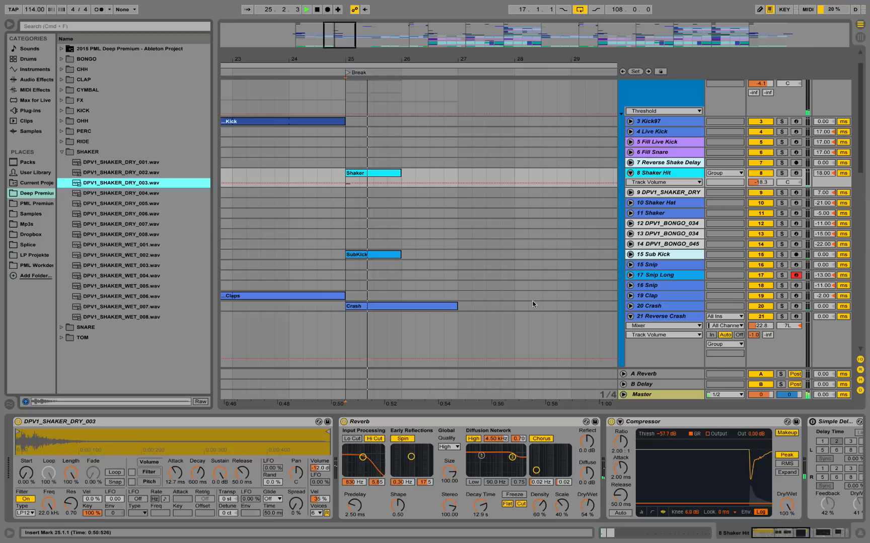
{"action": "left_click", "coordinate": [782, 174]}
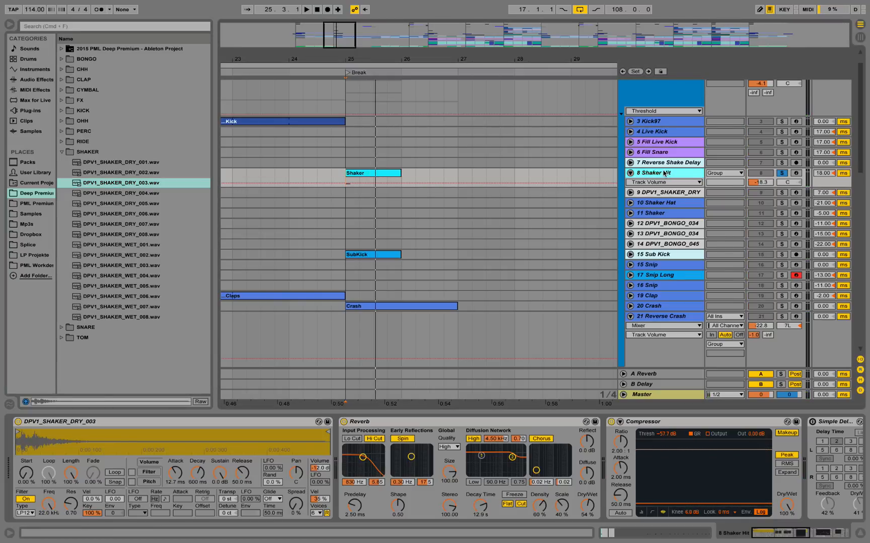
{"action": "key", "text": "space"}
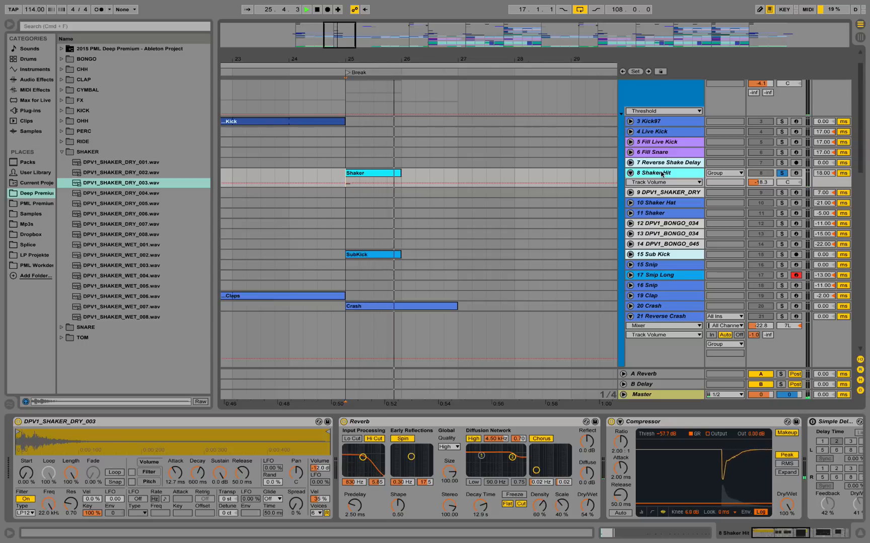
{"action": "key", "text": "space"}
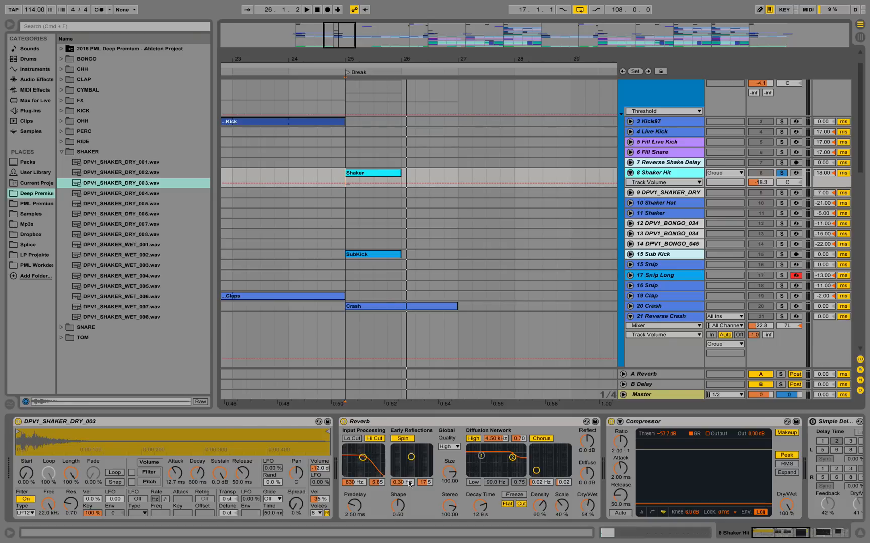
Examine the effects after the Reverb on 8 Shaker Hit, and bypass and re-enable its Compressor.
{"action": "left_click_drag", "start_coordinate": [806, 535], "coordinate": [816, 540]}
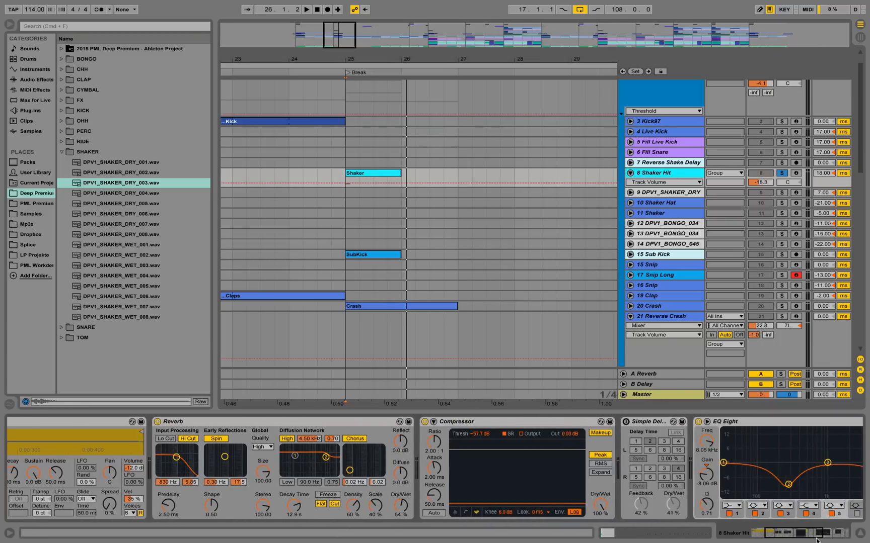
{"action": "left_click", "coordinate": [424, 423]}
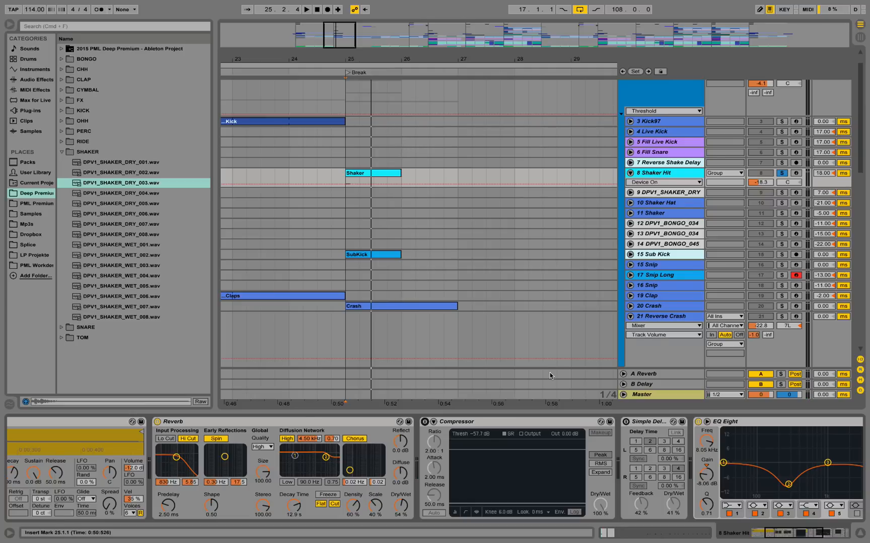
{"action": "left_click", "coordinate": [424, 423]}
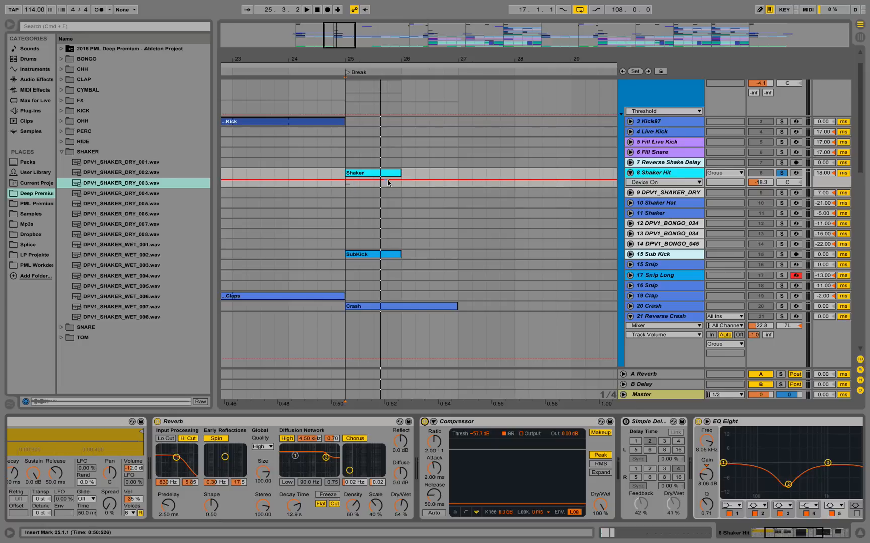
Enlarge the 8 Shaker Hit lane to examine its note at bar 25 and the empty stretch following it.
{"action": "left_click_drag", "start_coordinate": [676, 188], "coordinate": [687, 232]}
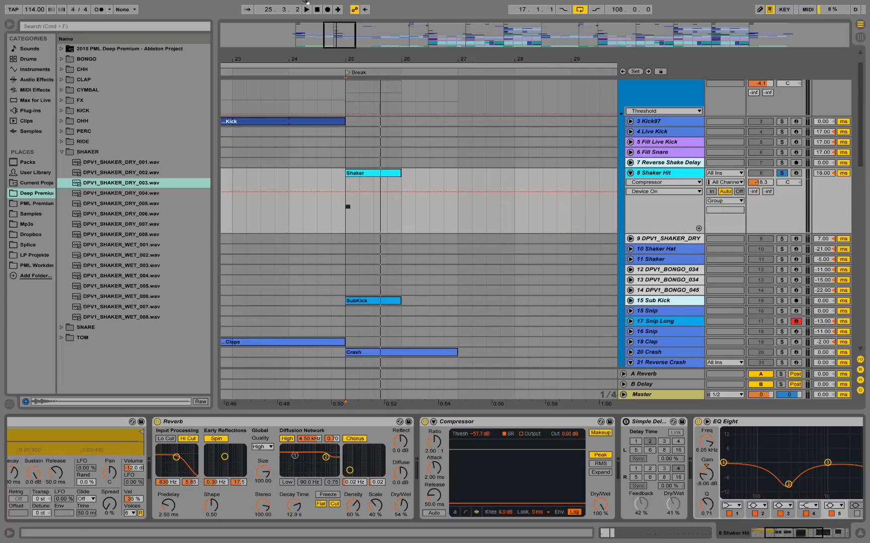
{"action": "left_click_drag", "start_coordinate": [350, 61], "coordinate": [349, 96]}
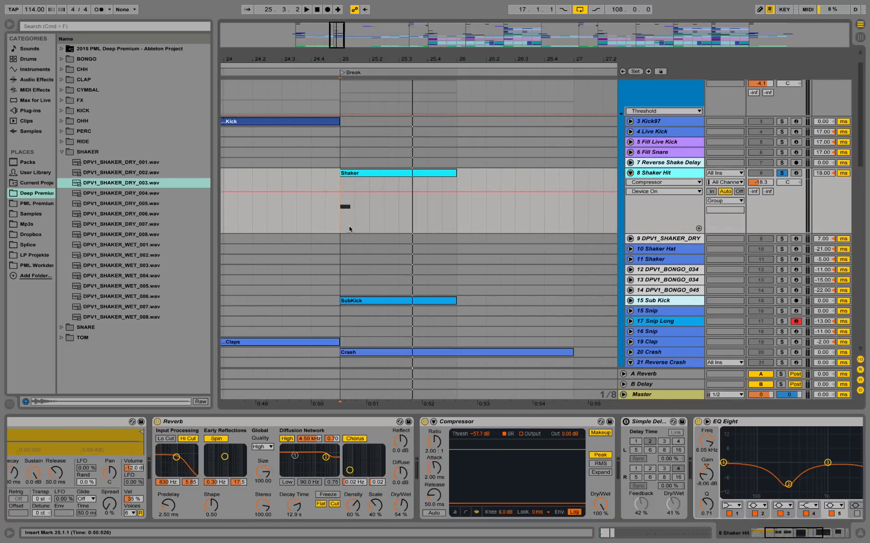
{"action": "left_click_drag", "start_coordinate": [349, 228], "coordinate": [347, 206]}
{"action": "left_click", "coordinate": [458, 213]}
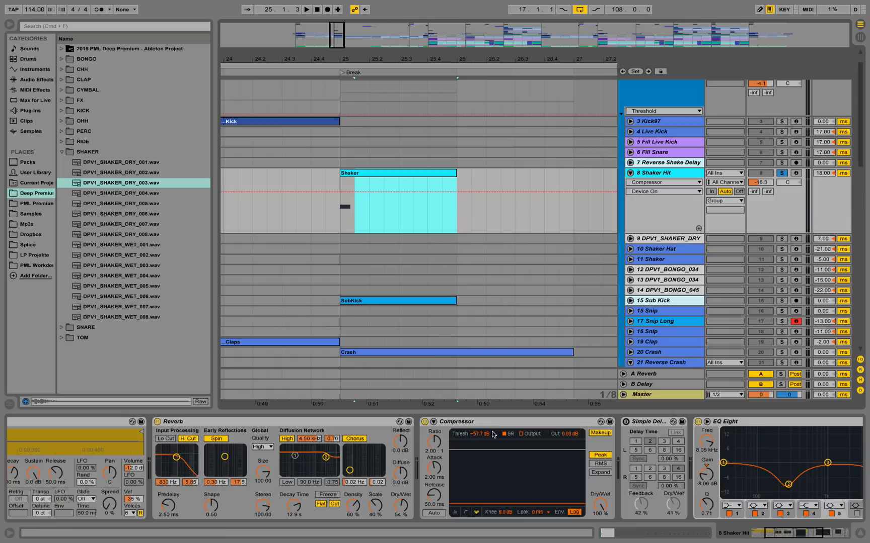
{"action": "left_click", "coordinate": [342, 221]}
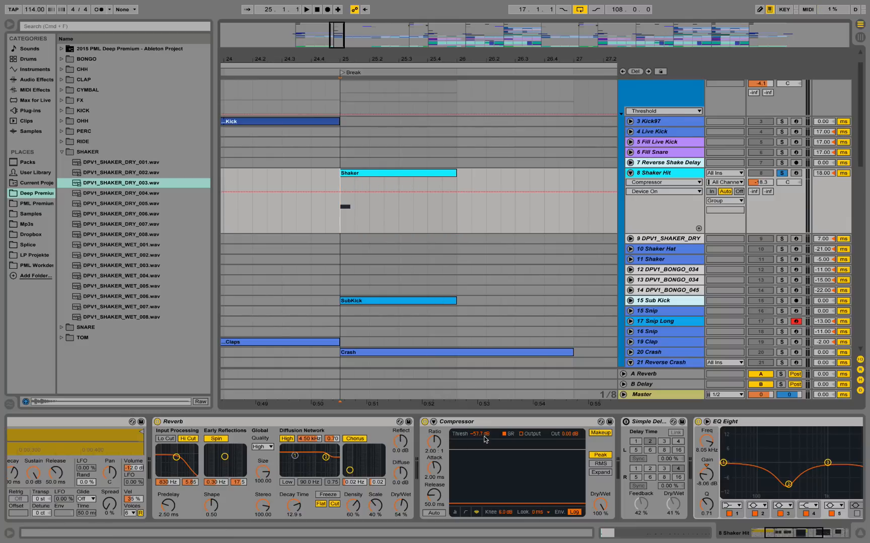
Play the soloed shaker hit from bar 25 to watch the Compressor's gain reduction, and show the EQ Eight and Auto Filter.
{"action": "left_click", "coordinate": [464, 513]}
{"action": "left_click", "coordinate": [475, 514]}
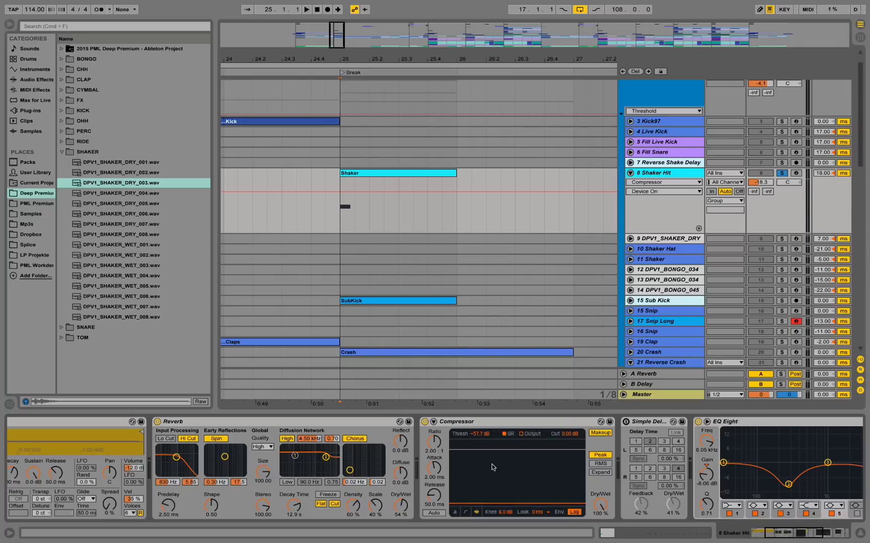
{"action": "key", "text": "space"}
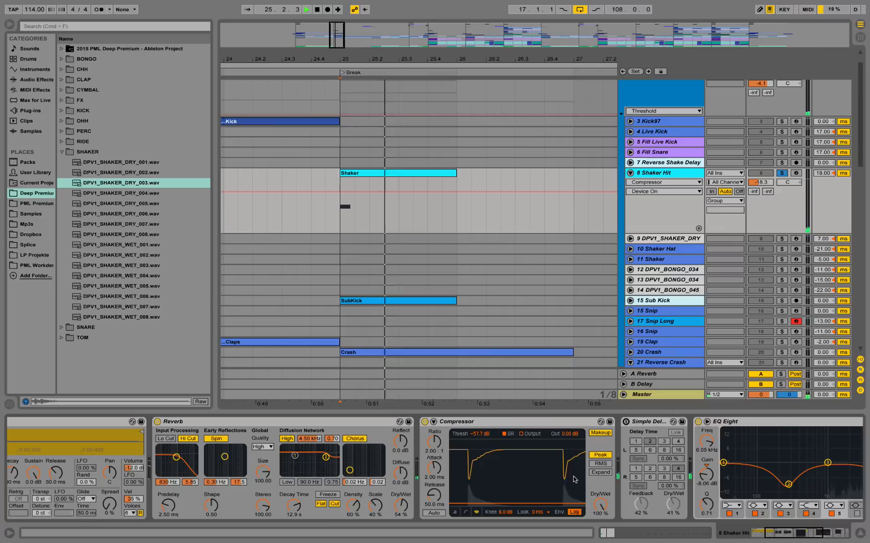
{"action": "key", "text": "space"}
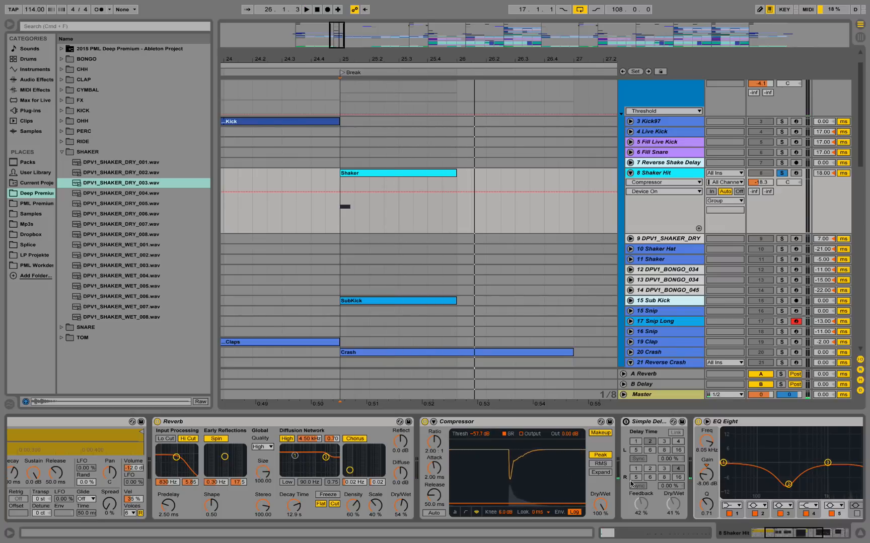
{"action": "left_click", "coordinate": [813, 539]}
{"action": "left_click_drag", "start_coordinate": [815, 541], "coordinate": [805, 536]}
Solo 15 Sub Kick, play its SubKick clip from bar 25 and unfold the track.
{"action": "left_click_drag", "start_coordinate": [396, 60], "coordinate": [396, 45]}
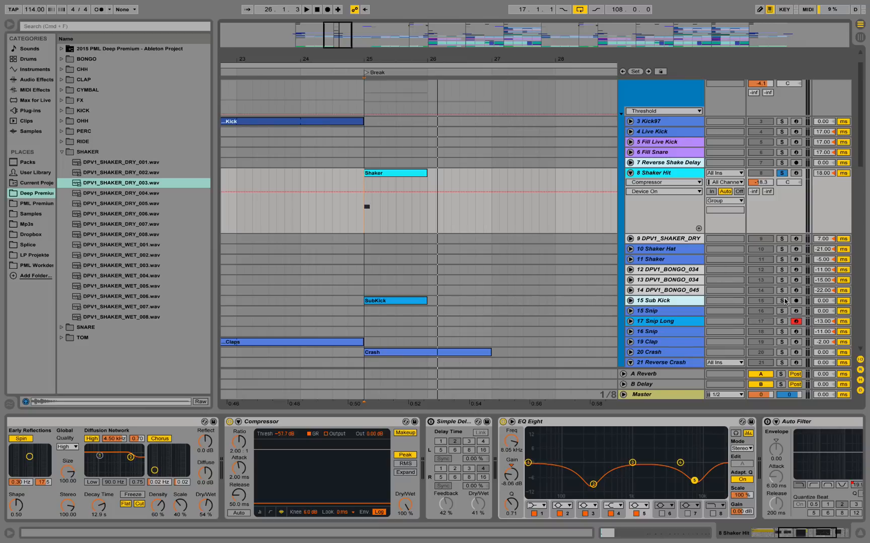
{"action": "left_click", "coordinate": [697, 300]}
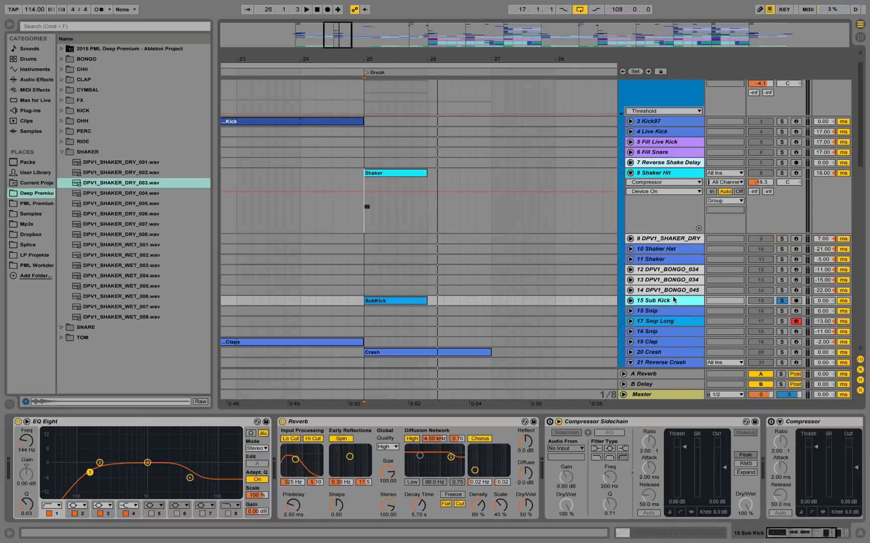
{"action": "key", "text": "space"}
{"action": "left_click", "coordinate": [630, 301]}
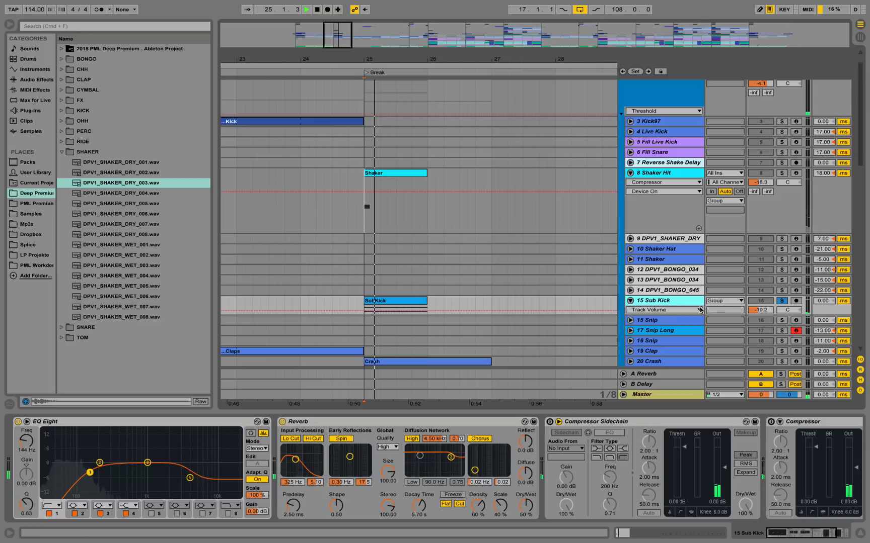
{"action": "key", "text": "space"}
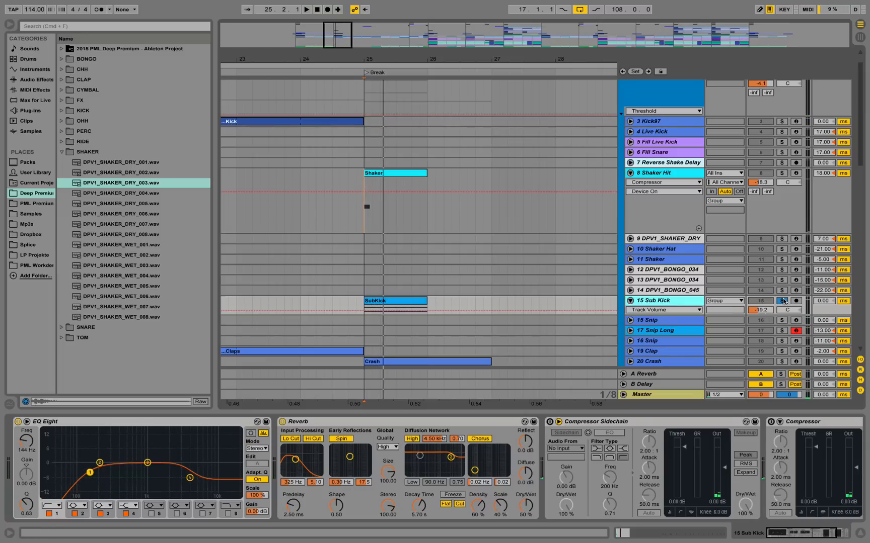
Unsolo 15 Sub Kick and play the Break from bar 25 in the full mix.
{"action": "left_click", "coordinate": [782, 301]}
{"action": "key", "text": "space"}
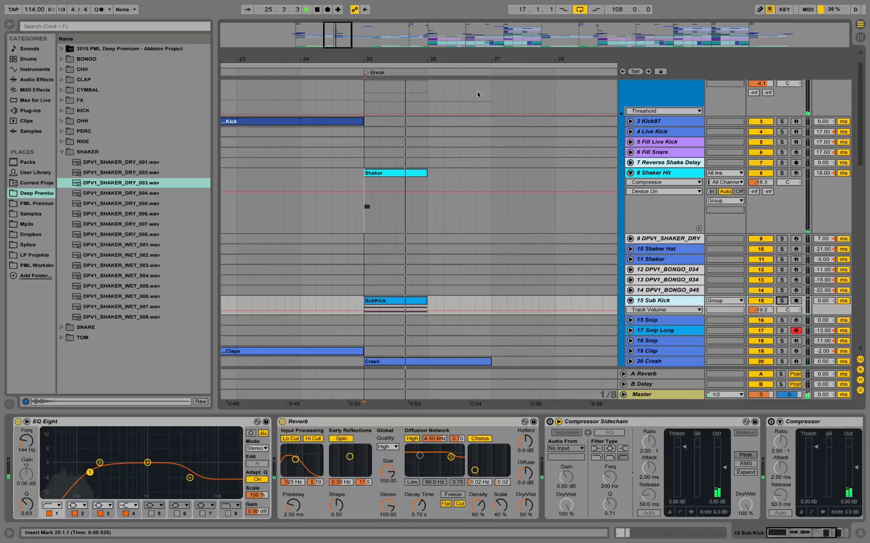
{"action": "left_click_drag", "start_coordinate": [472, 60], "coordinate": [427, 29]}
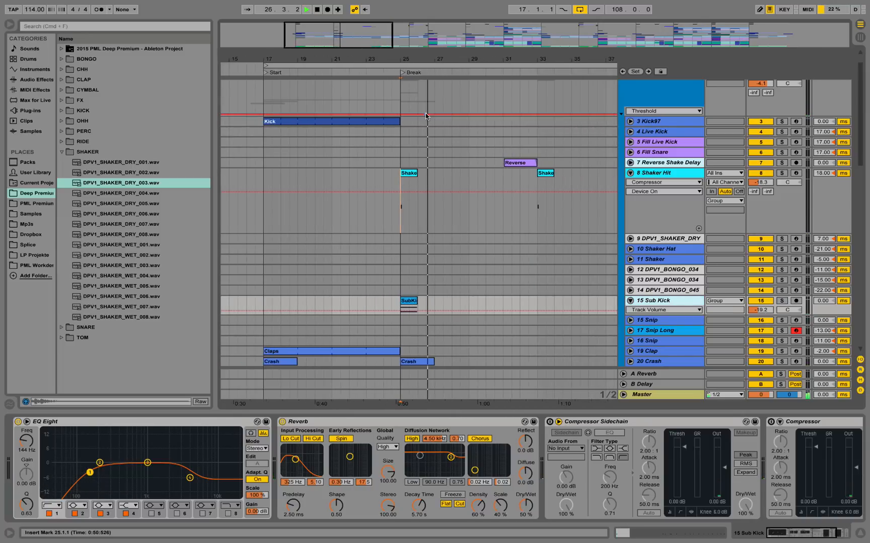
{"action": "key", "text": "space"}
Unfold 7 Reverse Shake Delay, solo it and play its Reverse clip from bar 32.
{"action": "left_click_drag", "start_coordinate": [539, 59], "coordinate": [460, 59]}
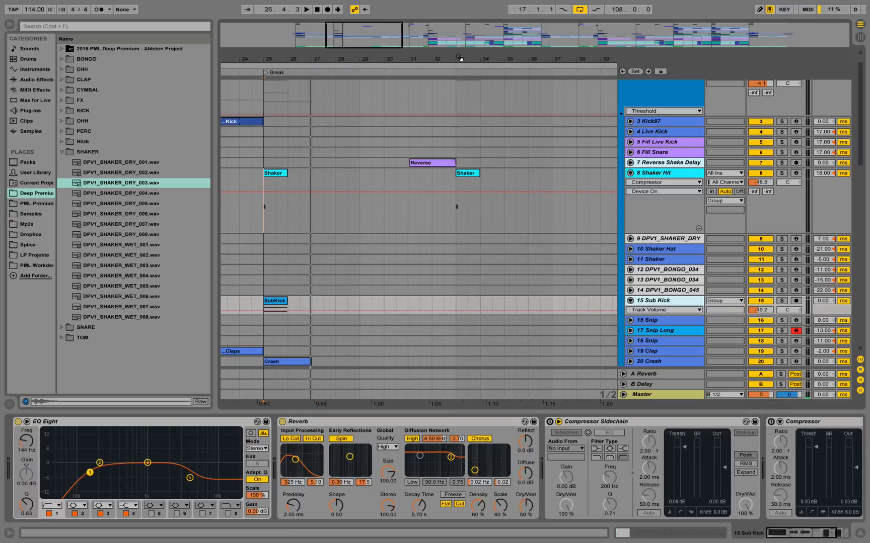
{"action": "left_click", "coordinate": [629, 162]}
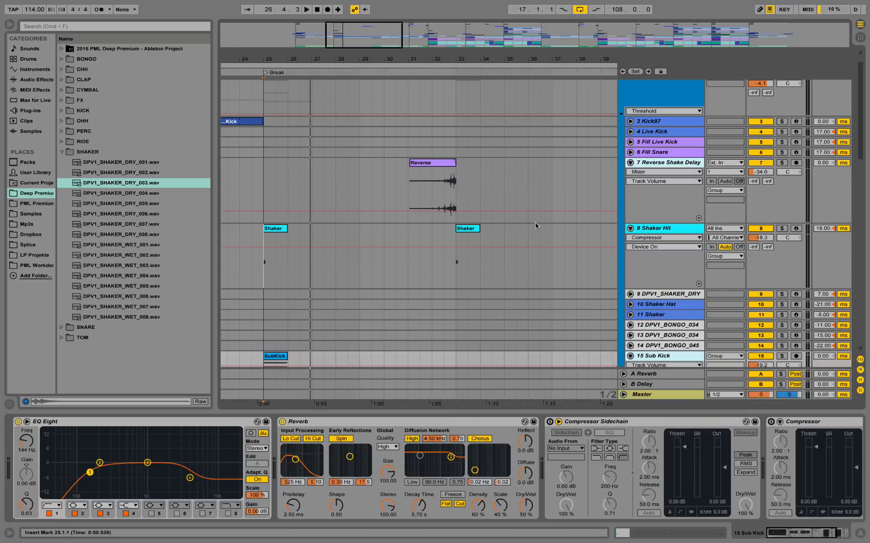
{"action": "left_click", "coordinate": [439, 182]}
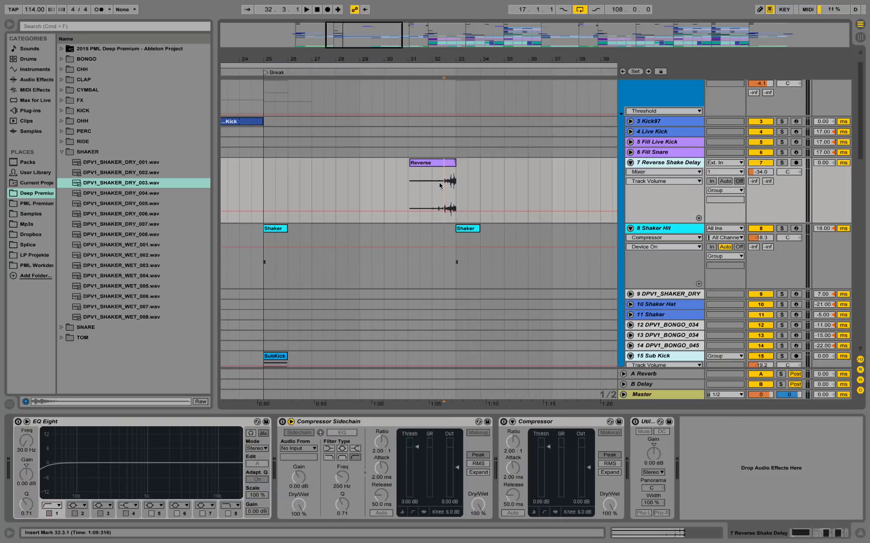
{"action": "left_click", "coordinate": [781, 162]}
{"action": "key", "text": "space"}
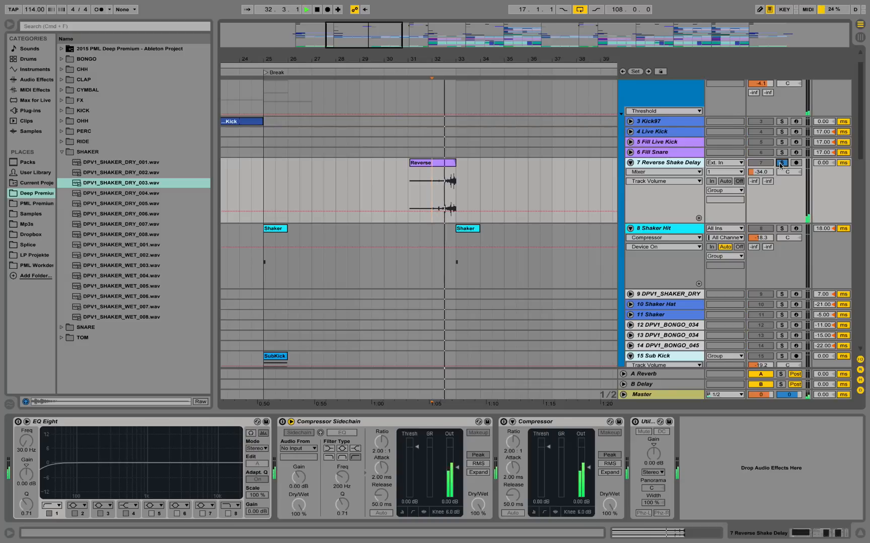
{"action": "key", "text": "space"}
{"action": "key", "text": "space"}
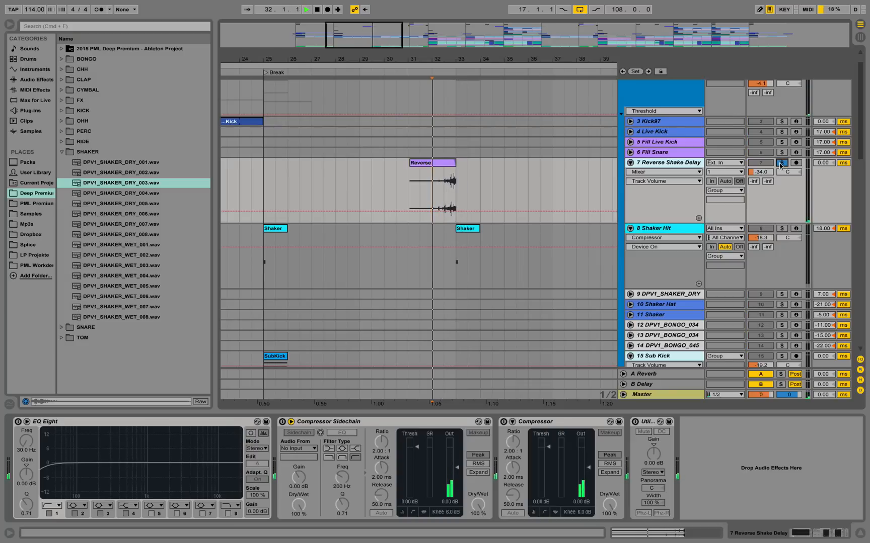
Replay the Reverse clip from bar 32 and unsolo 7 Reverse Shake Delay to hear it lead into the shaker hit in the mix.
{"action": "left_click", "coordinate": [781, 163]}
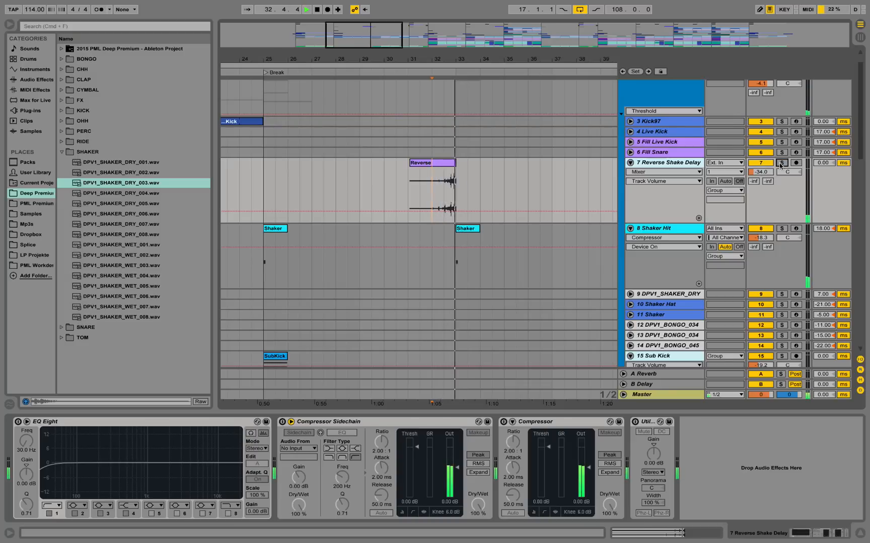
{"action": "left_click_drag", "start_coordinate": [436, 54], "coordinate": [375, 41]}
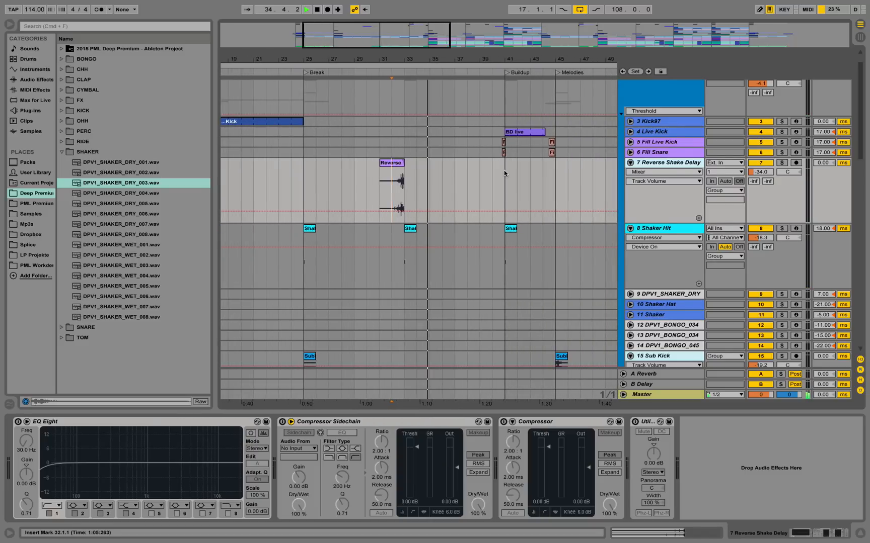
{"action": "scroll", "coordinate": [504, 170], "scroll_direction": "down", "scroll_amount": 1}
{"action": "scroll", "coordinate": [503, 175], "scroll_direction": "up", "scroll_amount": 2}
{"action": "key", "text": "space"}
Unfold 6 Fill Snare and 5 Fill Live Kick, and play their Fill clips in the mix from 44.3 into the Melodies section.
{"action": "left_click_drag", "start_coordinate": [507, 60], "coordinate": [386, 85]}
{"action": "left_click_drag", "start_coordinate": [531, 60], "coordinate": [474, 86]}
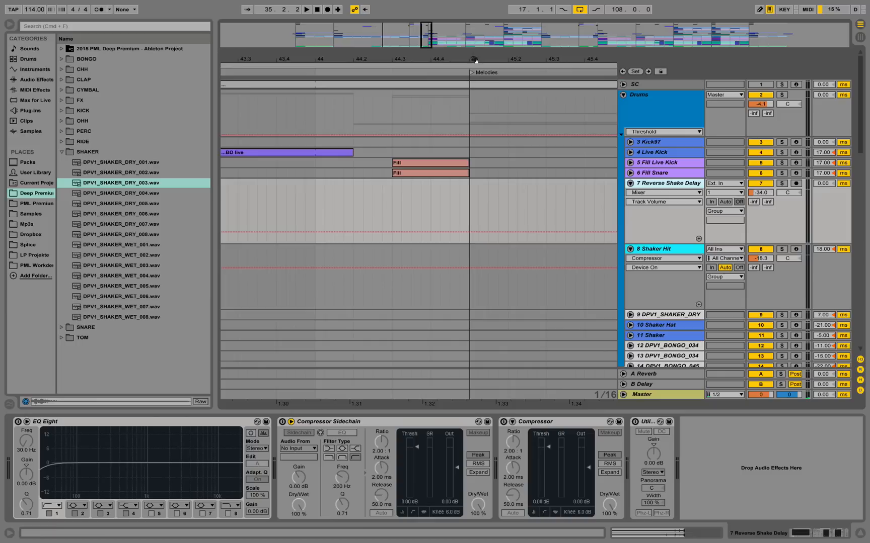
{"action": "left_click", "coordinate": [630, 173]}
{"action": "left_click", "coordinate": [630, 162]}
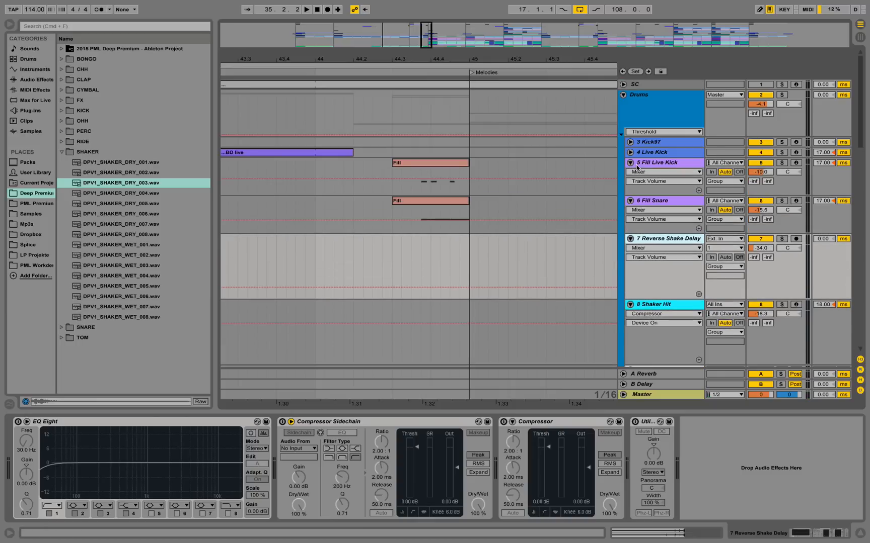
{"action": "left_click", "coordinate": [393, 171]}
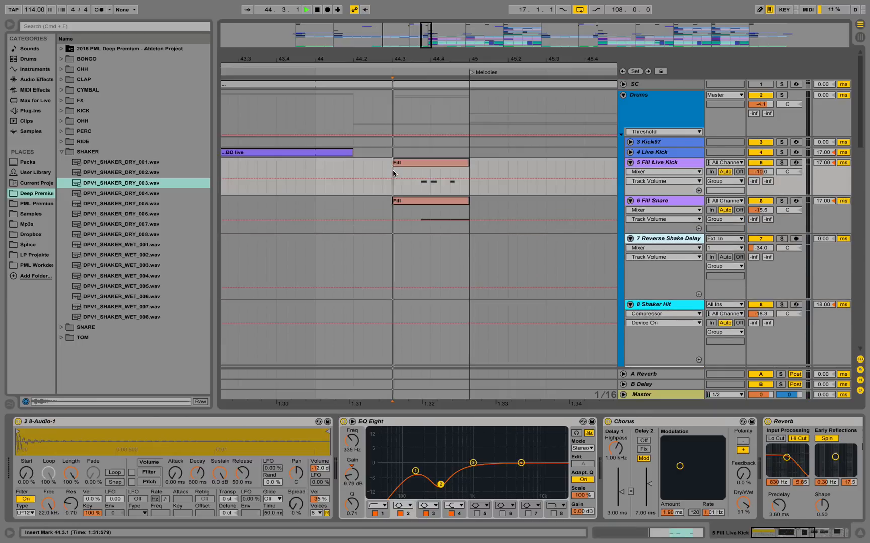
{"action": "key", "text": "space"}
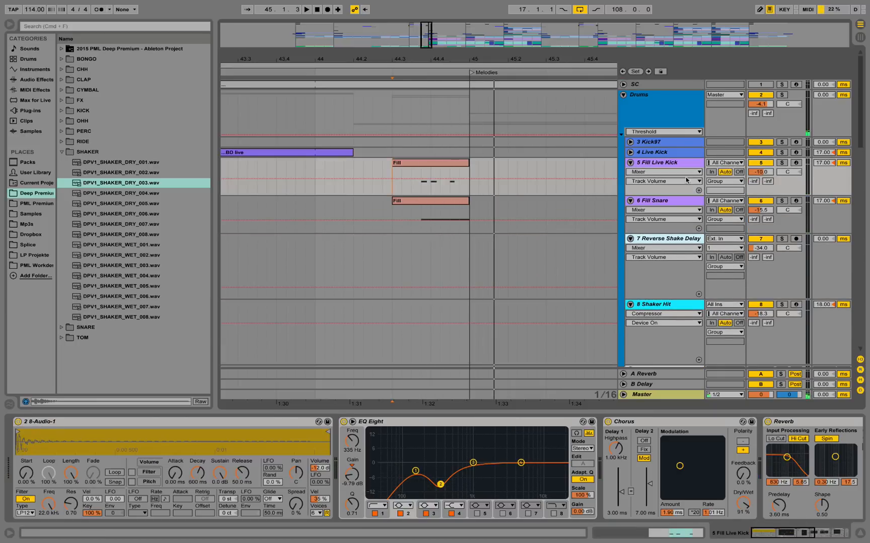
Solo 5 Fill Live Kick and play its notes from 44.3.4.
{"action": "left_click", "coordinate": [781, 163]}
{"action": "left_click", "coordinate": [417, 177]}
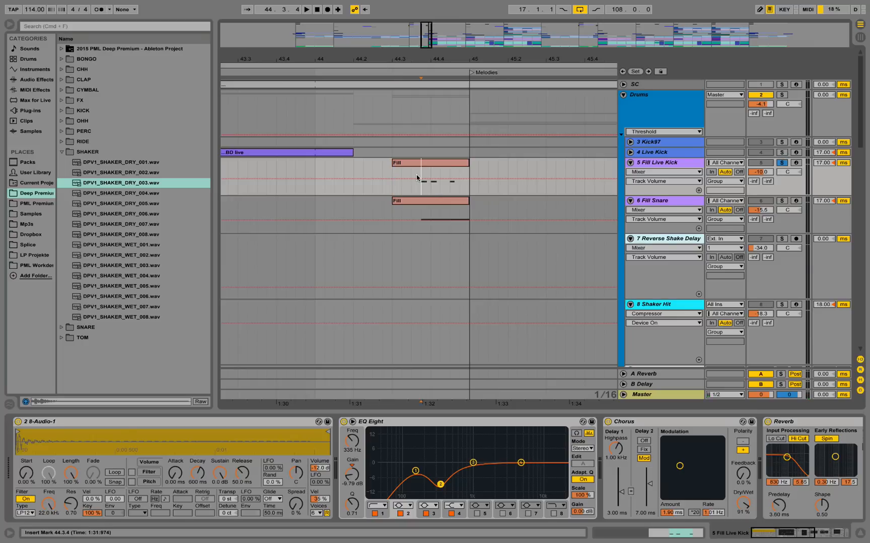
{"action": "key", "text": "space"}
{"action": "key", "text": "space"}
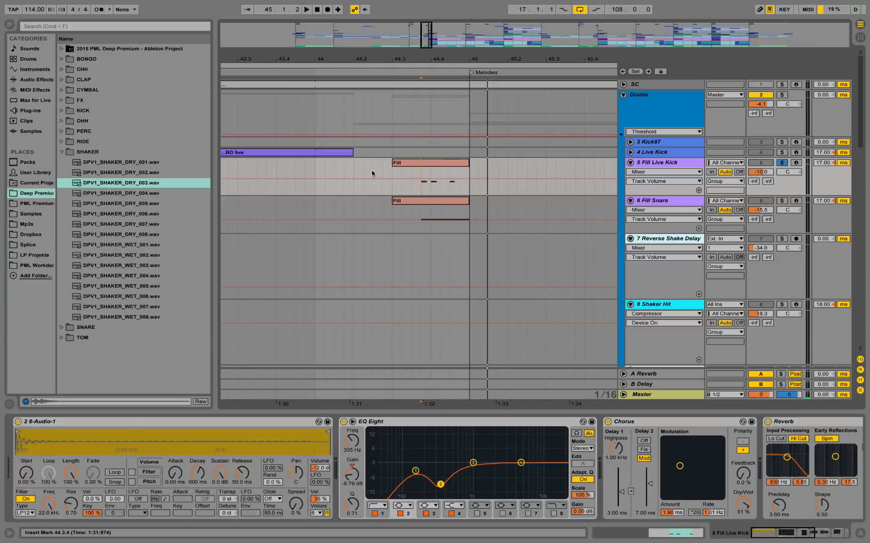
Review the effects chain on 5 Fill Live Kick and replay its soloed fill from 44.3.4.
{"action": "left_click", "coordinate": [805, 538]}
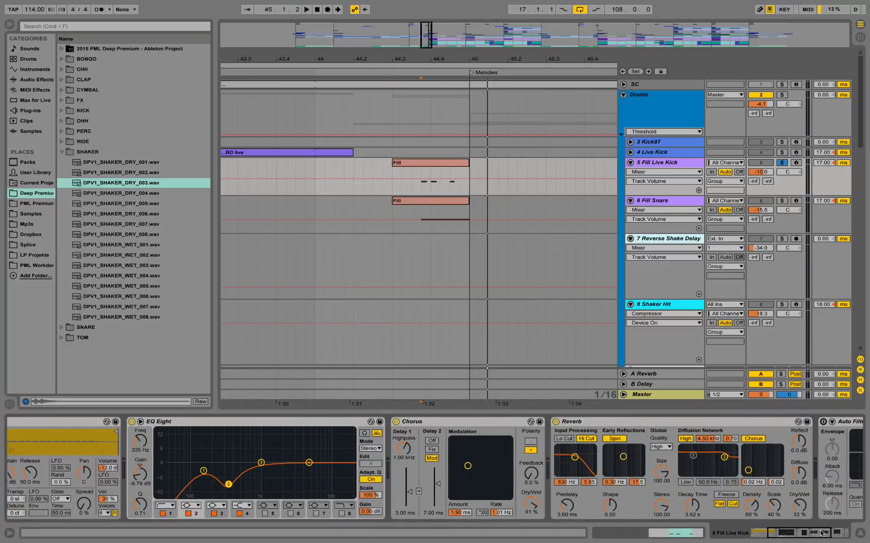
{"action": "key", "text": "space"}
{"action": "key", "text": "space"}
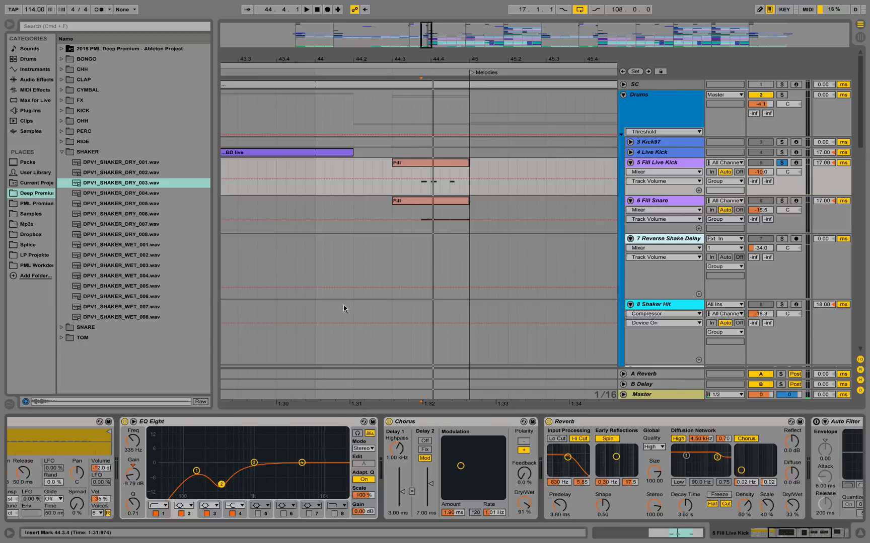
Solo 6 Fill Snare, play its fill from 44.3.4 and inspect the Snare 046 sample and EQ Eight.
{"action": "left_click", "coordinate": [689, 201]}
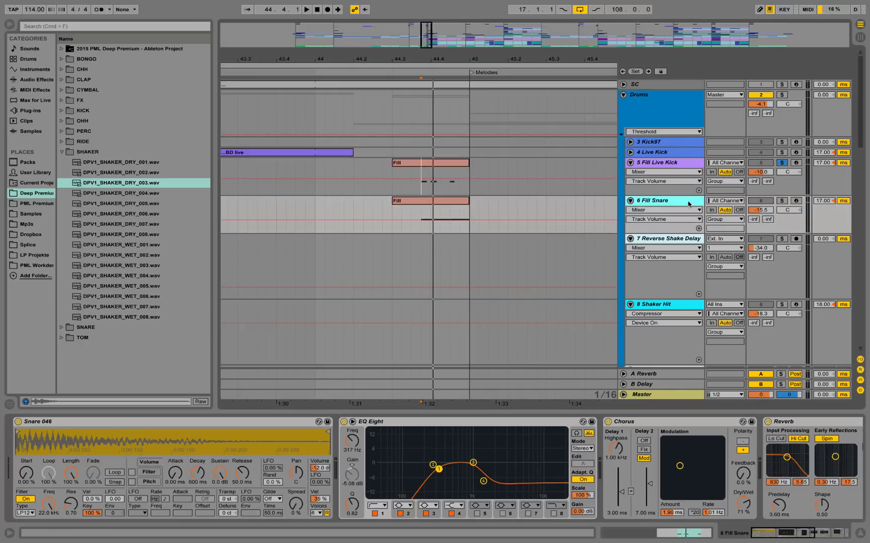
{"action": "left_click", "coordinate": [783, 201]}
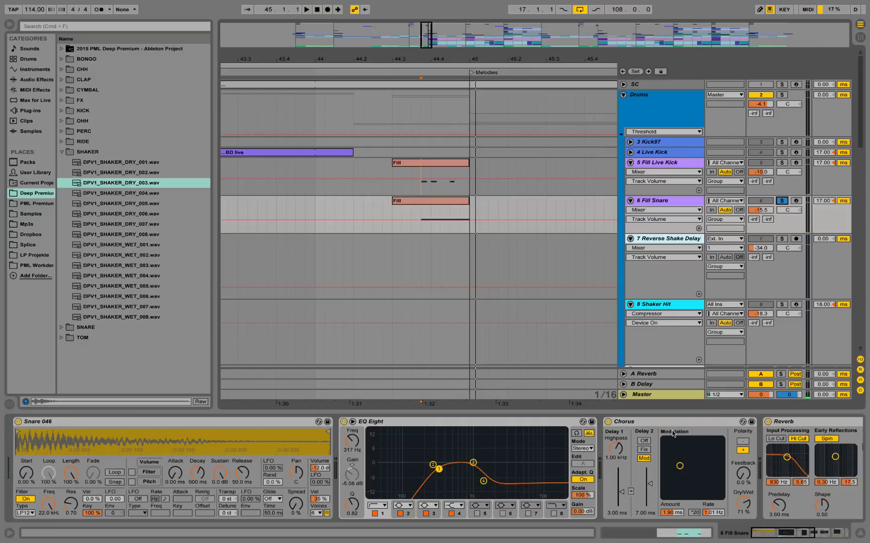
{"action": "left_click_drag", "start_coordinate": [765, 533], "coordinate": [773, 532]}
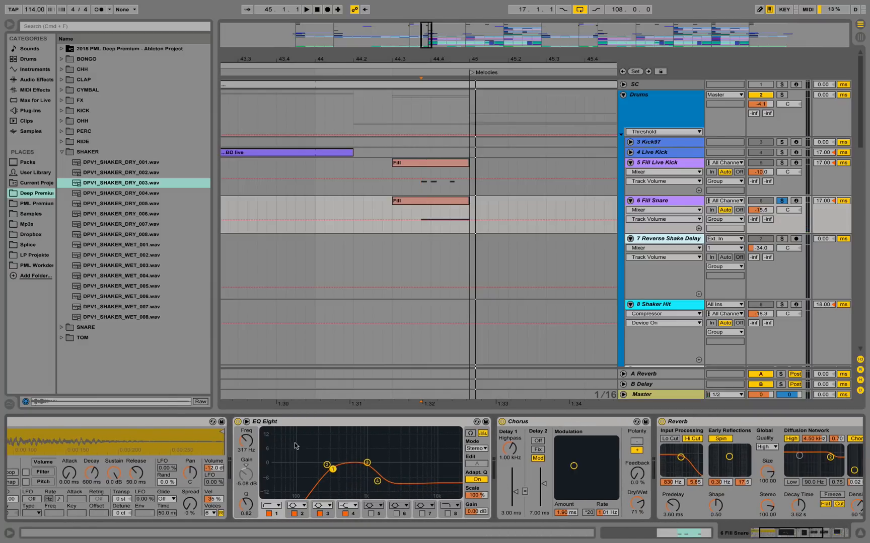
Replay the snare fill with EQ Eight bypassed and re-enabled, and review the remaining effects through Auto Filter and Utility.
{"action": "key", "text": "space"}
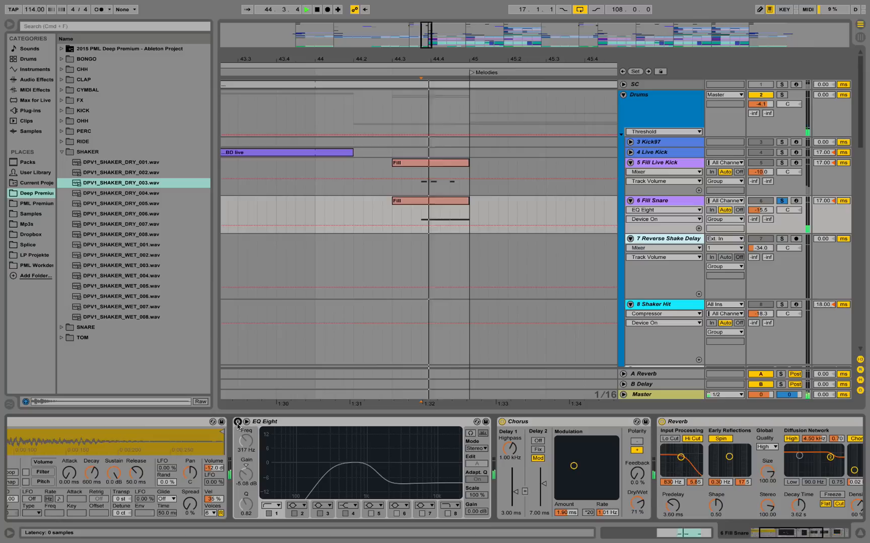
{"action": "left_click", "coordinate": [238, 426]}
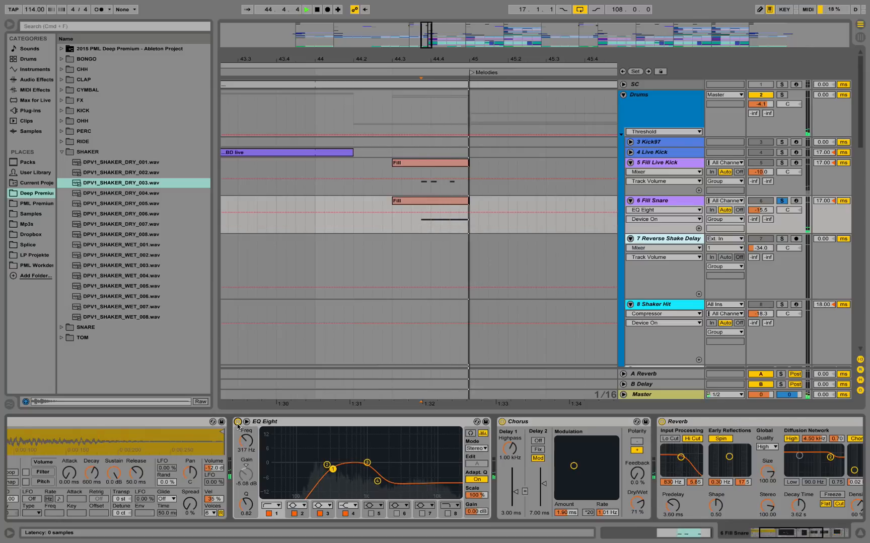
{"action": "key", "text": "space"}
{"action": "left_click_drag", "start_coordinate": [779, 527], "coordinate": [809, 533]}
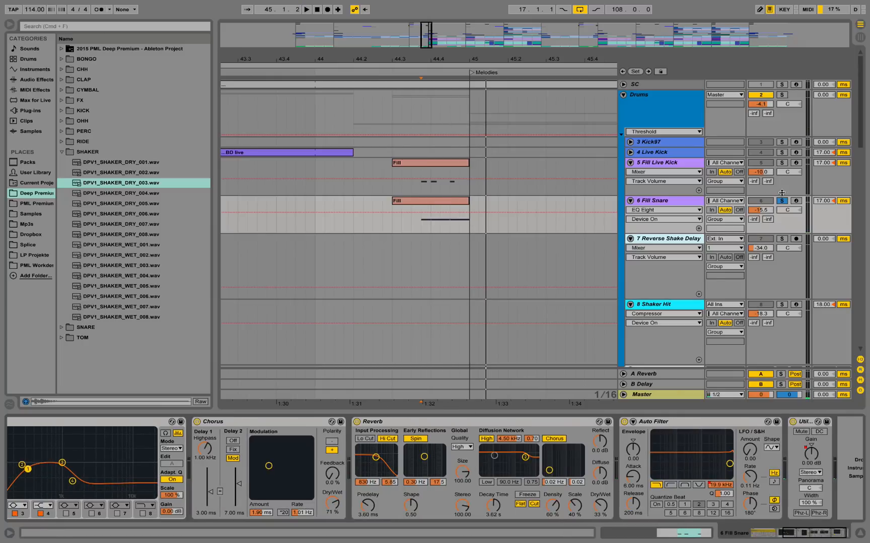
Play 5 Fill Live Kick and 6 Fill Snare soloed together, and unsolo them to hear the fills in the full mix.
{"action": "left_click", "coordinate": [781, 163]}
{"action": "key", "text": "space"}
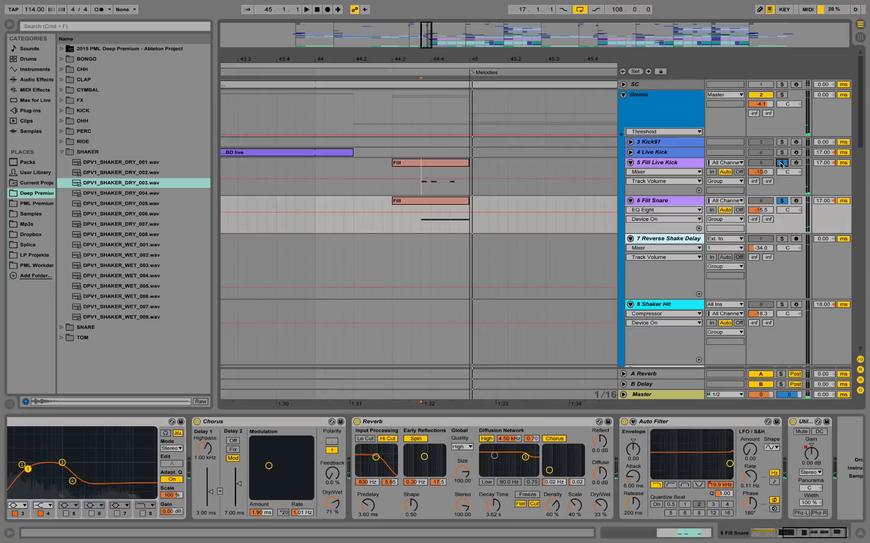
{"action": "left_click", "coordinate": [781, 164]}
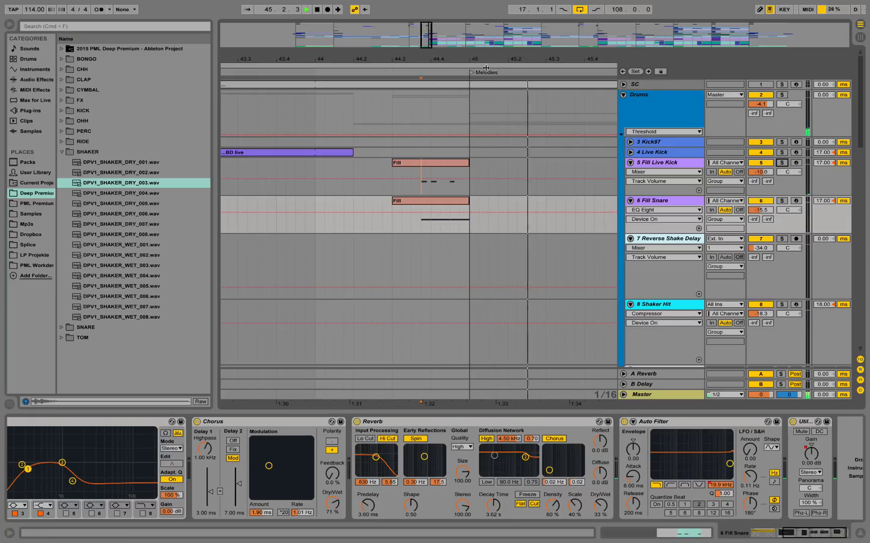
Copy the Main Part drum clips from bars 61 to 69 to the empty start of the arrangement at bar 1.
{"action": "left_click_drag", "start_coordinate": [503, 59], "coordinate": [351, 25]}
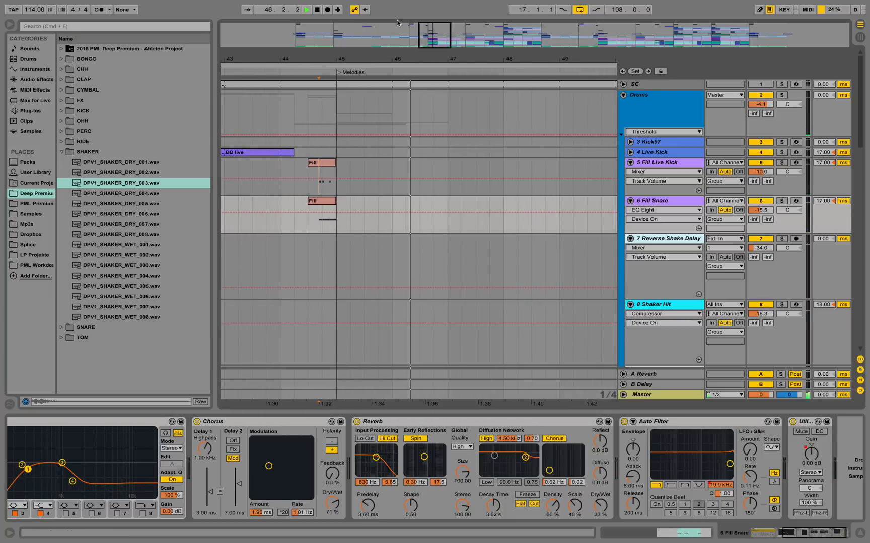
{"action": "left_click_drag", "start_coordinate": [417, 60], "coordinate": [410, 33]}
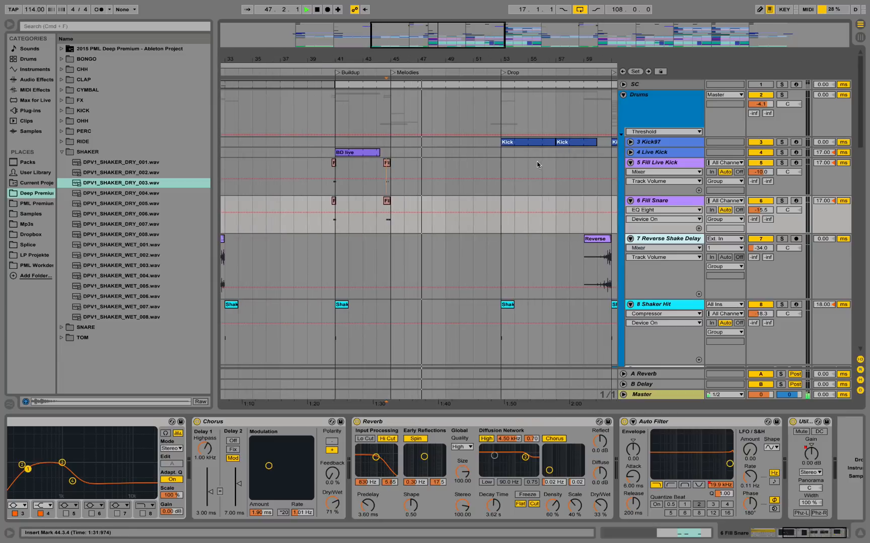
{"action": "left_click_drag", "start_coordinate": [555, 58], "coordinate": [394, 32]}
{"action": "scroll", "coordinate": [429, 189], "scroll_direction": "down", "scroll_amount": 5}
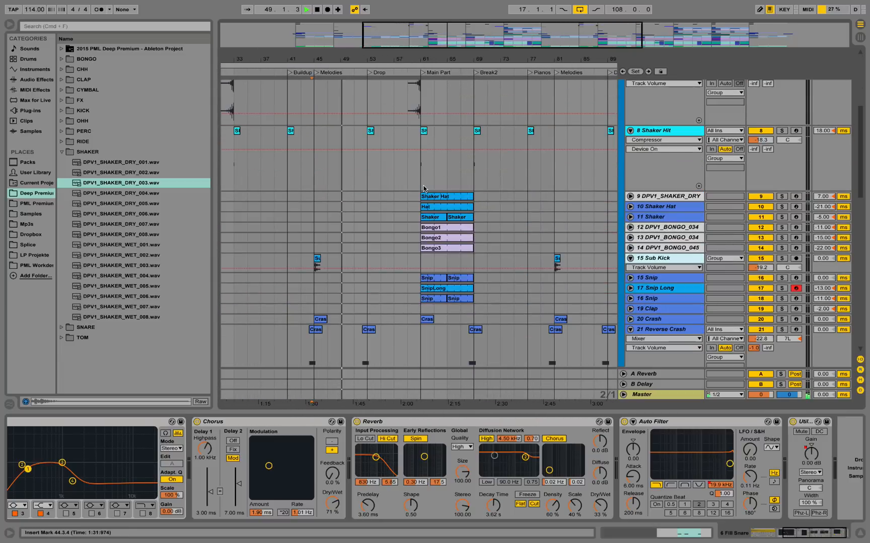
{"action": "left_click_drag", "start_coordinate": [468, 55], "coordinate": [461, 26]}
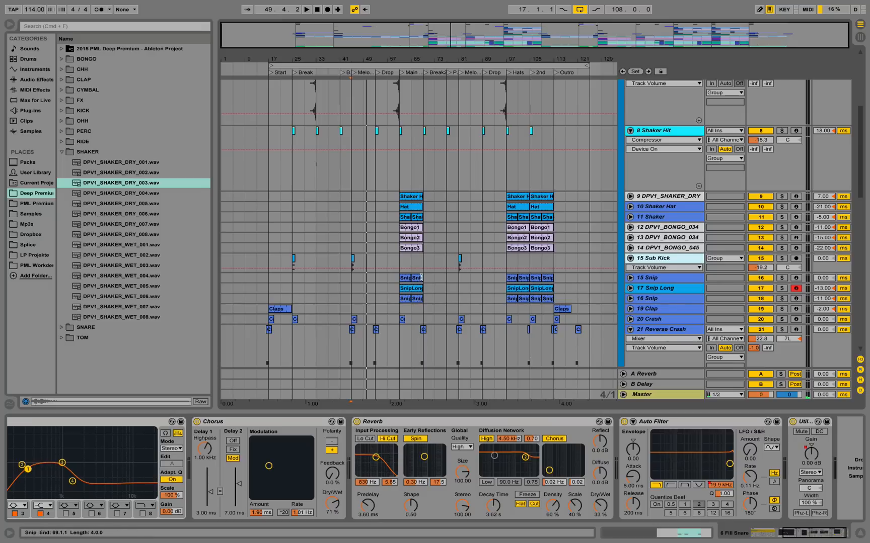
{"action": "left_click_drag", "start_coordinate": [423, 312], "coordinate": [417, 91]}
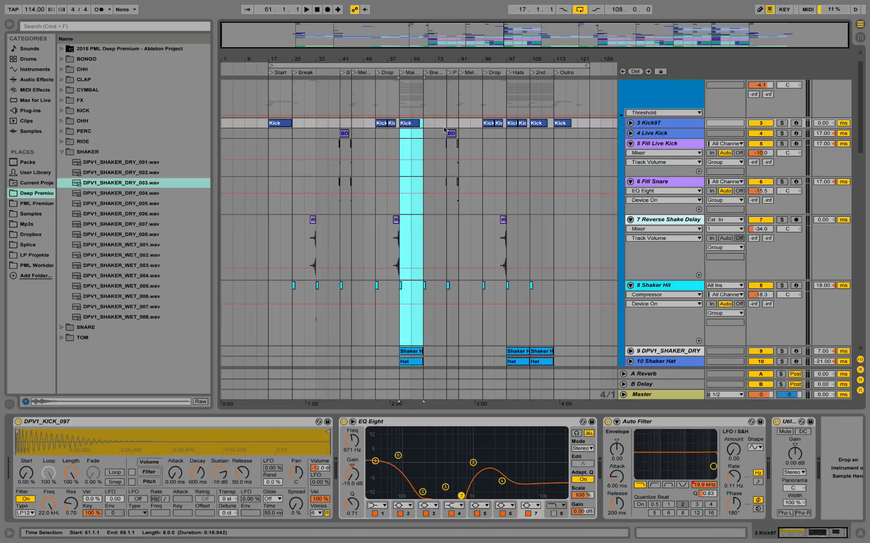
{"action": "left_click_drag", "start_coordinate": [408, 125], "coordinate": [227, 123]}
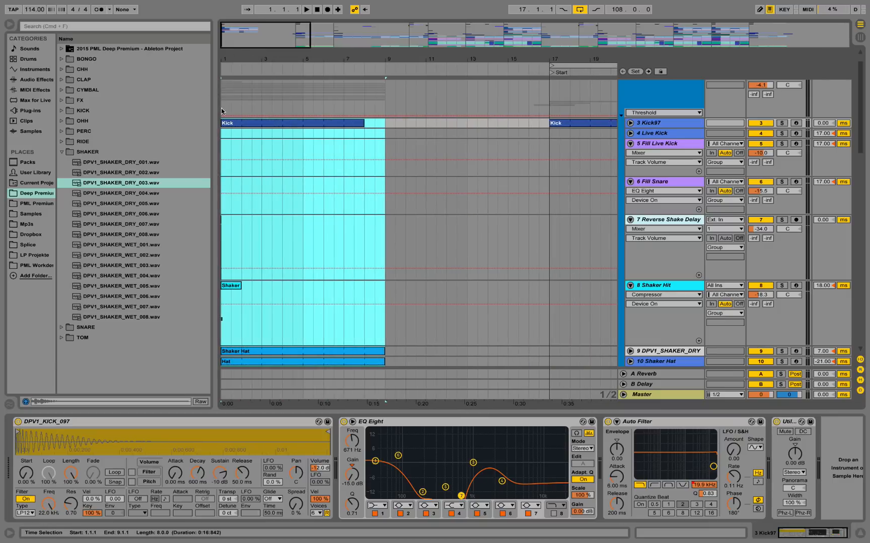
Play the copied drum section from bar 1 and mute the three bongo tracks, 12 to 14.
{"action": "key", "text": "space"}
{"action": "scroll", "coordinate": [281, 235], "scroll_direction": "down", "scroll_amount": 4}
{"action": "left_click", "coordinate": [317, 216]}
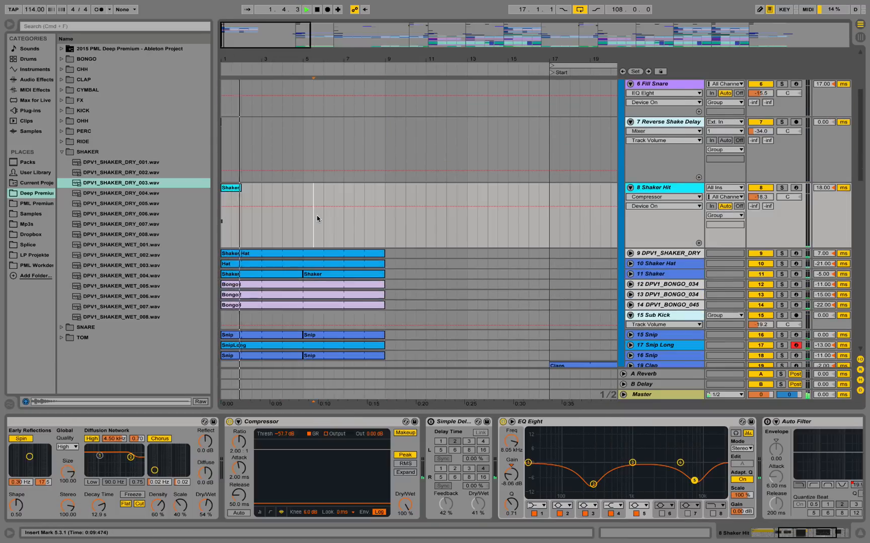
{"action": "scroll", "coordinate": [316, 216], "scroll_direction": "down", "scroll_amount": 2}
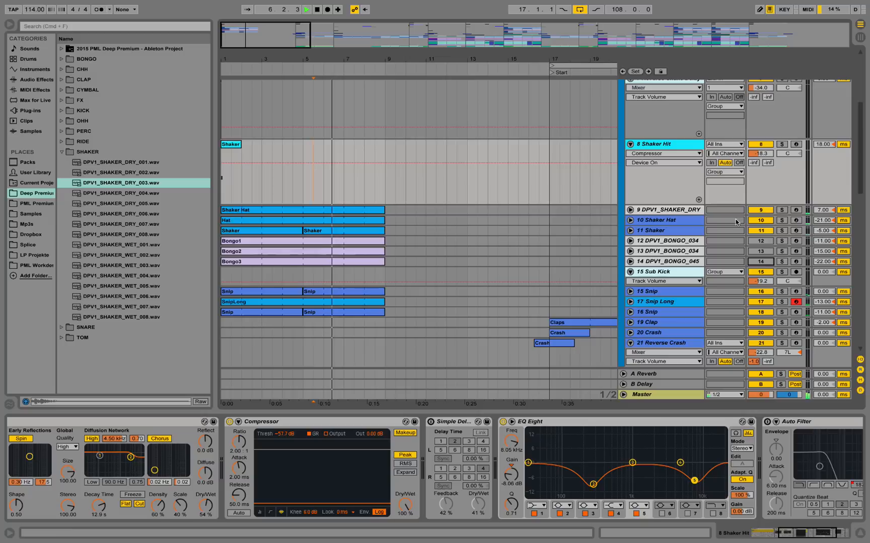
{"action": "key", "text": "space"}
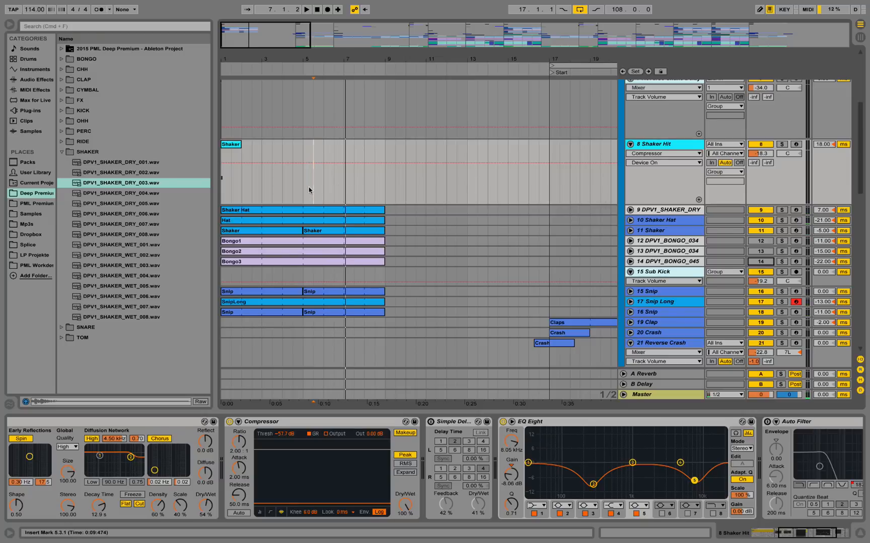
Set the arrangement loop to the four bars from 5.1.1 to 9.1.1 and play it.
{"action": "left_click_drag", "start_coordinate": [309, 190], "coordinate": [381, 198]}
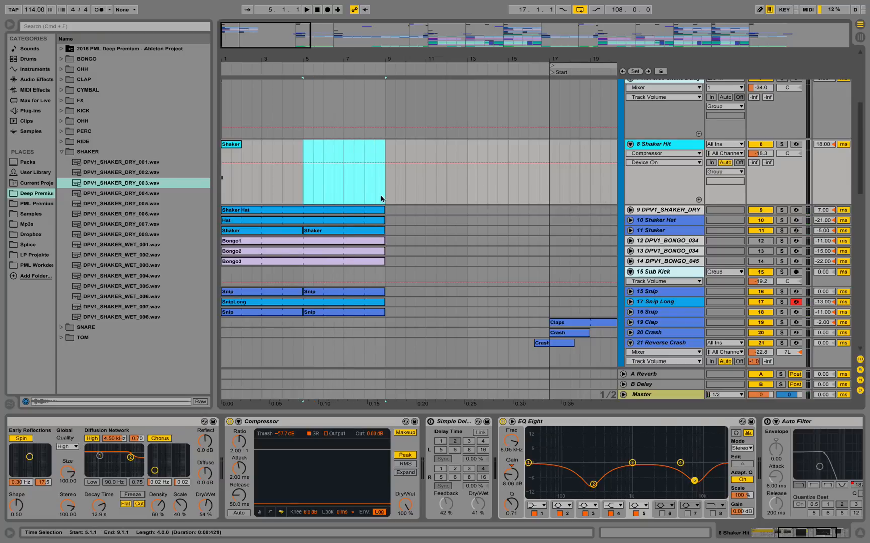
{"action": "key", "text": "super+l"}
{"action": "scroll", "coordinate": [381, 198], "scroll_direction": "up", "scroll_amount": 5}
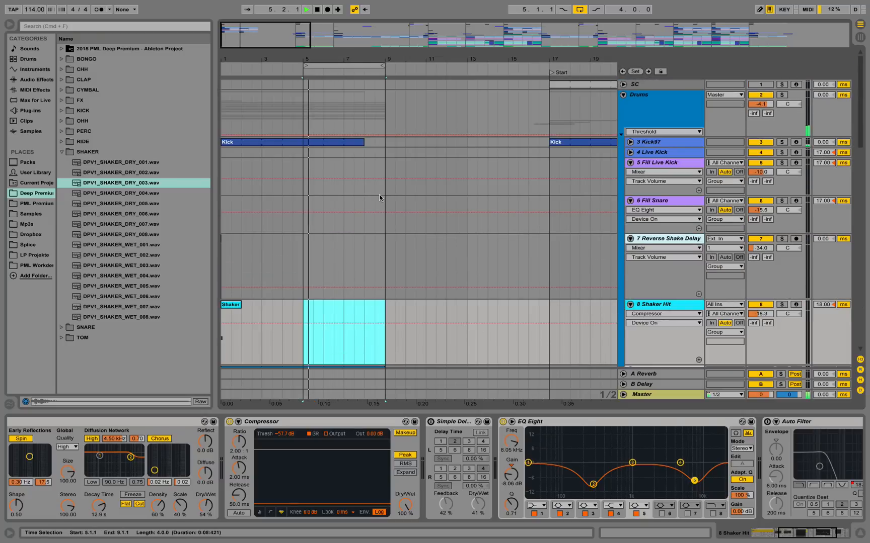
Extend the copied Kick clip on 3 Kick97 to bar 9 while the loop plays, and stop playback.
{"action": "left_click", "coordinate": [372, 142]}
{"action": "left_click_drag", "start_coordinate": [372, 142], "coordinate": [385, 142]}
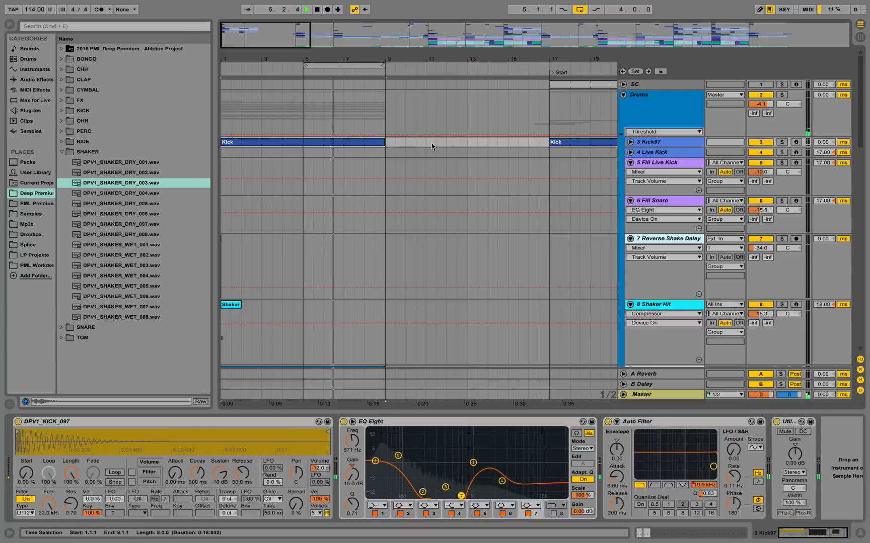
{"action": "scroll", "coordinate": [506, 137], "scroll_direction": "down", "scroll_amount": 1}
{"action": "key", "text": "space"}
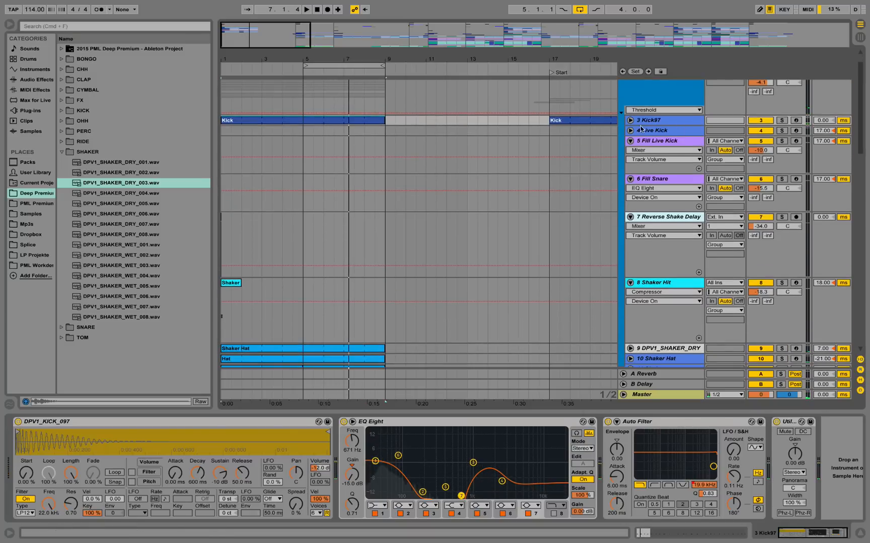
Unfold 3 Kick97, open the copied Kick clip's notes and play its first bar, and return to the device view.
{"action": "left_click", "coordinate": [630, 120]}
{"action": "double_click", "coordinate": [324, 123]}
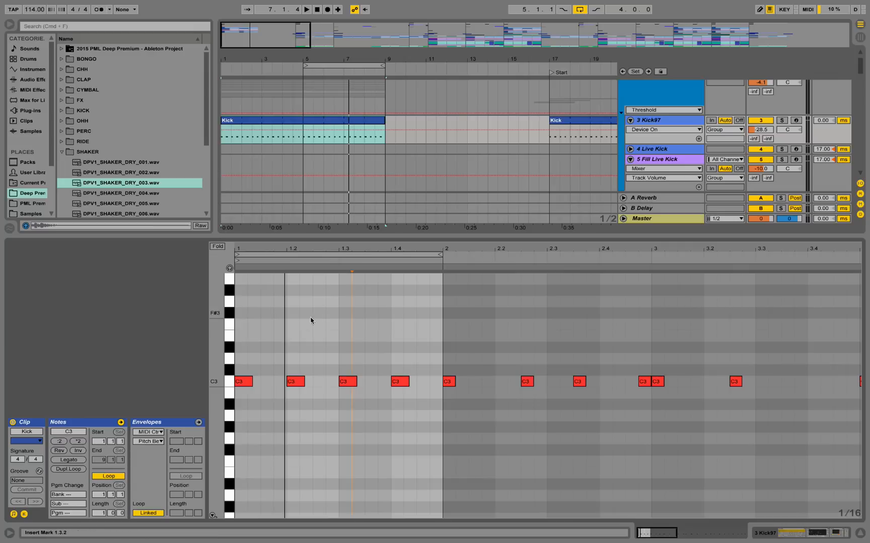
{"action": "key", "text": "space"}
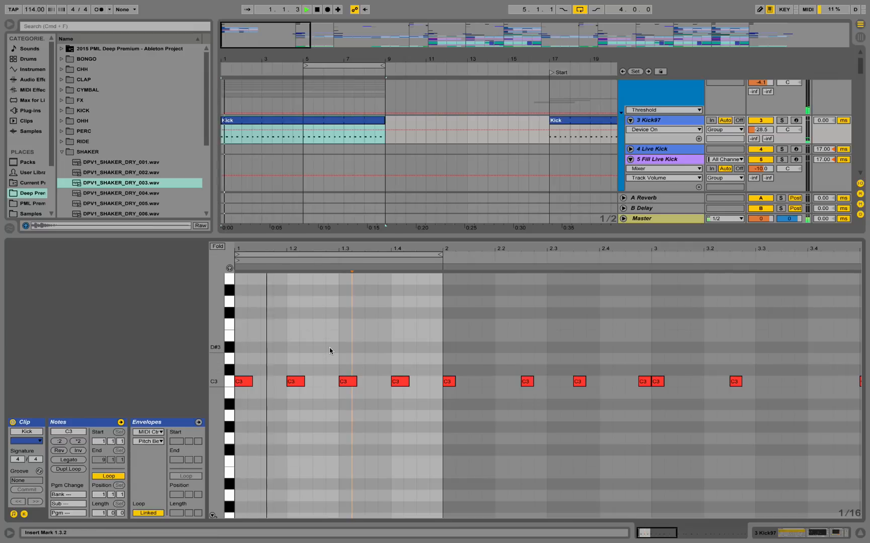
{"action": "key", "text": "space"}
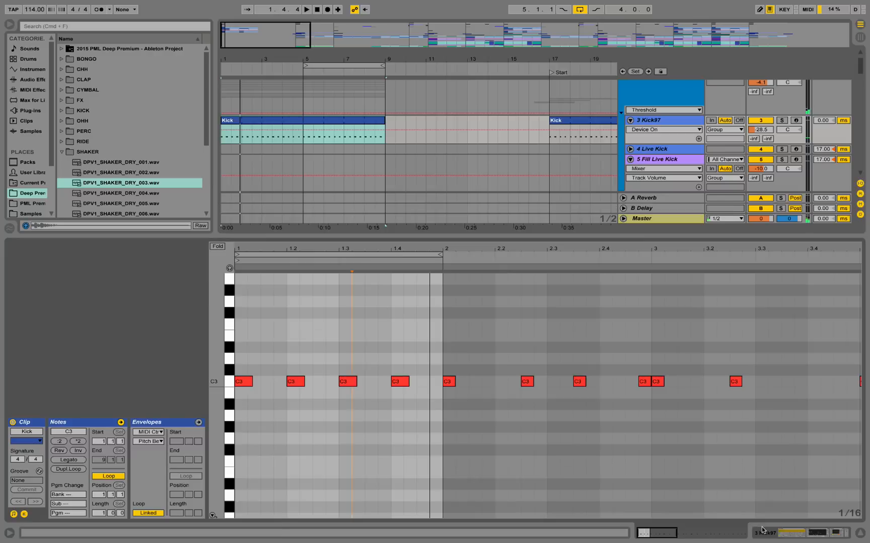
{"action": "key", "text": "shift+Tab"}
Unfold and solo 9 DPV1_SHAKER_DRY, and play its Shaker Hat clip from bar 5.
{"action": "scroll", "coordinate": [364, 219], "scroll_direction": "down", "scroll_amount": 5}
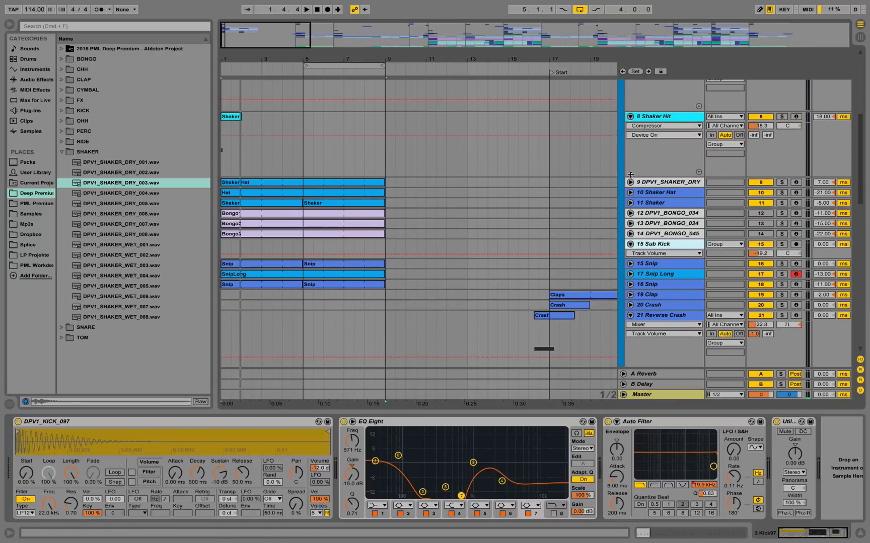
{"action": "left_click", "coordinate": [629, 182]}
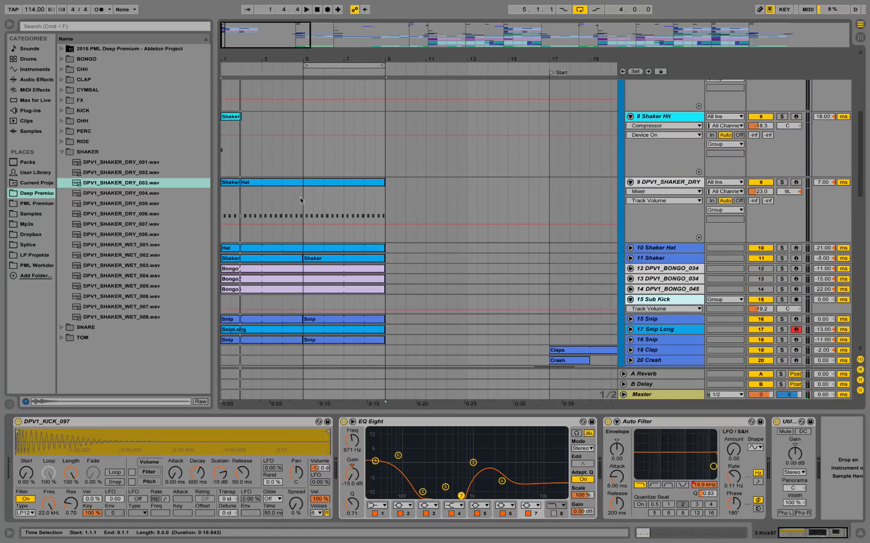
{"action": "left_click", "coordinate": [300, 200]}
{"action": "left_click", "coordinate": [782, 183]}
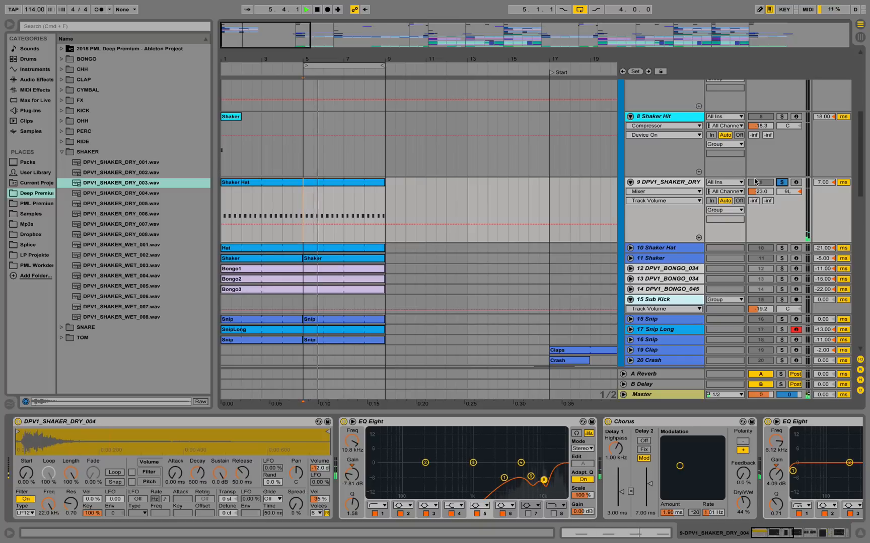
{"action": "key", "text": "space"}
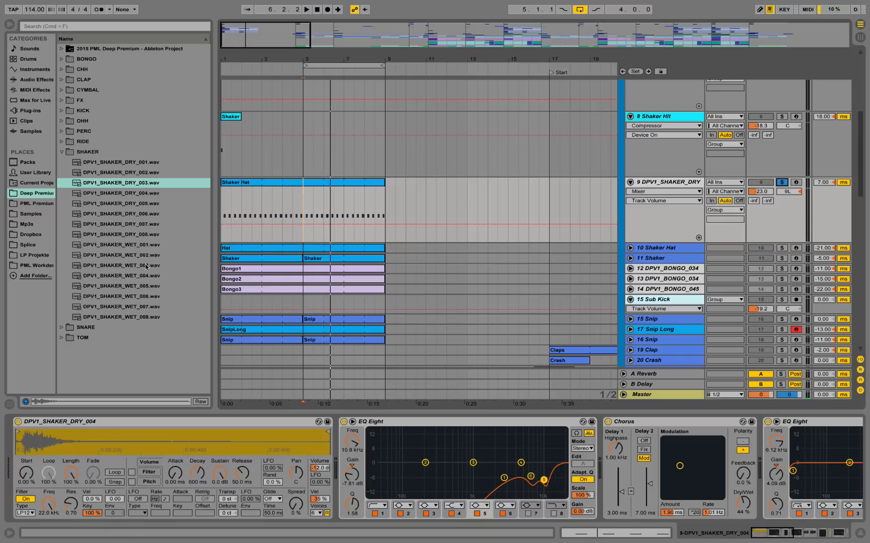
Locate the DPV1_SHAKER_DRY_004.wav sample in the SHAKER folder, and play the soloed shaker with Simple Delay off and on again.
{"action": "left_click", "coordinate": [124, 198]}
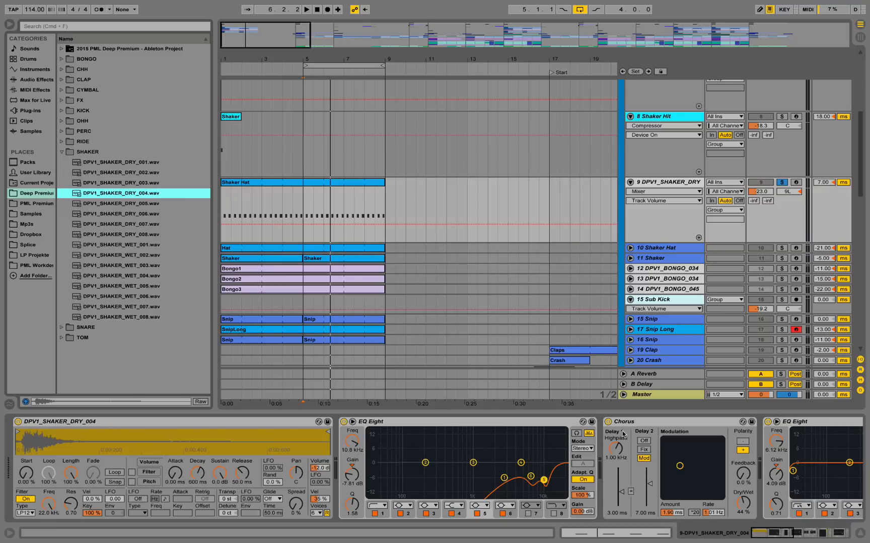
{"action": "left_click_drag", "start_coordinate": [769, 531], "coordinate": [831, 538]}
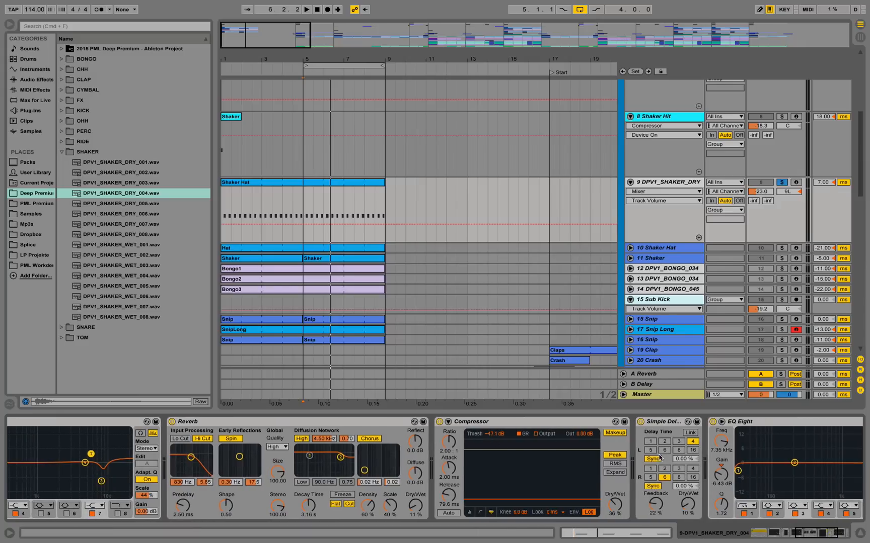
{"action": "key", "text": "space"}
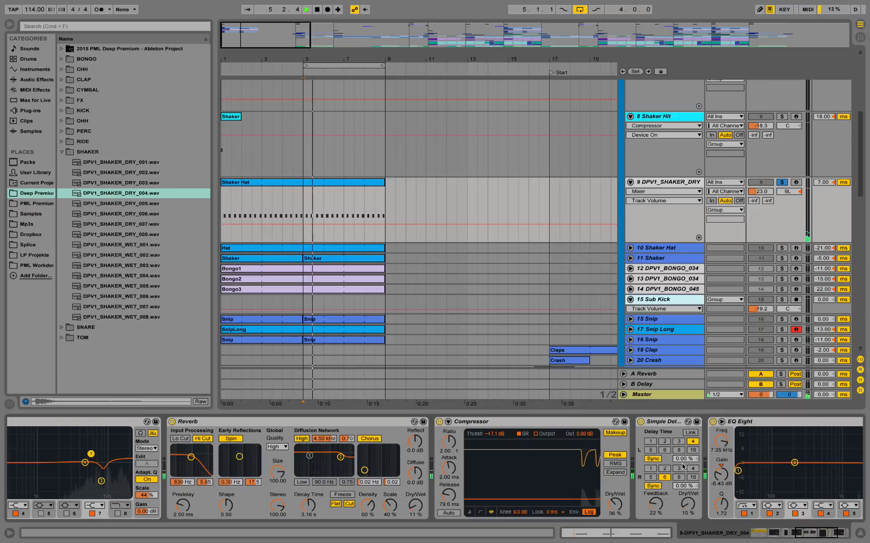
{"action": "left_click", "coordinate": [644, 424]}
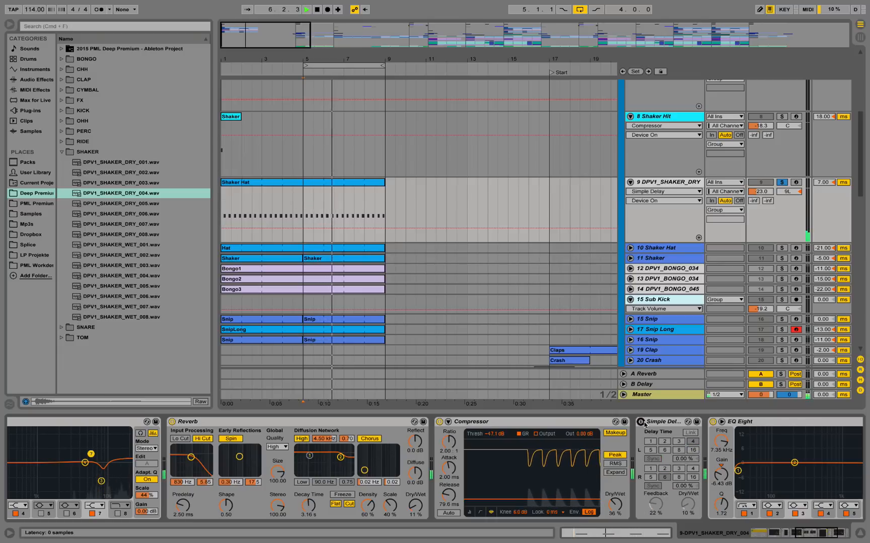
{"action": "key", "text": "space"}
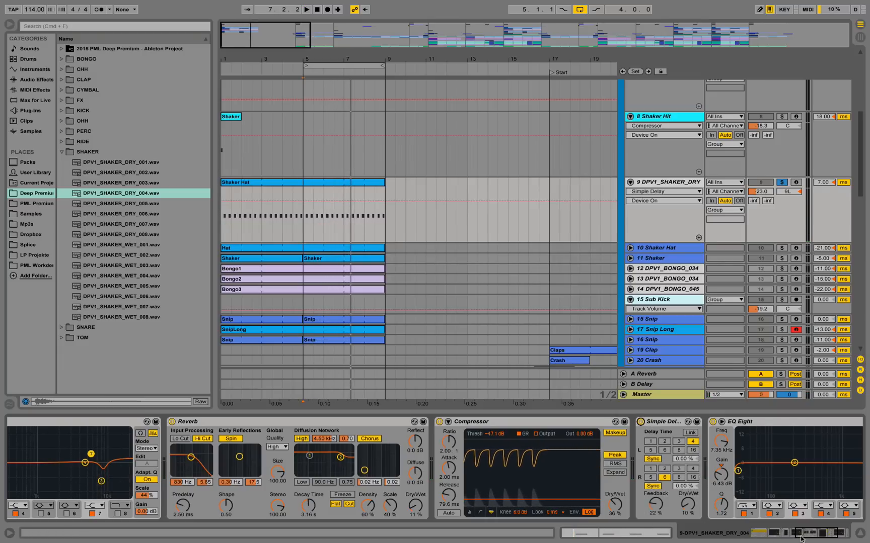
Play the soloed 9 DPV1_SHAKER_DRY with its last EQ Eight off, and turn that EQ Eight back on.
{"action": "left_click_drag", "start_coordinate": [808, 535], "coordinate": [819, 536]}
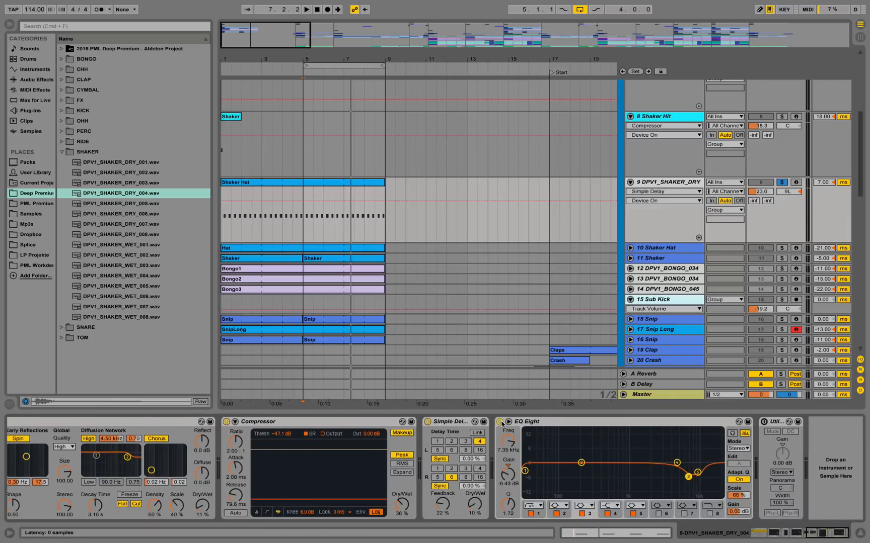
{"action": "key", "text": "space"}
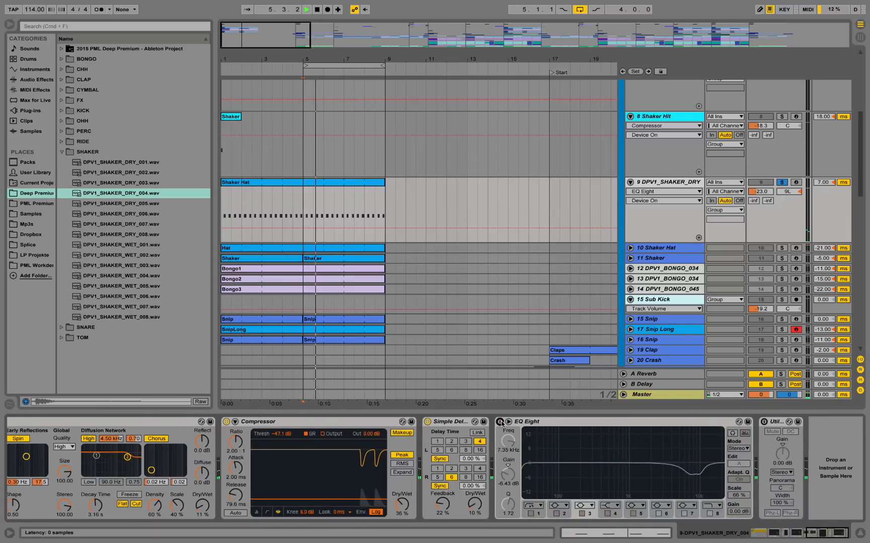
{"action": "key", "text": "space"}
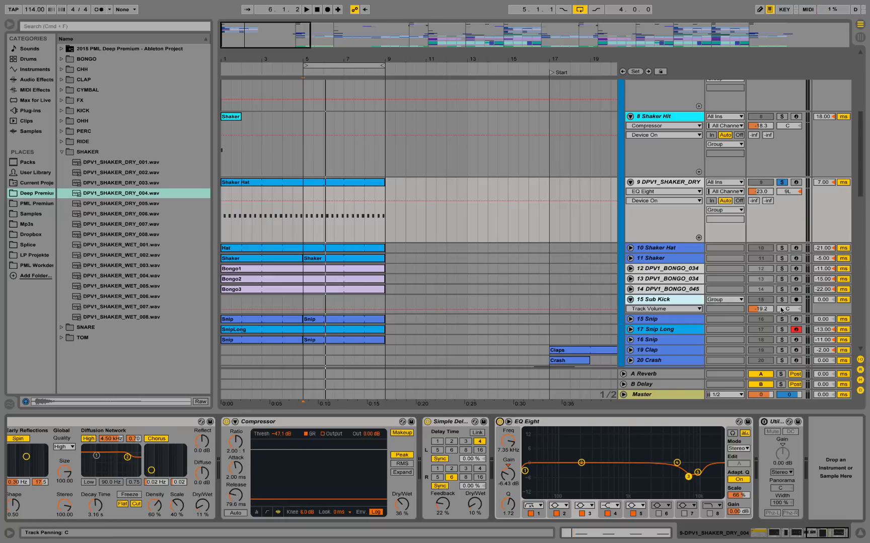
Unfold and solo 10 Shaker Hat, play it alone, and play it together with 9 DPV1_SHAKER_DRY soloed.
{"action": "left_click", "coordinate": [781, 249]}
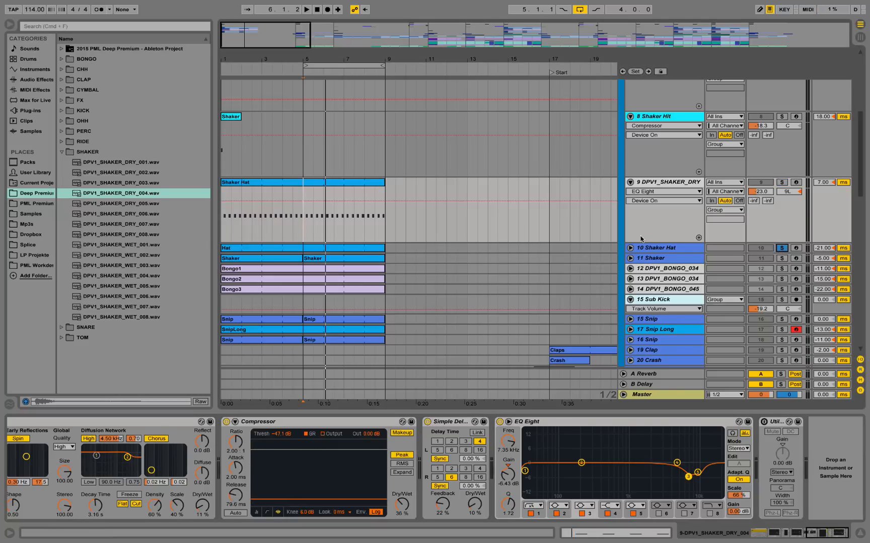
{"action": "left_click", "coordinate": [630, 249]}
{"action": "left_click", "coordinate": [641, 248]}
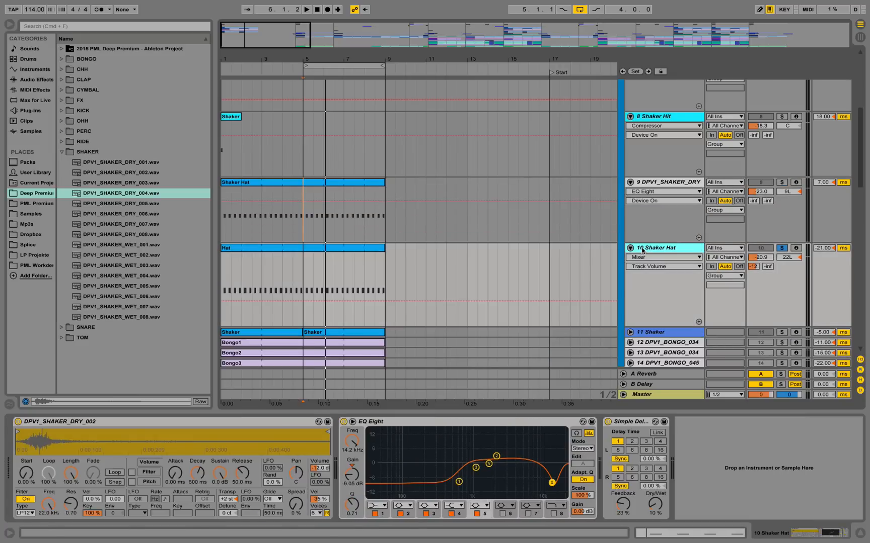
{"action": "key", "text": "space"}
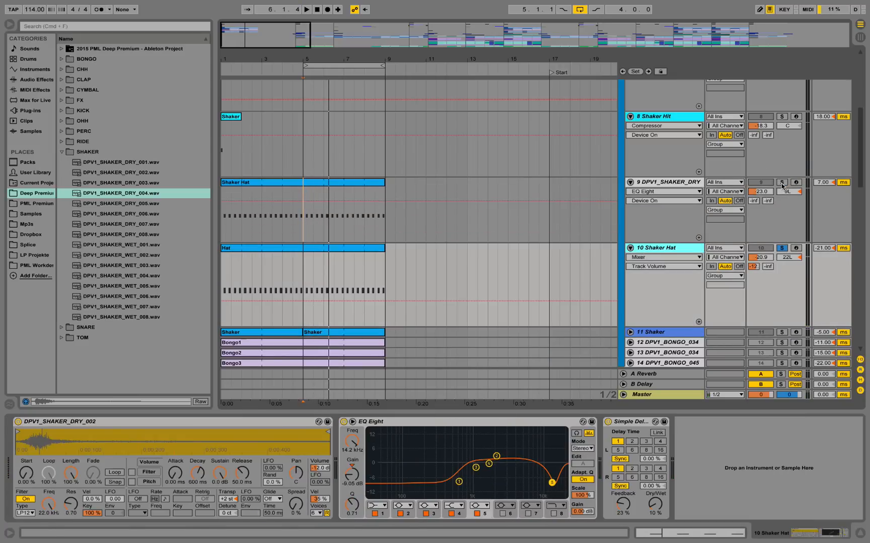
{"action": "key", "text": "space"}
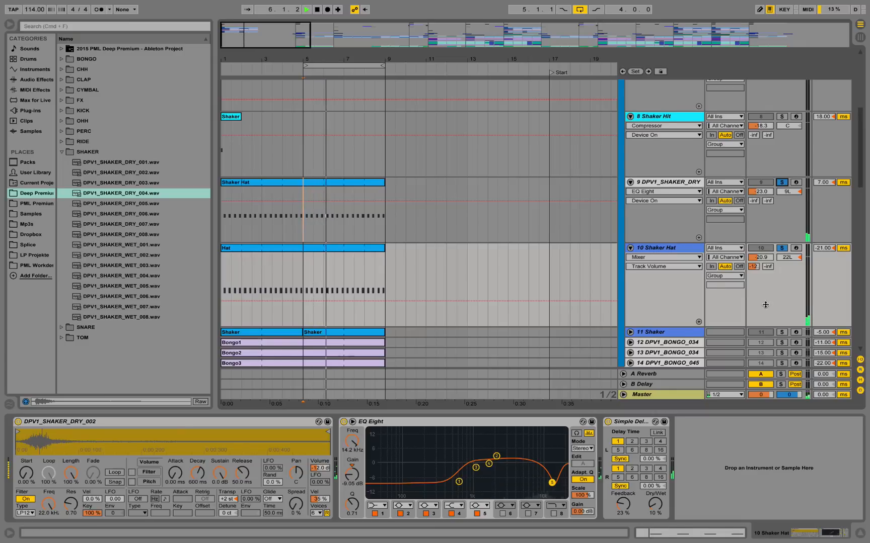
{"action": "scroll", "coordinate": [765, 262], "scroll_direction": "down", "scroll_amount": 2}
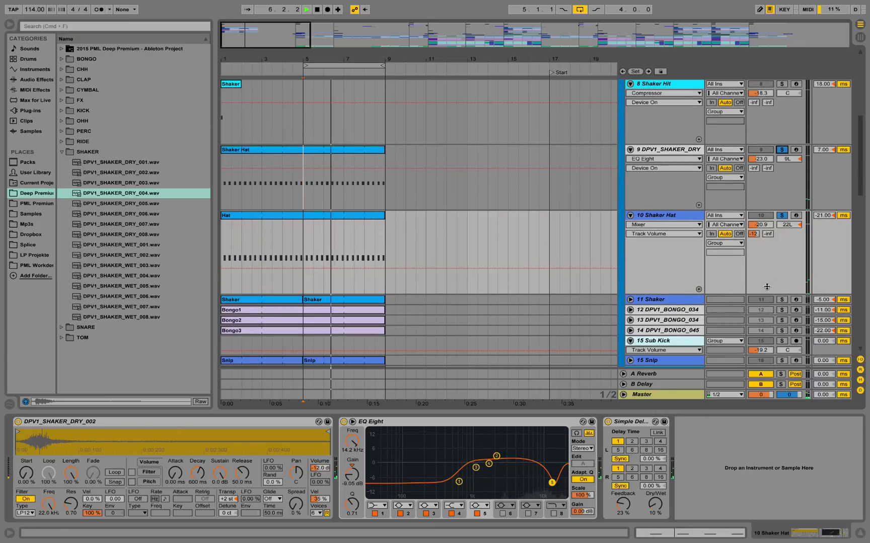
Unfold and solo 11 Shaker, and play its Shaker clip from 5.4.1.
{"action": "left_click", "coordinate": [630, 299]}
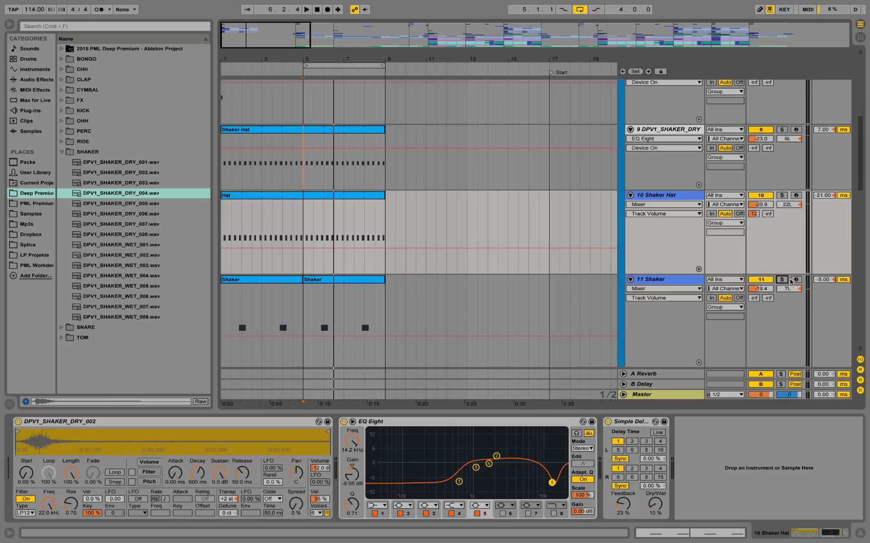
{"action": "left_click_drag", "start_coordinate": [318, 58], "coordinate": [374, 111]}
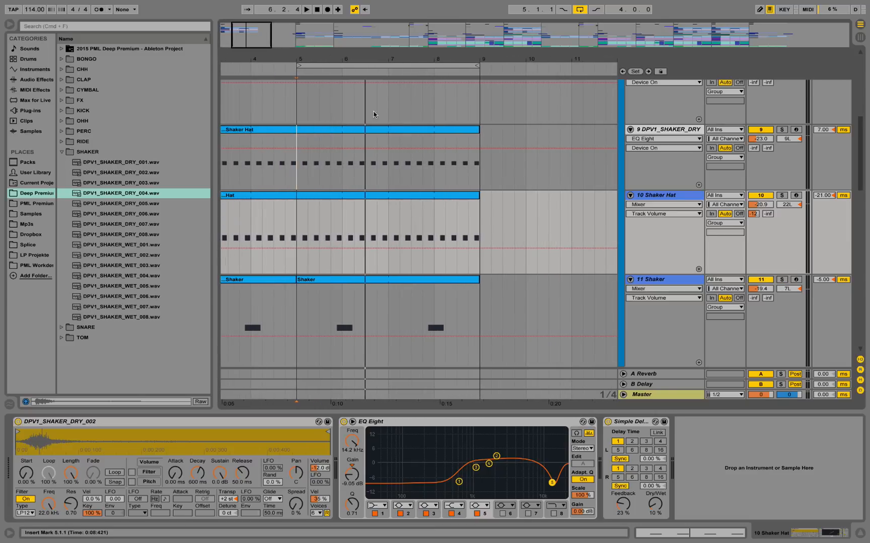
{"action": "left_click", "coordinate": [299, 299]}
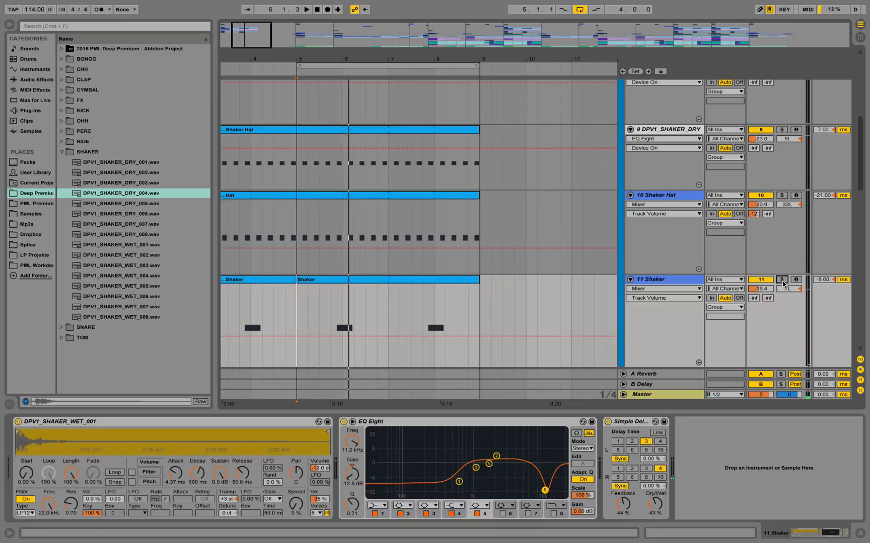
{"action": "left_click", "coordinate": [331, 299]}
{"action": "key", "text": "space"}
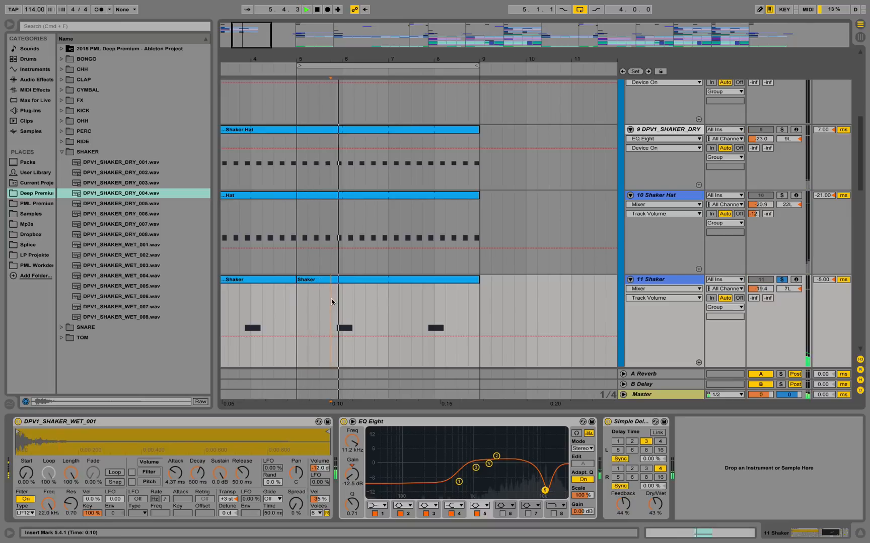
Show 11 Shaker's devices, clear its solo to play it within the full drum loop, and stop playback.
{"action": "left_click", "coordinate": [646, 280]}
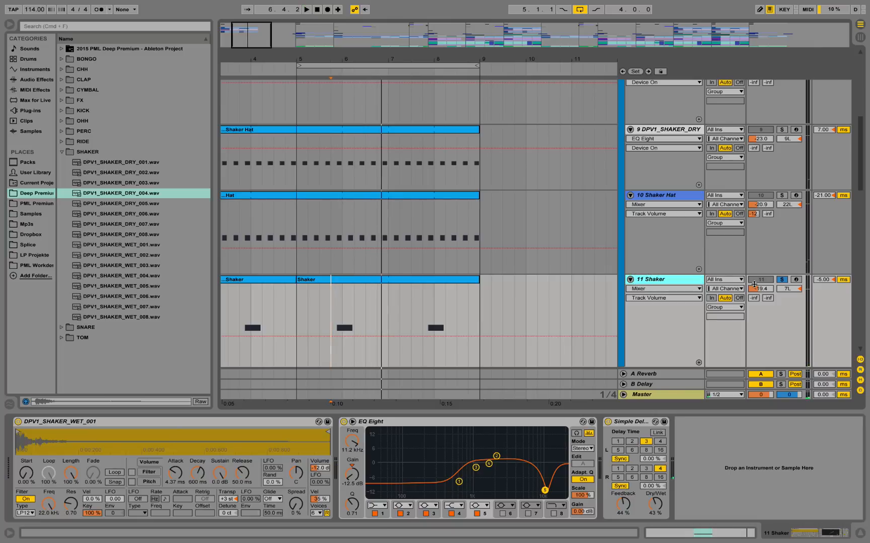
{"action": "key", "text": "space"}
{"action": "key", "text": "space"}
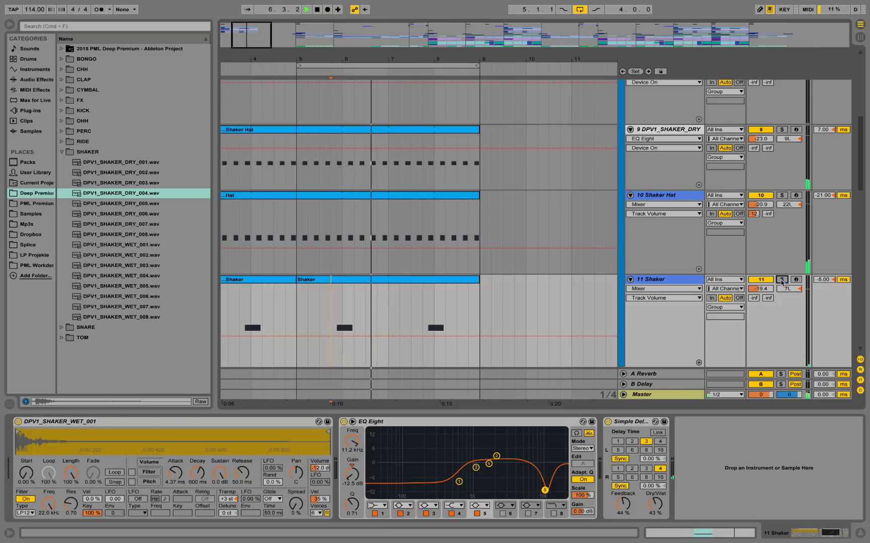
{"action": "scroll", "coordinate": [637, 279], "scroll_direction": "down", "scroll_amount": 5}
{"action": "scroll", "coordinate": [637, 279], "scroll_direction": "down", "scroll_amount": 2}
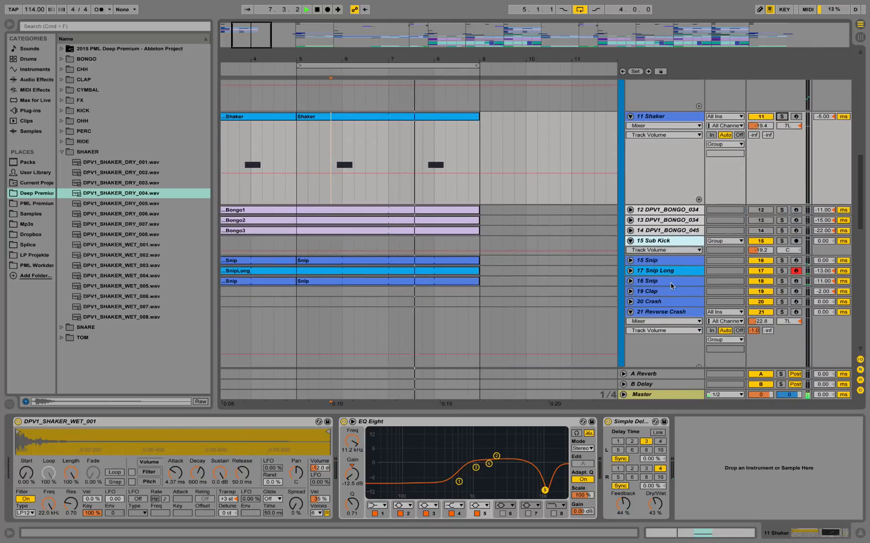
{"action": "key", "text": "space"}
Unfold the two Snip tracks and 17 Snip Long, play 16 Snip soloed, and examine its device chain.
{"action": "left_click", "coordinate": [630, 261]}
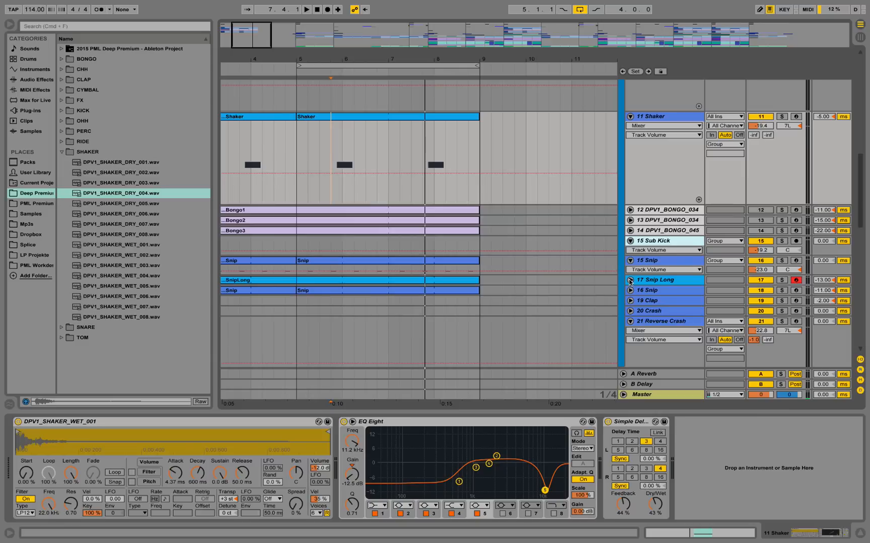
{"action": "left_click", "coordinate": [630, 281]}
{"action": "left_click", "coordinate": [630, 300]}
{"action": "left_click", "coordinate": [653, 301]}
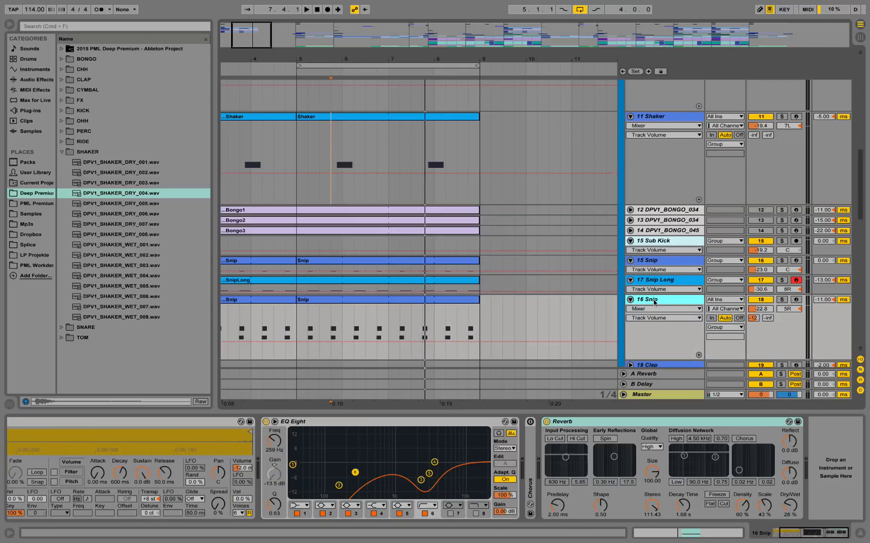
{"action": "left_click", "coordinate": [782, 301]}
{"action": "key", "text": "space"}
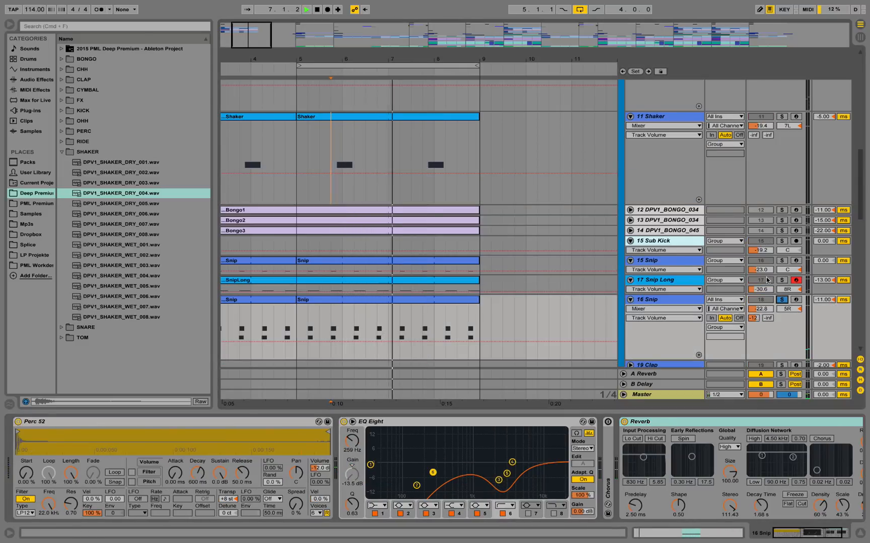
{"action": "key", "text": "space"}
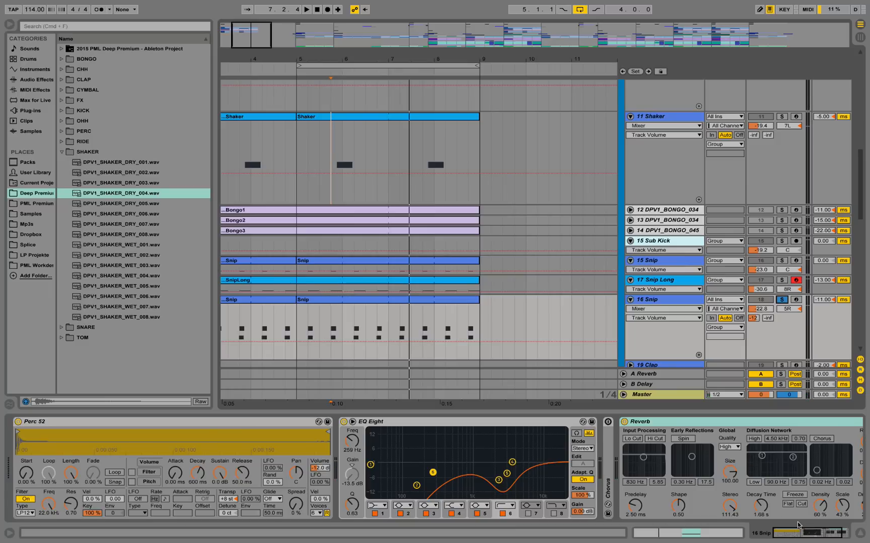
{"action": "left_click_drag", "start_coordinate": [809, 537], "coordinate": [816, 540]}
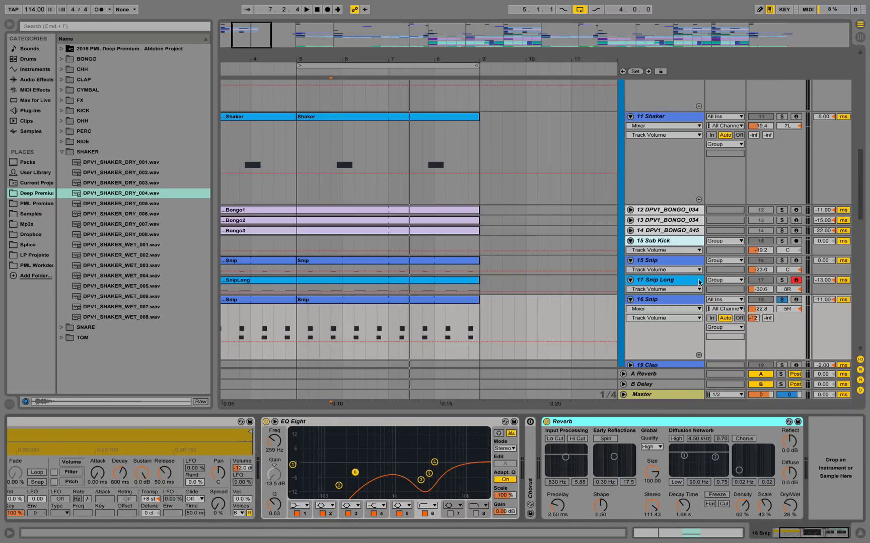
Solo 17 Snip Long, examine its device chain while playing it, and compare it with the full drum loop unsoloed.
{"action": "left_click", "coordinate": [691, 282]}
{"action": "left_click", "coordinate": [780, 280]}
{"action": "key", "text": "space"}
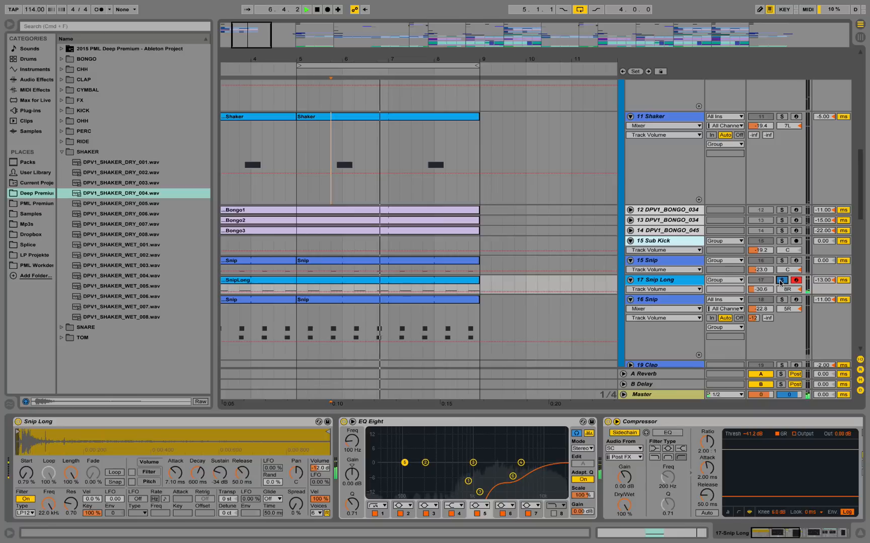
{"action": "left_click", "coordinate": [791, 533]}
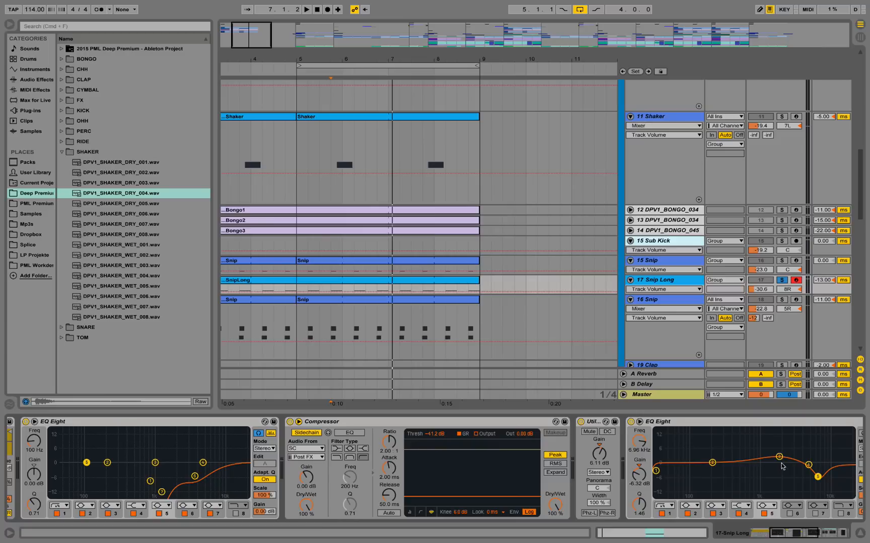
{"action": "left_click", "coordinate": [838, 535]}
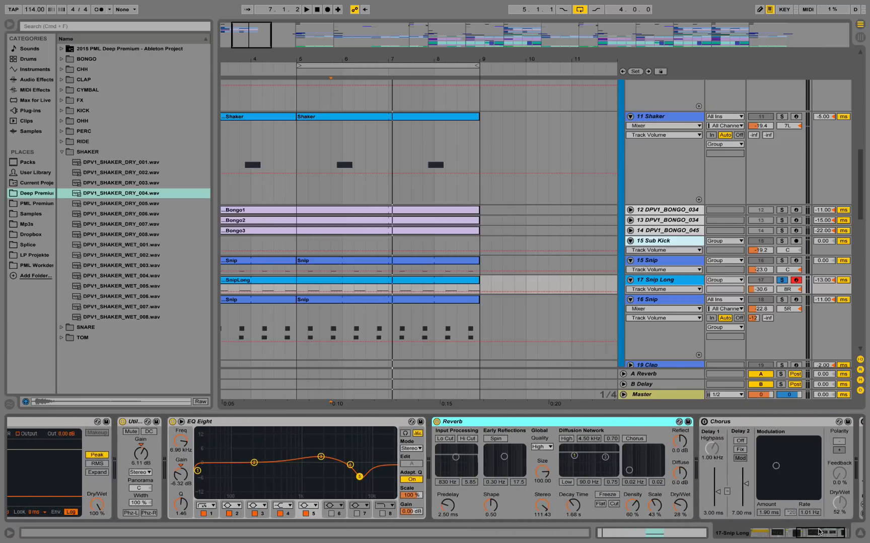
{"action": "left_click", "coordinate": [820, 533]}
{"action": "key", "text": "space"}
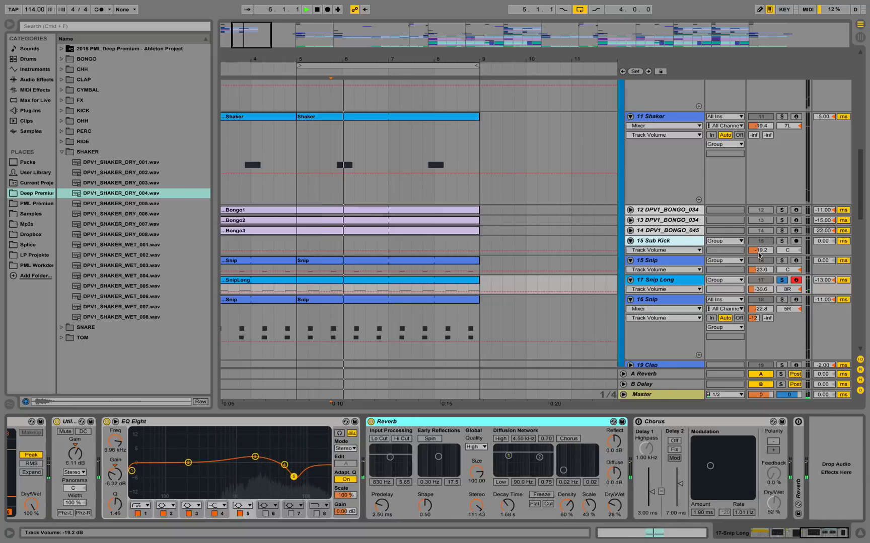
{"action": "left_click", "coordinate": [781, 281]}
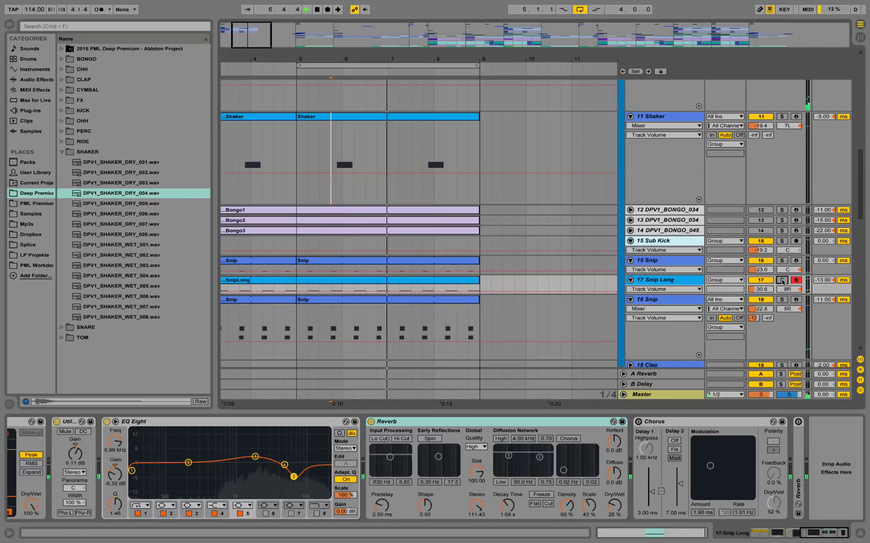
{"action": "key", "text": "space"}
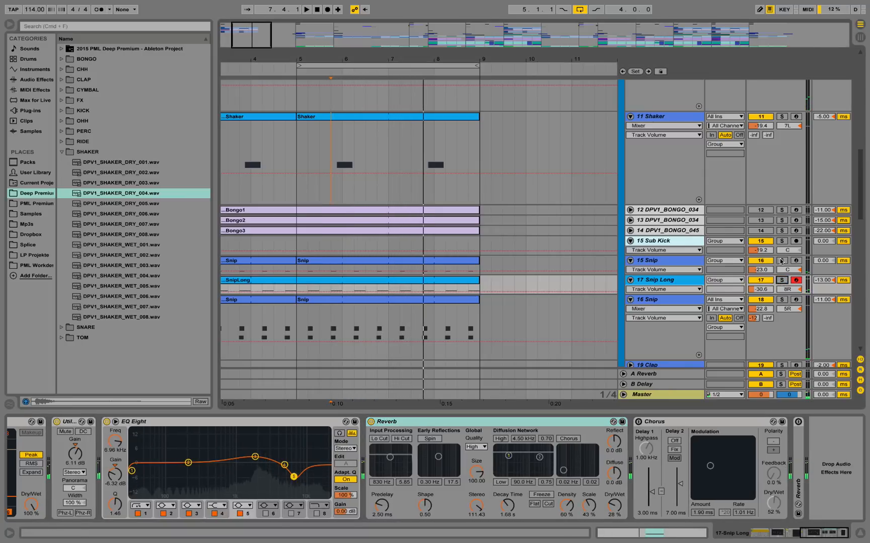
Solo 15 Snip and play it while viewing its device chain from the Perc 49 sample to Chorus.
{"action": "left_click", "coordinate": [782, 261]}
{"action": "left_click", "coordinate": [680, 261]}
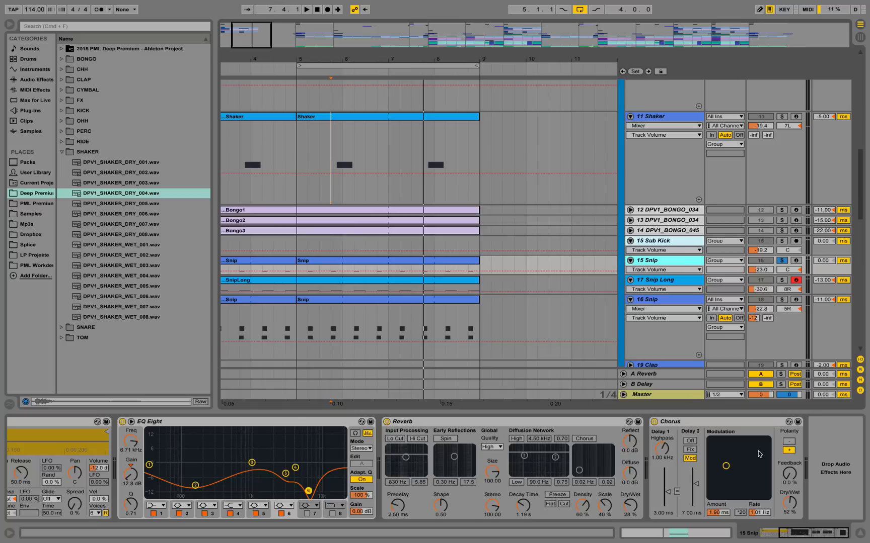
{"action": "left_click_drag", "start_coordinate": [795, 534], "coordinate": [766, 525]}
{"action": "key", "text": "space"}
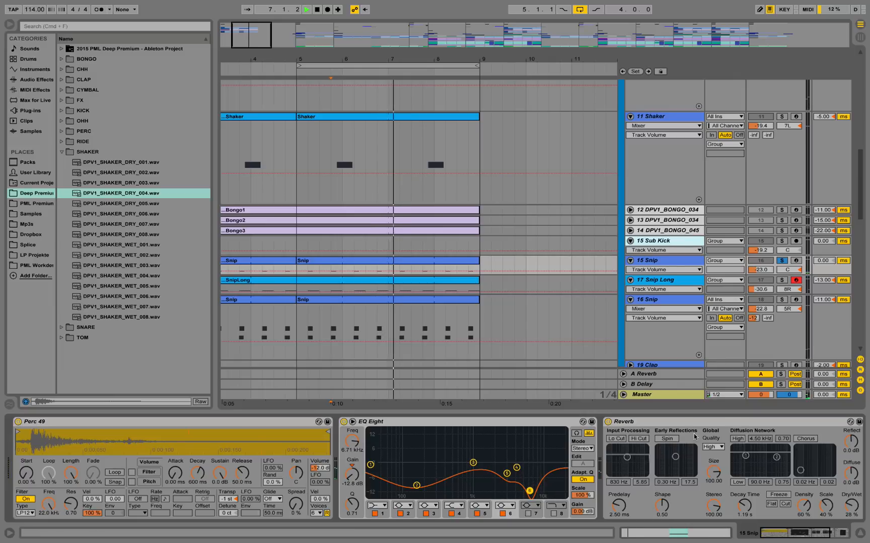
{"action": "left_click", "coordinate": [808, 537]}
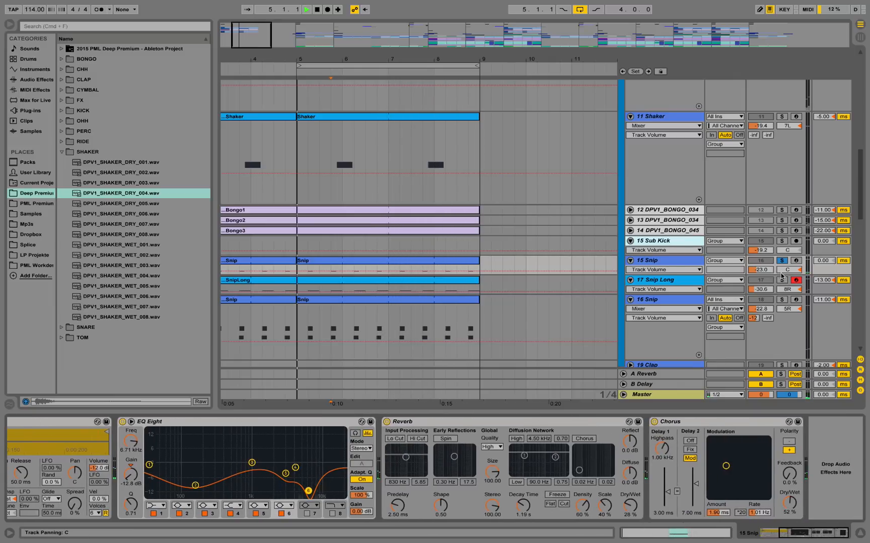
Play 15 Snip, 17 Snip Long and 16 Snip soloed together, clear the solos, and stop playback.
{"action": "left_click", "coordinate": [782, 280]}
{"action": "left_click", "coordinate": [782, 300]}
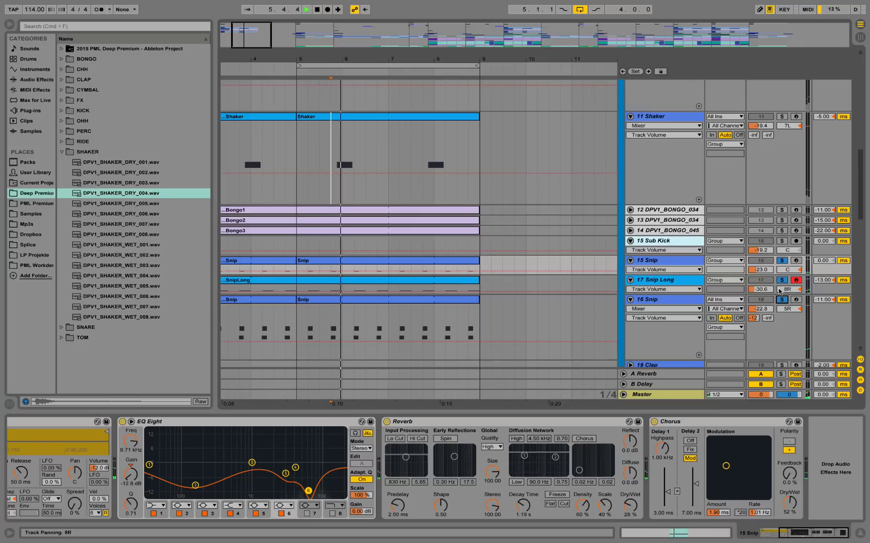
{"action": "left_click", "coordinate": [781, 280]}
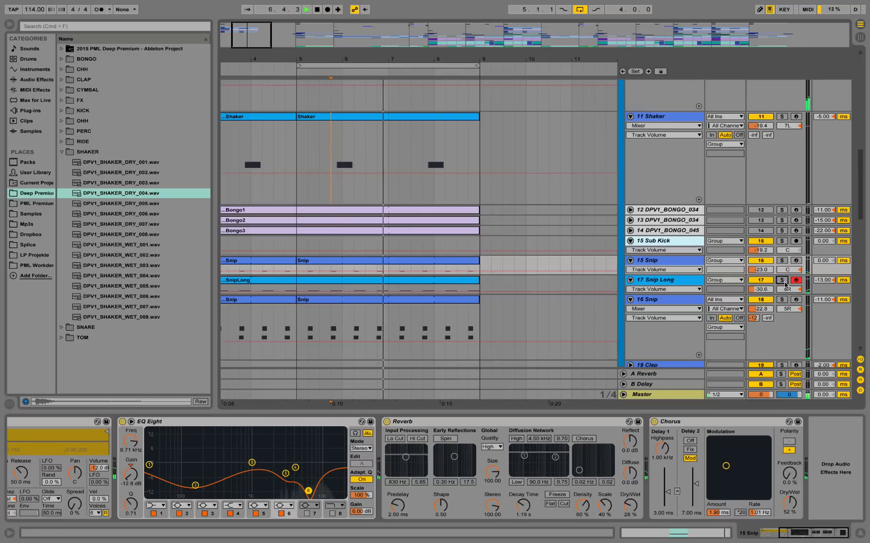
{"action": "scroll", "coordinate": [615, 276], "scroll_direction": "down", "scroll_amount": 4}
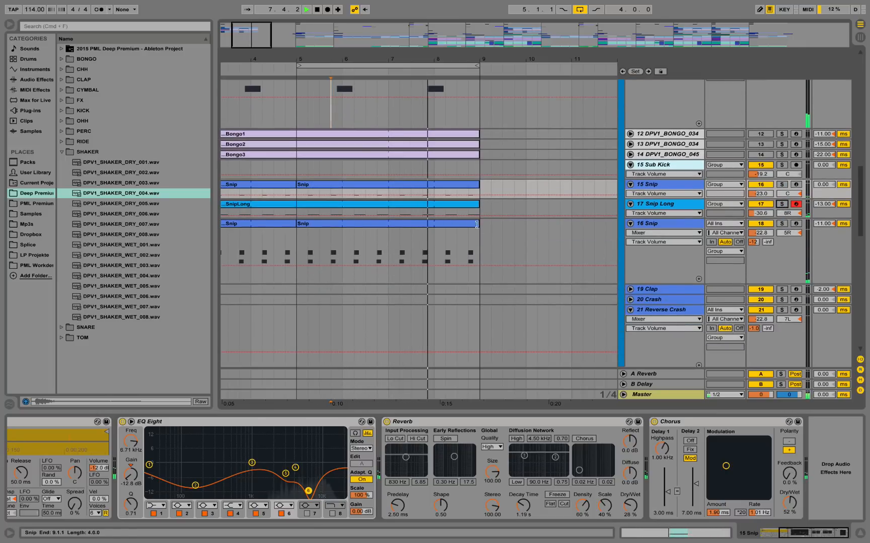
{"action": "key", "text": "space"}
Open the Snip clip on 16 Snip and magnify the offset between its C3 and D3 notes at 1.2.
{"action": "double_click", "coordinate": [456, 224]}
{"action": "left_click", "coordinate": [537, 344]}
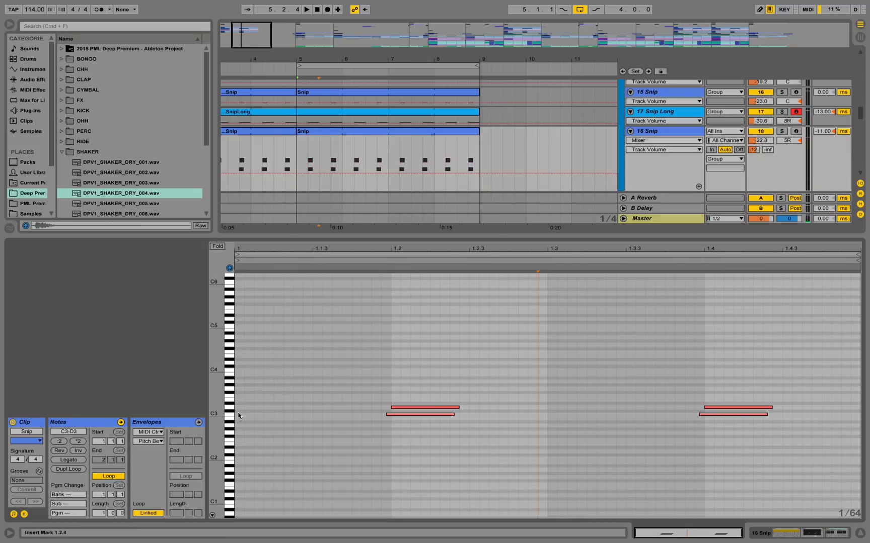
{"action": "left_click_drag", "start_coordinate": [216, 408], "coordinate": [258, 408]}
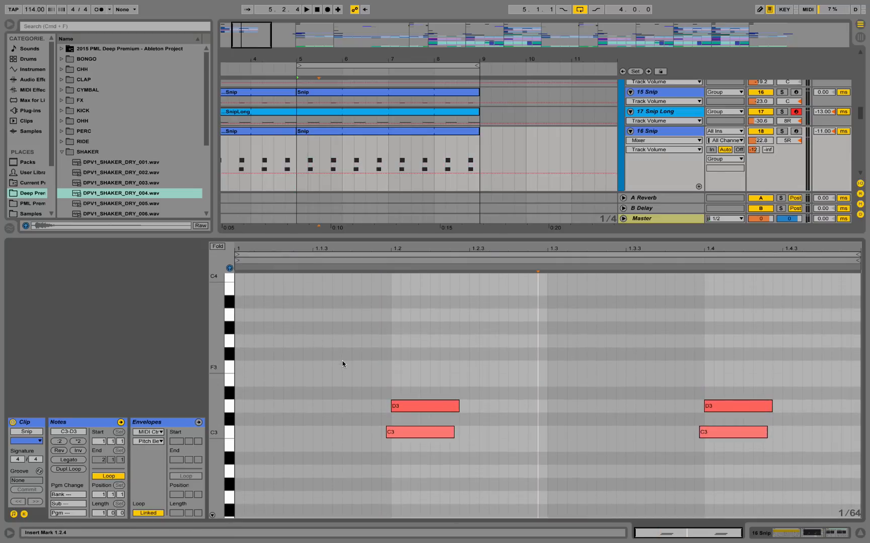
{"action": "left_click_drag", "start_coordinate": [385, 246], "coordinate": [421, 409]}
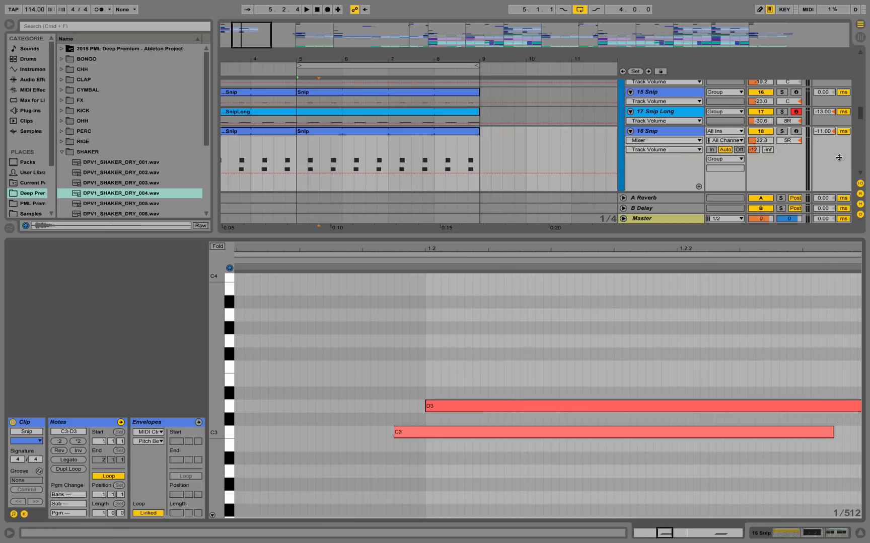
Close the note editor, unfold bongo tracks 12, 13 and 14, and show the device chain of 12 DPV1_BONGO_034.
{"action": "left_click", "coordinate": [860, 532]}
{"action": "scroll", "coordinate": [788, 214], "scroll_direction": "up", "scroll_amount": 5}
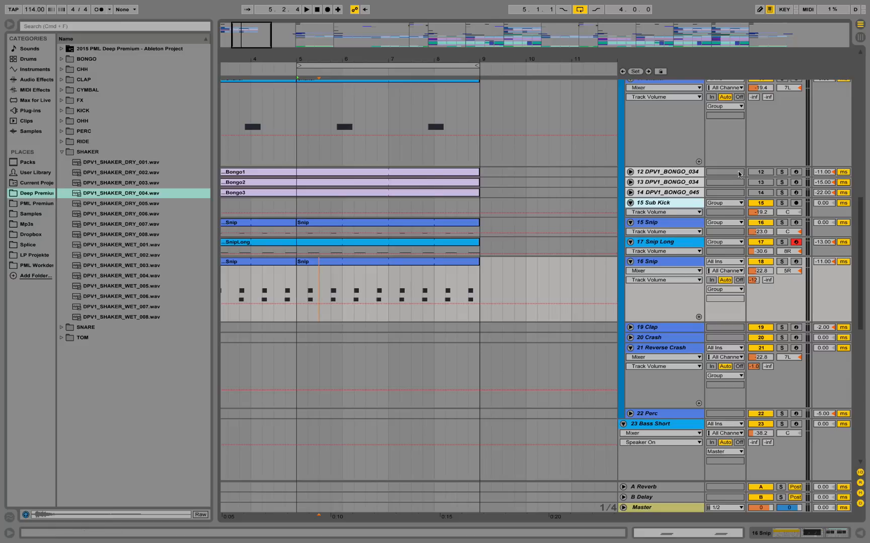
{"action": "scroll", "coordinate": [737, 176], "scroll_direction": "up", "scroll_amount": 2}
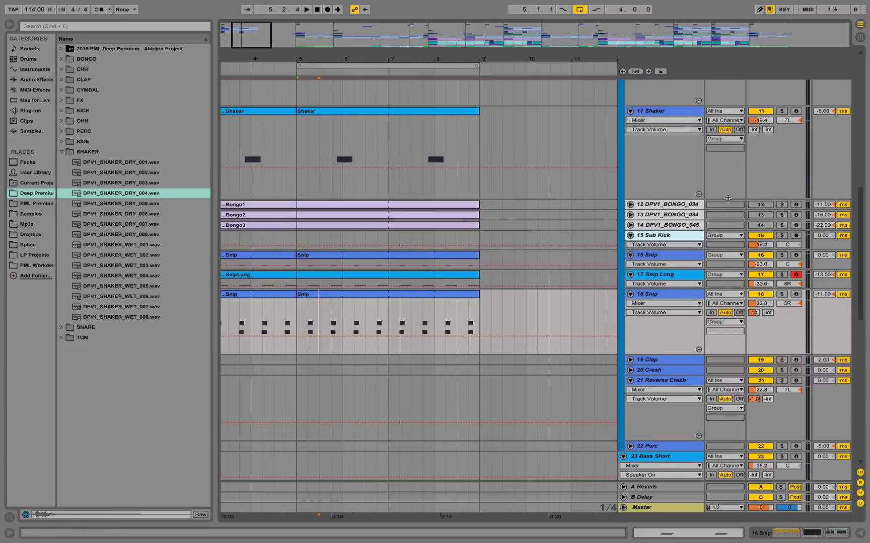
{"action": "left_click", "coordinate": [630, 205]}
{"action": "left_click", "coordinate": [630, 252]}
{"action": "left_click", "coordinate": [630, 299]}
{"action": "left_click", "coordinate": [659, 205]}
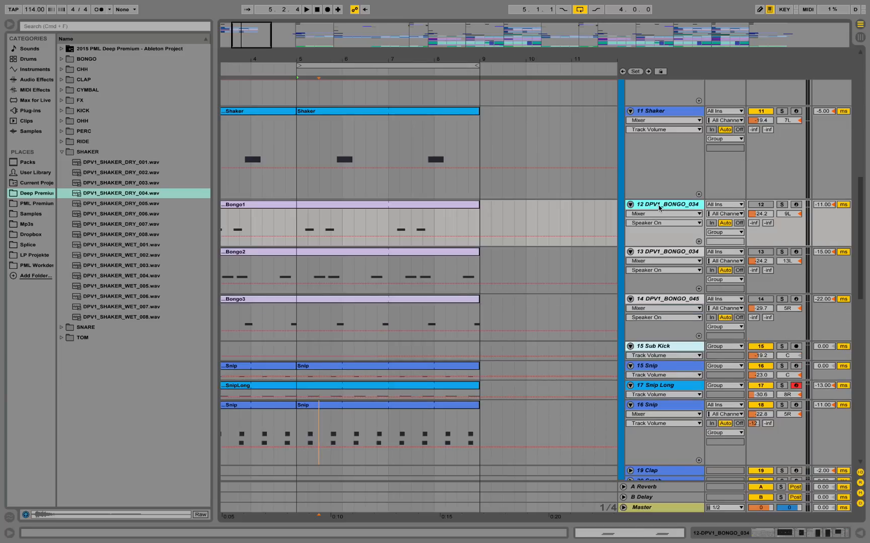
{"action": "double_click", "coordinate": [659, 206]}
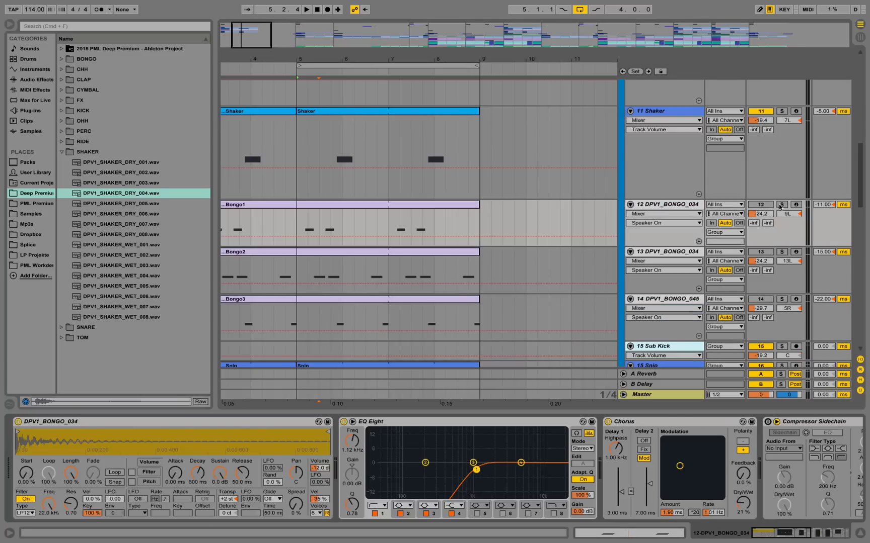
Activate the three muted bongo tracks 12, 13 and 14.
{"action": "left_click", "coordinate": [761, 205]}
{"action": "left_click", "coordinate": [757, 252]}
{"action": "left_click", "coordinate": [759, 300]}
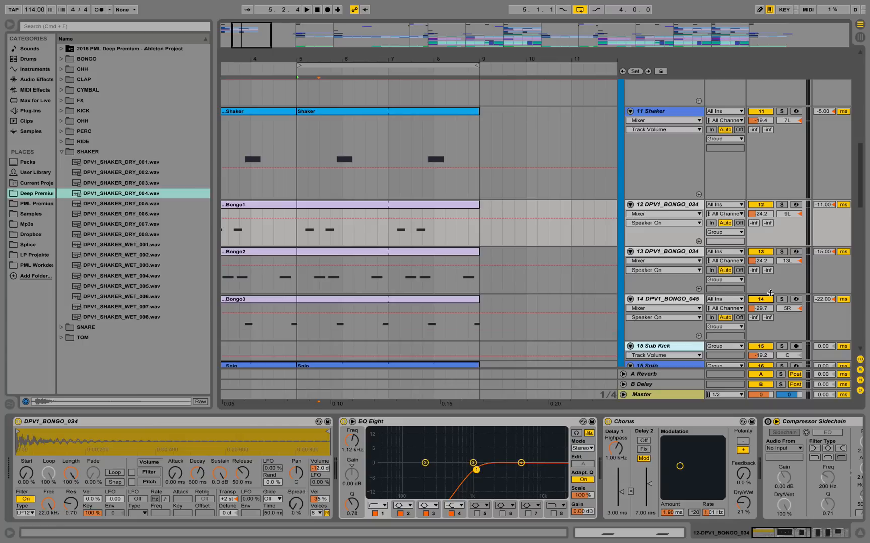
Solo bongo tracks 12, 13 and 14 together, play them, and stop playback.
{"action": "left_click", "coordinate": [781, 299]}
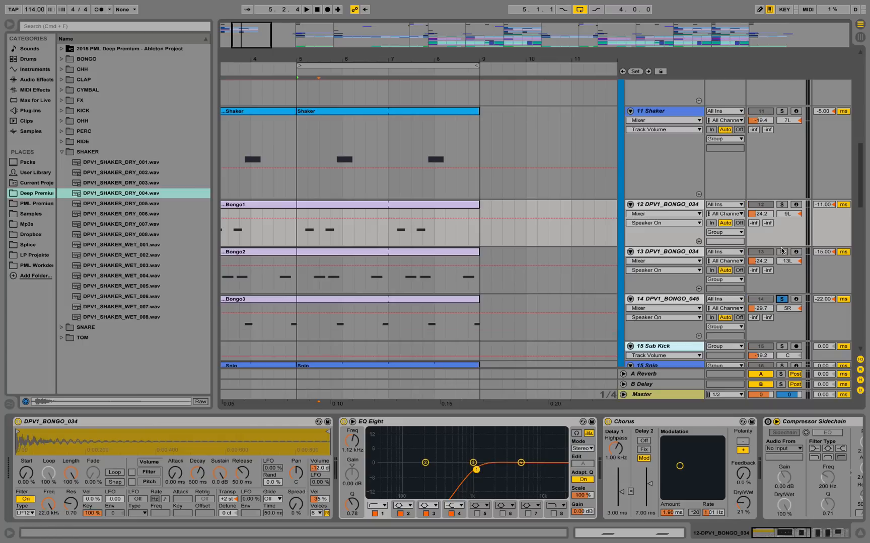
{"action": "left_click", "coordinate": [782, 205]}
{"action": "left_click", "coordinate": [782, 253]}
{"action": "key", "text": "space"}
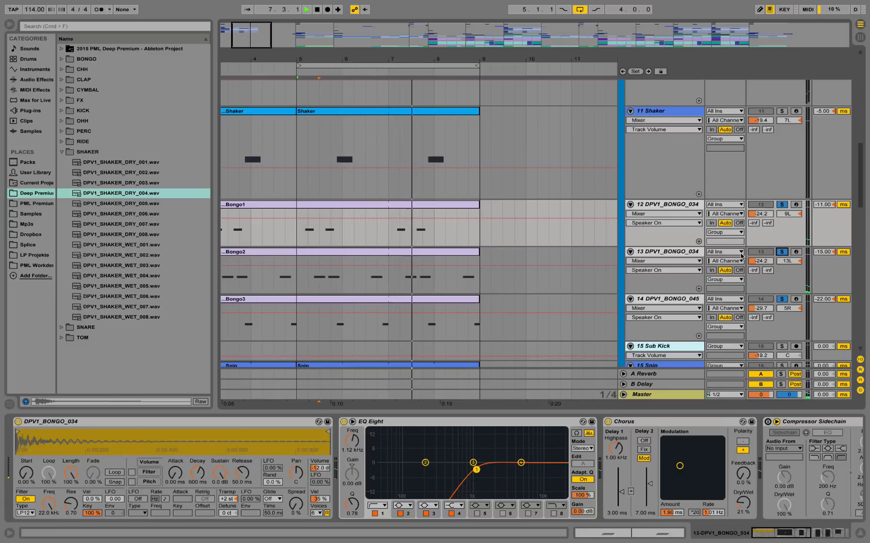
{"action": "key", "text": "space"}
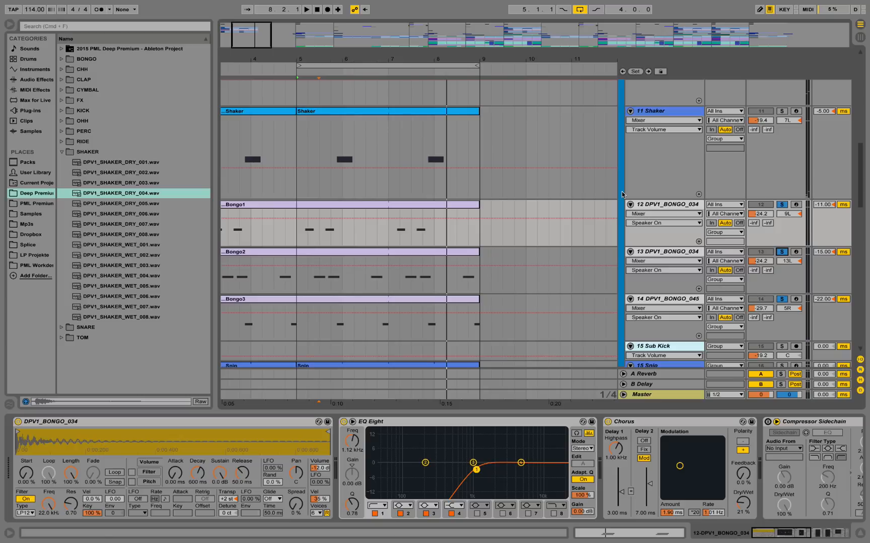
Replay the loop with the bongo tracks soloed while looking through the other drum tracks, and stop playback.
{"action": "scroll", "coordinate": [569, 185], "scroll_direction": "up", "scroll_amount": 10}
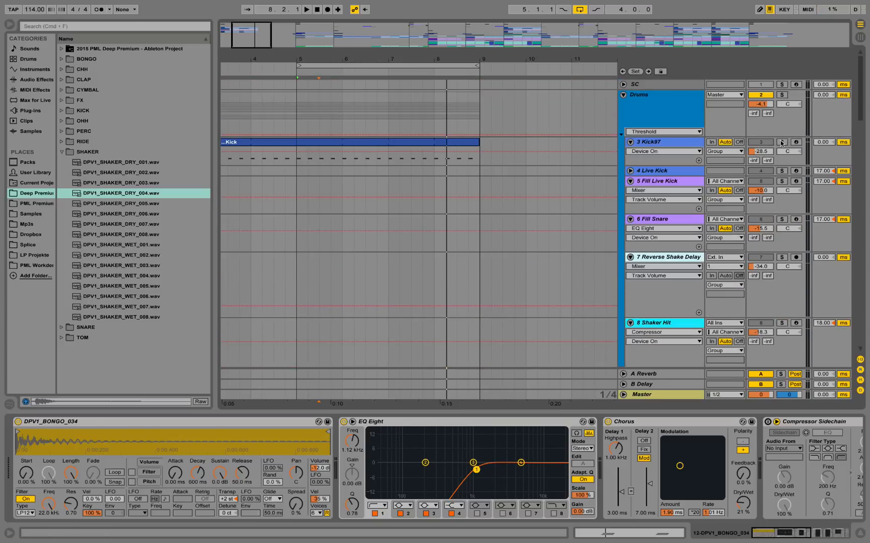
{"action": "key", "text": "space"}
{"action": "scroll", "coordinate": [728, 240], "scroll_direction": "down", "scroll_amount": 10}
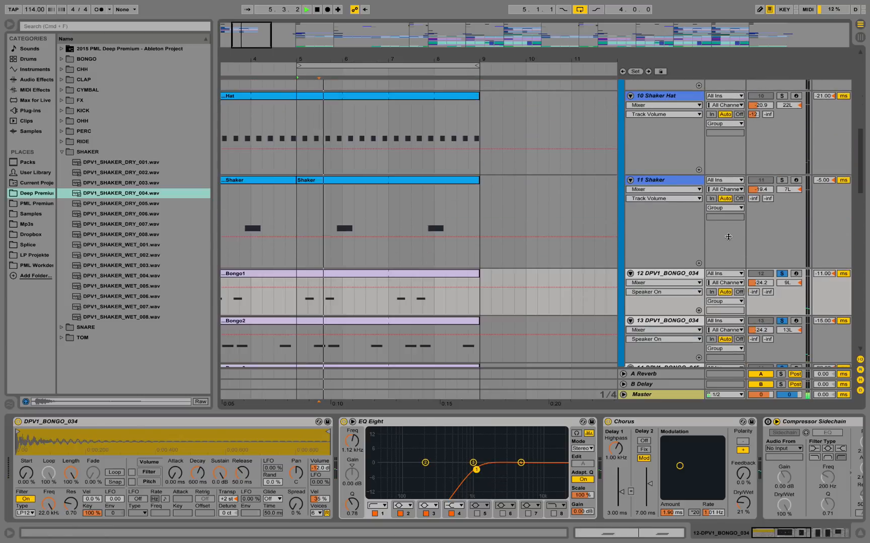
{"action": "scroll", "coordinate": [728, 240], "scroll_direction": "down", "scroll_amount": 3}
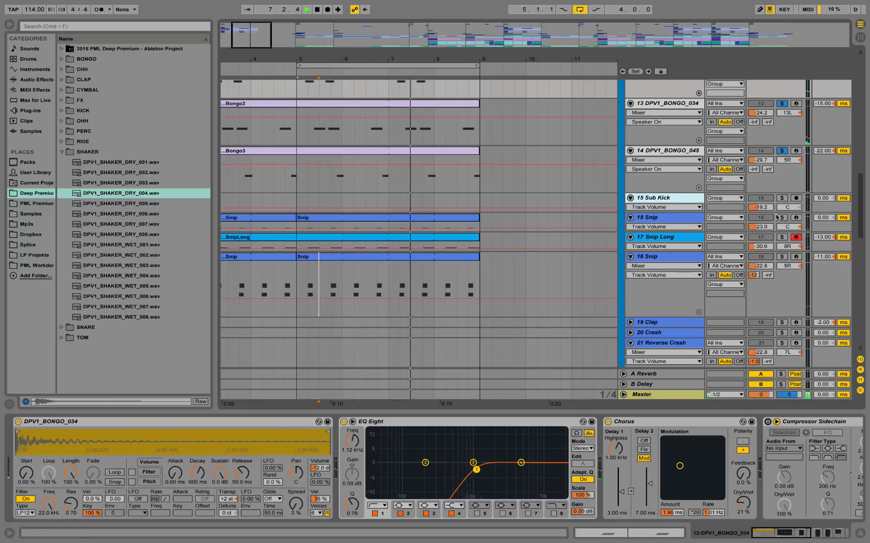
{"action": "key", "text": "space"}
Clear the solos on the bongo tracks, play the full drum loop, and stop playback.
{"action": "scroll", "coordinate": [731, 194], "scroll_direction": "up", "scroll_amount": 3}
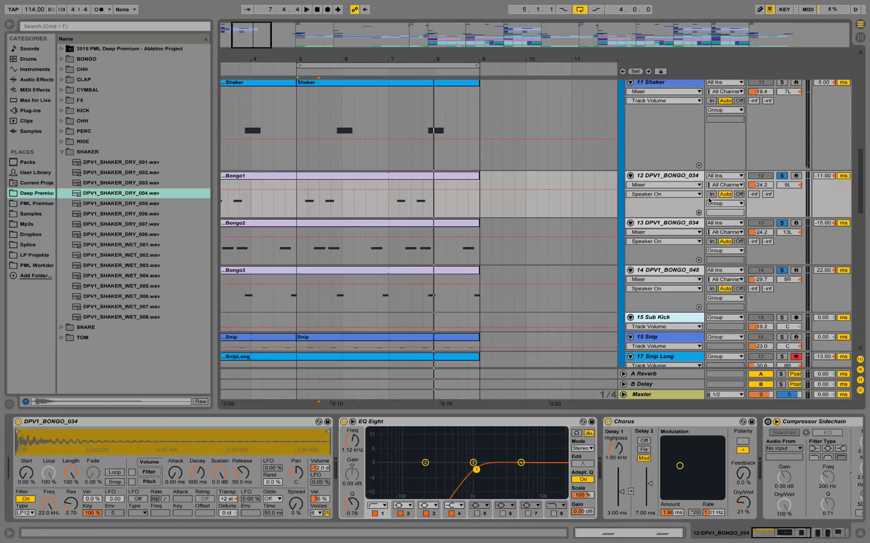
{"action": "left_click", "coordinate": [672, 175]}
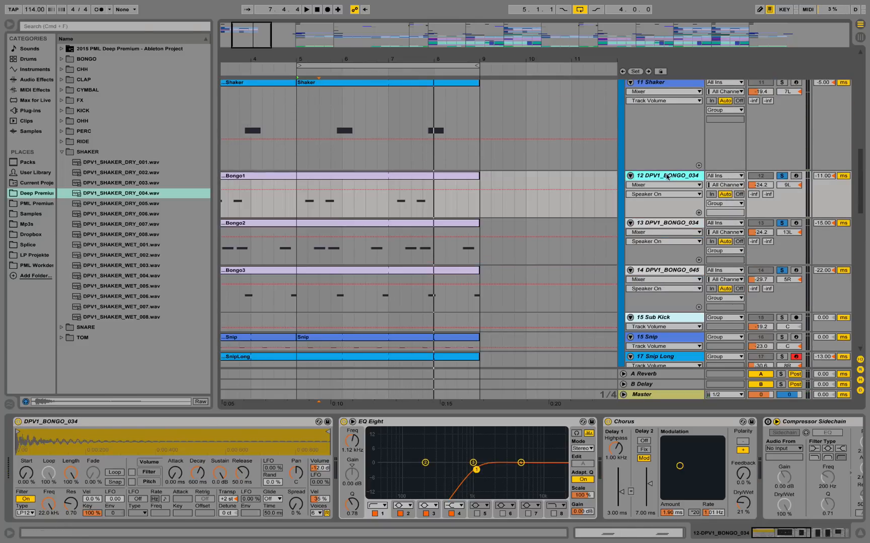
{"action": "scroll", "coordinate": [643, 194], "scroll_direction": "up", "scroll_amount": 4}
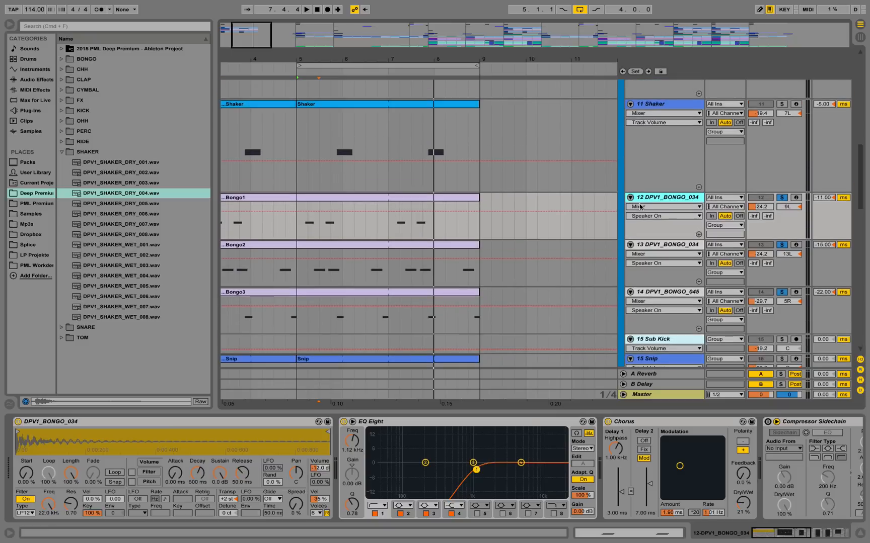
{"action": "left_click", "coordinate": [782, 252]}
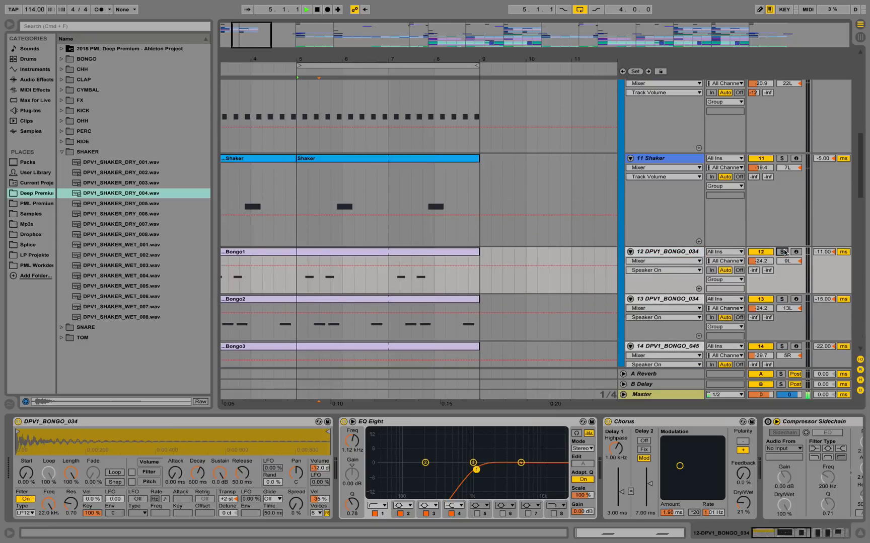
{"action": "key", "text": "space"}
{"action": "scroll", "coordinate": [730, 262], "scroll_direction": "down", "scroll_amount": 5}
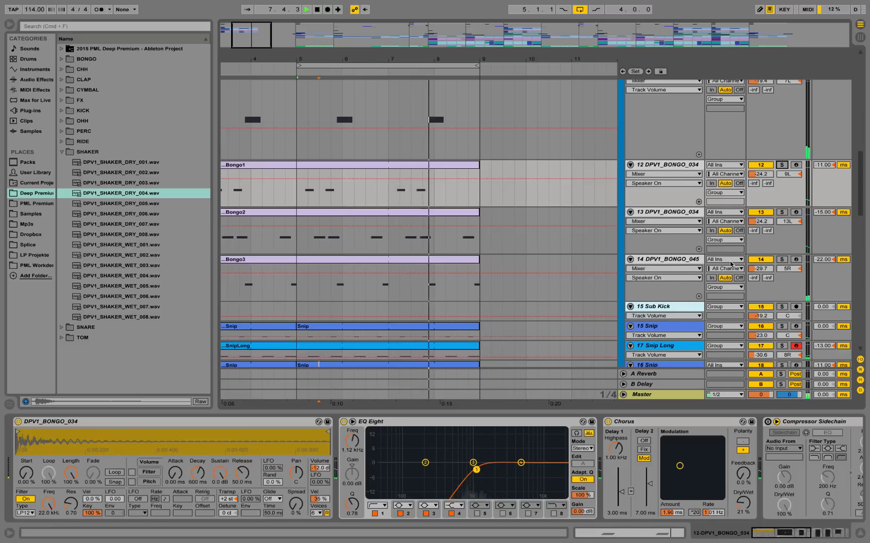
{"action": "scroll", "coordinate": [730, 262], "scroll_direction": "down", "scroll_amount": 6}
{"action": "key", "text": "space"}
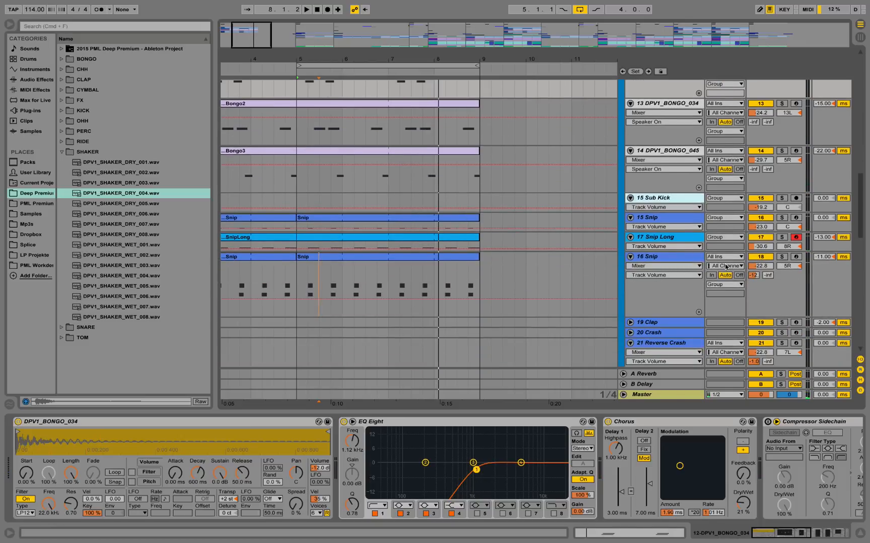
Collapse the Drums group so that the song's other tracks can be reached.
{"action": "scroll", "coordinate": [546, 182], "scroll_direction": "up", "scroll_amount": 2}
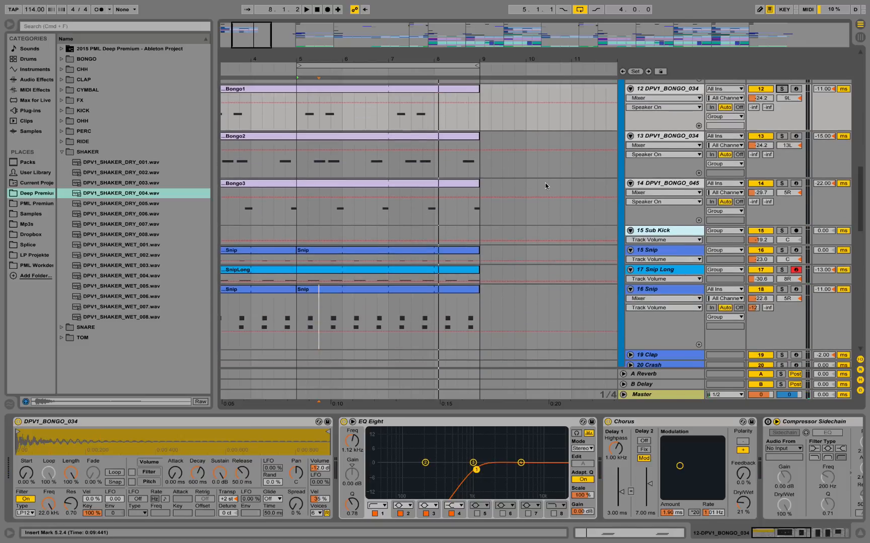
{"action": "scroll", "coordinate": [546, 182], "scroll_direction": "up", "scroll_amount": 20}
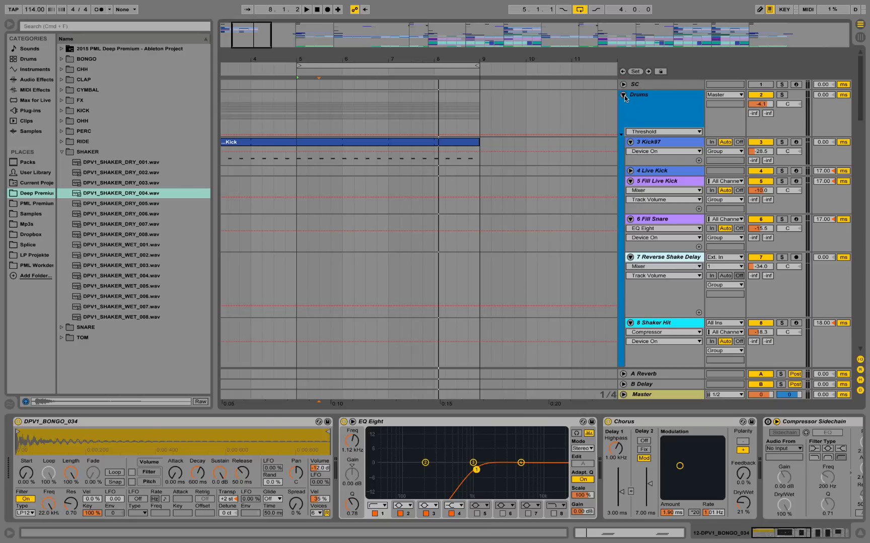
{"action": "left_click", "coordinate": [624, 95]}
{"action": "scroll", "coordinate": [586, 165], "scroll_direction": "down", "scroll_amount": 8}
{"action": "scroll", "coordinate": [586, 165], "scroll_direction": "up", "scroll_amount": 10}
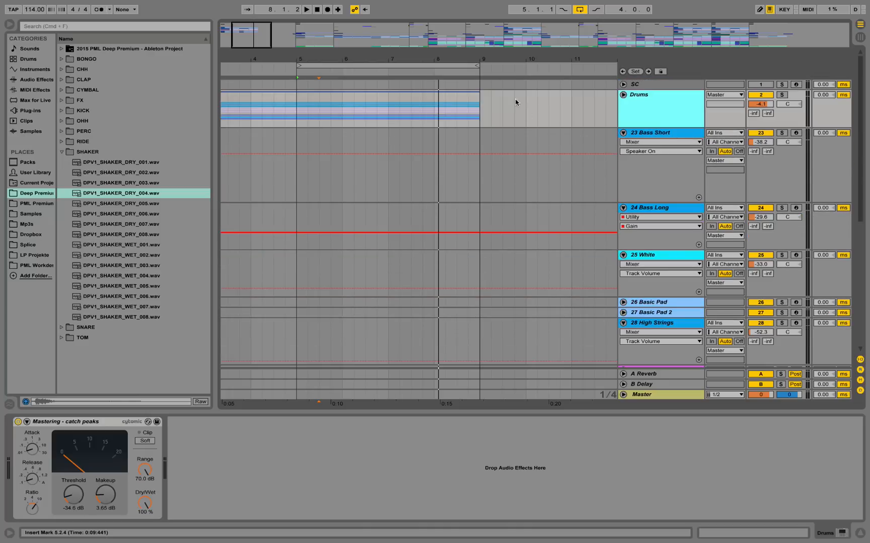
Show the whole arrangement and set the loop to span 17.1.1 to 121.1.1.
{"action": "left_click_drag", "start_coordinate": [463, 59], "coordinate": [264, 57]}
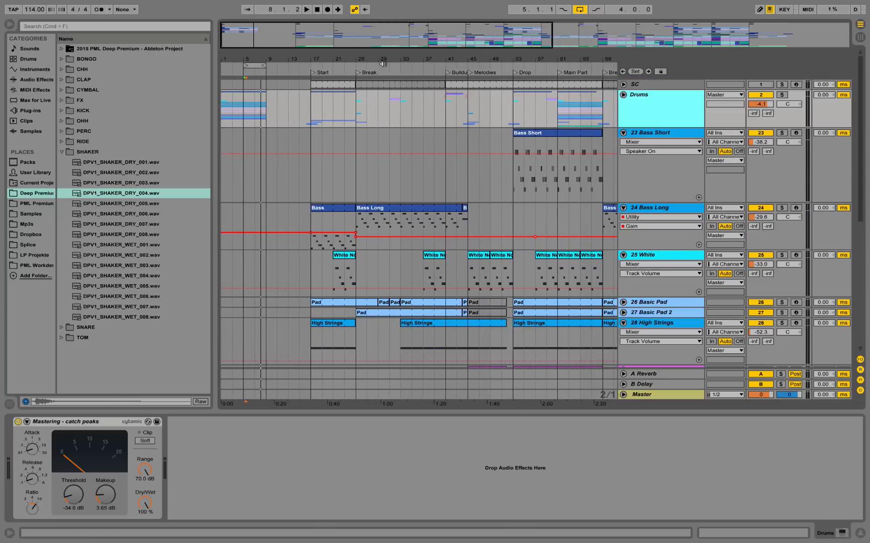
{"action": "left_click_drag", "start_coordinate": [320, 62], "coordinate": [296, 56]}
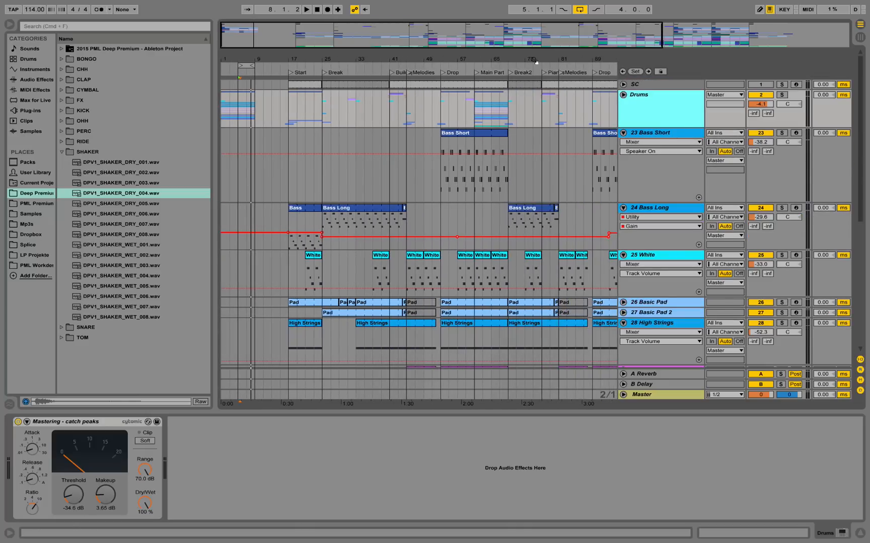
{"action": "left_click_drag", "start_coordinate": [534, 61], "coordinate": [446, 55]}
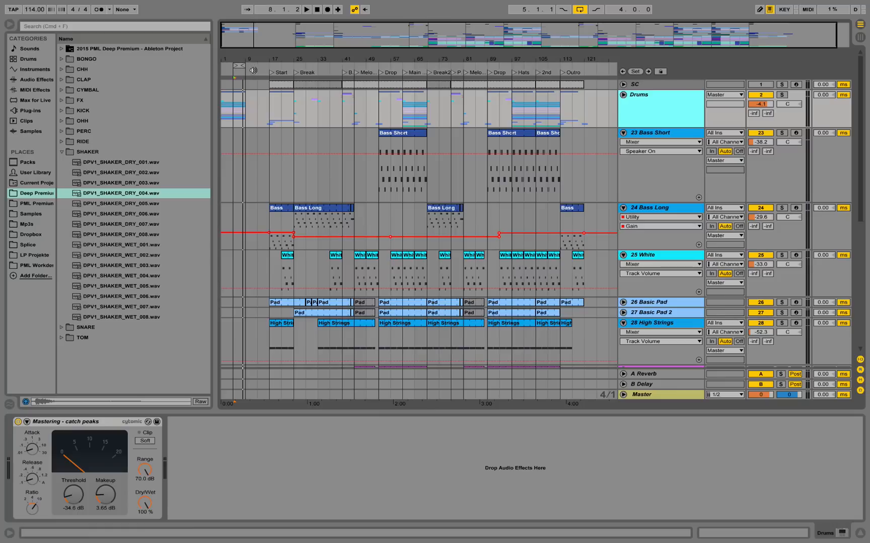
{"action": "left_click", "coordinate": [236, 64]}
{"action": "left_click_drag", "start_coordinate": [245, 64], "coordinate": [573, 65]}
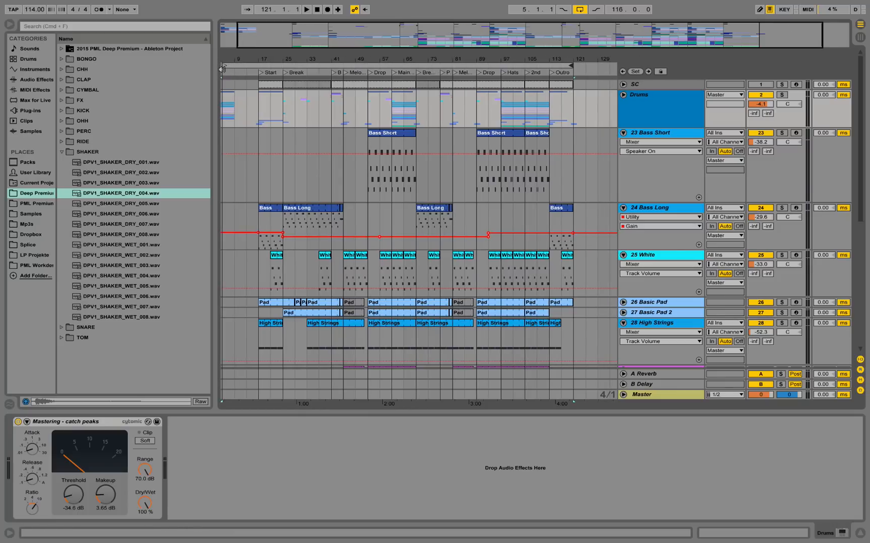
{"action": "left_click_drag", "start_coordinate": [223, 67], "coordinate": [328, 105]}
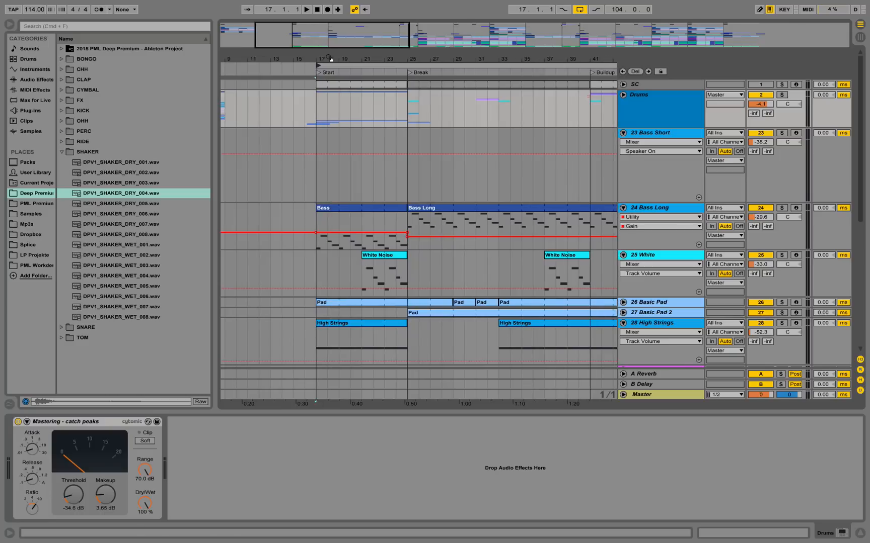
Play the arrangement from 17.1.1 at the Start marker while looking through its tracks.
{"action": "left_click", "coordinate": [321, 108]}
{"action": "scroll", "coordinate": [343, 118], "scroll_direction": "down", "scroll_amount": 10}
{"action": "scroll", "coordinate": [343, 117], "scroll_direction": "up", "scroll_amount": 4}
{"action": "key", "text": "space"}
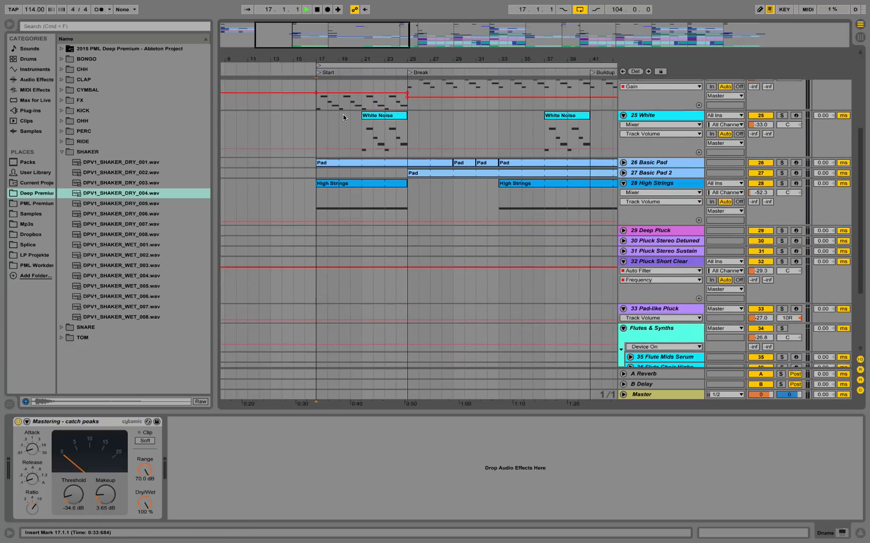
{"action": "scroll", "coordinate": [347, 121], "scroll_direction": "down", "scroll_amount": 4}
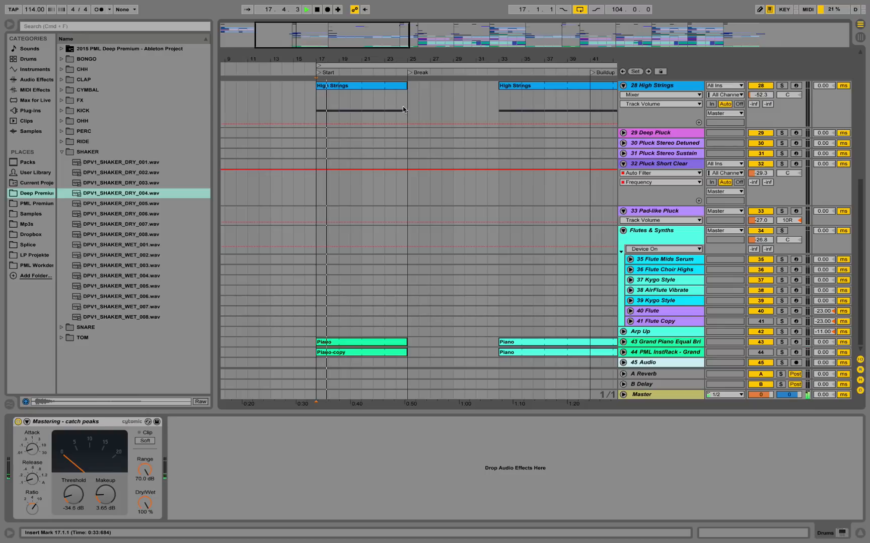
Select the High Strings clip from 17.1.1 to 25.1.1, loop that 8-bar selection, and stop playback.
{"action": "left_click_drag", "start_coordinate": [404, 106], "coordinate": [321, 106]}
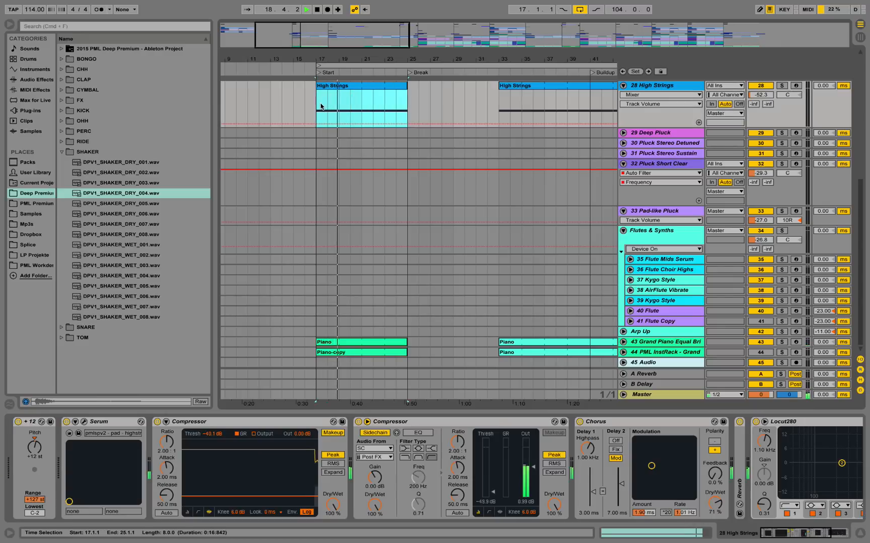
{"action": "key", "text": "ctrl+l"}
{"action": "key", "text": "space"}
Review the tracks used in the Start section, unfold 43 Grand Piano Equal Bri, and show its device chain.
{"action": "scroll", "coordinate": [347, 159], "scroll_direction": "up", "scroll_amount": 8}
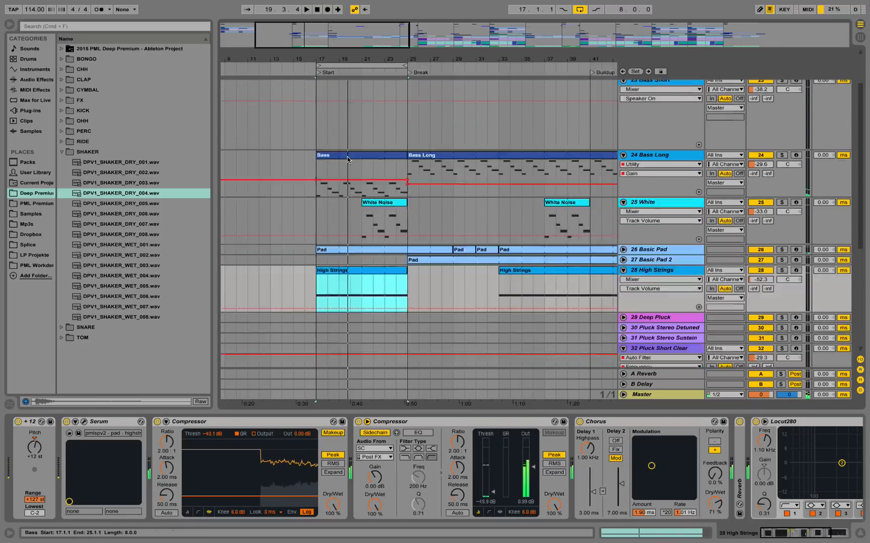
{"action": "scroll", "coordinate": [347, 159], "scroll_direction": "up", "scroll_amount": 2}
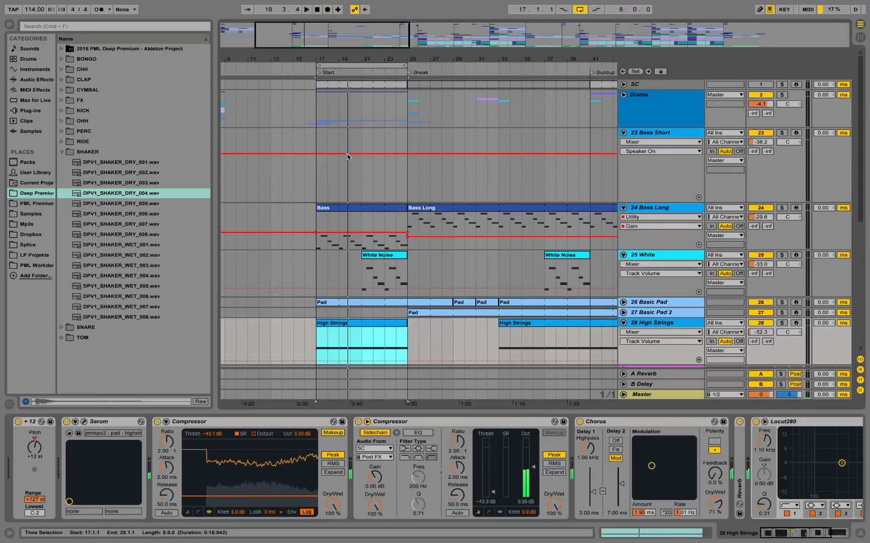
{"action": "scroll", "coordinate": [338, 216], "scroll_direction": "down", "scroll_amount": 9}
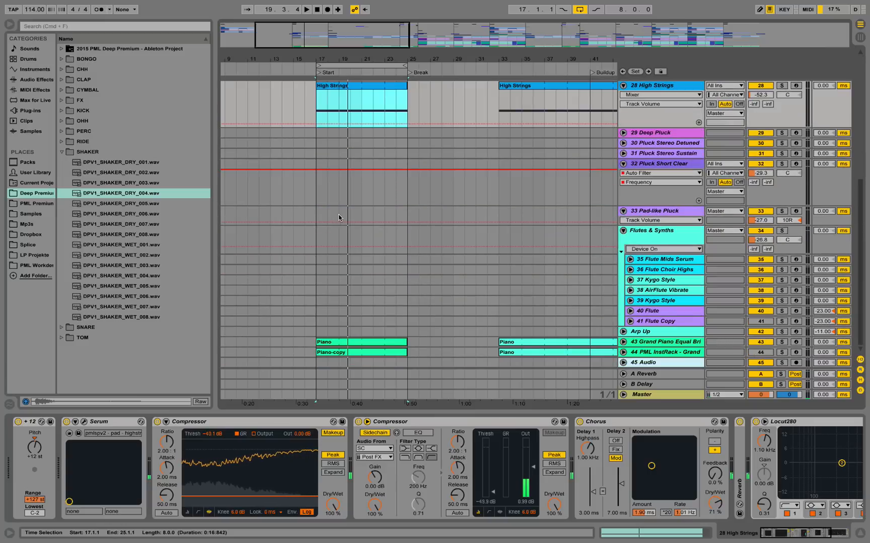
{"action": "scroll", "coordinate": [432, 208], "scroll_direction": "up", "scroll_amount": 9}
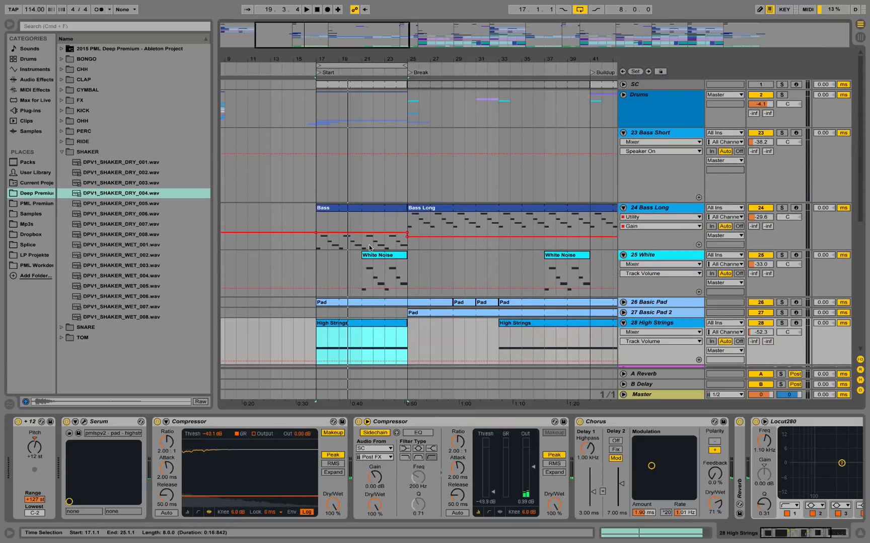
{"action": "scroll", "coordinate": [368, 246], "scroll_direction": "down", "scroll_amount": 7}
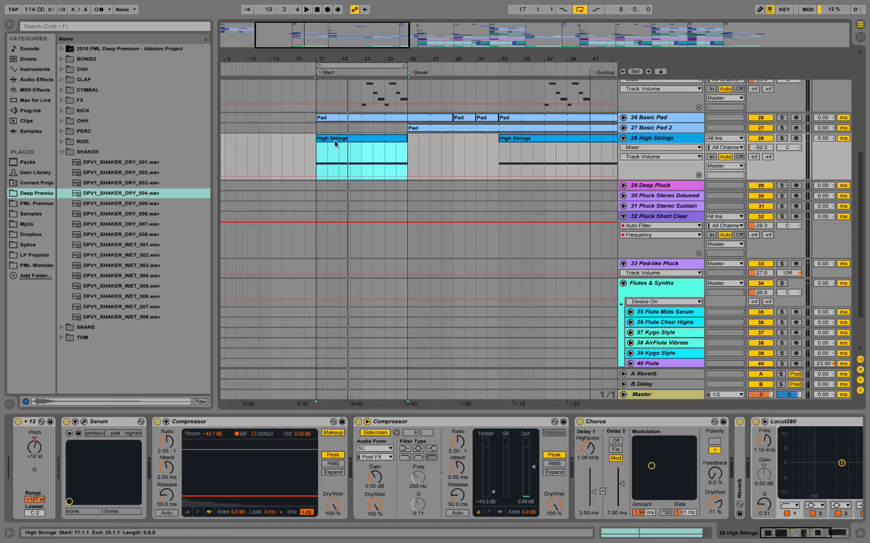
{"action": "scroll", "coordinate": [368, 266], "scroll_direction": "down", "scroll_amount": 2}
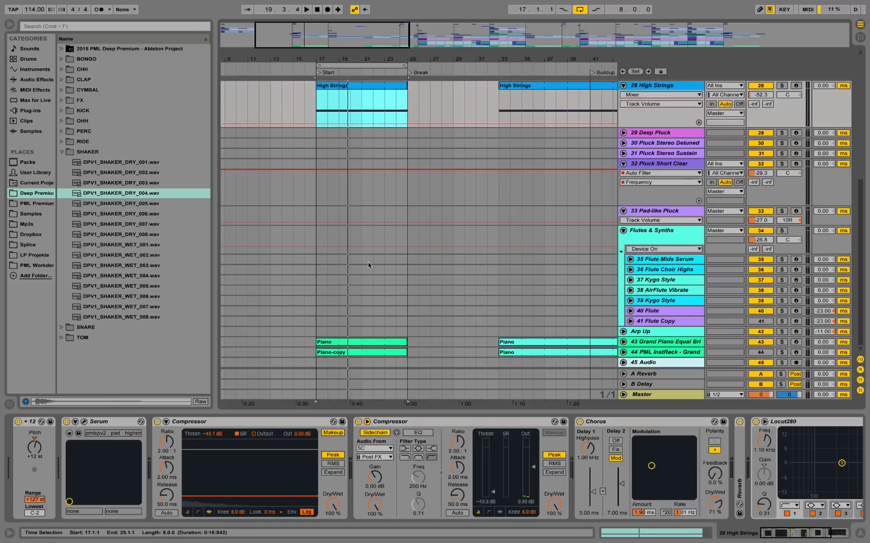
{"action": "left_click", "coordinate": [623, 341]}
{"action": "left_click", "coordinate": [653, 328]}
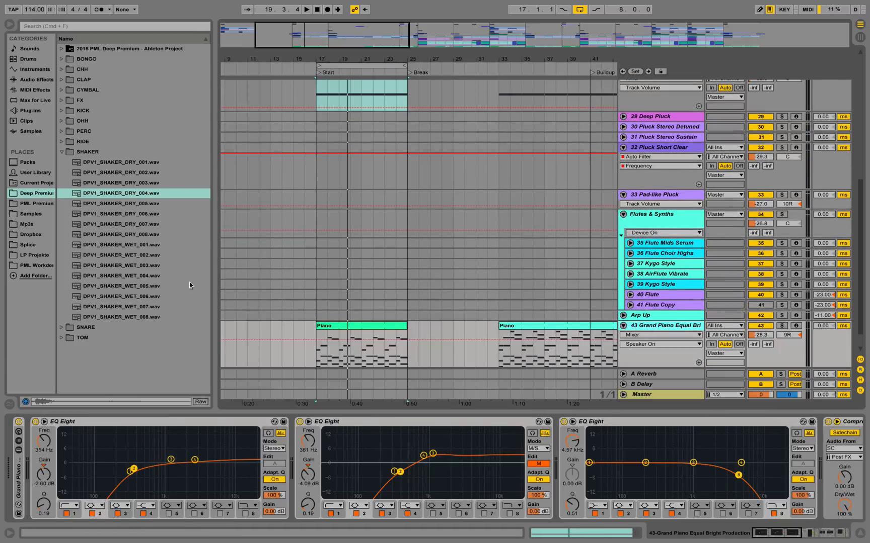
Browse the Grand Piano pack's Sounds to the Grand Piano Production presets and select Grand Piano Equal Bright Production.adg.
{"action": "left_click", "coordinate": [28, 162]}
{"action": "left_click", "coordinate": [61, 110]}
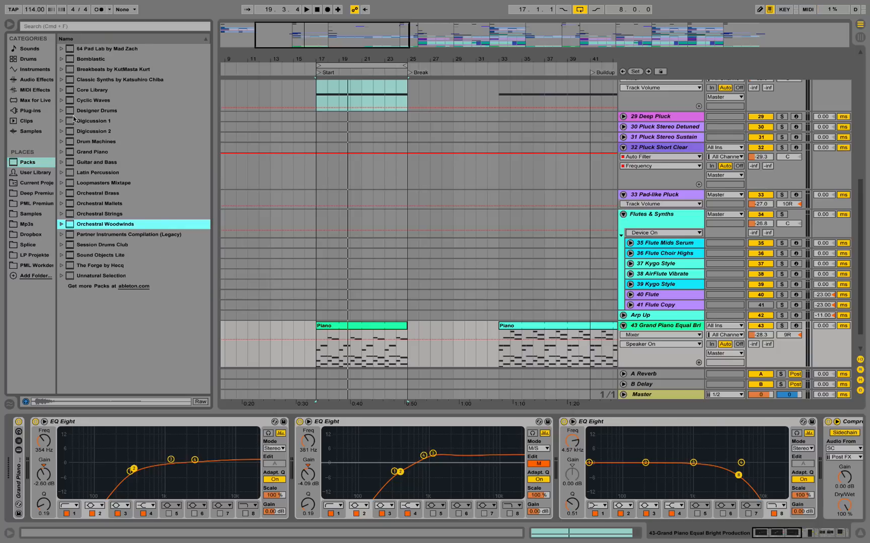
{"action": "double_click", "coordinate": [98, 152]}
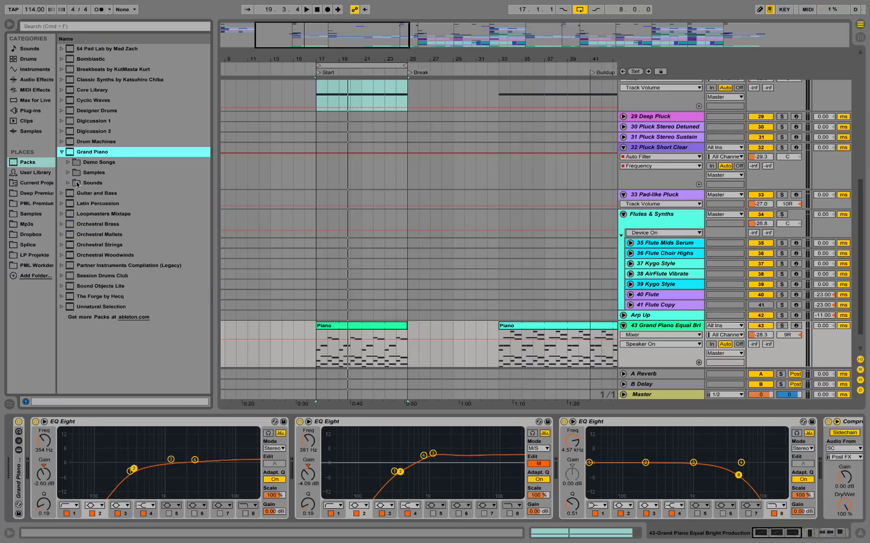
{"action": "left_click", "coordinate": [70, 185]}
{"action": "left_click", "coordinate": [75, 204]}
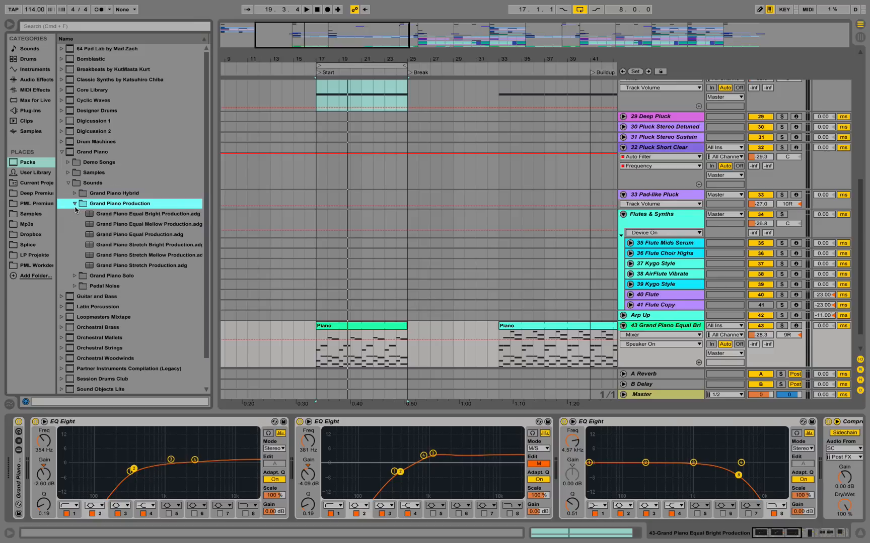
{"action": "left_click", "coordinate": [176, 255]}
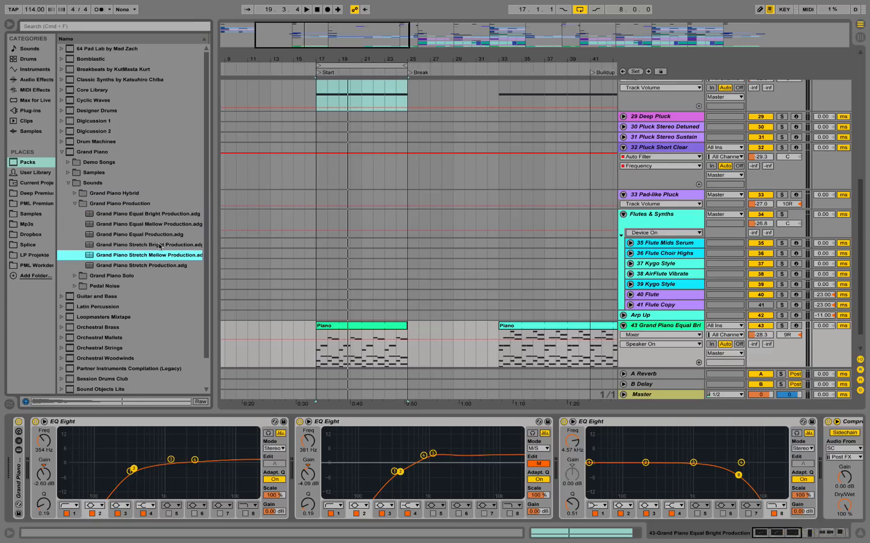
{"action": "left_click", "coordinate": [161, 225]}
{"action": "left_click", "coordinate": [162, 216]}
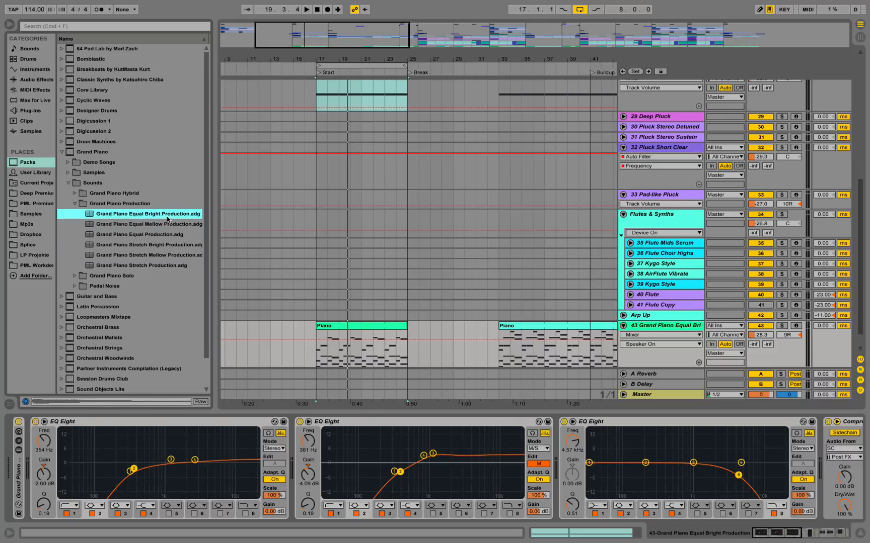
Show the notes of the Piano clip at 17.1.1 on track 43 and play it with the track's solo toggled.
{"action": "scroll", "coordinate": [315, 243], "scroll_direction": "down", "scroll_amount": 2}
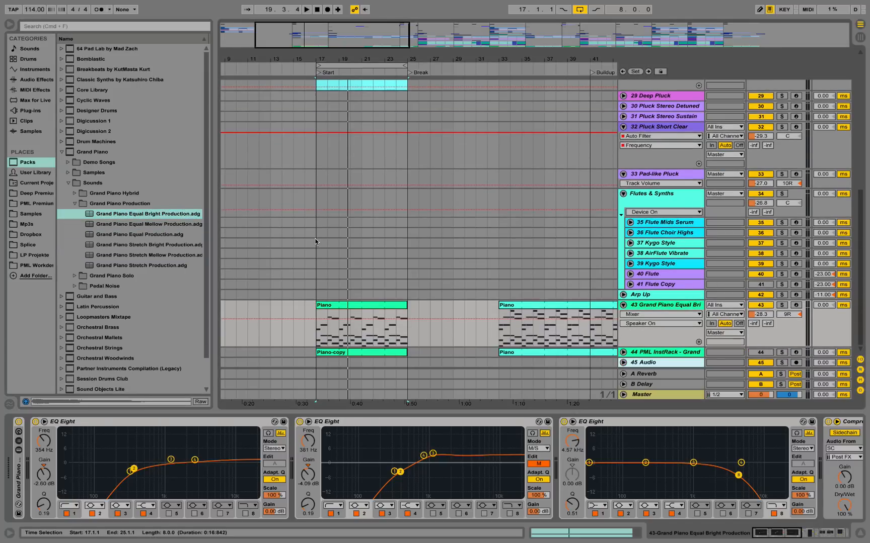
{"action": "double_click", "coordinate": [322, 305]}
{"action": "key", "text": "space"}
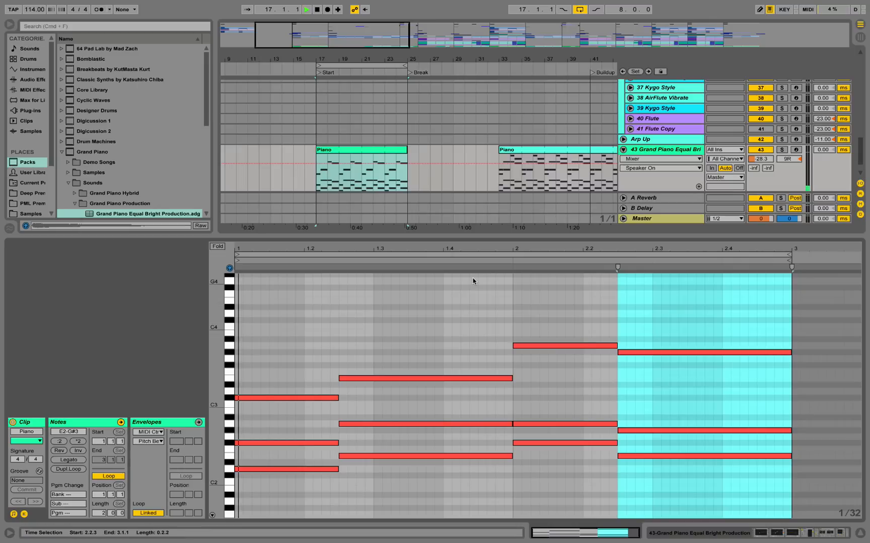
{"action": "left_click", "coordinate": [782, 149]}
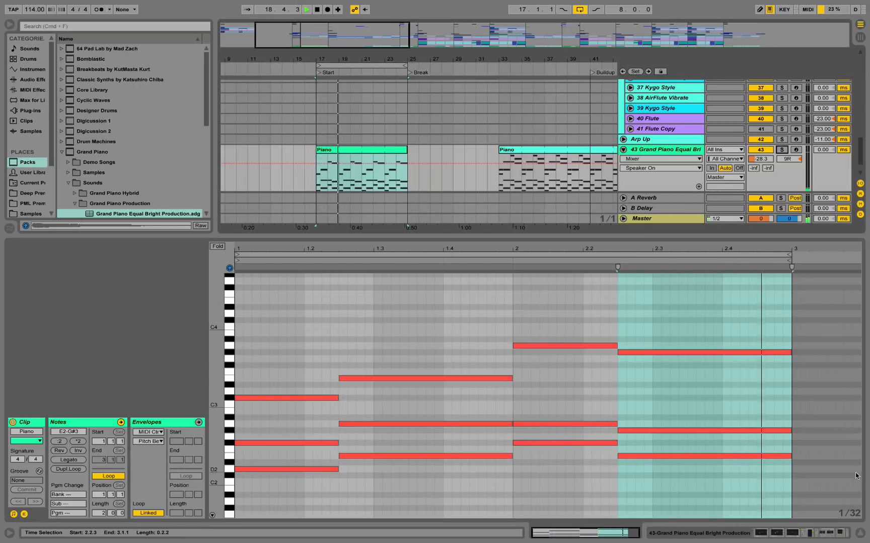
Close the clip's note view and examine track 43's device chain from its EQs through Compressor Sidechain, Simple Delay, Reverb and Auto Filter.
{"action": "left_click", "coordinate": [859, 531]}
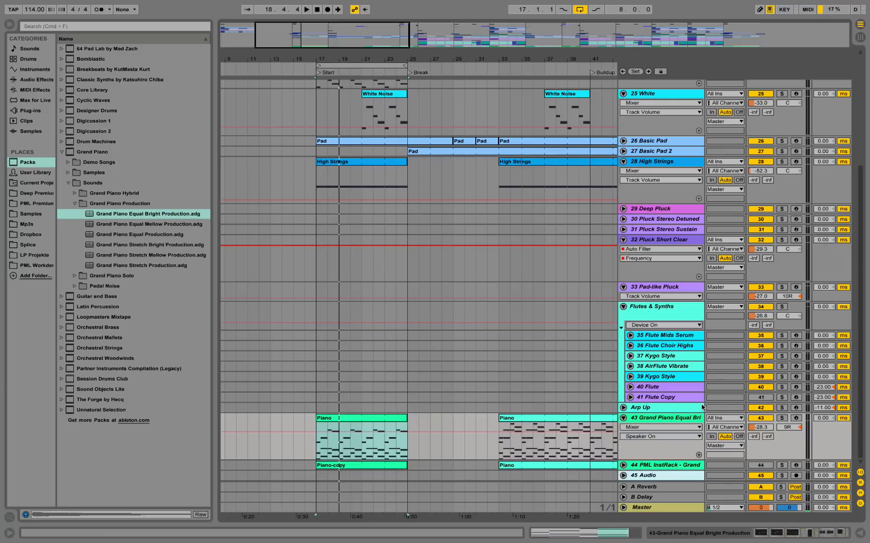
{"action": "double_click", "coordinate": [694, 418]}
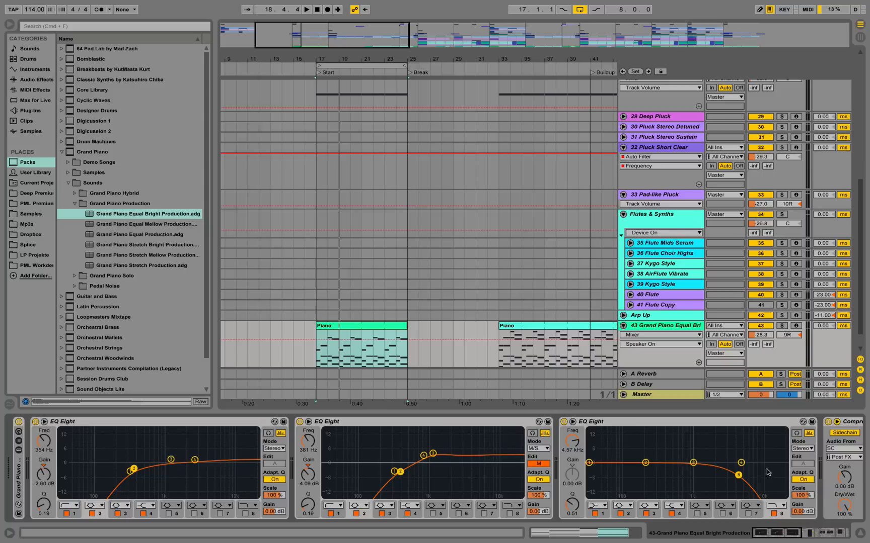
{"action": "left_click", "coordinate": [780, 538]}
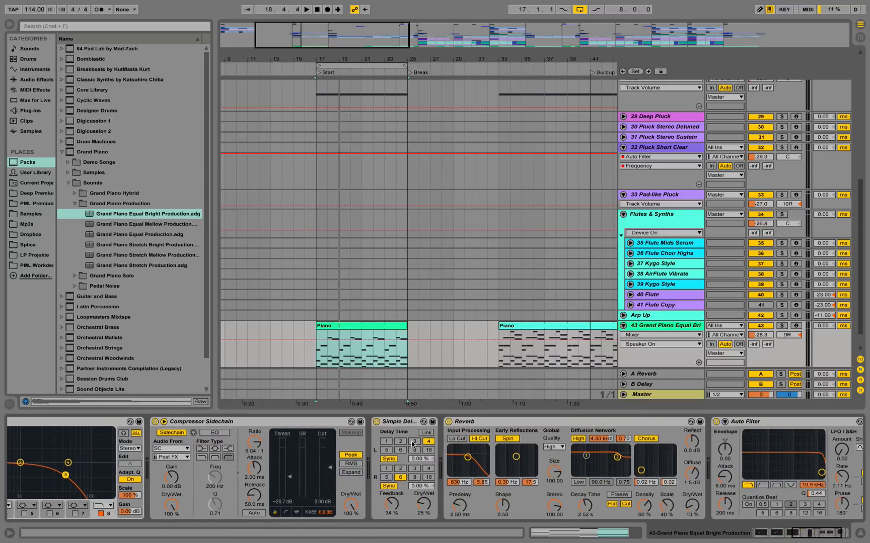
Solo track 44 PML InstRack - Grand, show its devices, play it from 17.1.1, and switch the solo off again.
{"action": "scroll", "coordinate": [449, 365], "scroll_direction": "down", "scroll_amount": 1}
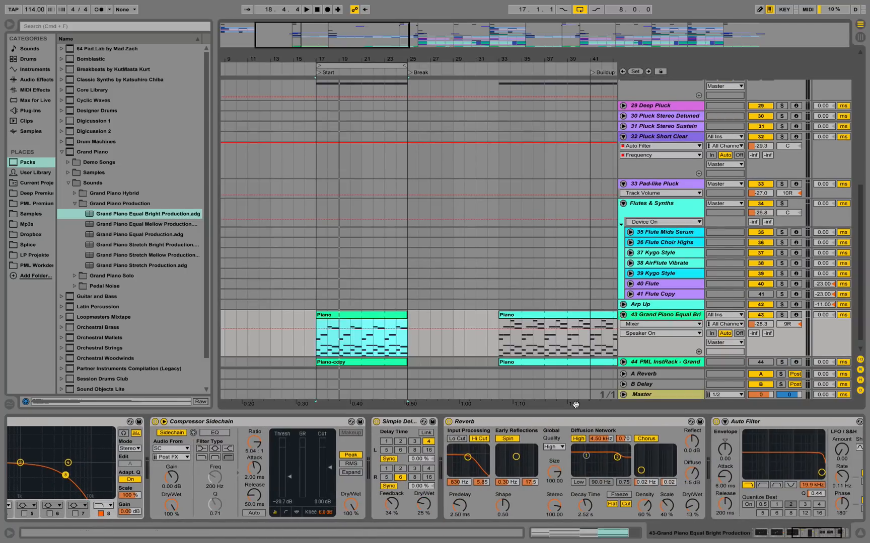
{"action": "scroll", "coordinate": [574, 402], "scroll_direction": "down", "scroll_amount": 1}
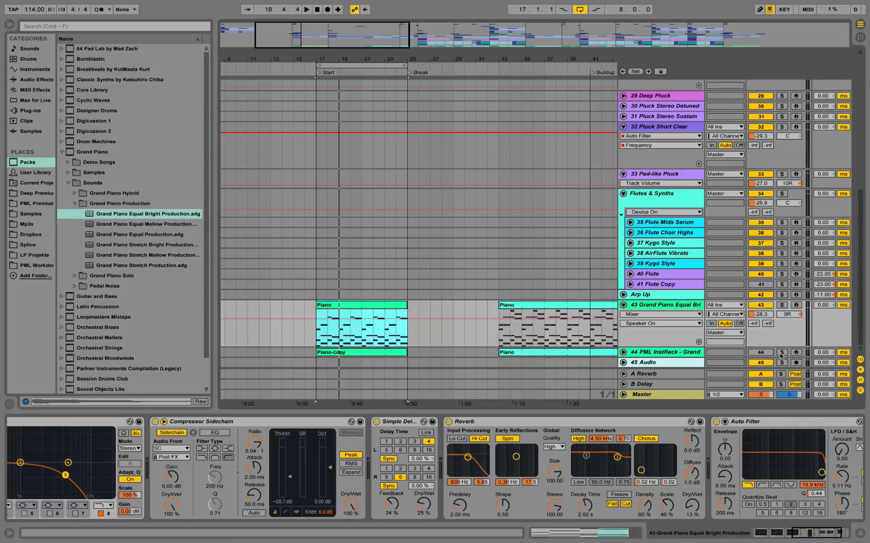
{"action": "left_click", "coordinate": [782, 353]}
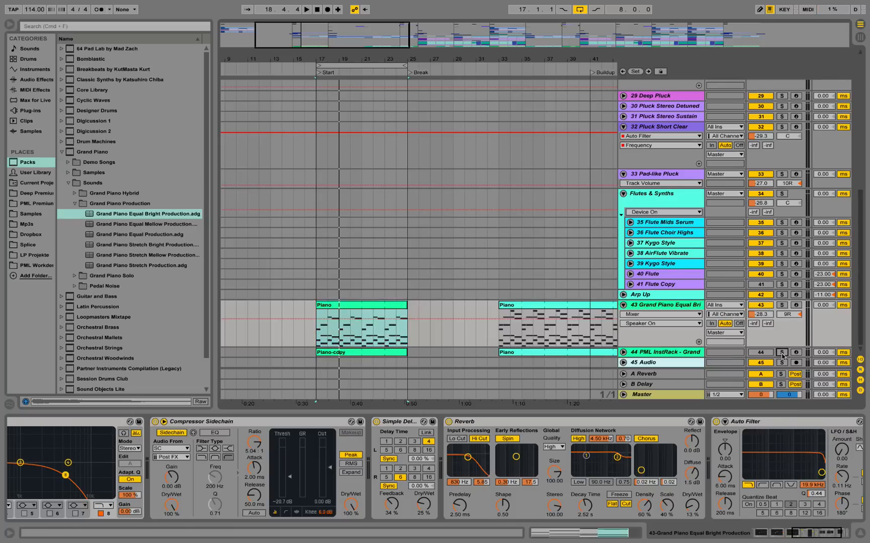
{"action": "left_click", "coordinate": [682, 355]}
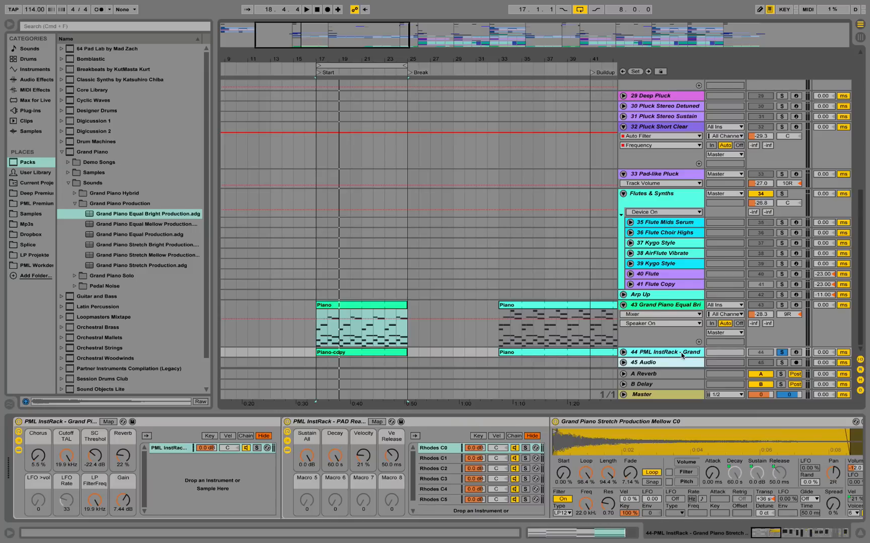
{"action": "key", "text": "space"}
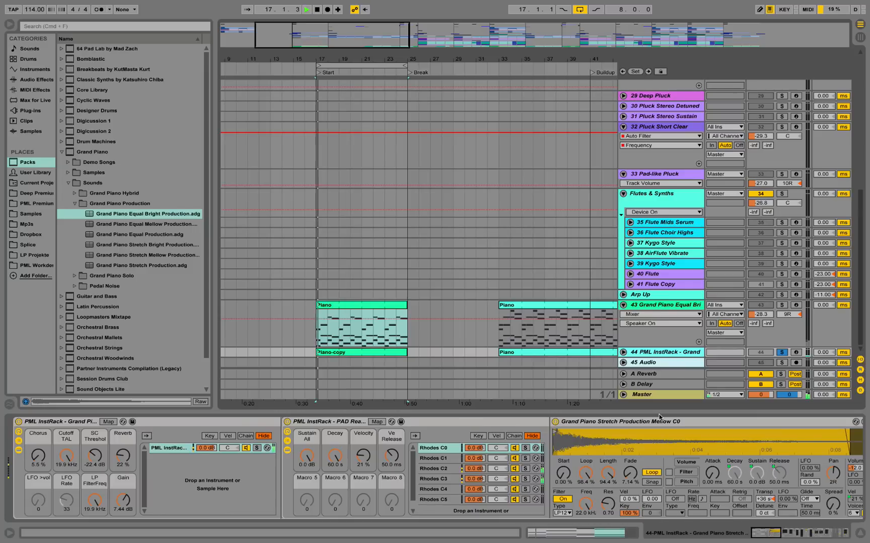
{"action": "left_click", "coordinate": [780, 353]}
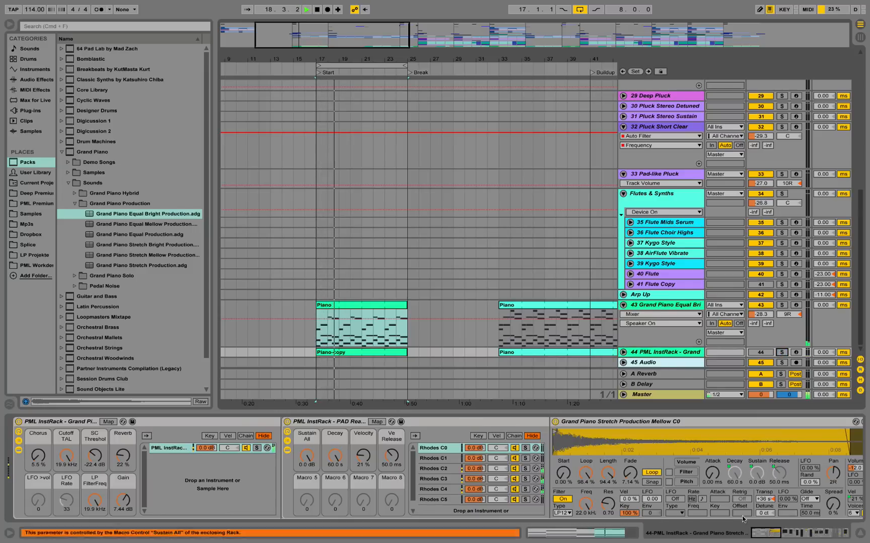
Look over the first PML InstRack rack on track 44 and hide the device view.
{"action": "left_click_drag", "start_coordinate": [778, 535], "coordinate": [76, 419]}
{"action": "double_click", "coordinate": [77, 422]}
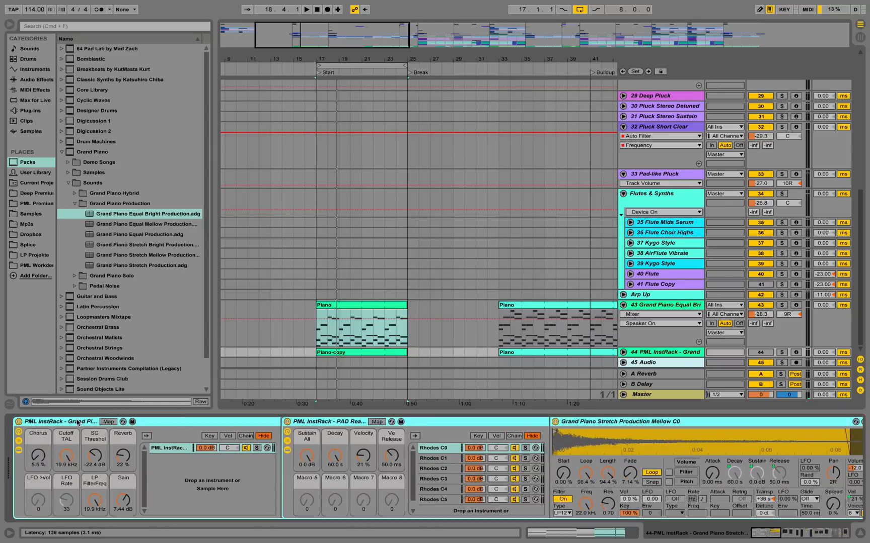
{"action": "key", "text": "super+alt+l"}
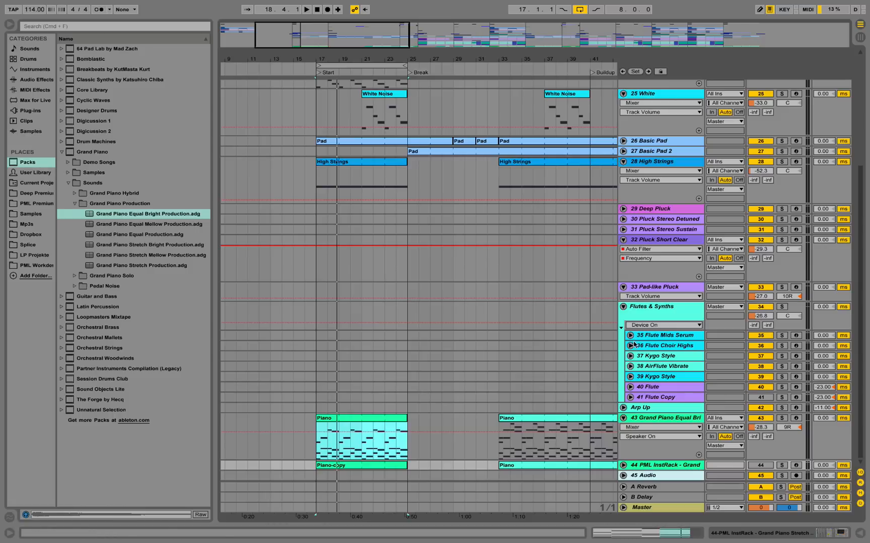
Fold the Flutes & Synths group and the 32 Pluck Short Clear track.
{"action": "left_click", "coordinate": [623, 307]}
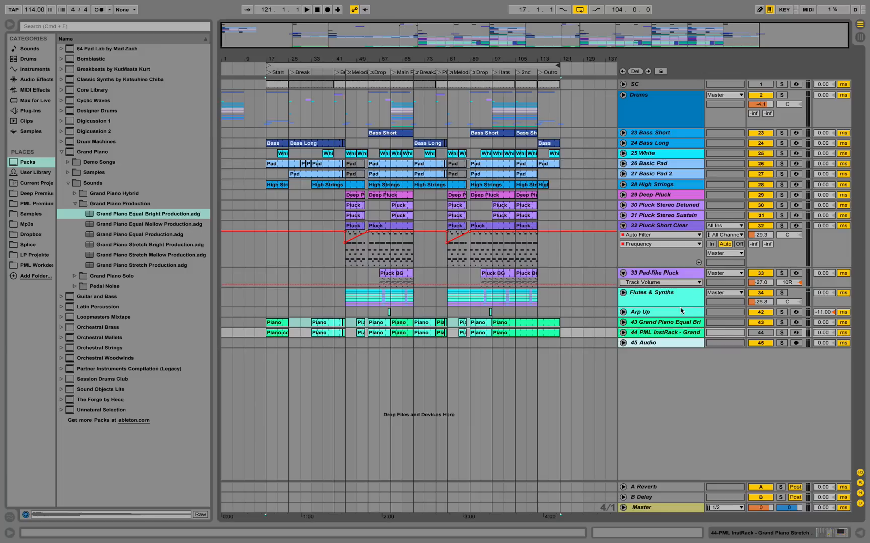
{"action": "left_click", "coordinate": [623, 226]}
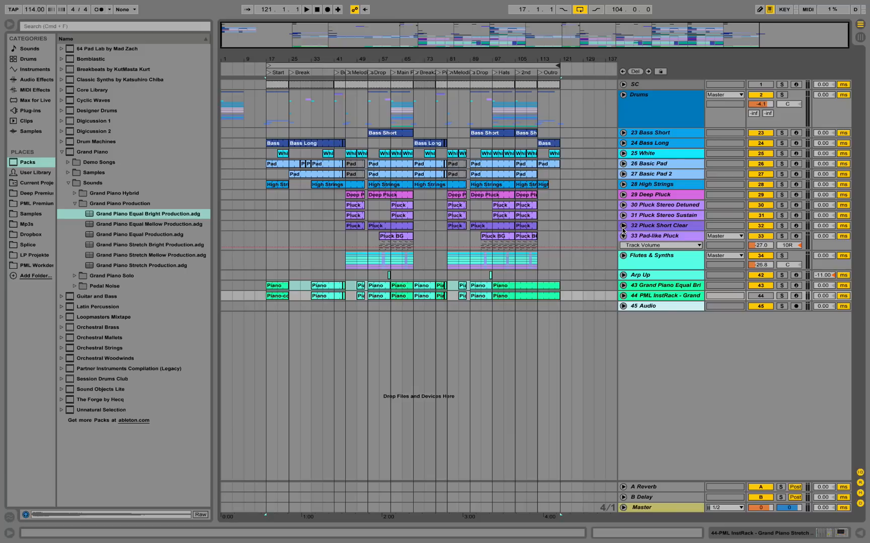